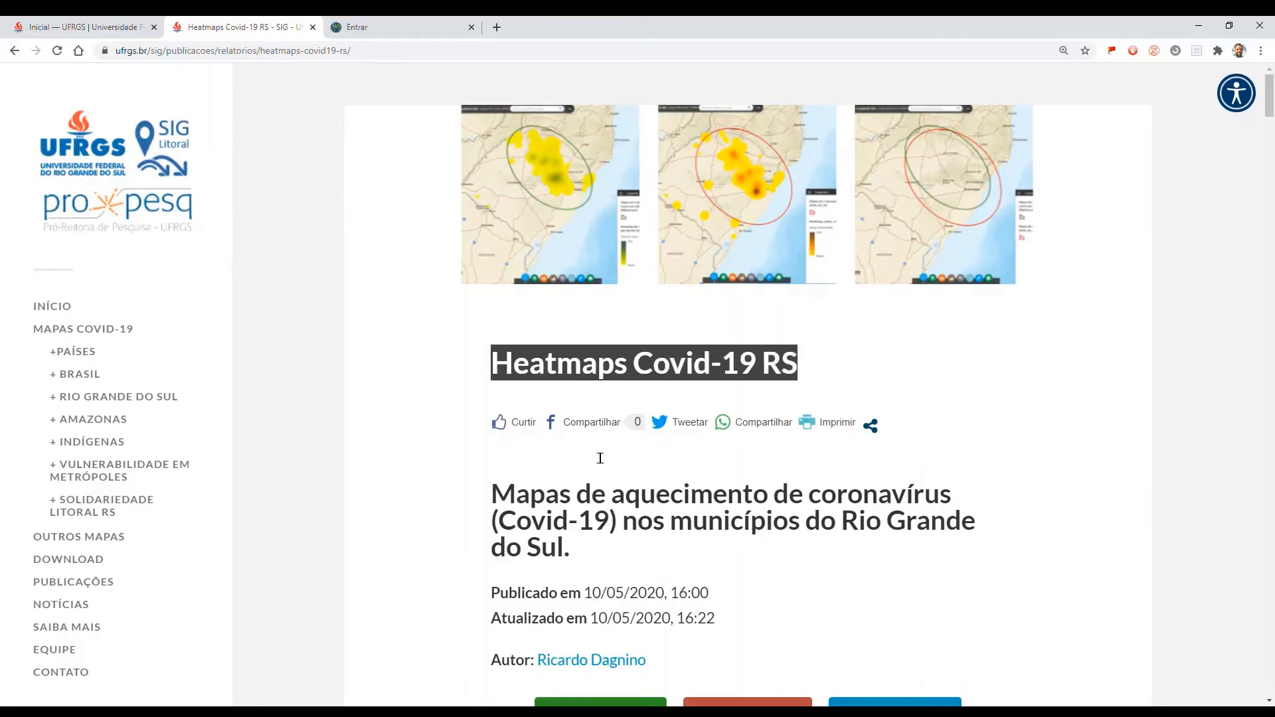
# Step: Read the page's heading, subtitle and Apresentação section on the Covid-19 heatmaps of Rio Grande do Sul municipalities
pyautogui.scroll(-3, 575, 570)
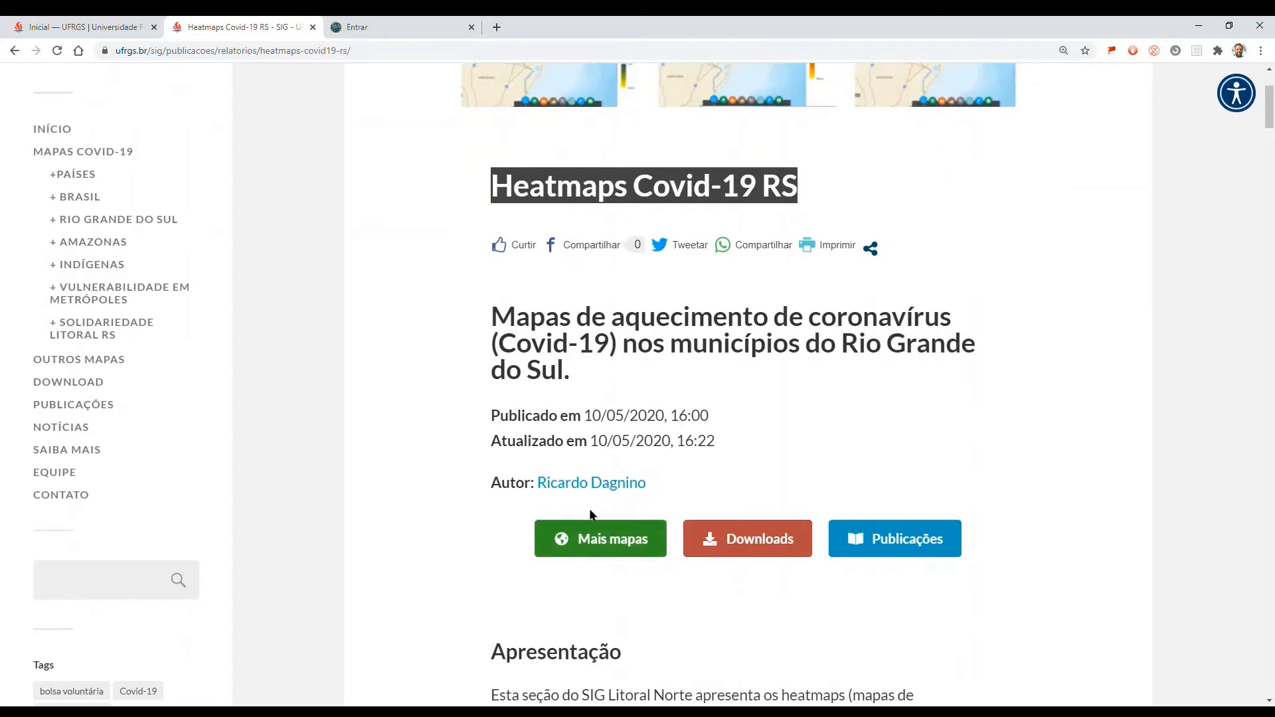
pyautogui.click(507, 323)
pyautogui.moveTo(506, 323); pyautogui.dragTo(681, 371)
pyautogui.click(824, 377)
pyautogui.scroll(-3, 829, 388)
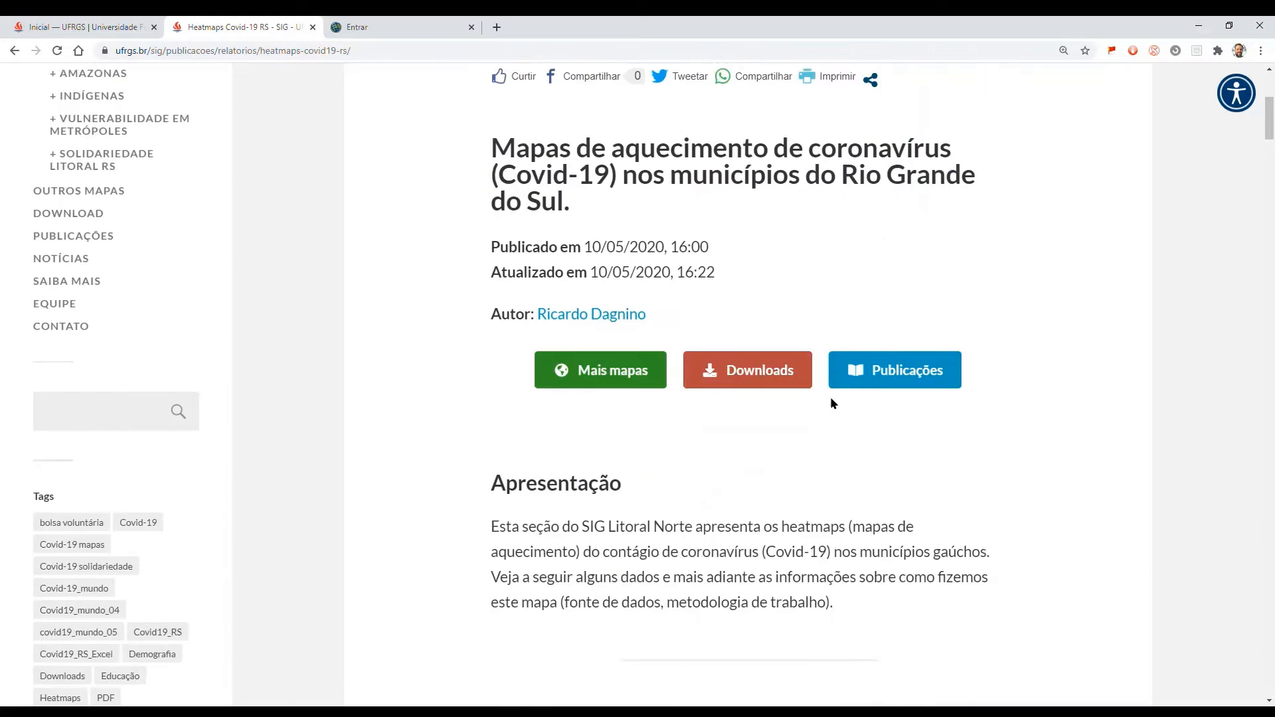
pyautogui.scroll(-9, 670, 551)
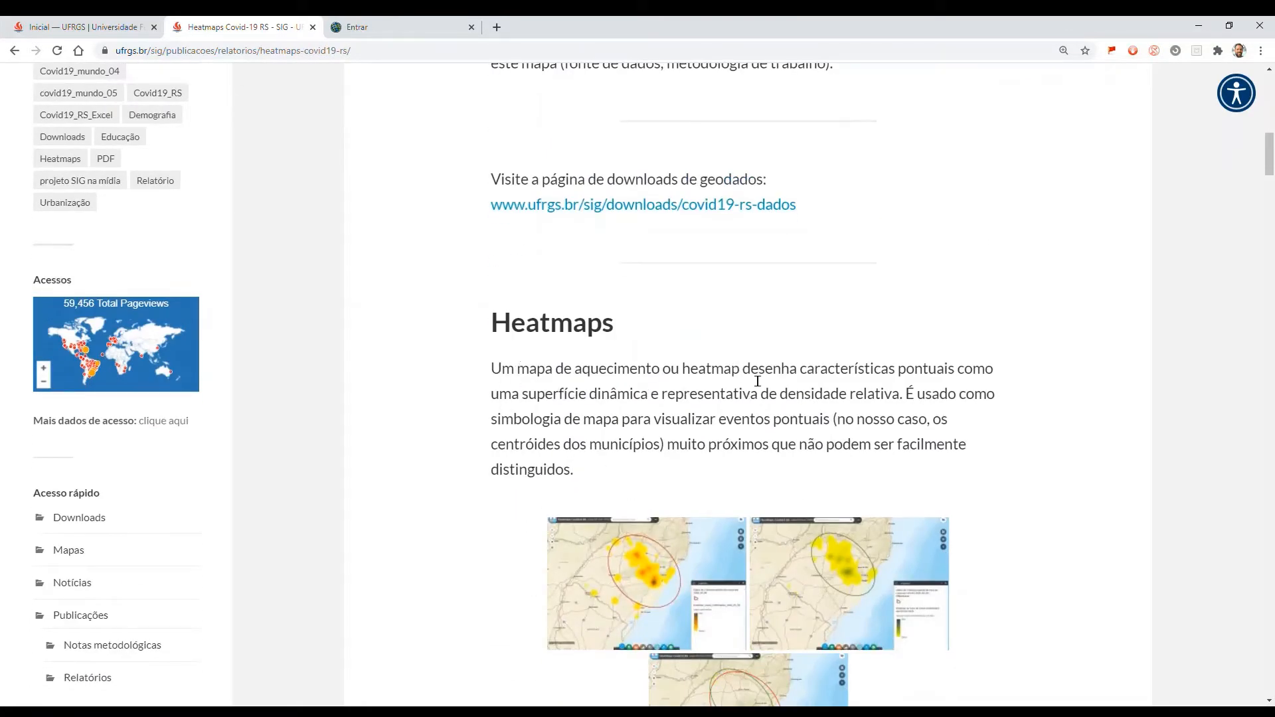
# Step: Read through the definition in the Heatmaps section, highlighting its sentences on point features, relative density and municipality centroids
pyautogui.moveTo(751, 369); pyautogui.dragTo(1001, 397)
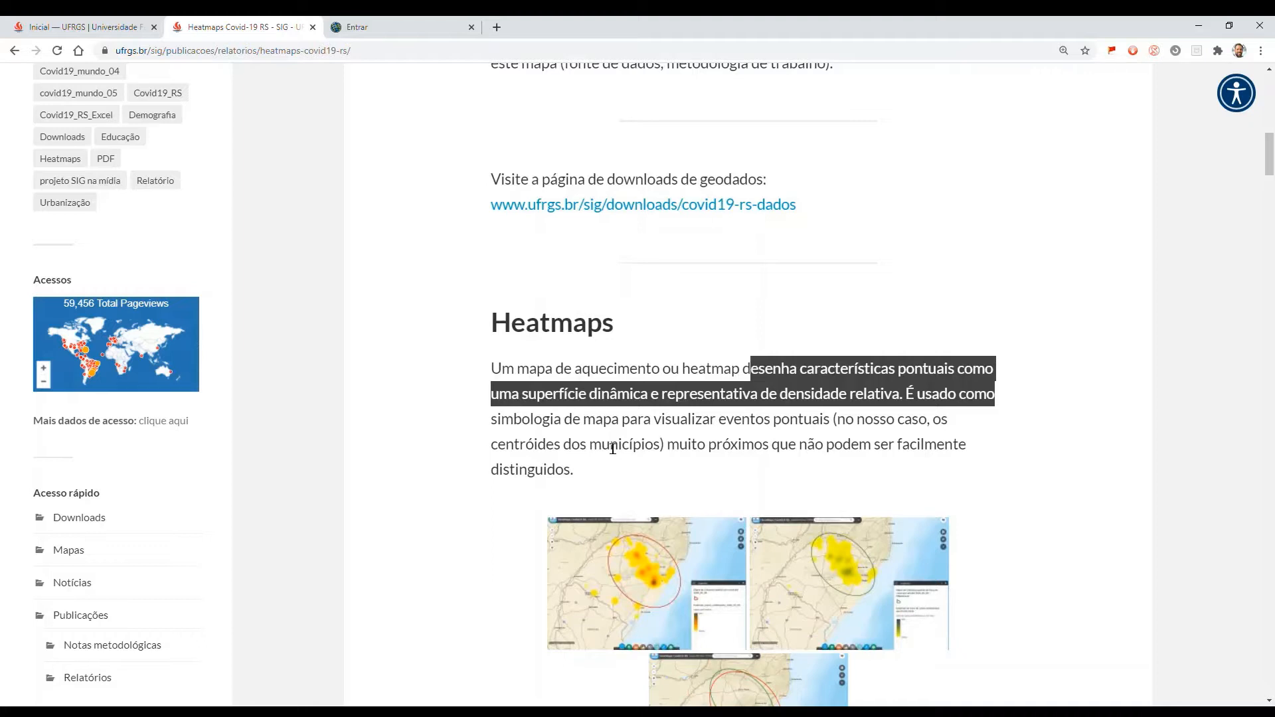
pyautogui.click(843, 412)
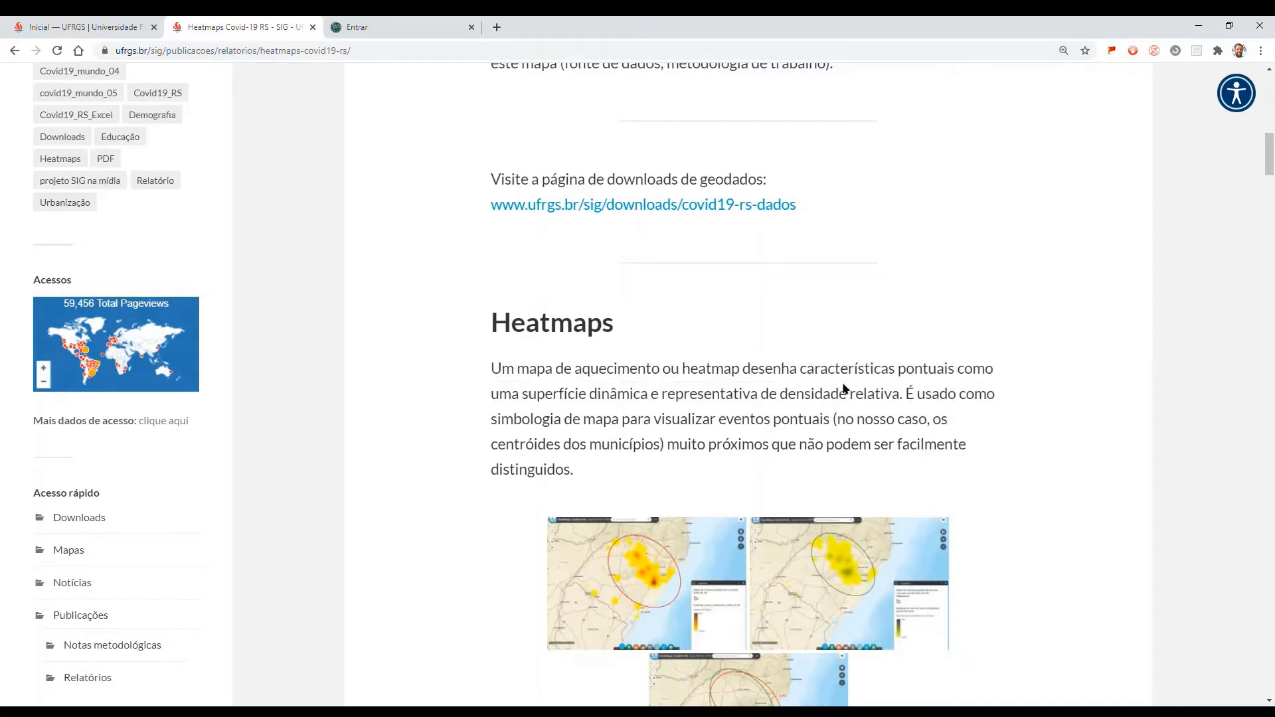
pyautogui.doubleClick(874, 394)
pyautogui.click(858, 403)
pyautogui.moveTo(847, 399); pyautogui.dragTo(965, 425)
pyautogui.click(947, 426)
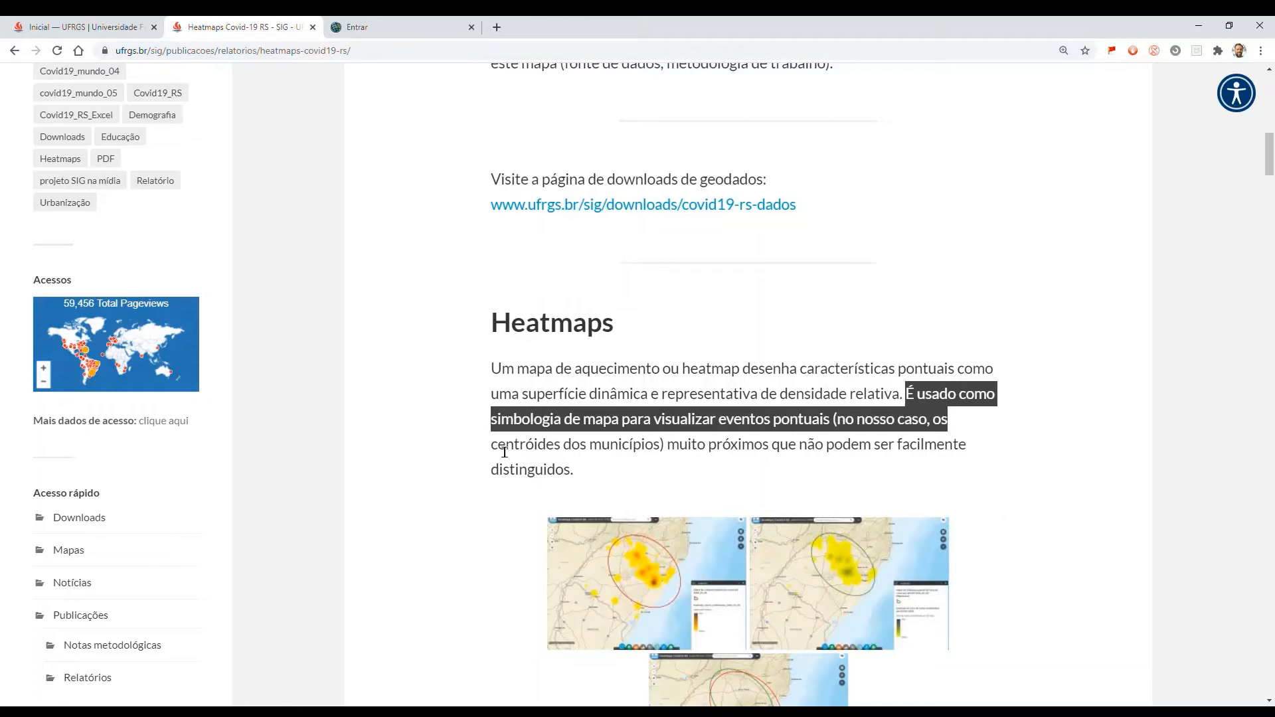
pyautogui.moveTo(492, 445); pyautogui.dragTo(902, 457)
pyautogui.moveTo(732, 451); pyautogui.dragTo(902, 473)
# Step: Examine the embedded heatmap, from the whole state down to the isolated spots around Uruguaiana, Alegrete and Sant'Ana do Livramento
pyautogui.scroll(-5, 795, 485)
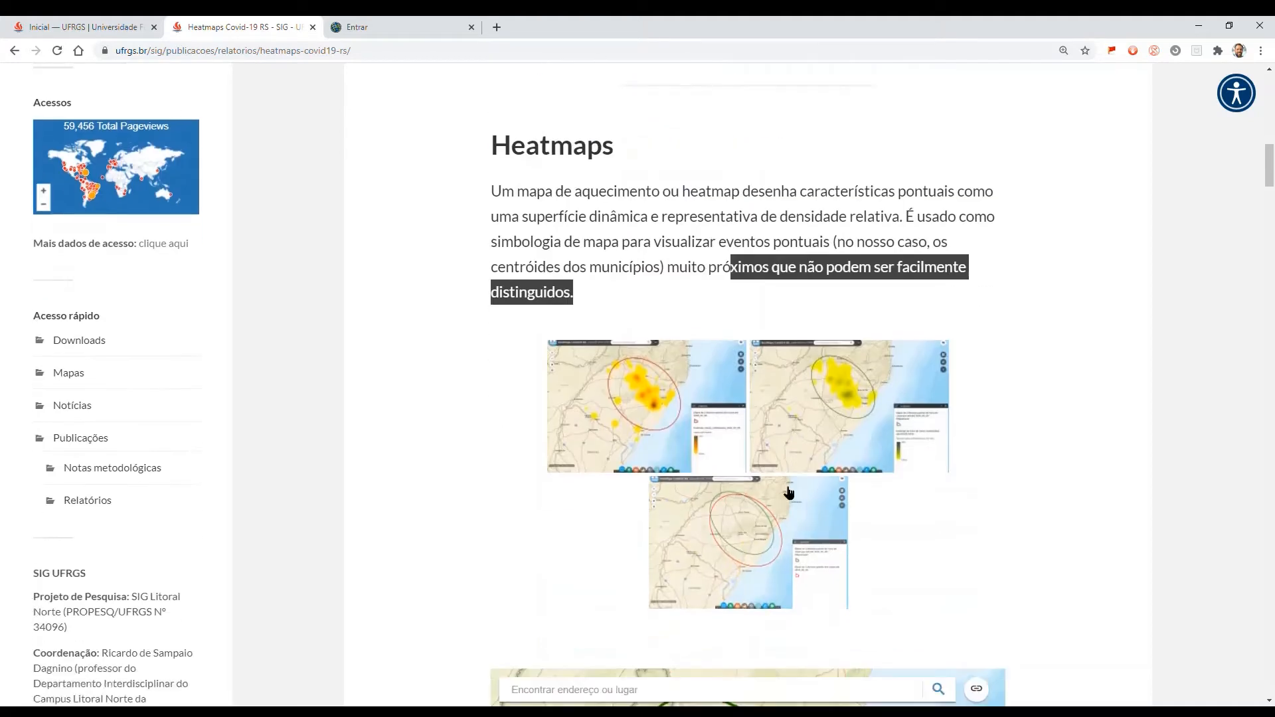
pyautogui.scroll(-5, 1115, 529)
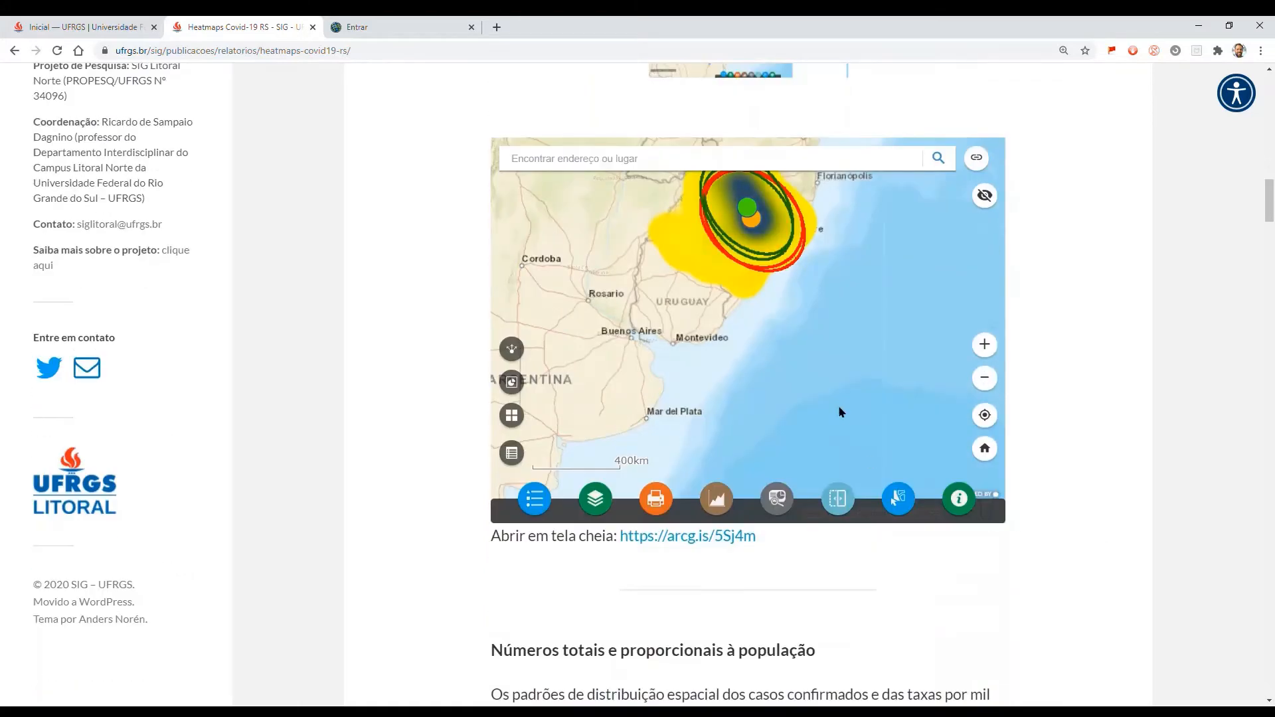
pyautogui.scroll(1, 817, 354)
pyautogui.scroll(-1, 715, 342)
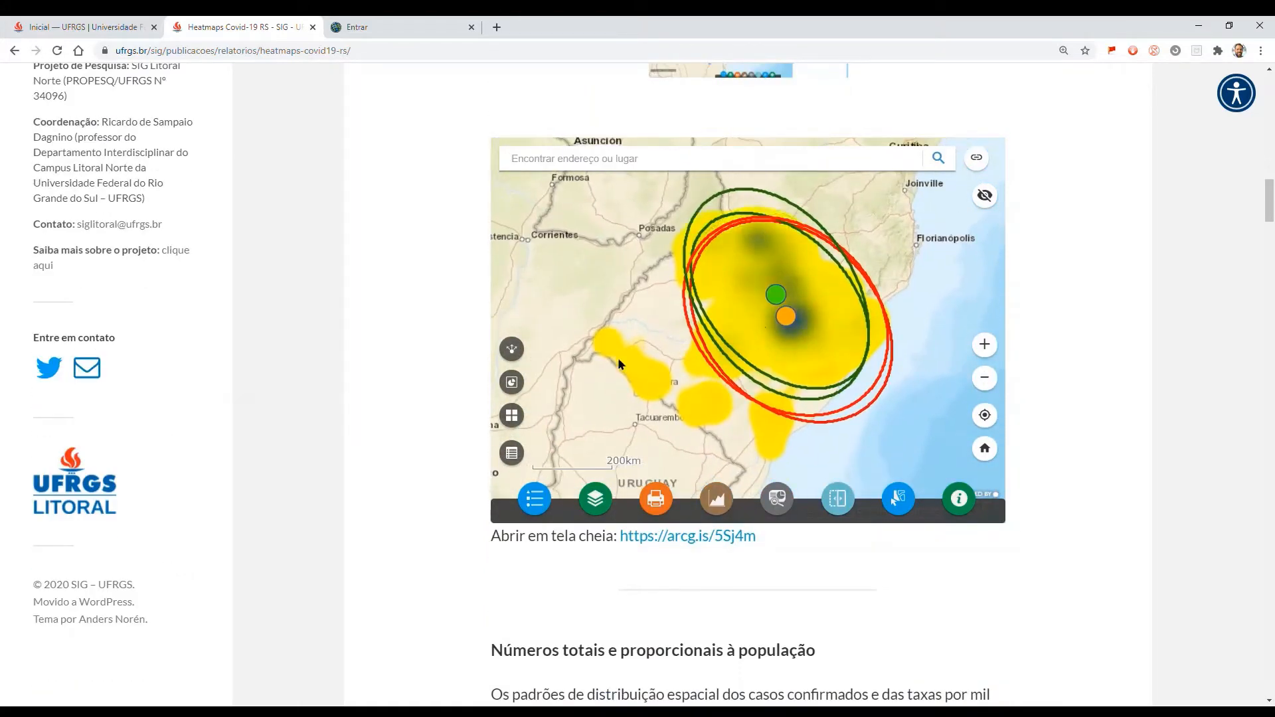
pyautogui.scroll(1, 644, 357)
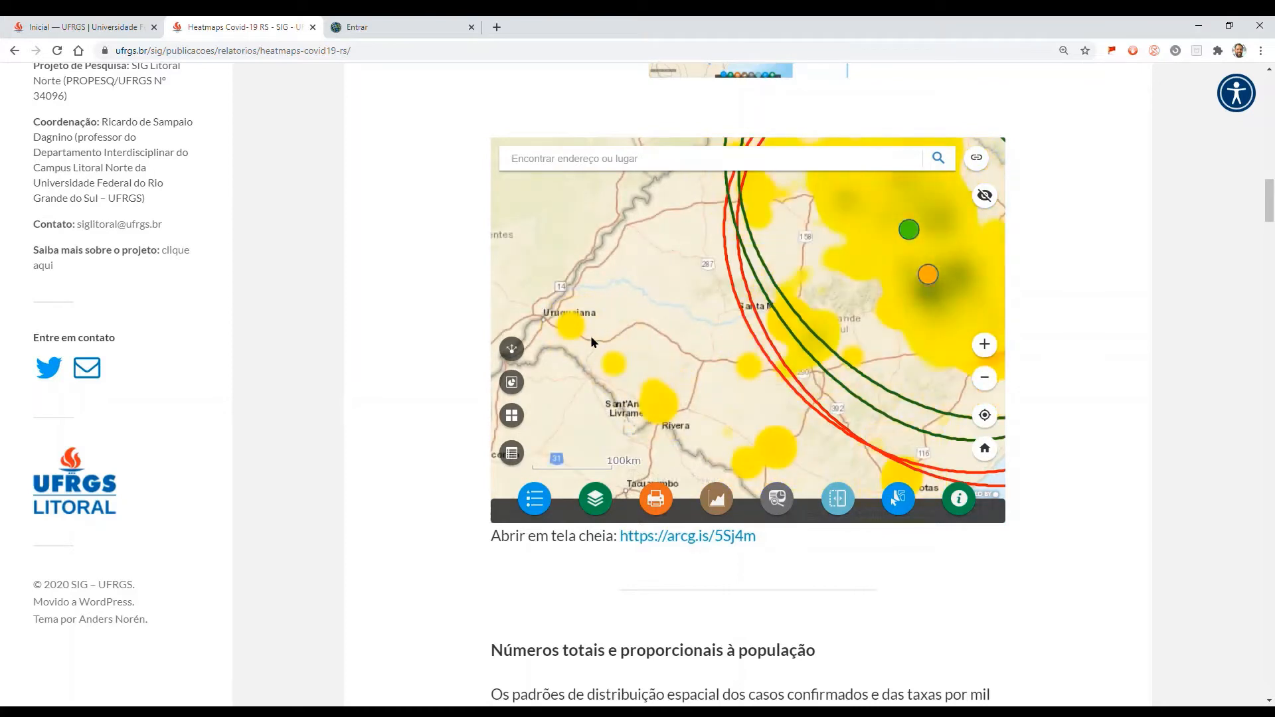
pyautogui.scroll(1, 591, 336)
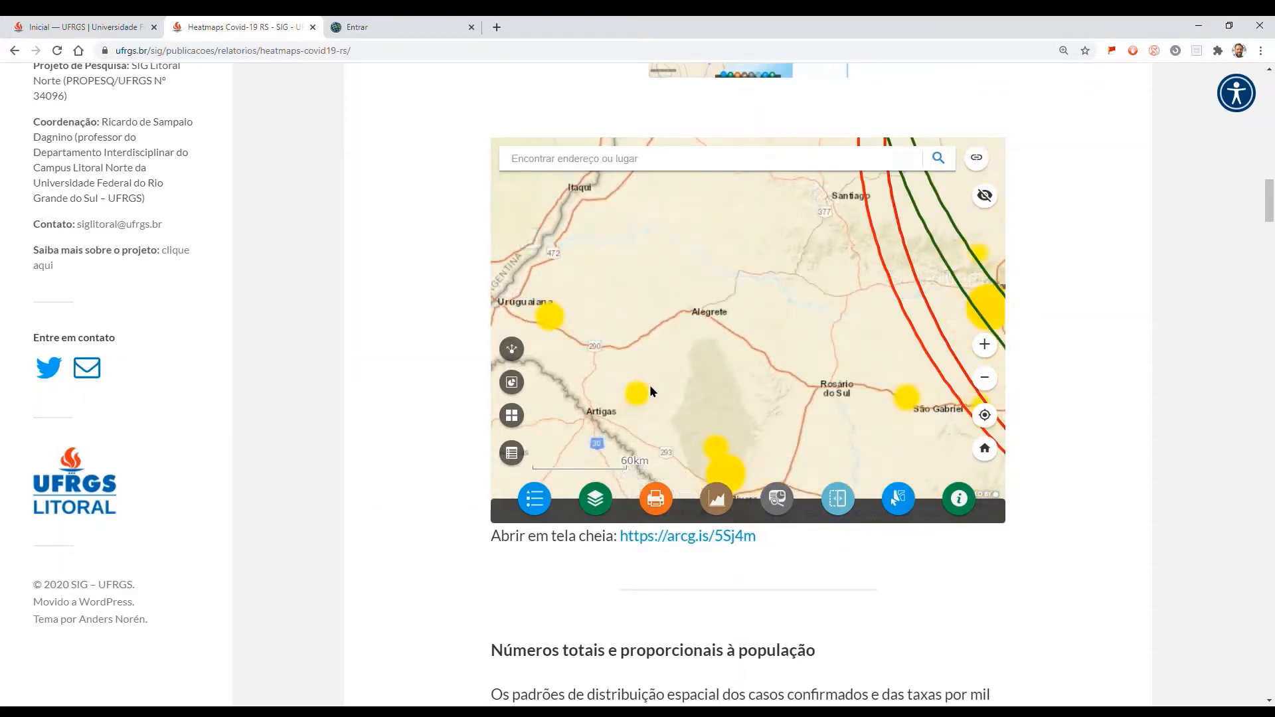
pyautogui.moveTo(797, 464); pyautogui.dragTo(735, 323)
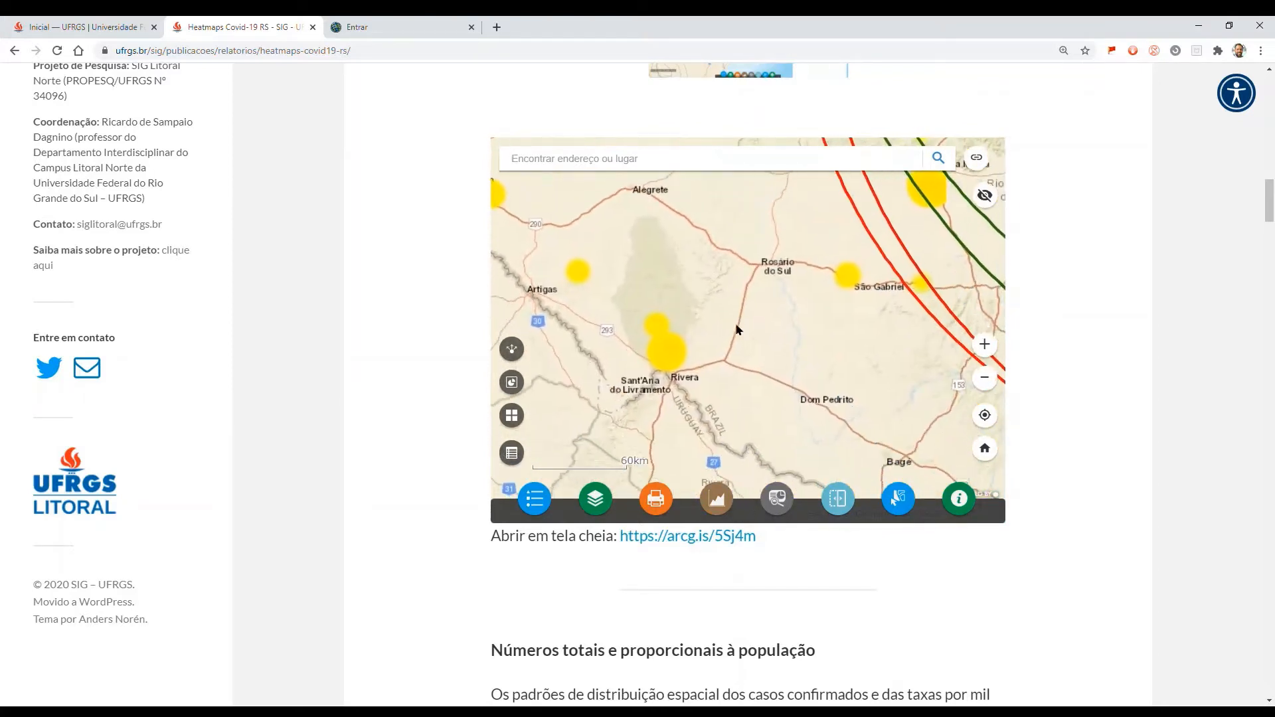
# Step: View the full centroid record of the heat spot at Sant'Ana do Livramento, check its update date and confirmed cases, and close it
pyautogui.click(669, 349)
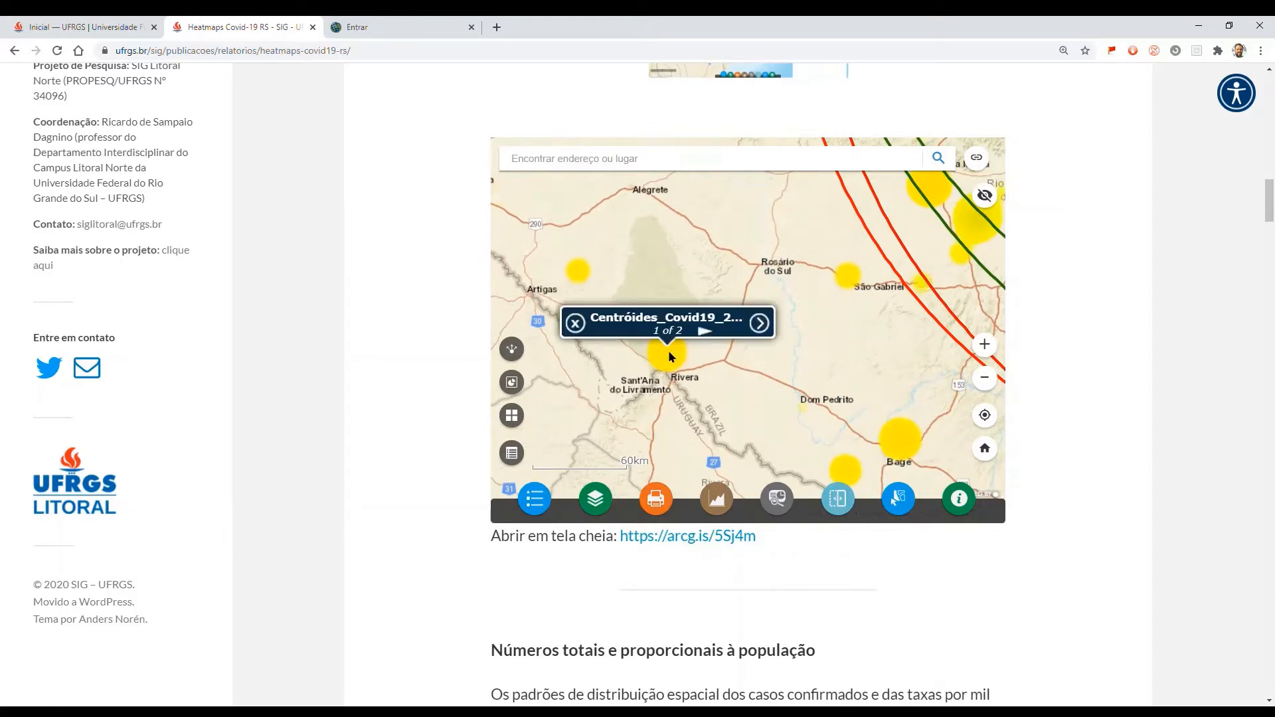
pyautogui.click(704, 334)
pyautogui.click(630, 332)
pyautogui.click(759, 324)
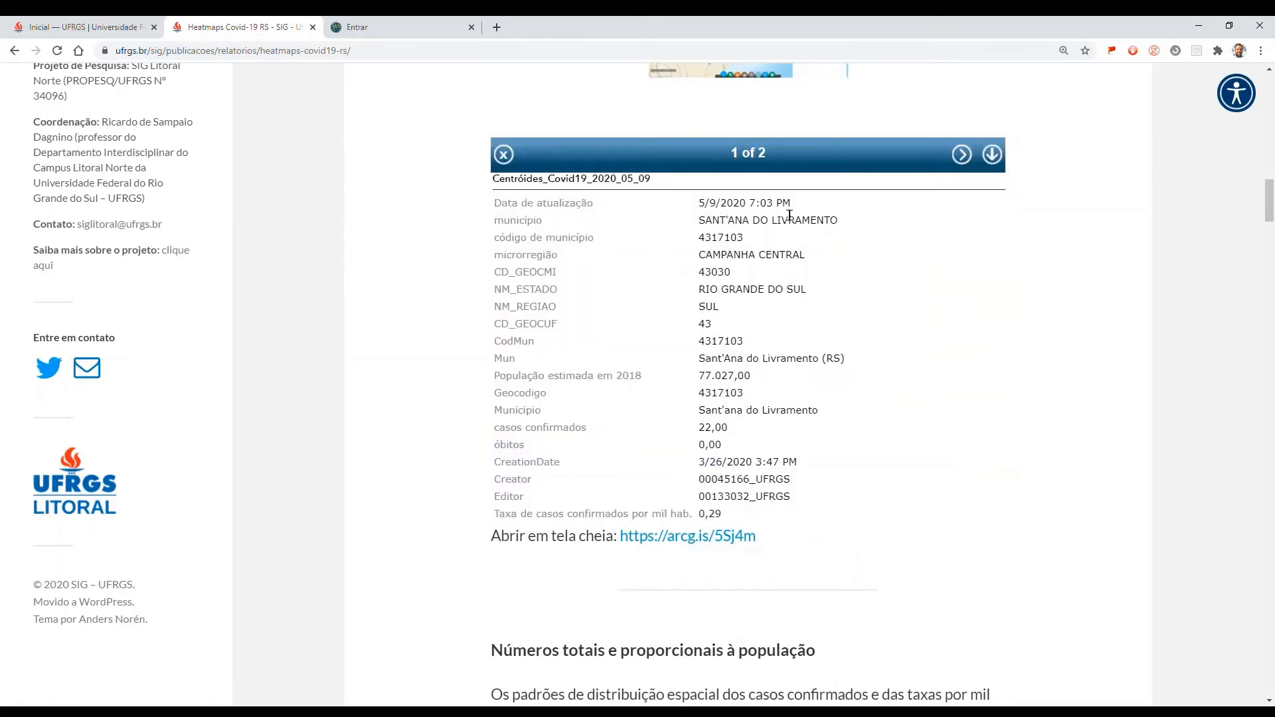
pyautogui.moveTo(746, 203); pyautogui.dragTo(676, 201)
pyautogui.scroll(-3, 746, 335)
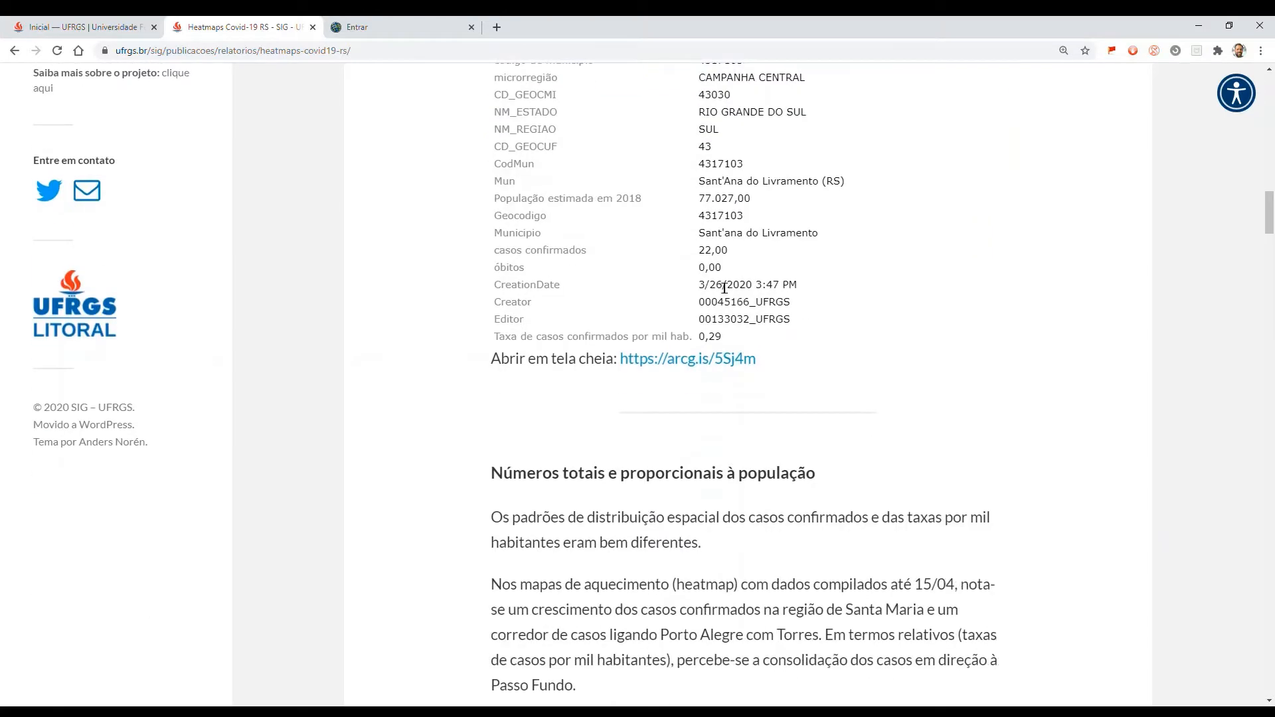
pyautogui.moveTo(561, 257); pyautogui.dragTo(779, 261)
pyautogui.scroll(3, 855, 309)
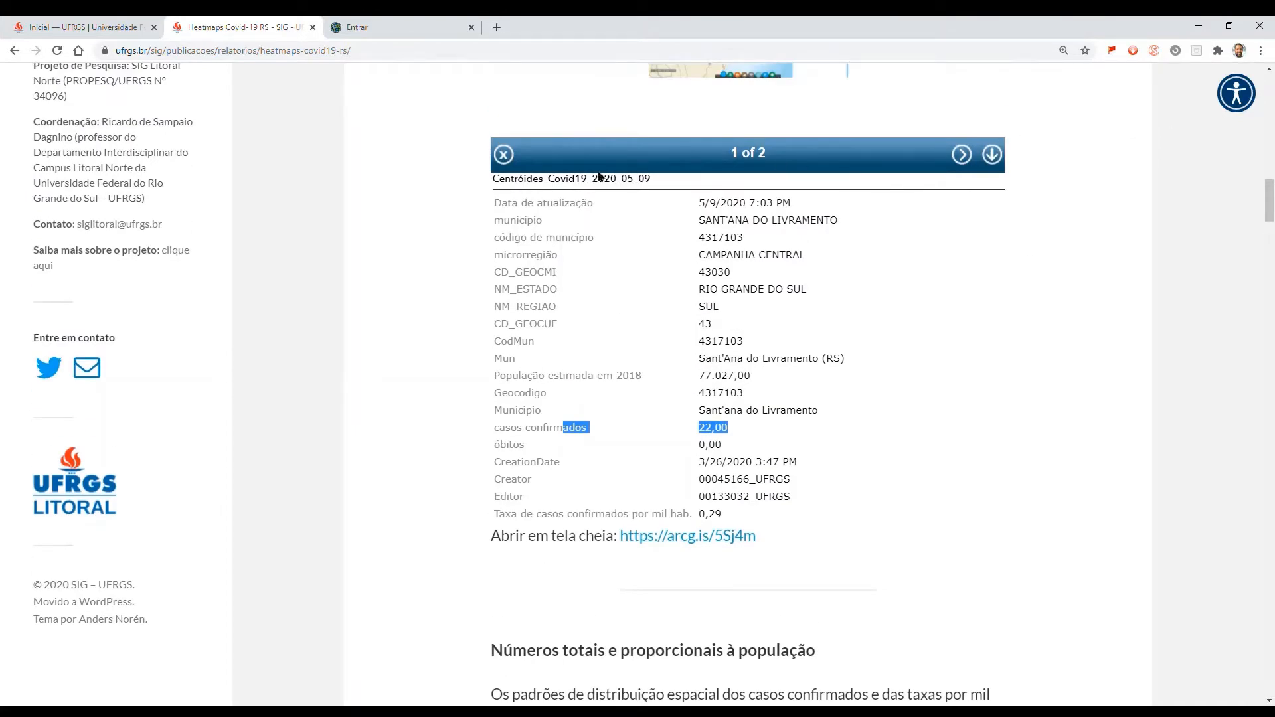
pyautogui.click(503, 155)
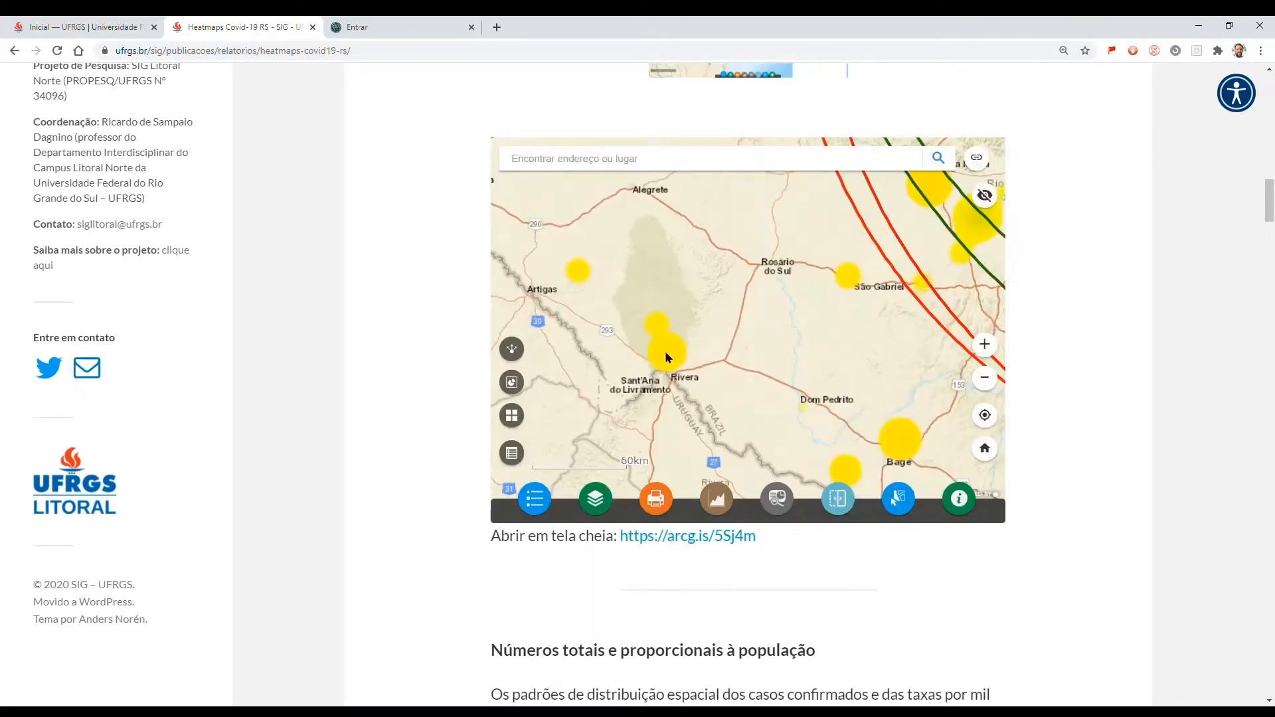
# Step: Compare the surrounding heat spots and ellipses, show the centroid popup of the spot near Artigas, and close it
pyautogui.moveTo(897, 364); pyautogui.dragTo(646, 357)
pyautogui.moveTo(584, 331); pyautogui.dragTo(771, 320)
pyautogui.moveTo(854, 338); pyautogui.dragTo(663, 387)
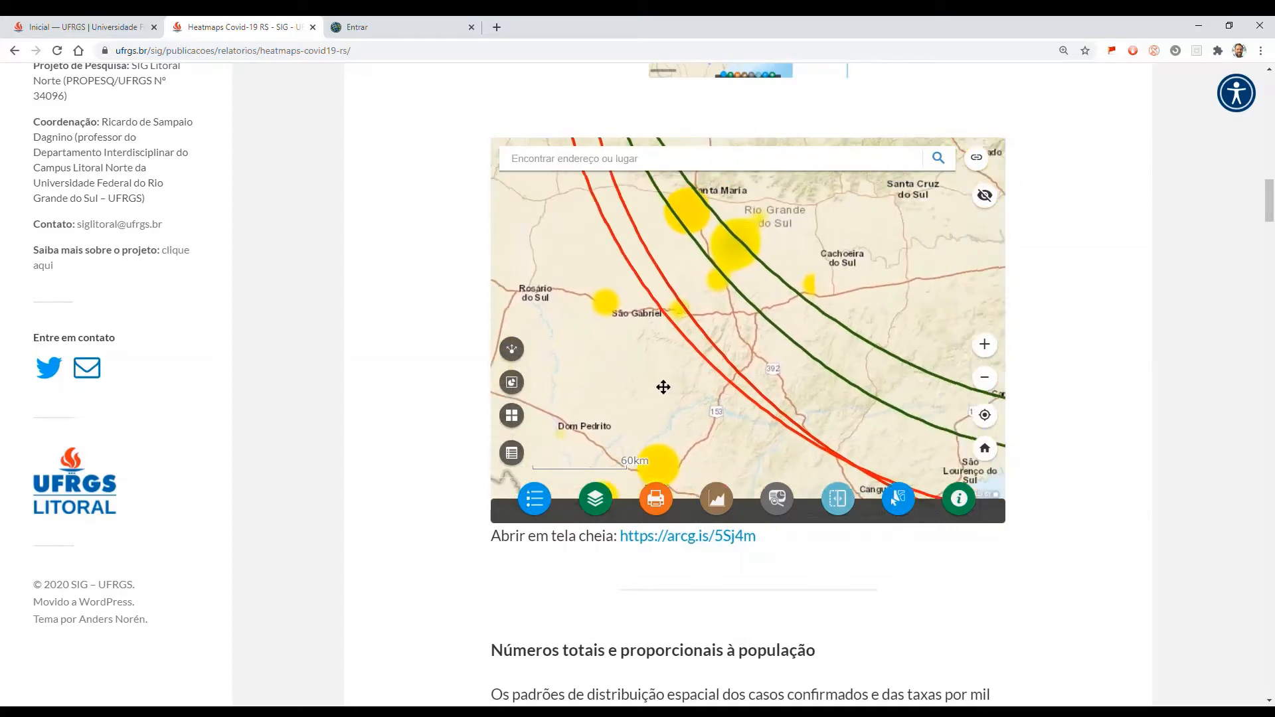
pyautogui.moveTo(910, 275); pyautogui.dragTo(951, 309)
pyautogui.moveTo(600, 364); pyautogui.dragTo(864, 370)
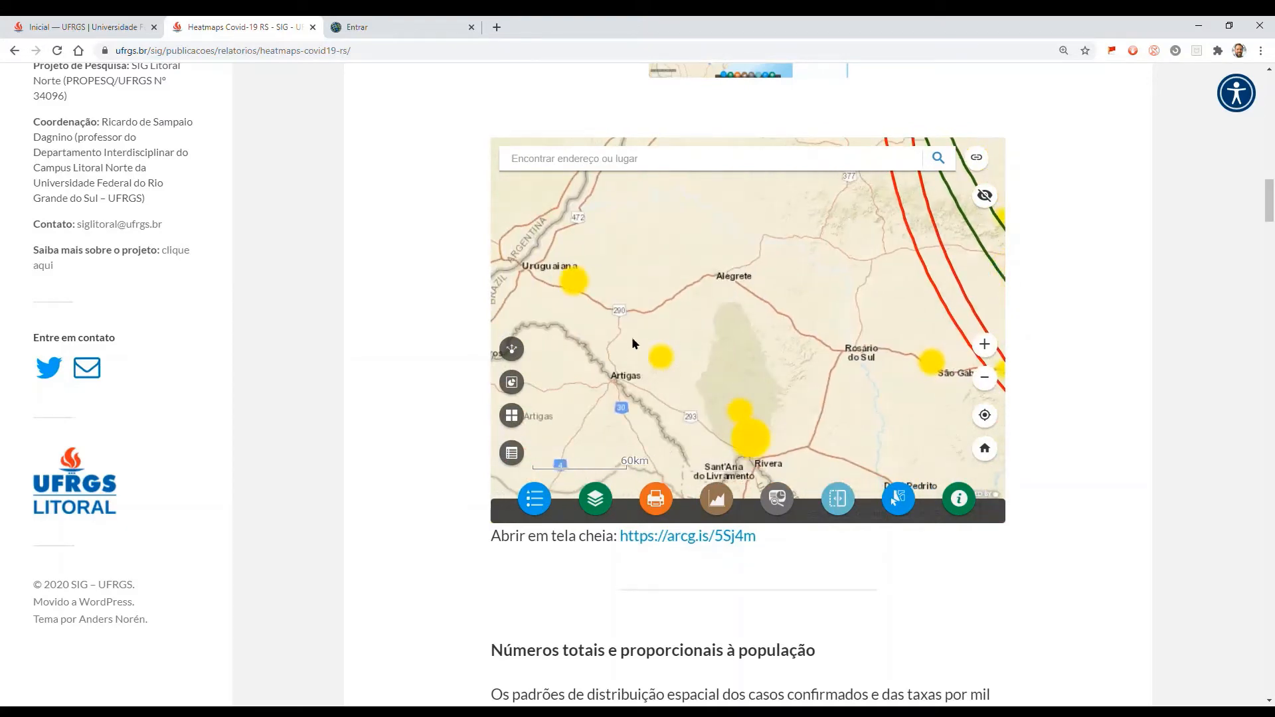
pyautogui.click(661, 357)
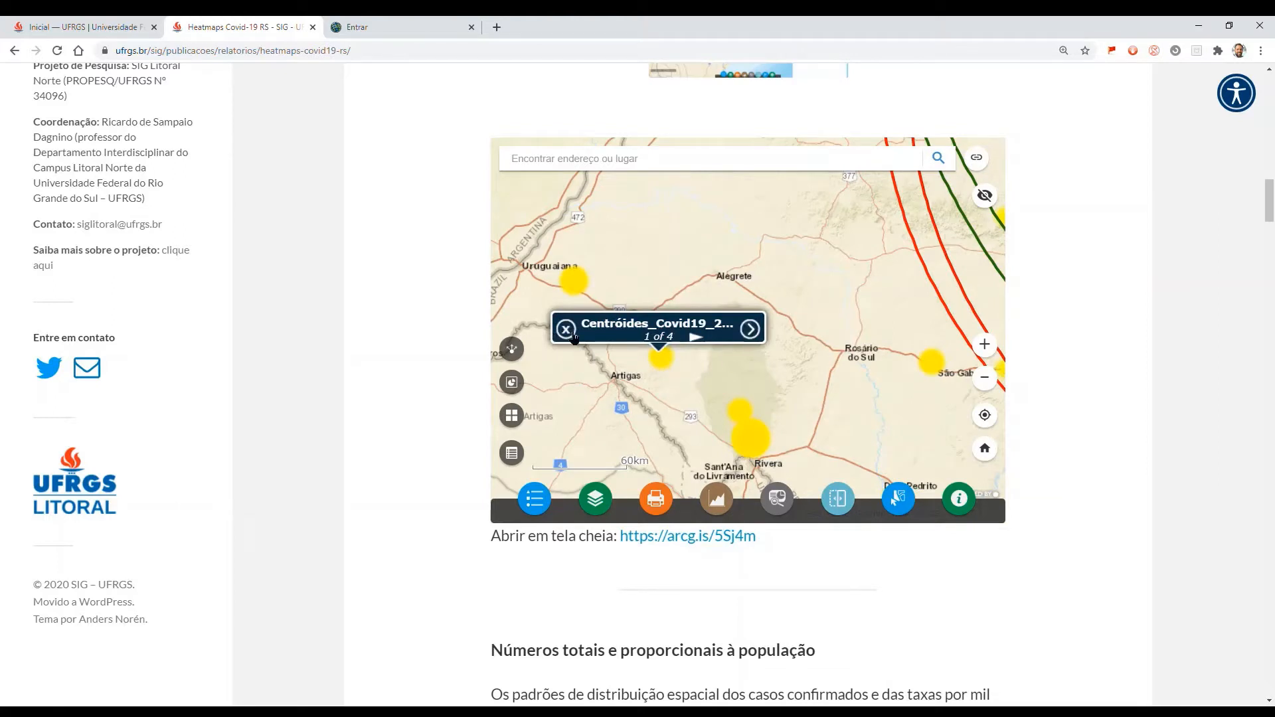
pyautogui.click(567, 329)
# Step: Show the map's layer list over the Porto Alegre region and hide the layer "Heatmap da Taxa de casos confirmados até 02/06/2020"
pyautogui.moveTo(912, 311); pyautogui.dragTo(621, 341)
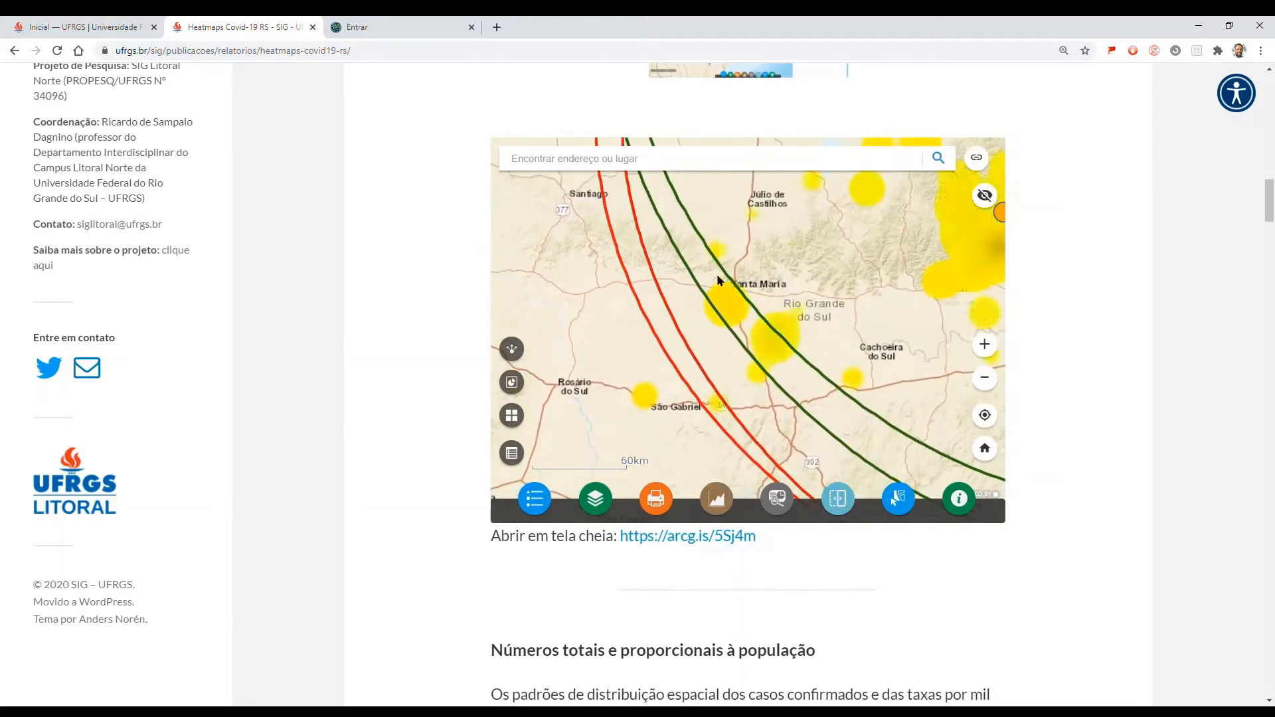
pyautogui.moveTo(869, 287); pyautogui.dragTo(608, 372)
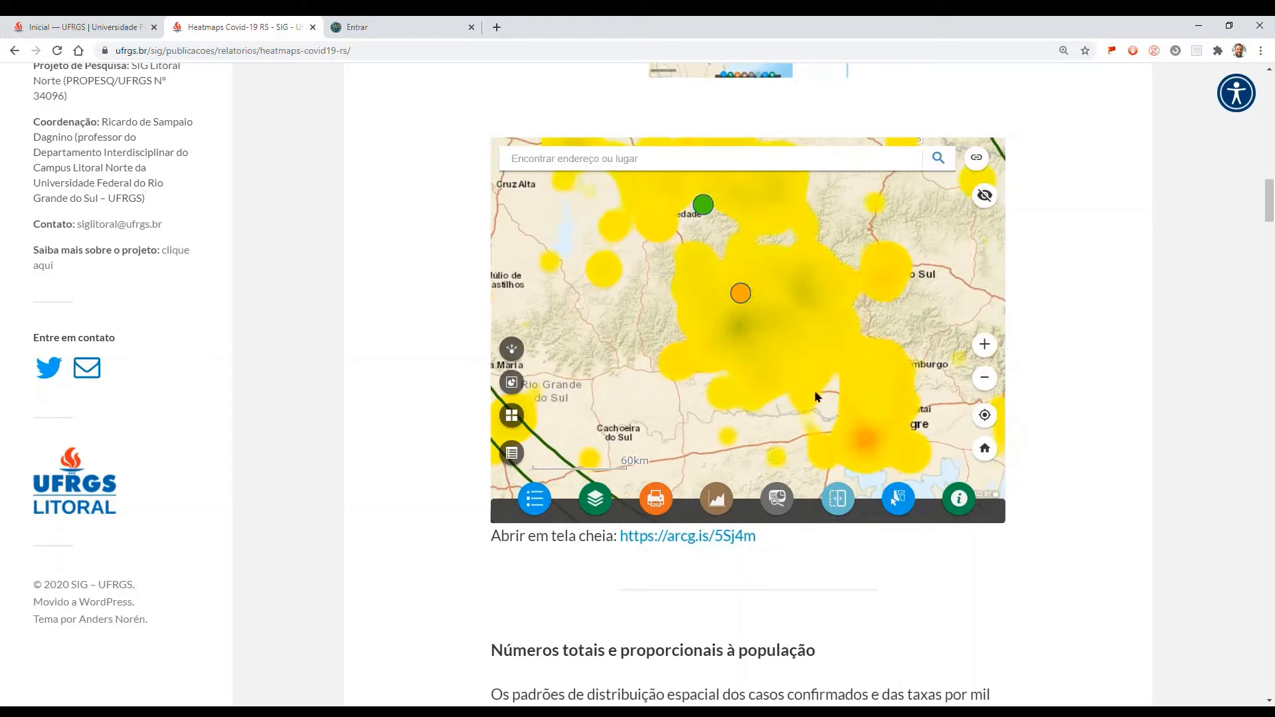
pyautogui.moveTo(890, 303); pyautogui.dragTo(826, 235)
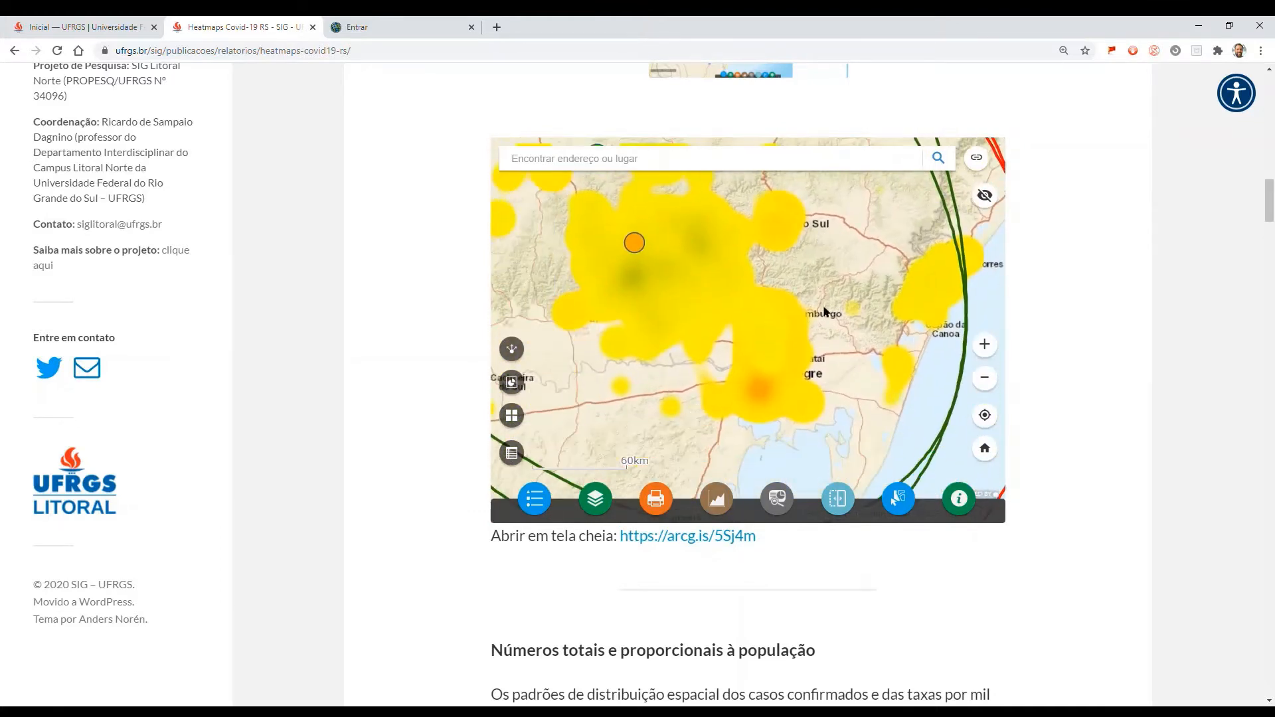
pyautogui.click(596, 498)
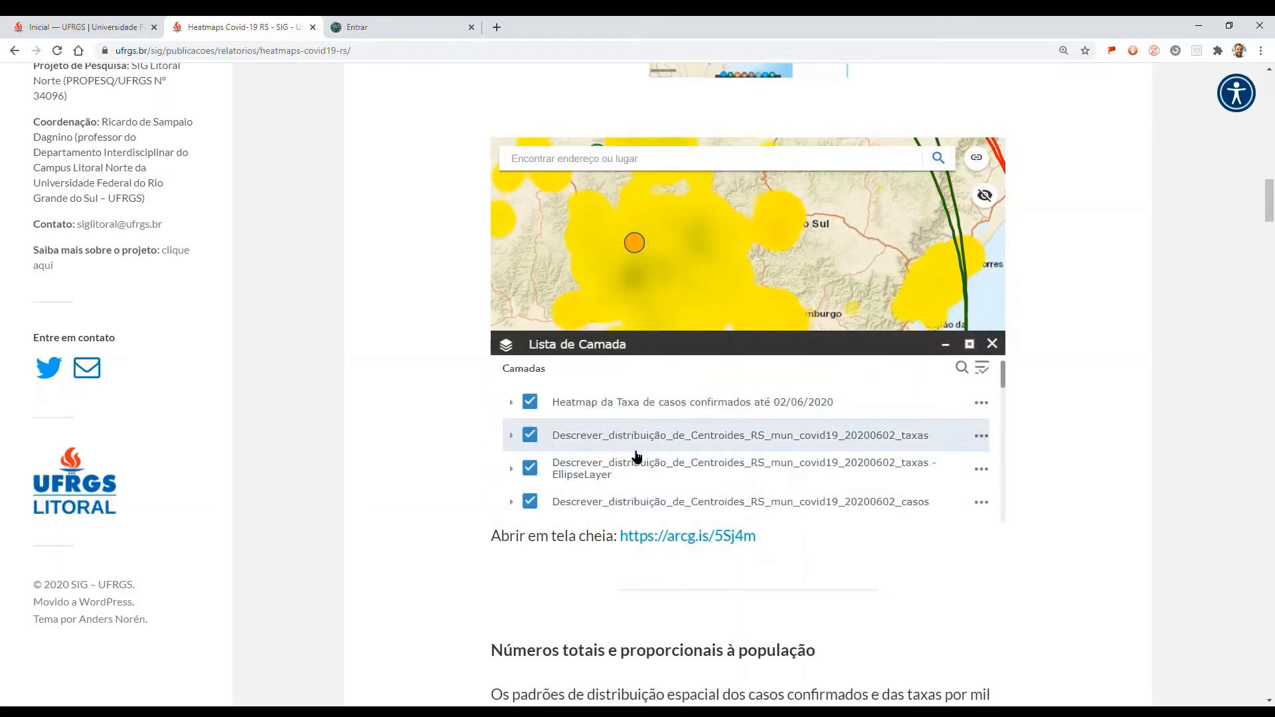
pyautogui.scroll(-3, 638, 456)
pyautogui.scroll(-2, 637, 457)
pyautogui.scroll(6, 618, 462)
pyautogui.click(530, 402)
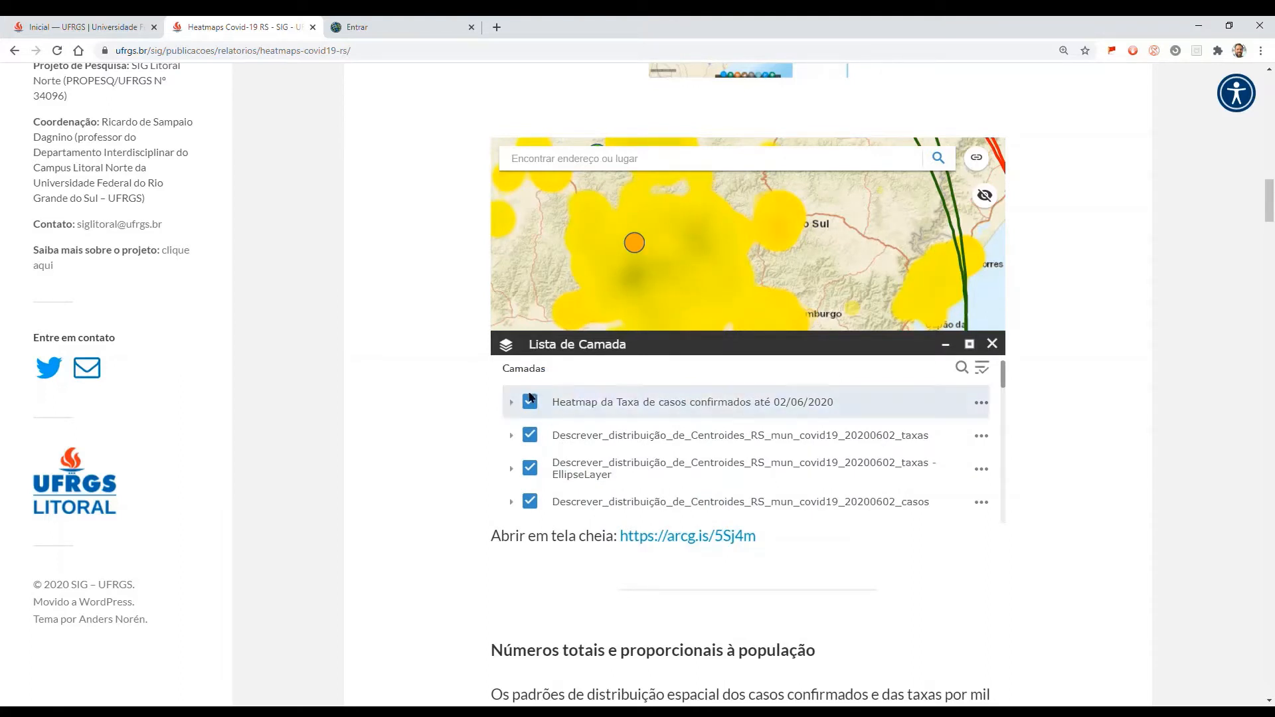
pyautogui.click(529, 404)
pyautogui.click(530, 403)
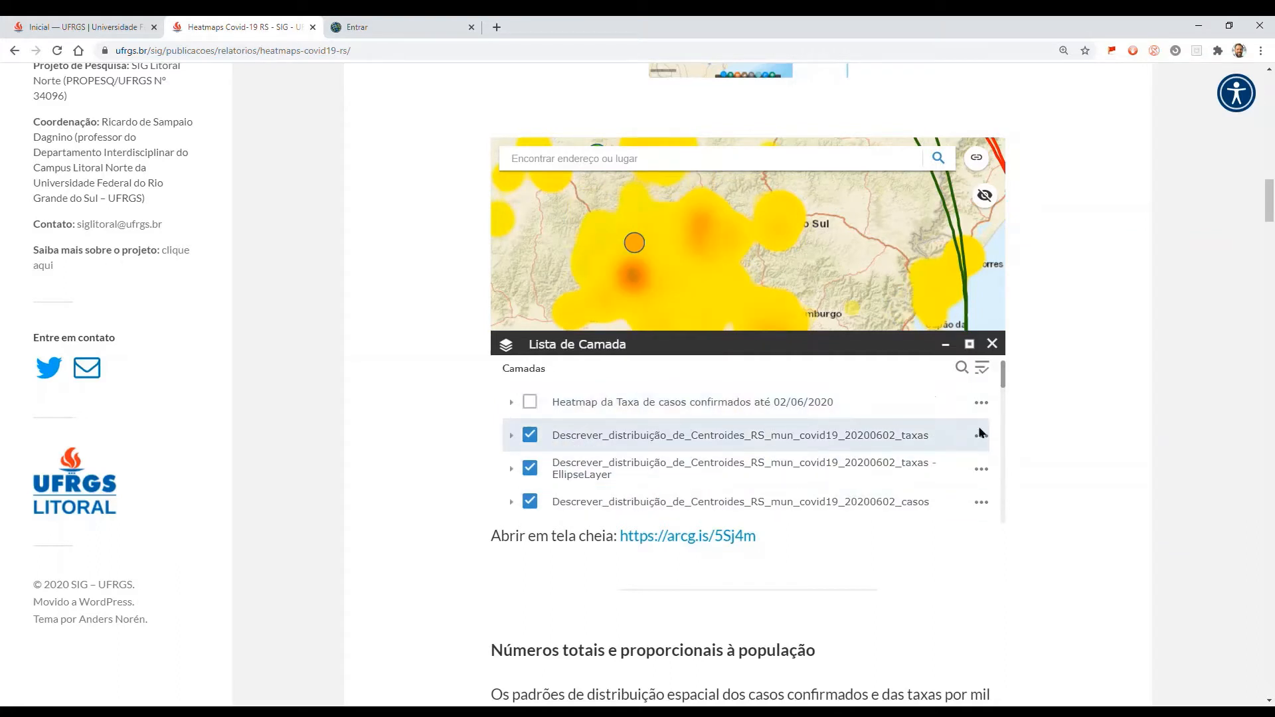
# Step: Hide the Heatmap_casos_confirmados_20200602 layer and expand its legend to view the Alto to Baixo colour scale
pyautogui.moveTo(1004, 382); pyautogui.dragTo(1006, 413)
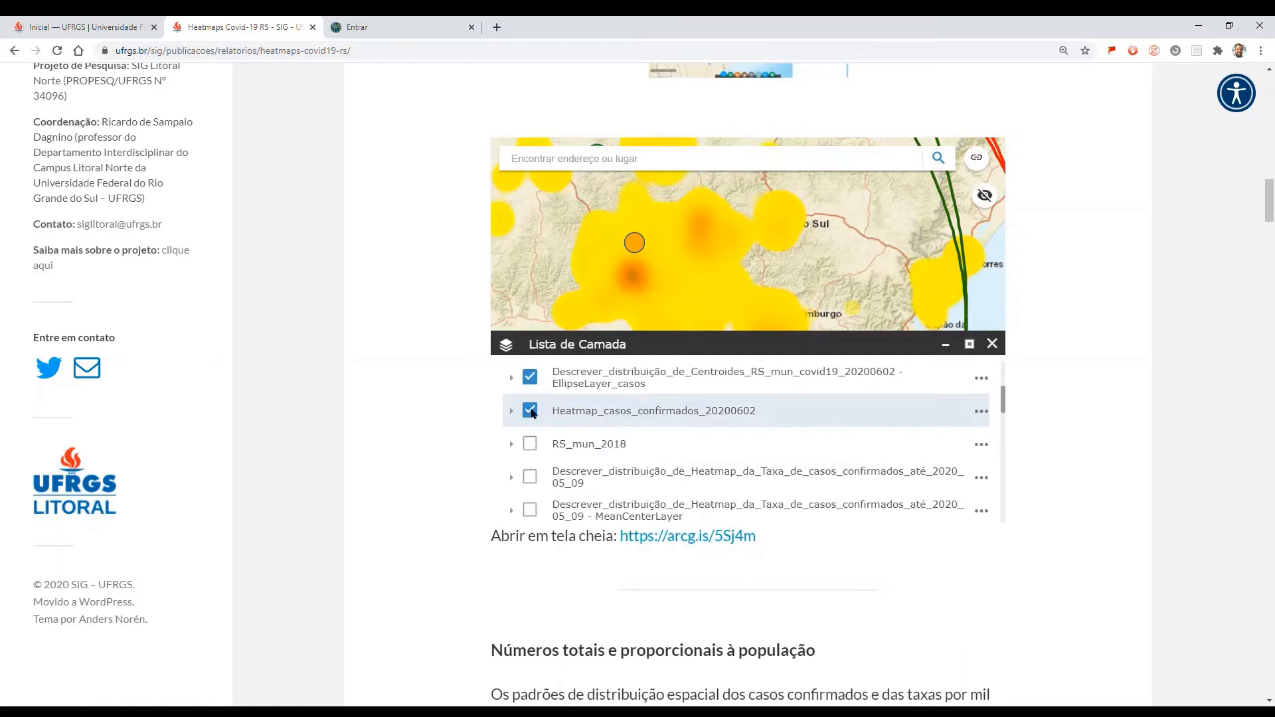
pyautogui.click(530, 411)
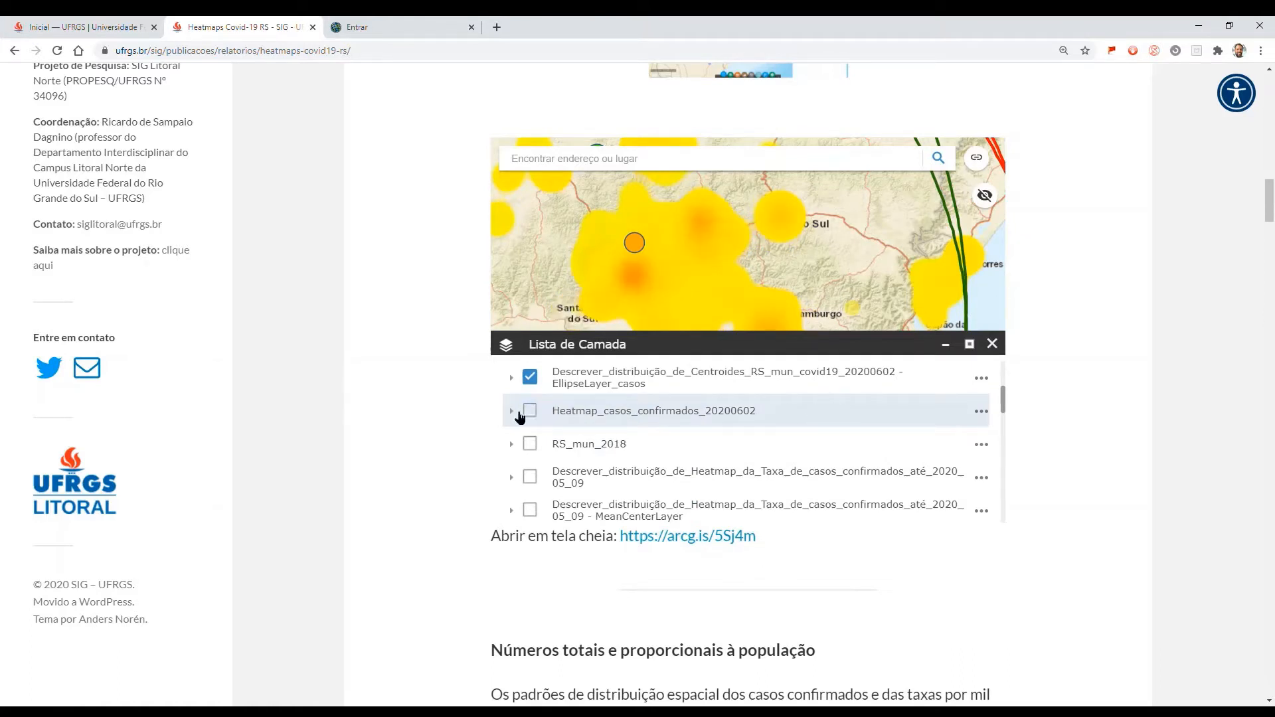
pyautogui.click(511, 412)
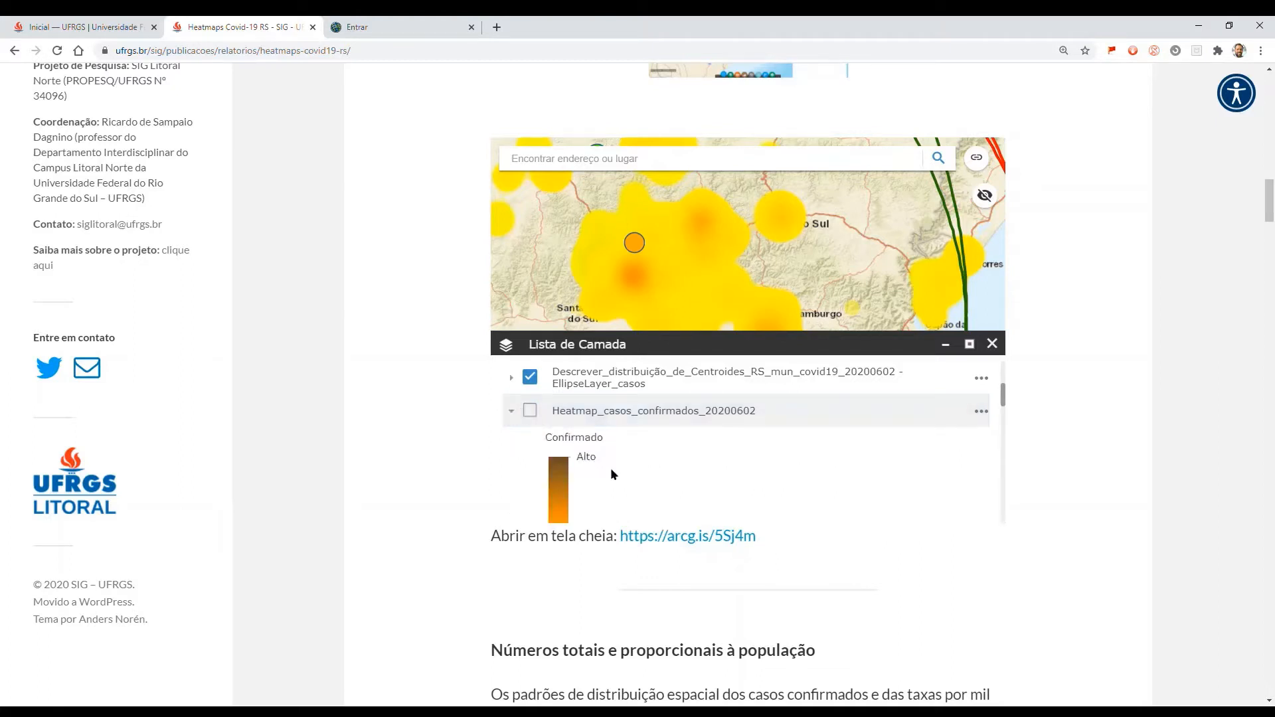
pyautogui.scroll(-2, 611, 468)
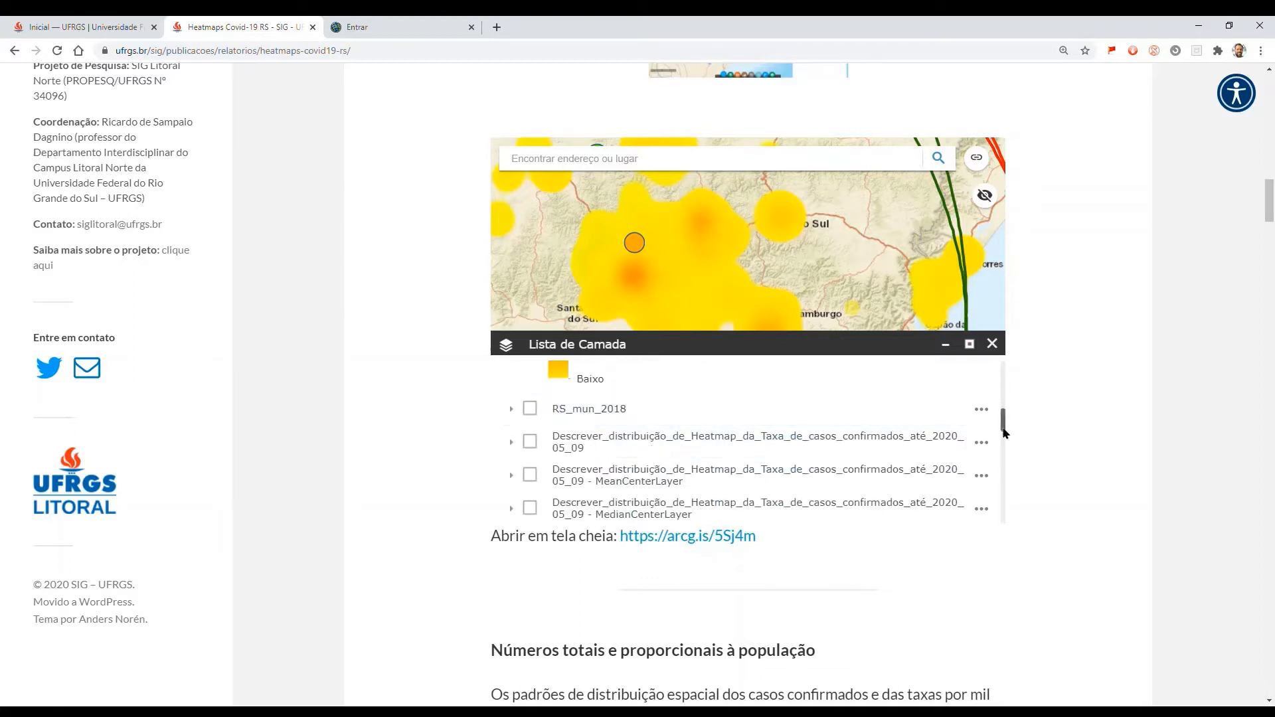
pyautogui.moveTo(1004, 434); pyautogui.dragTo(1003, 419)
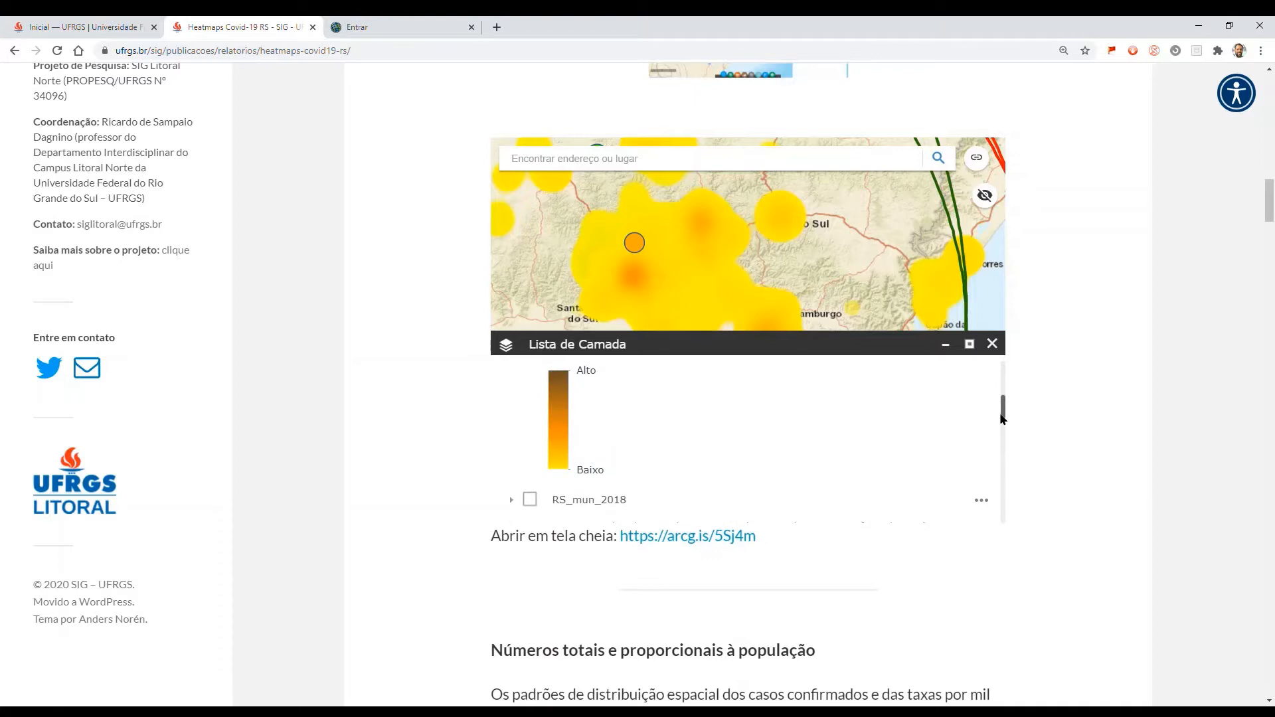
# Step: Expand the legend of the "Heatmap da Taxa de casos confirmados até 02/06/2020" layer and view its colour scale
pyautogui.scroll(5, 600, 395)
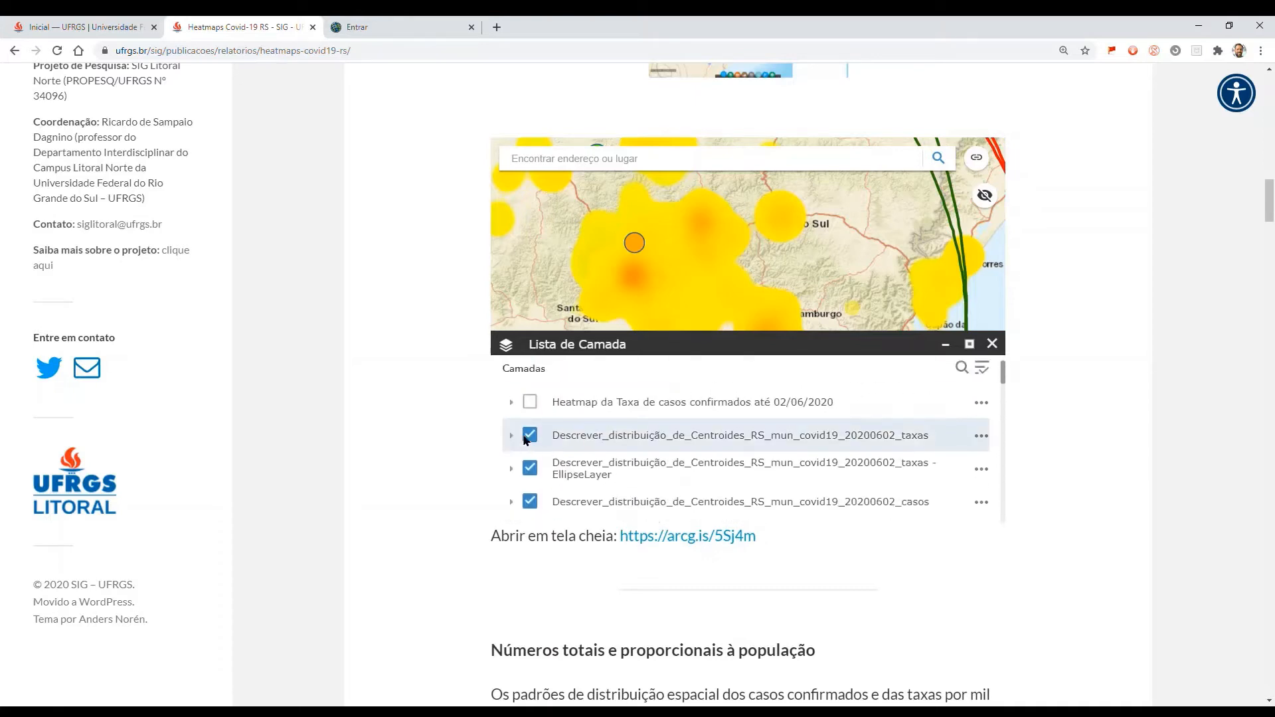
pyautogui.click(511, 403)
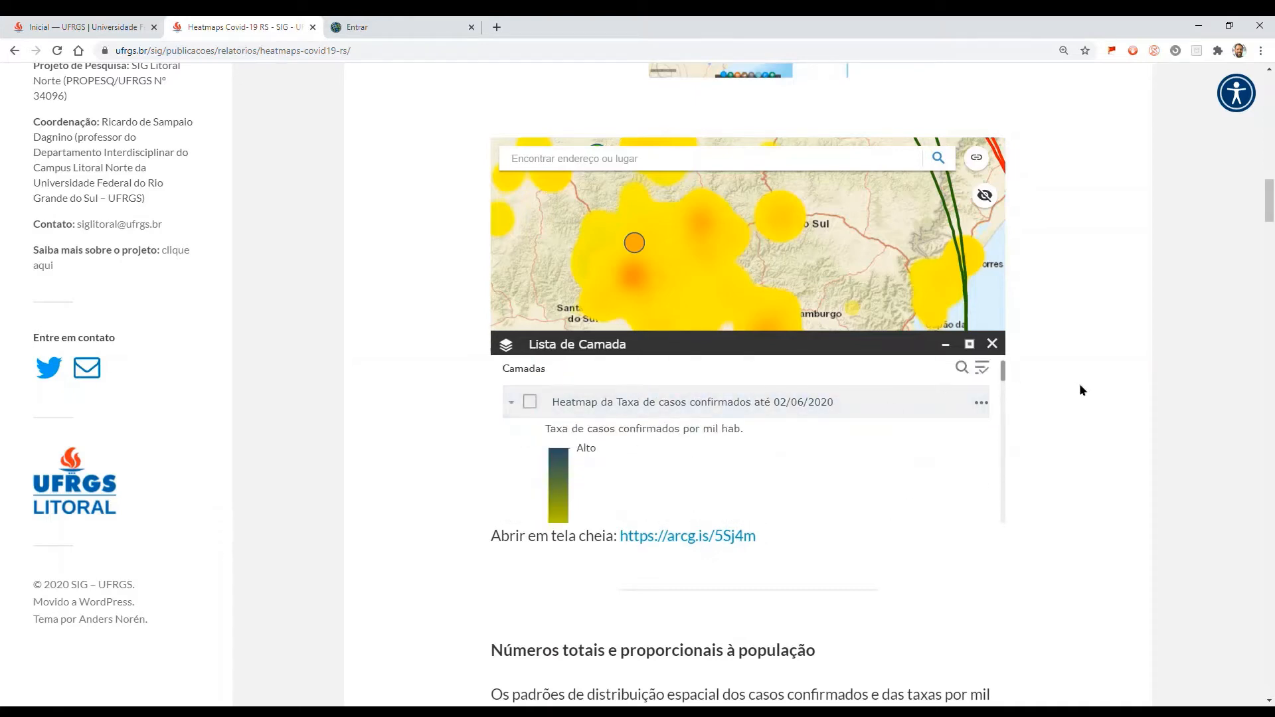
pyautogui.moveTo(1003, 371); pyautogui.dragTo(1007, 380)
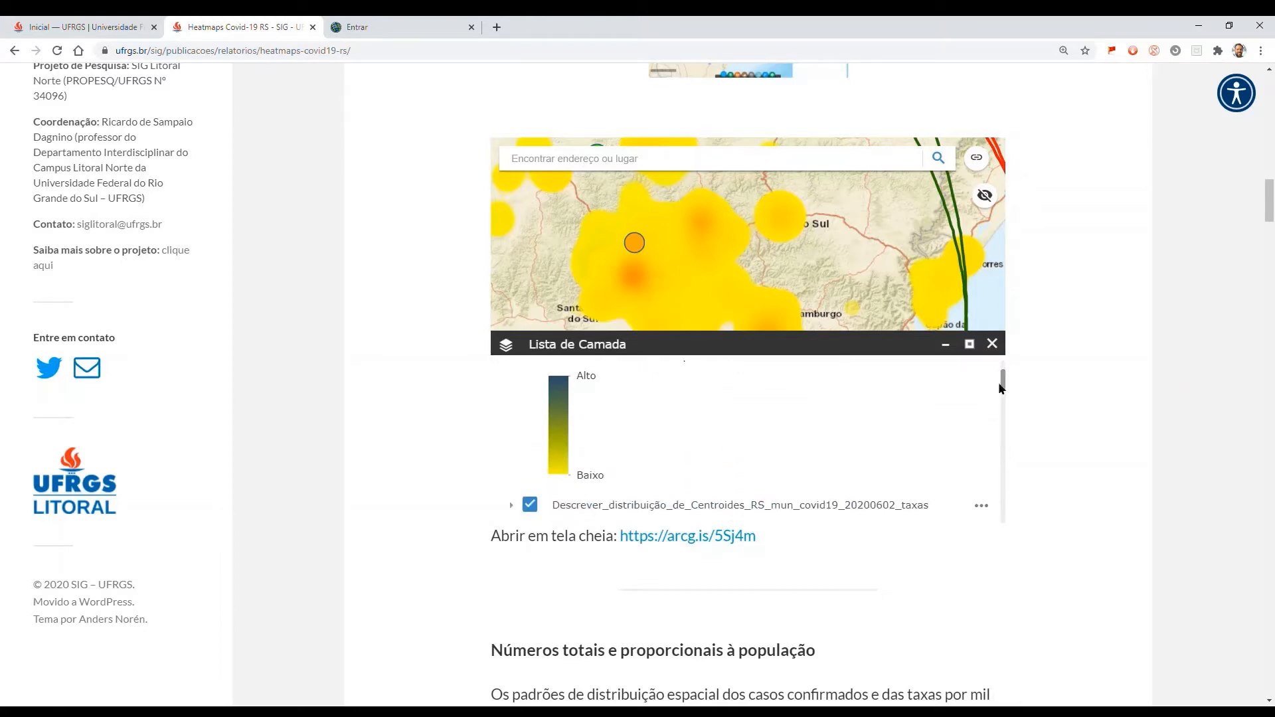
pyautogui.scroll(3, 1005, 386)
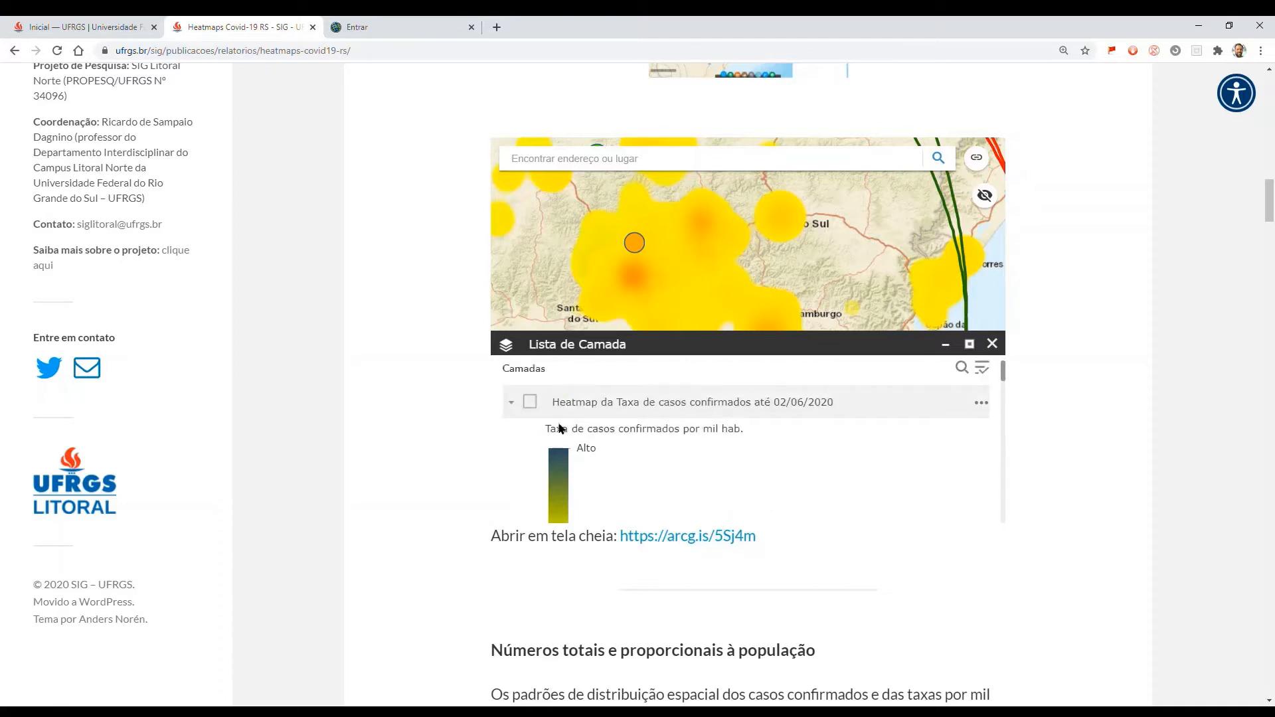
# Step: Collapse the legend of "Heatmap da Taxa de casos confirmados até 02/06/2020", make the layer visible again, and close the layer list
pyautogui.click(513, 404)
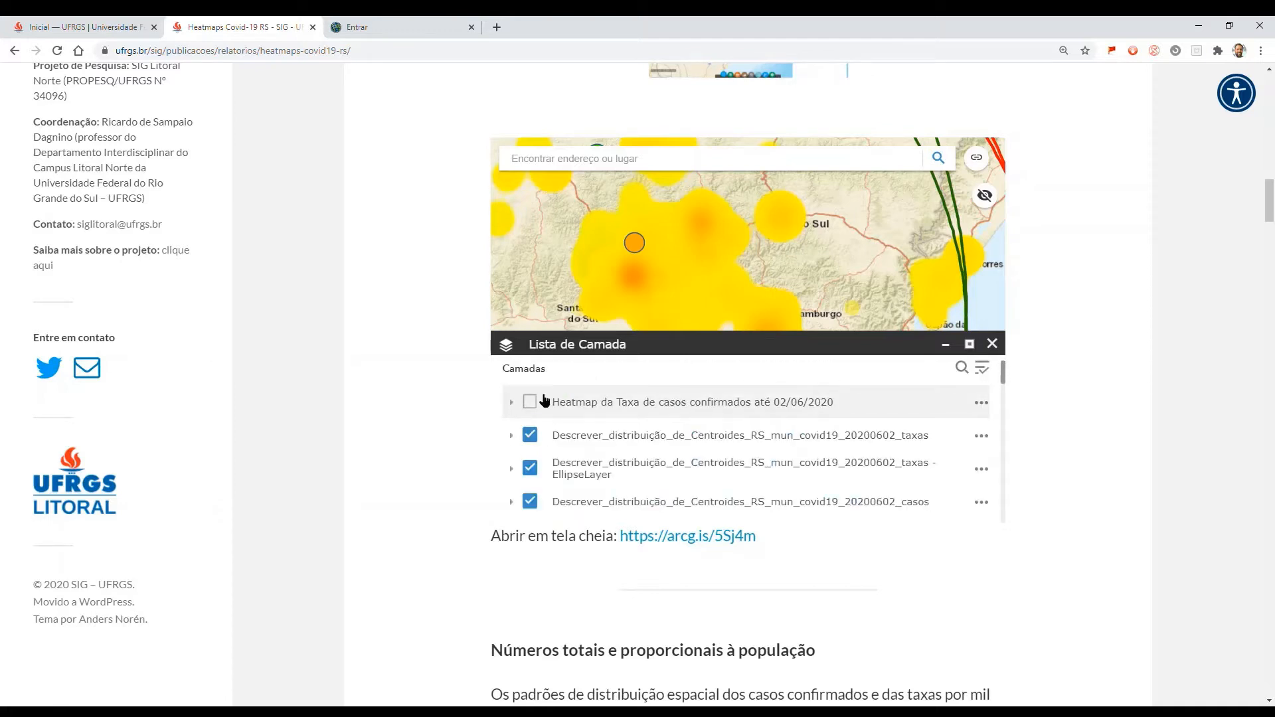
pyautogui.click(530, 402)
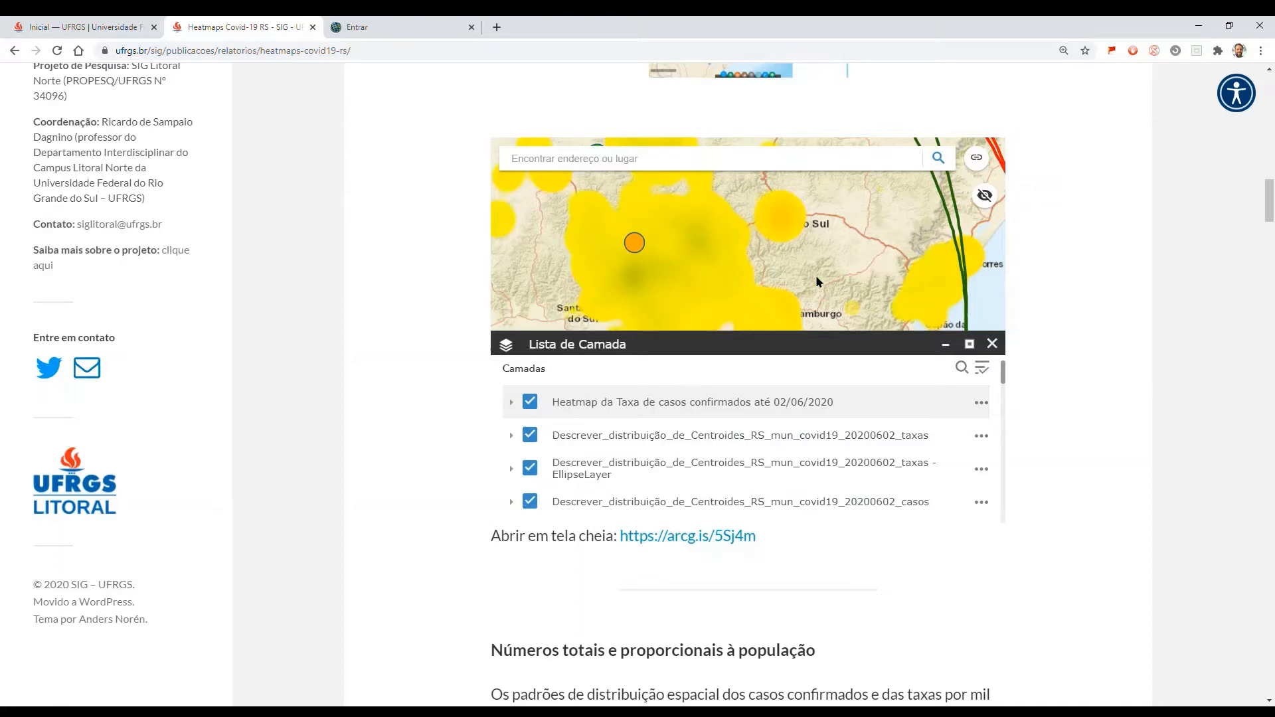
pyautogui.scroll(-2, 857, 292)
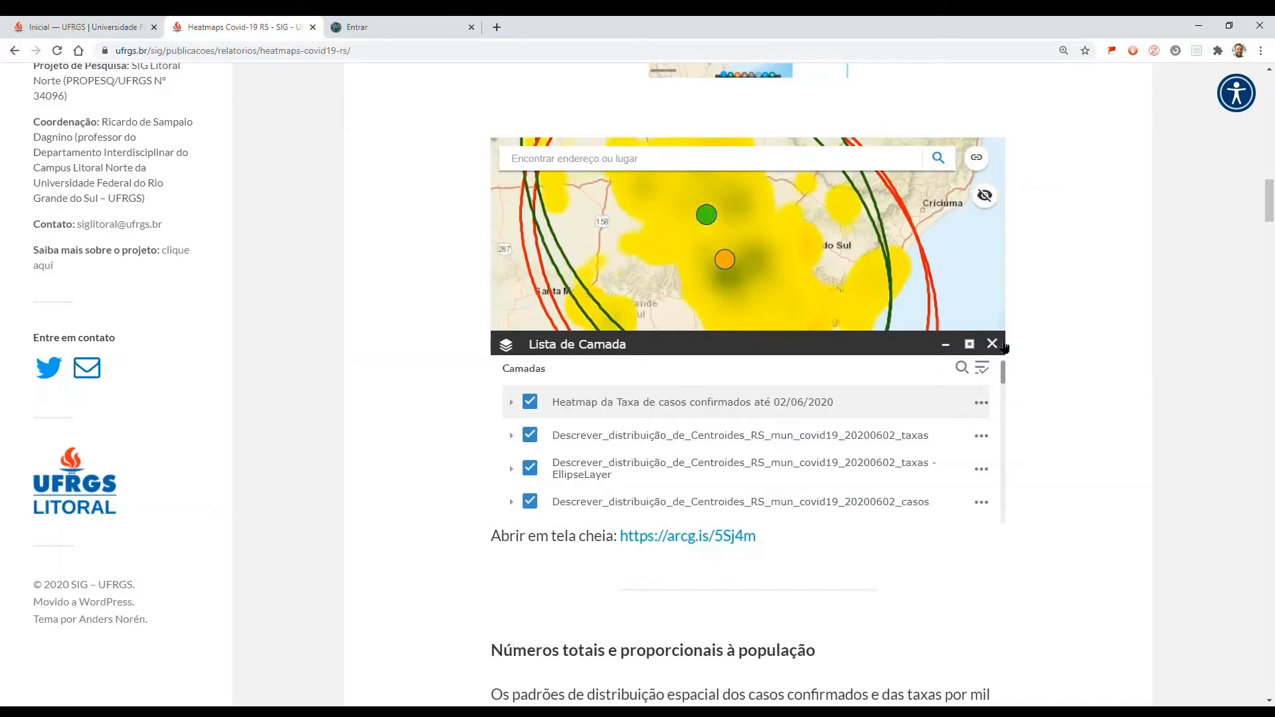
pyautogui.click(992, 344)
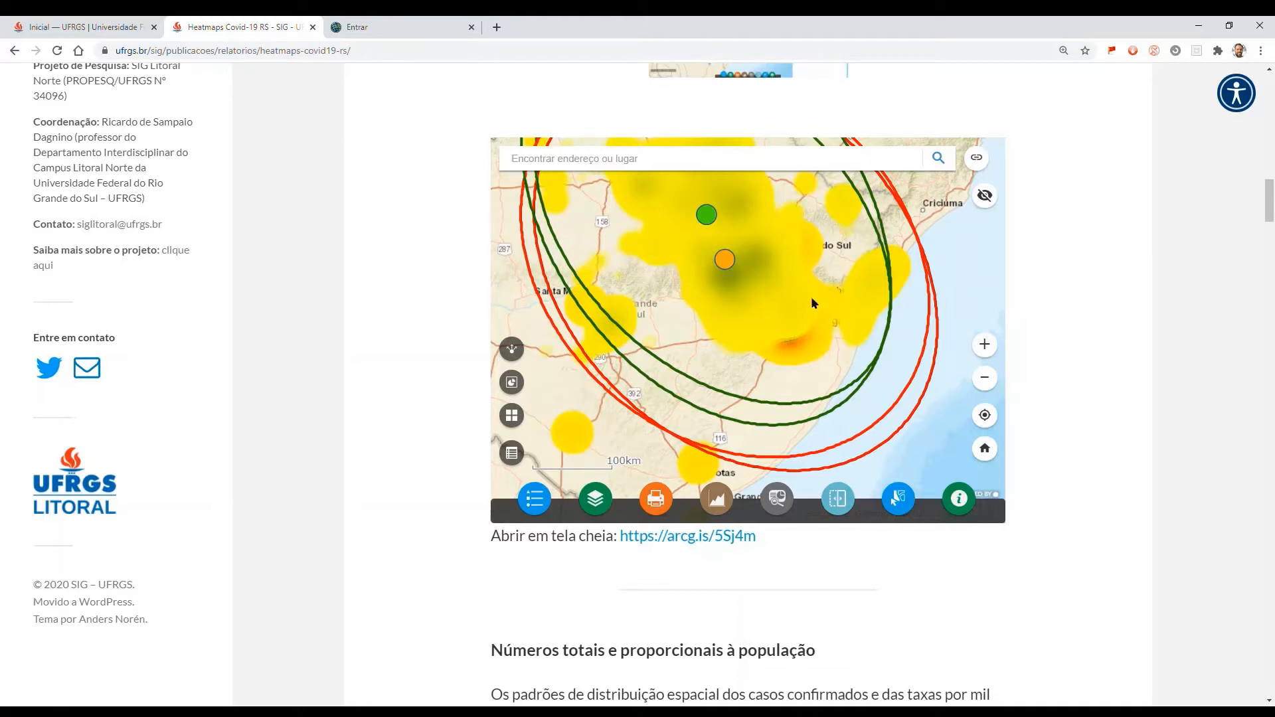
# Step: Review the map legend's entries for the heatmaps, centroids and two-standard-deviation ellipses, then close the legend
pyautogui.moveTo(815, 301); pyautogui.dragTo(818, 339)
pyautogui.scroll(1, 814, 346)
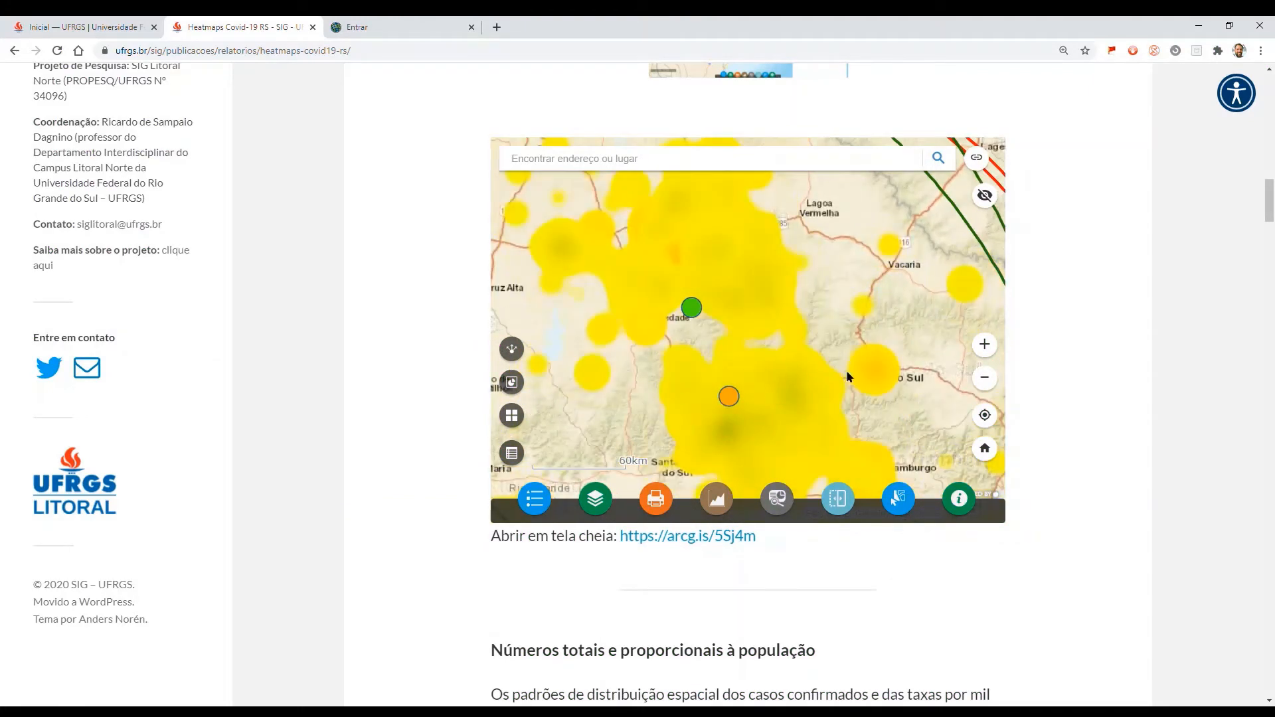
pyautogui.scroll(-2, 848, 376)
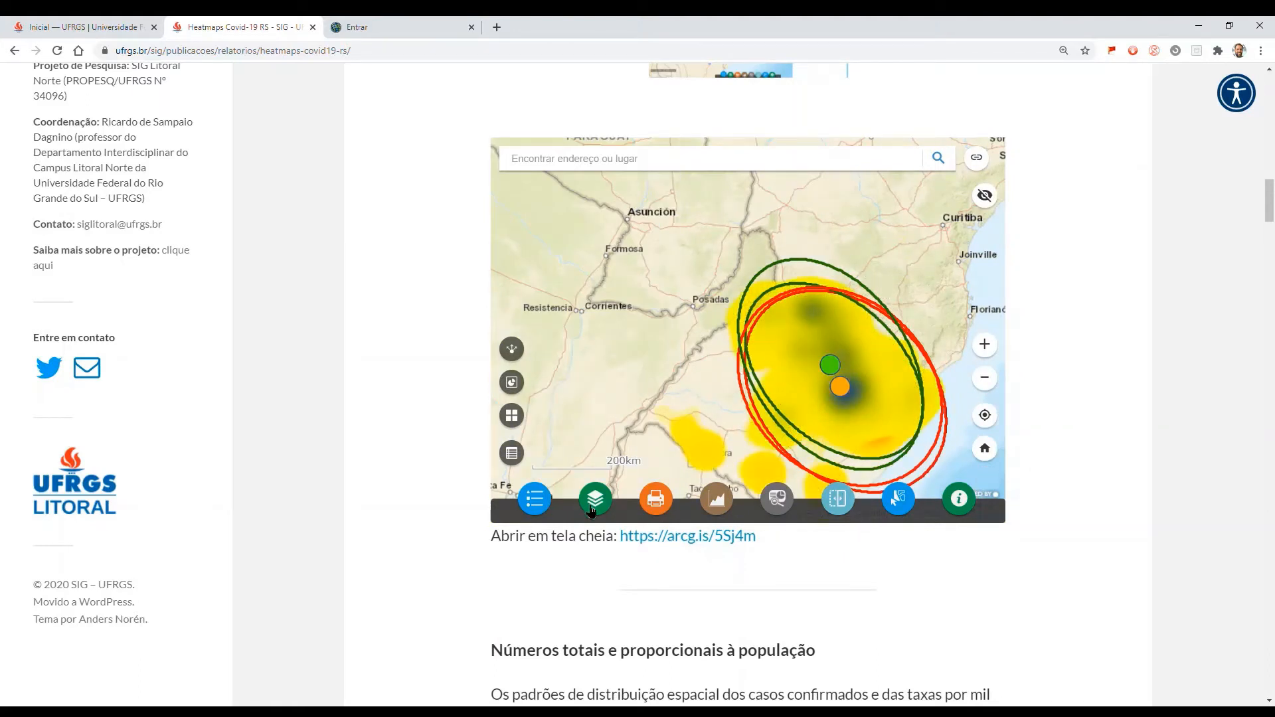
pyautogui.click(536, 500)
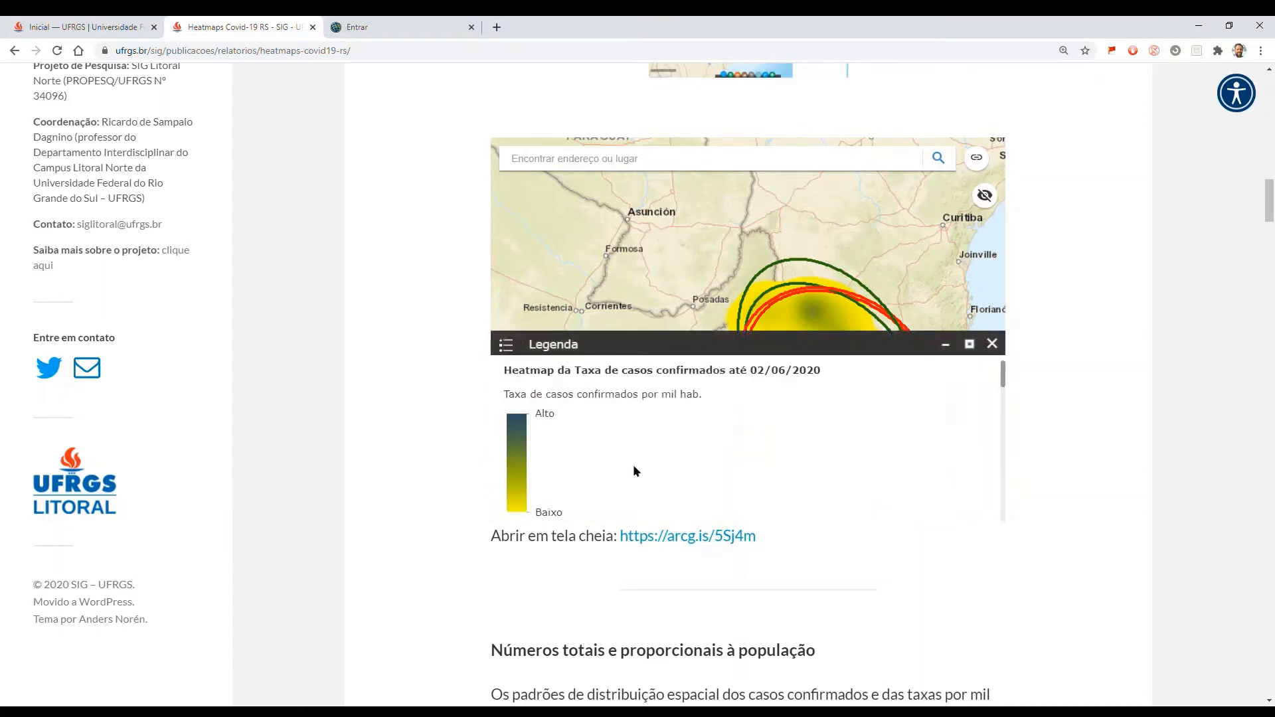
pyautogui.scroll(-5, 638, 471)
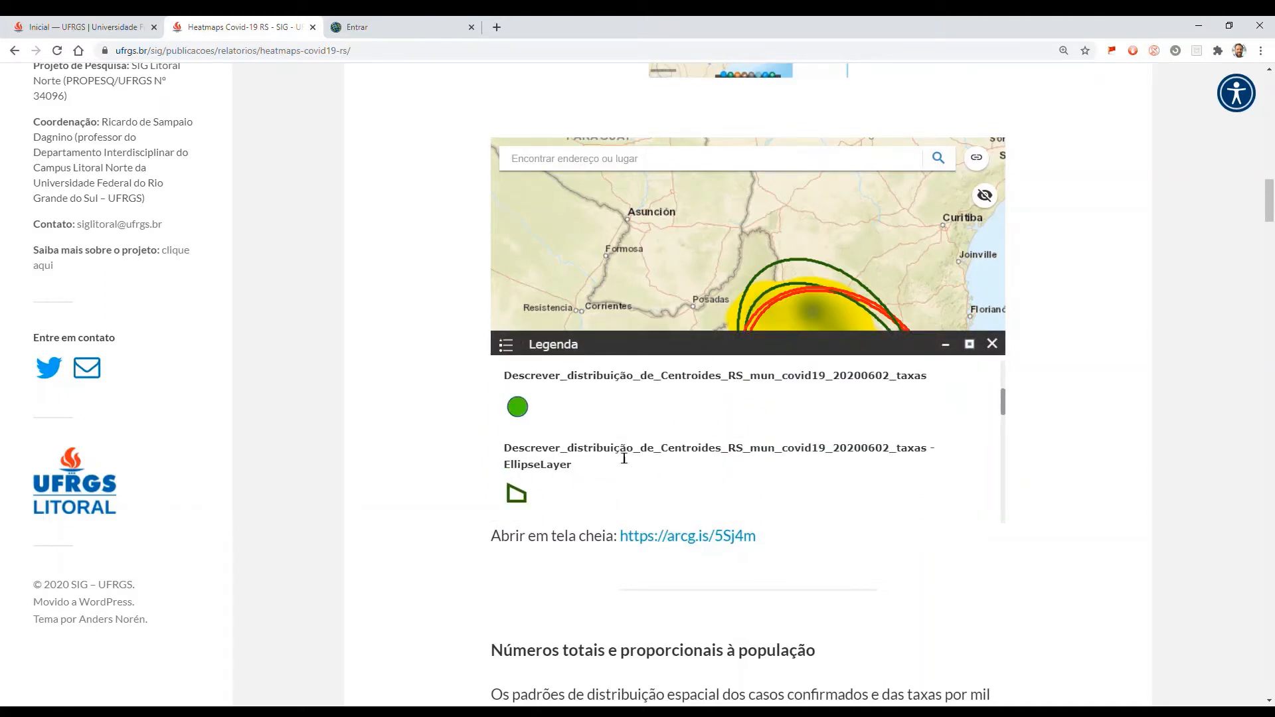
pyautogui.scroll(-2, 537, 392)
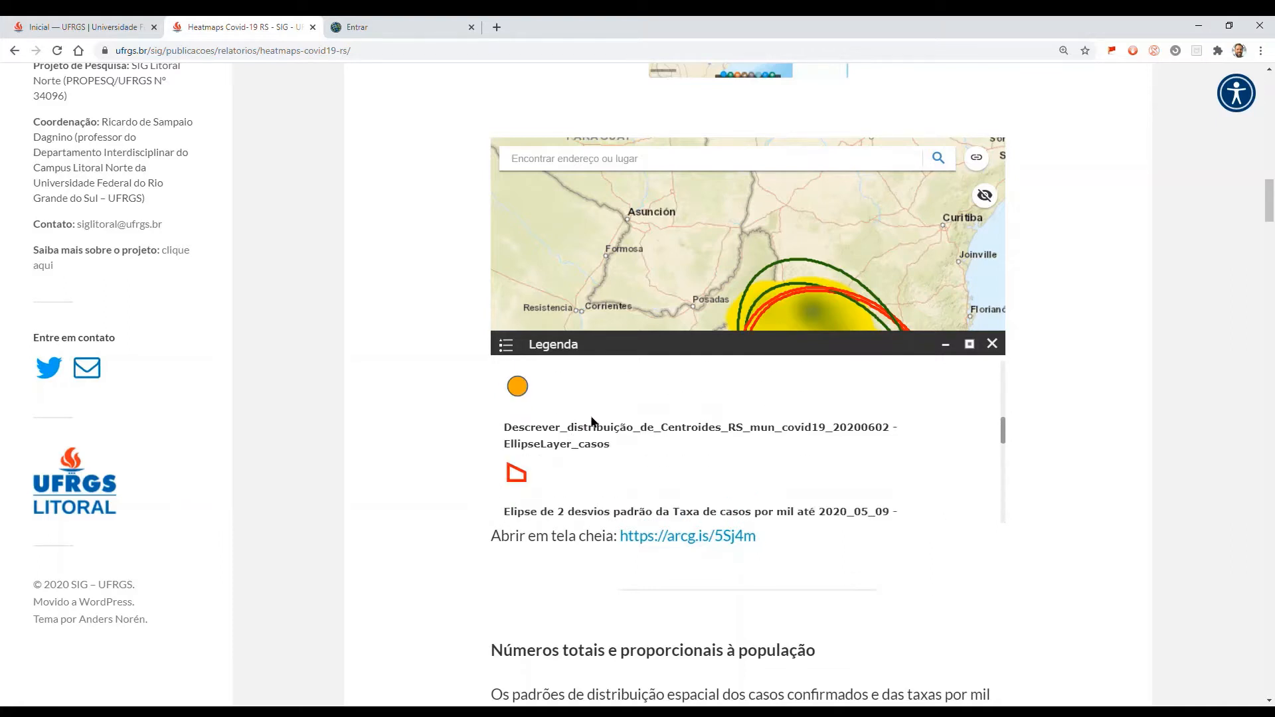
pyautogui.scroll(-2, 661, 447)
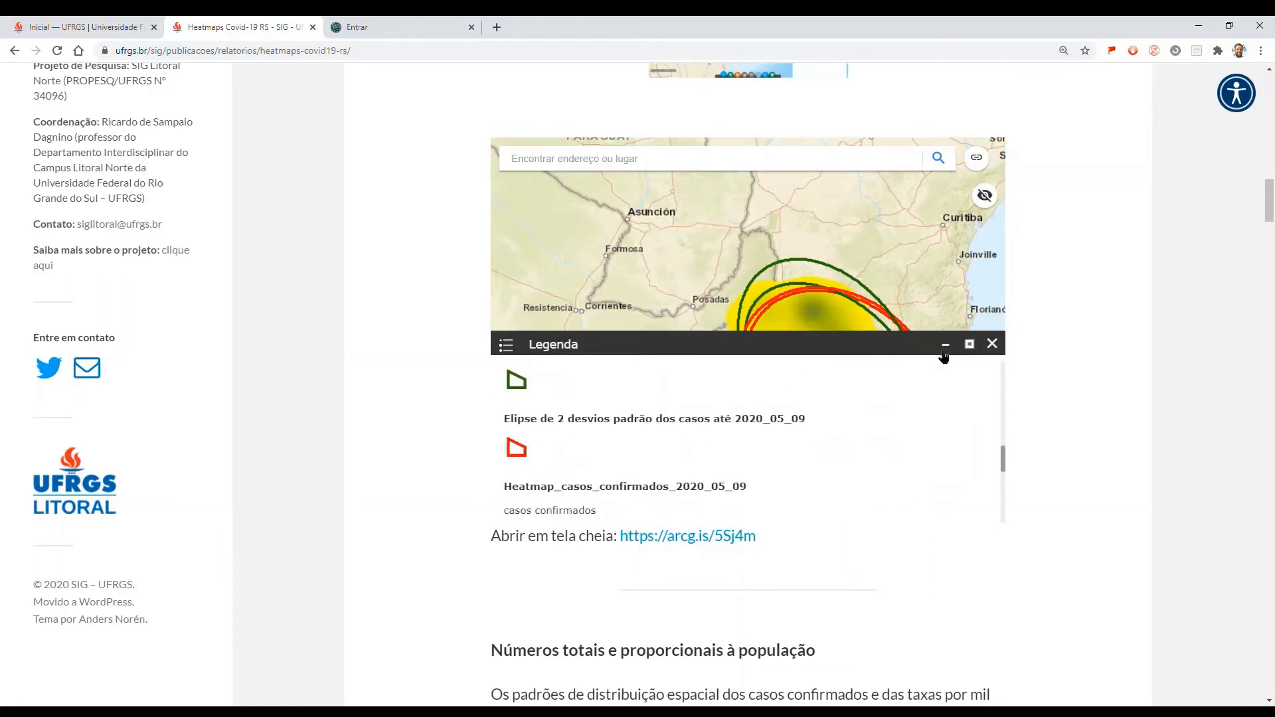
pyautogui.click(996, 345)
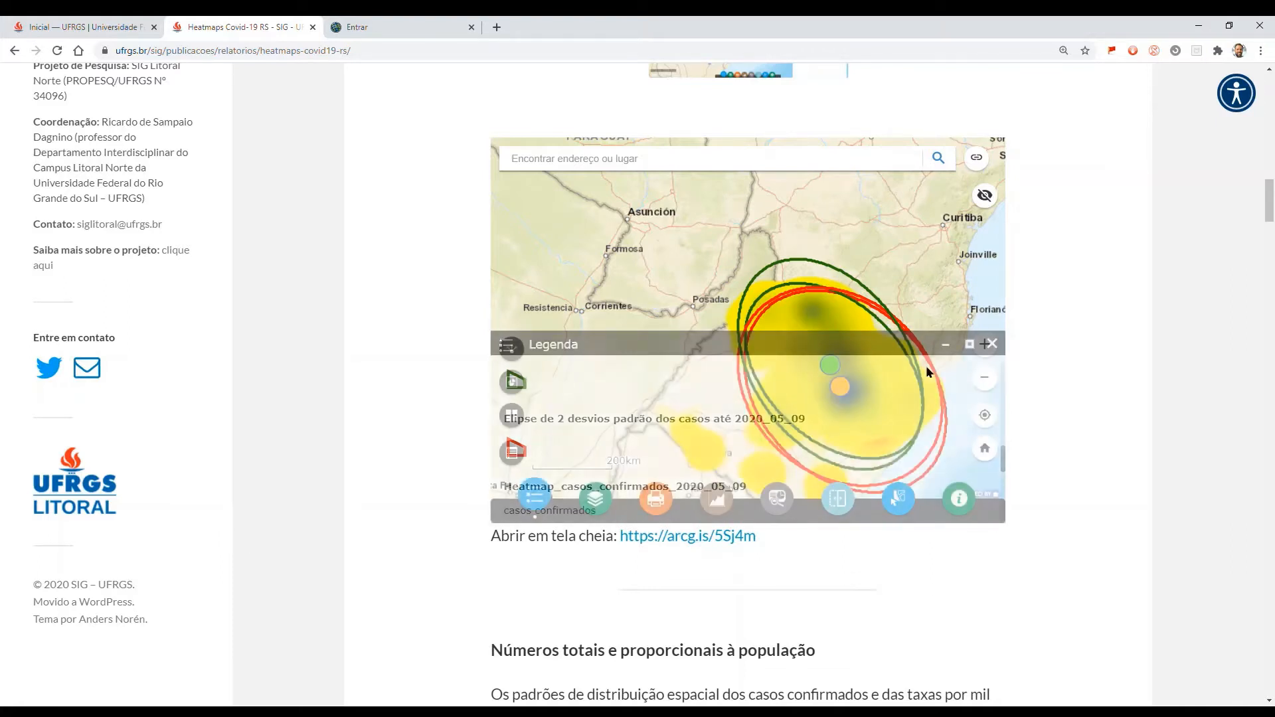
# Step: View the coordinate details of the green centroid from the Descrever_distribuição_de_Centroides_RS_mun_covid19_20200602_taxas layer and close them
pyautogui.click(830, 367)
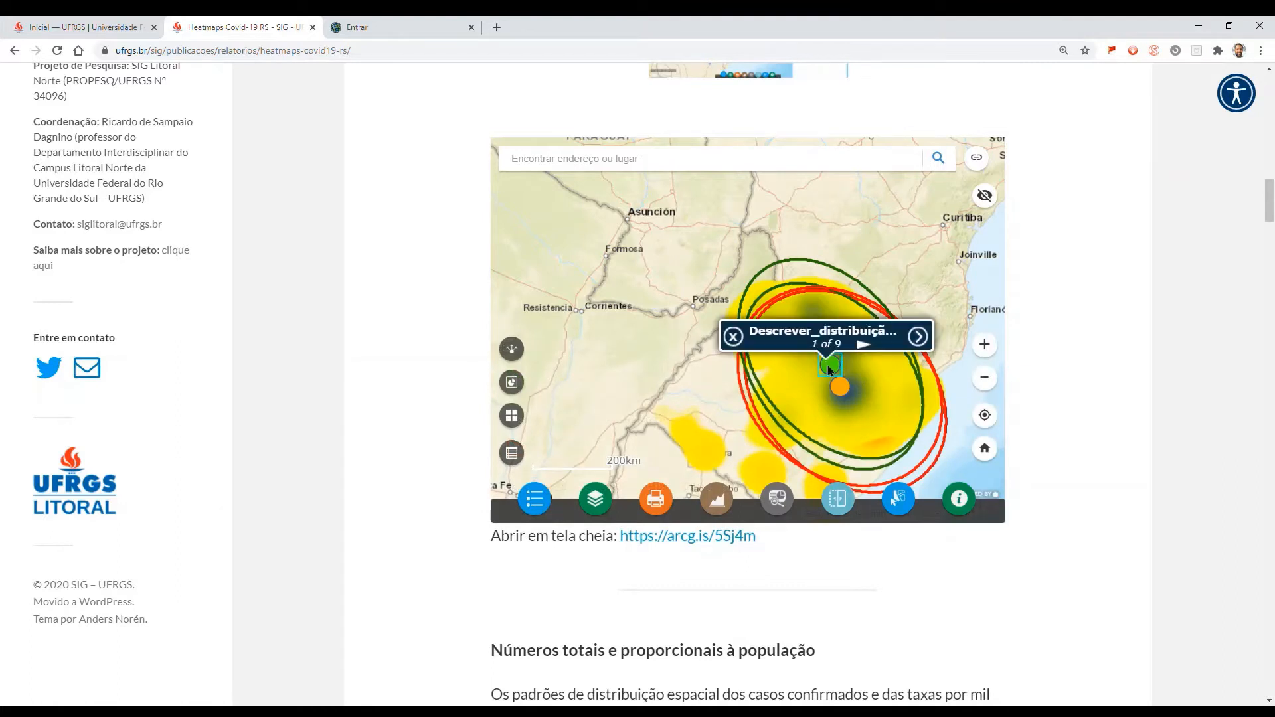
pyautogui.click(865, 347)
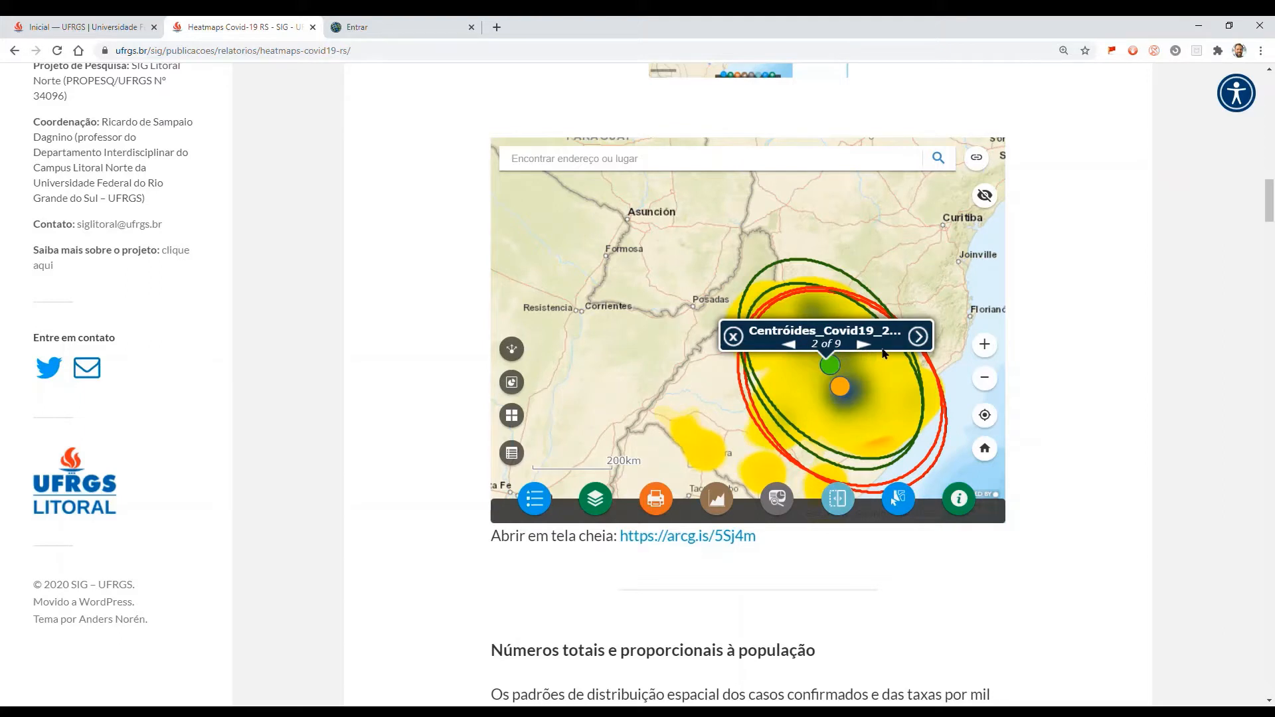
pyautogui.click(788, 344)
pyautogui.click(918, 337)
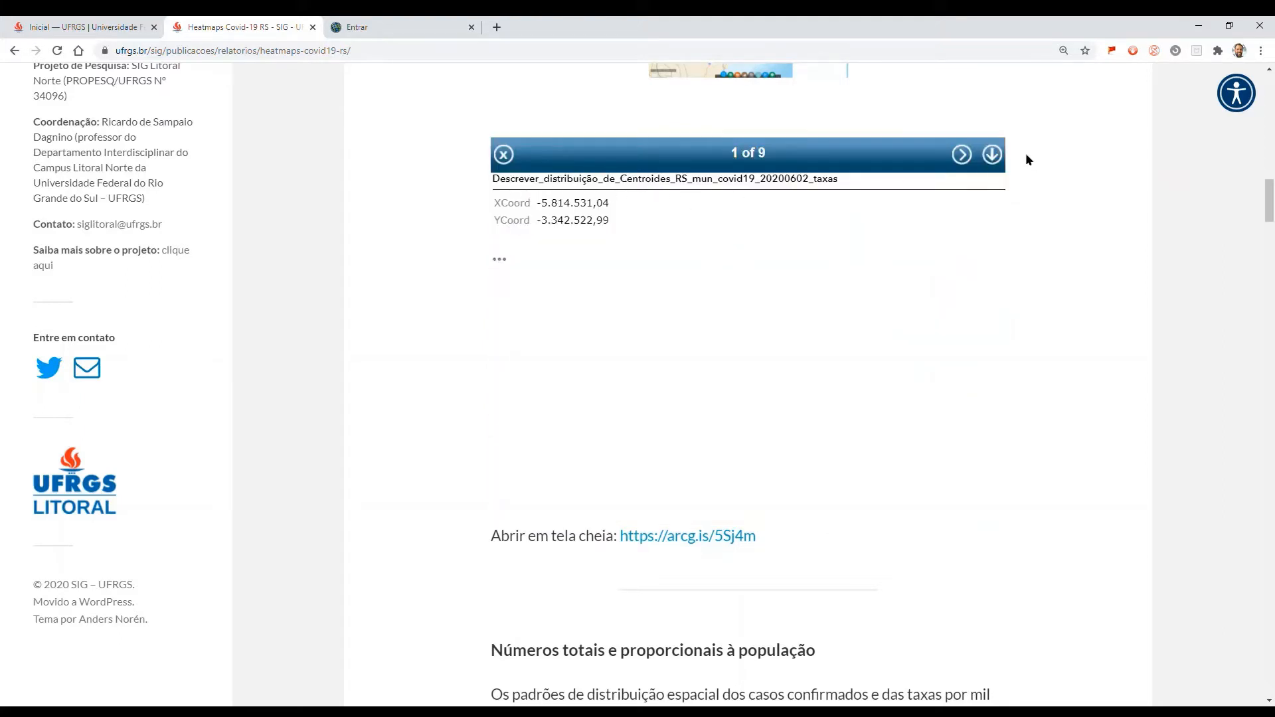
pyautogui.click(502, 153)
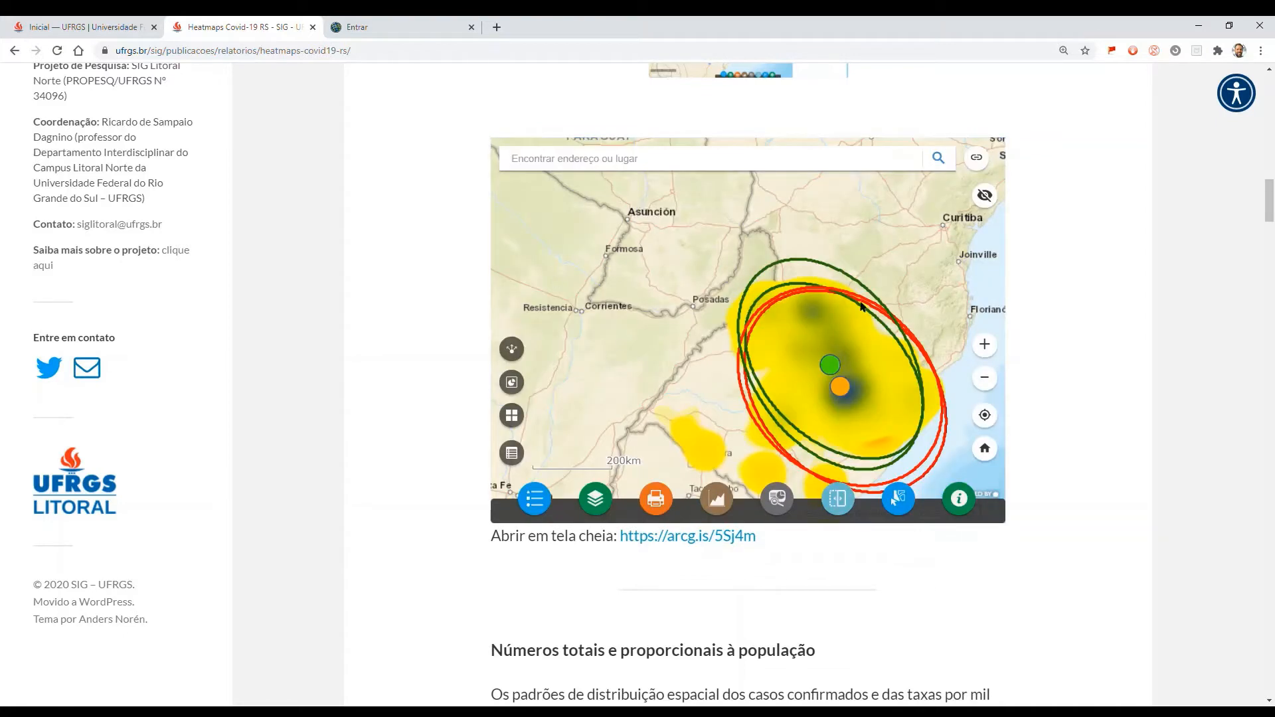
# Step: Centre the ellipses in the embedded map and show the popup at the orange centroid
pyautogui.moveTo(943, 389); pyautogui.dragTo(920, 303)
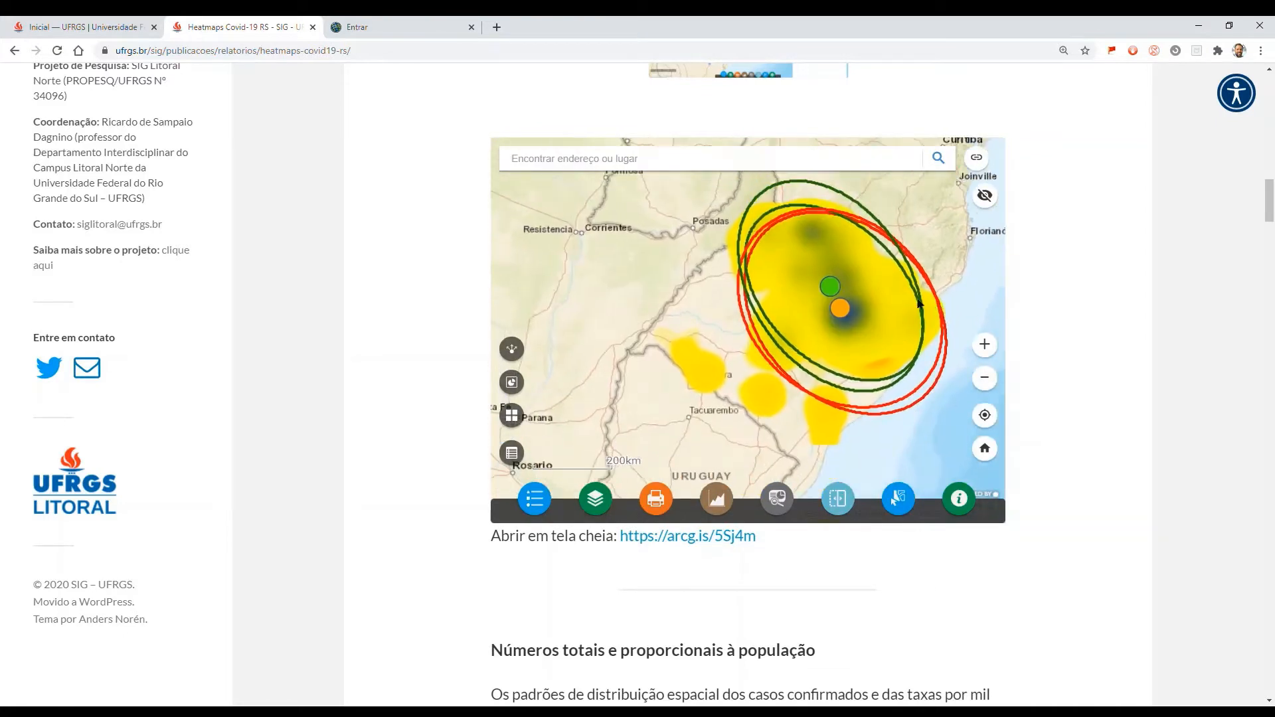
pyautogui.click(840, 314)
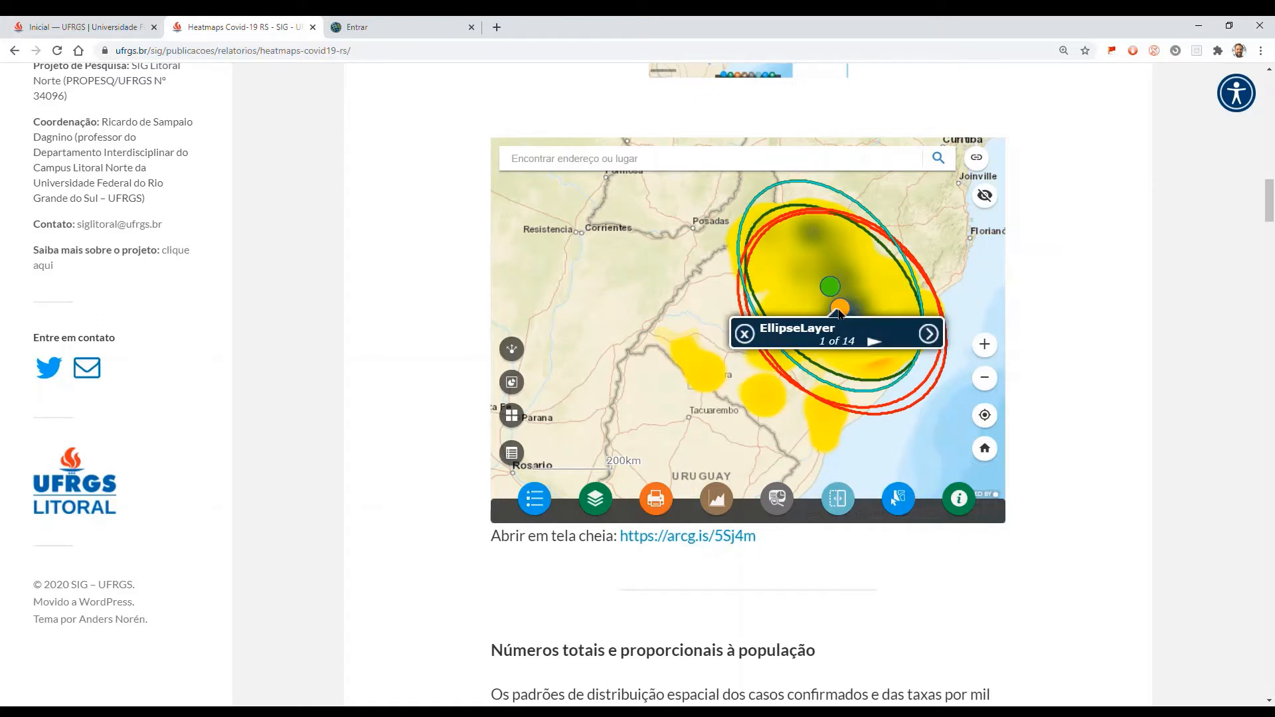
pyautogui.click(844, 312)
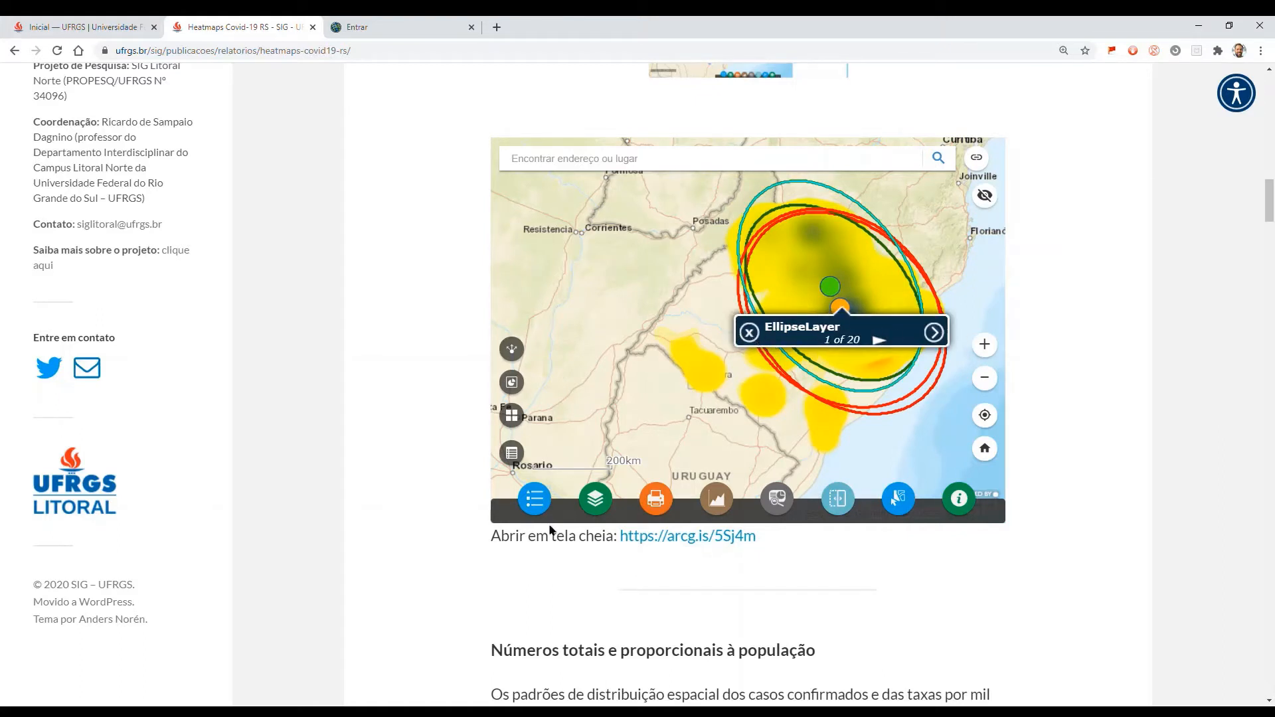
# Step: Look up the orange centroid's layer and the ellipse symbols in the map legend, then close the legend
pyautogui.click(534, 499)
pyautogui.scroll(-5, 580, 444)
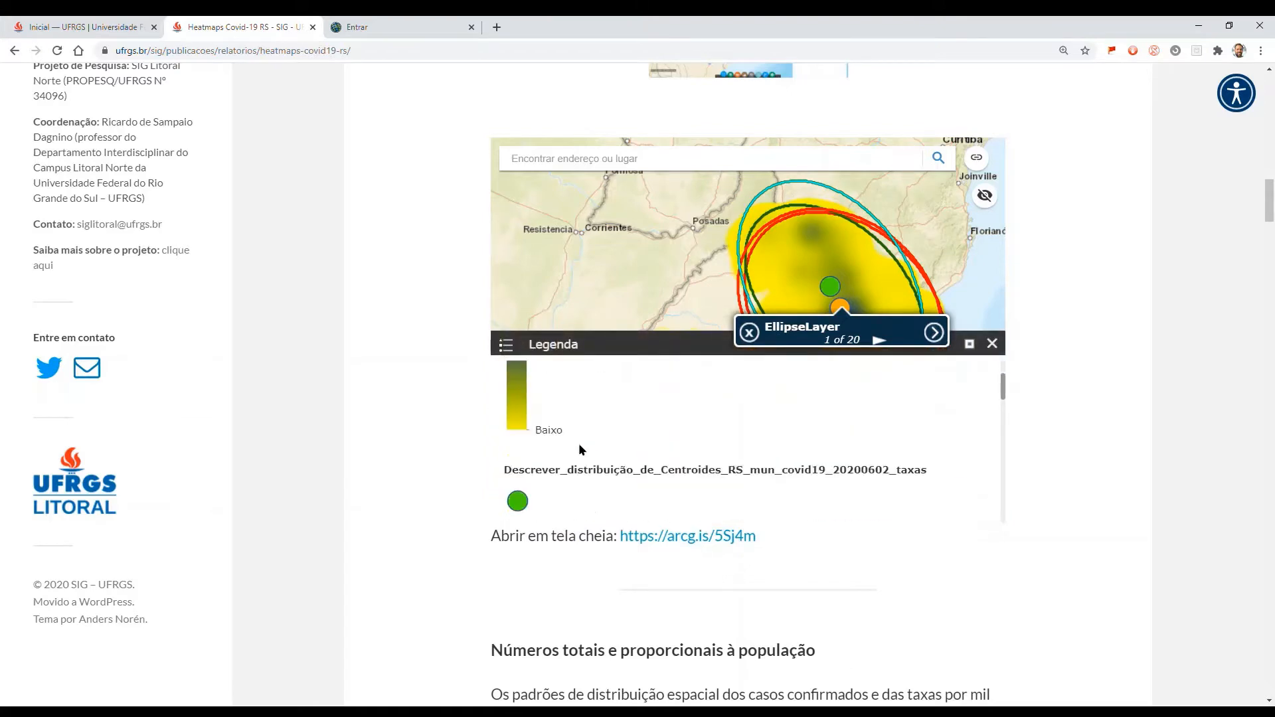
pyautogui.scroll(-8, 581, 444)
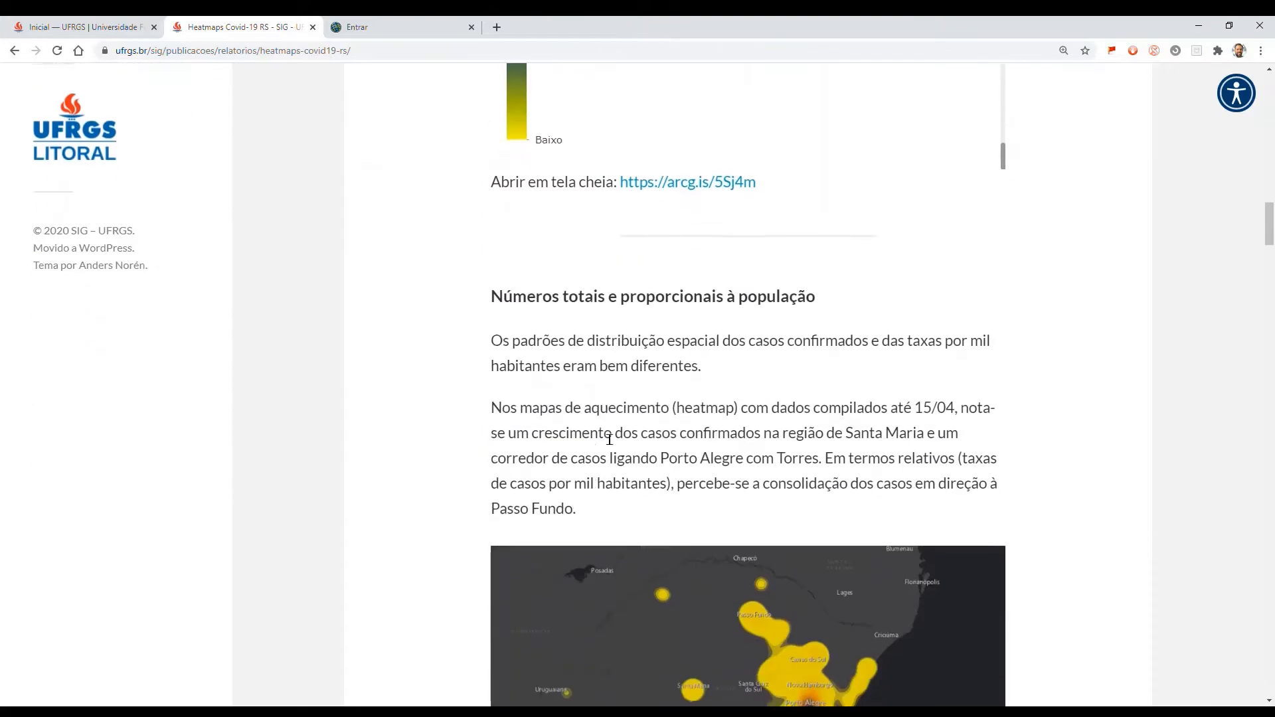
pyautogui.scroll(4, 662, 294)
pyautogui.scroll(1, 662, 295)
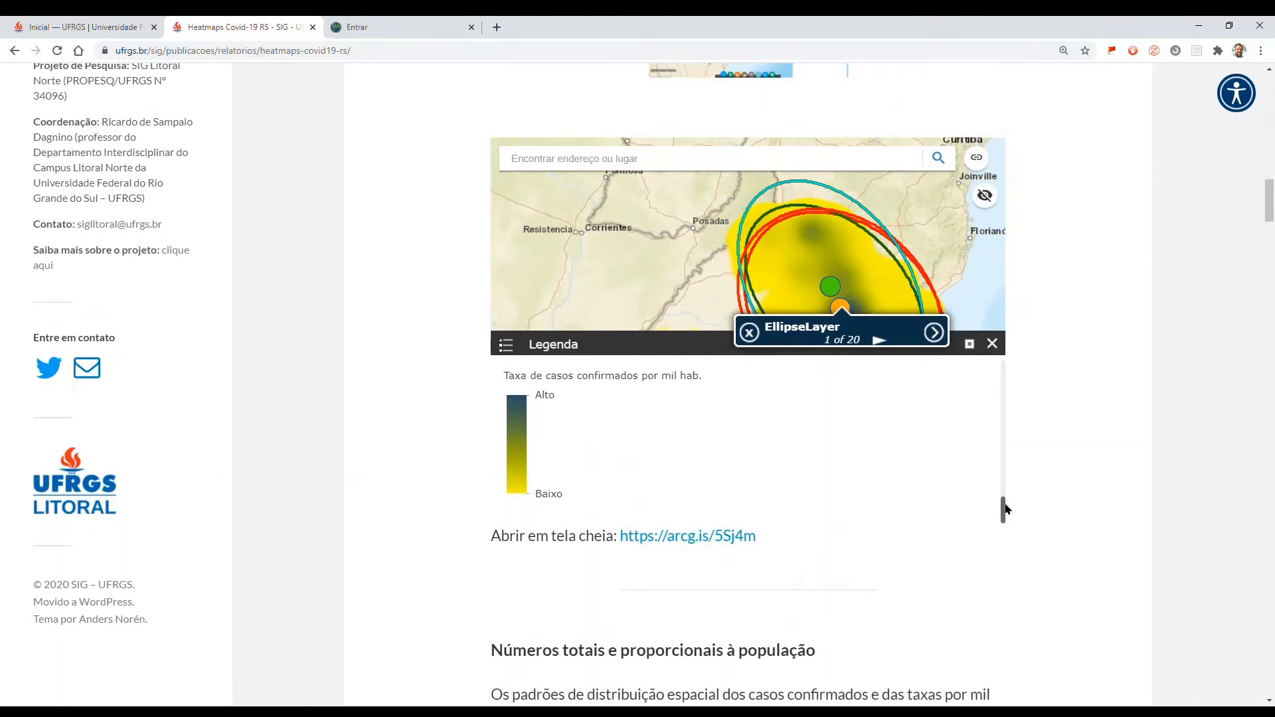
pyautogui.moveTo(1002, 507); pyautogui.dragTo(987, 414)
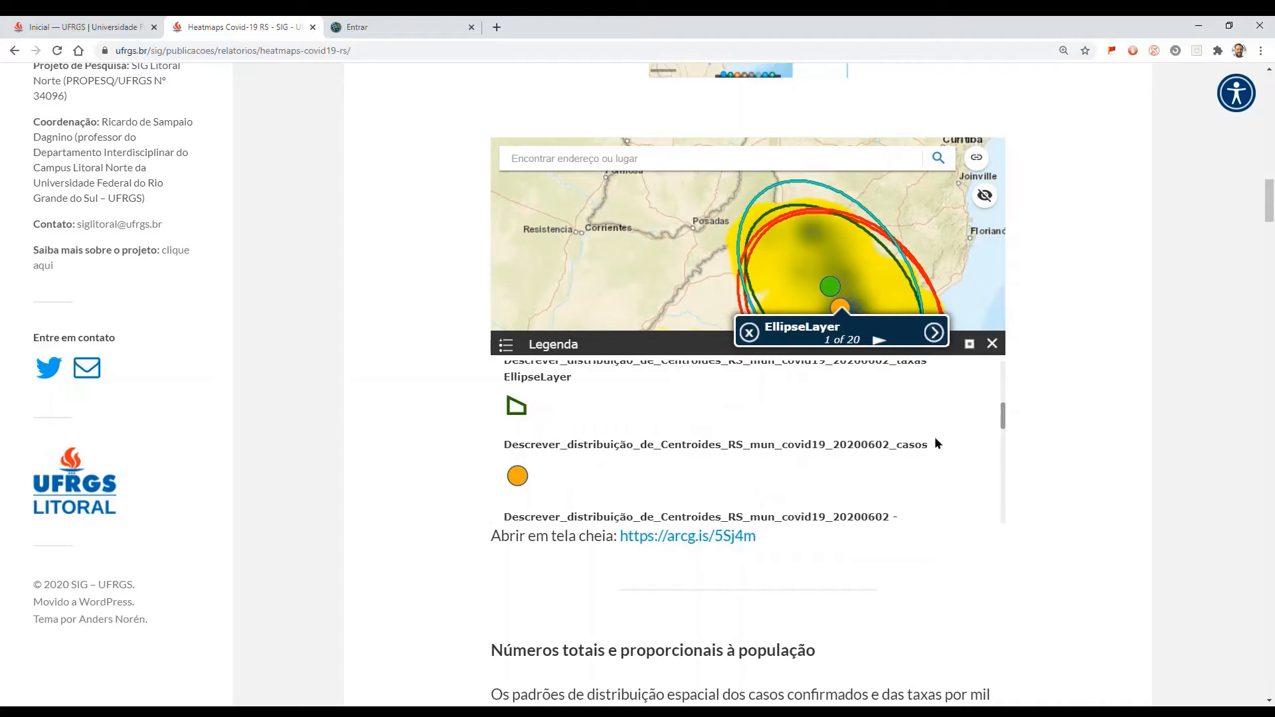
pyautogui.click(992, 343)
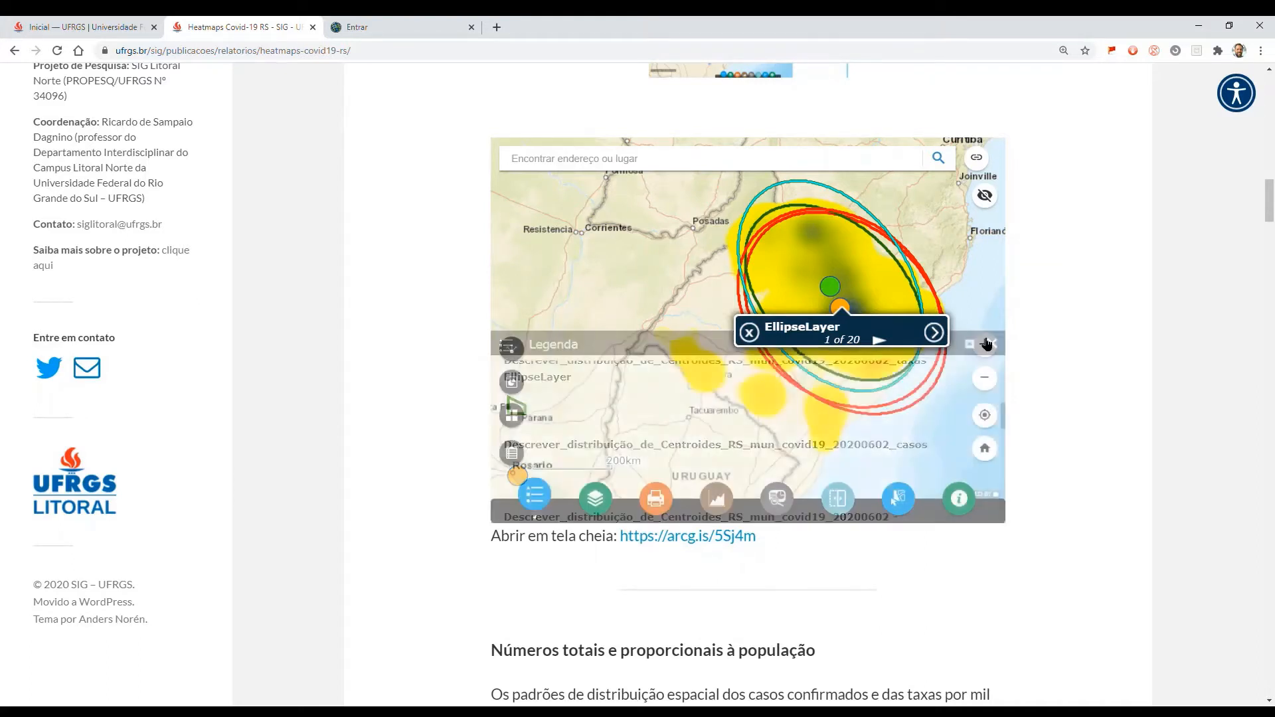
# Step: Show the EllipseLayer popup for a spot inside the ellipses and dismiss it
pyautogui.click(871, 283)
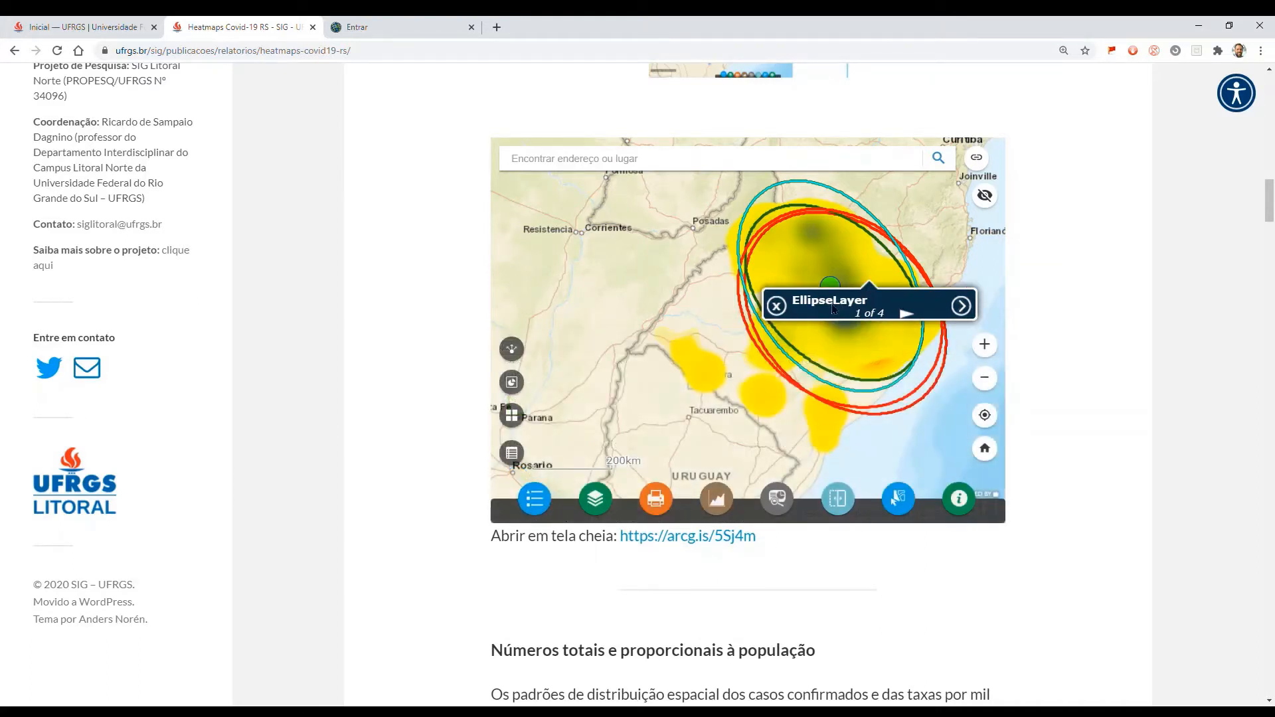
pyautogui.click(761, 380)
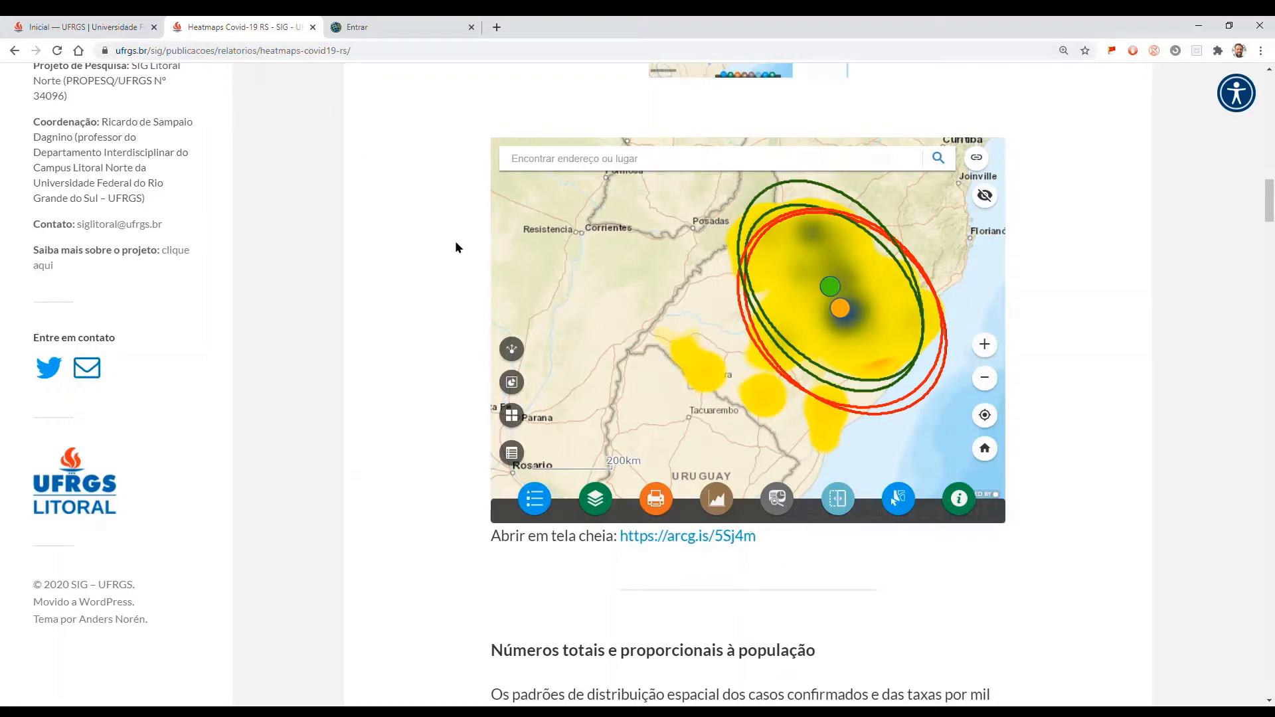
pyautogui.scroll(3, 580, 280)
pyautogui.scroll(13, 1061, 332)
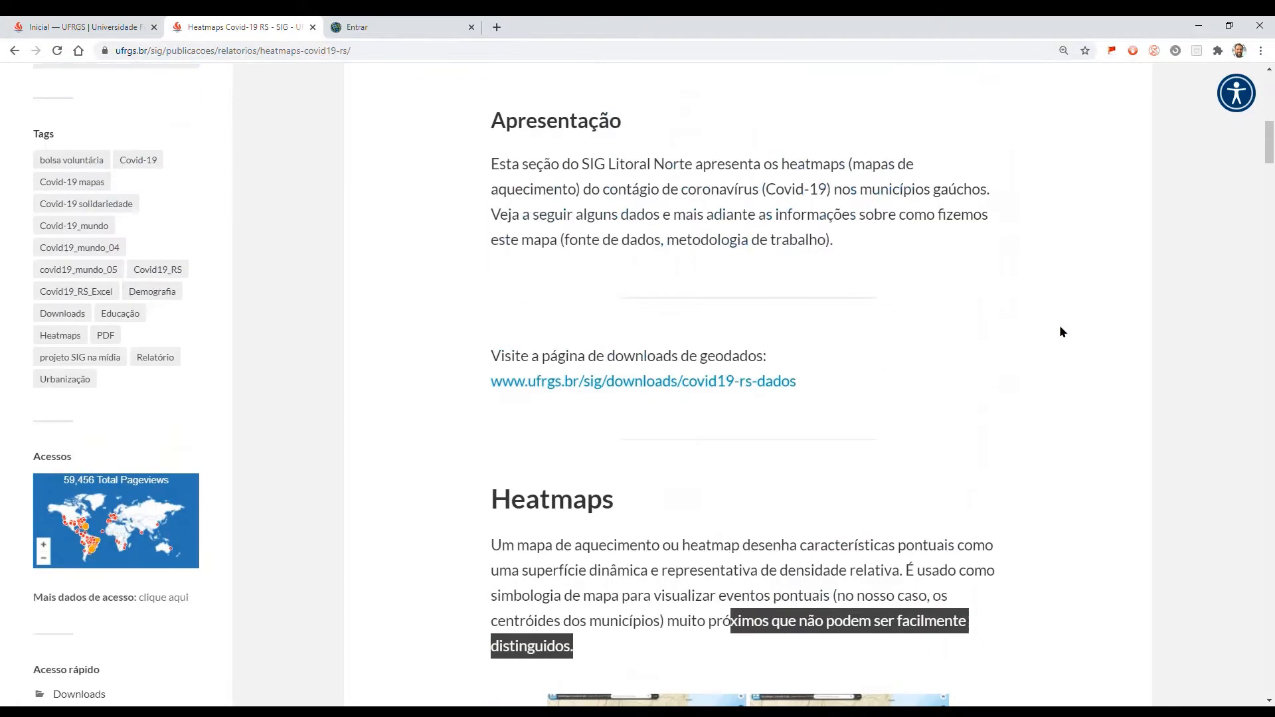
pyautogui.scroll(10, 1061, 330)
pyautogui.scroll(-20, 986, 324)
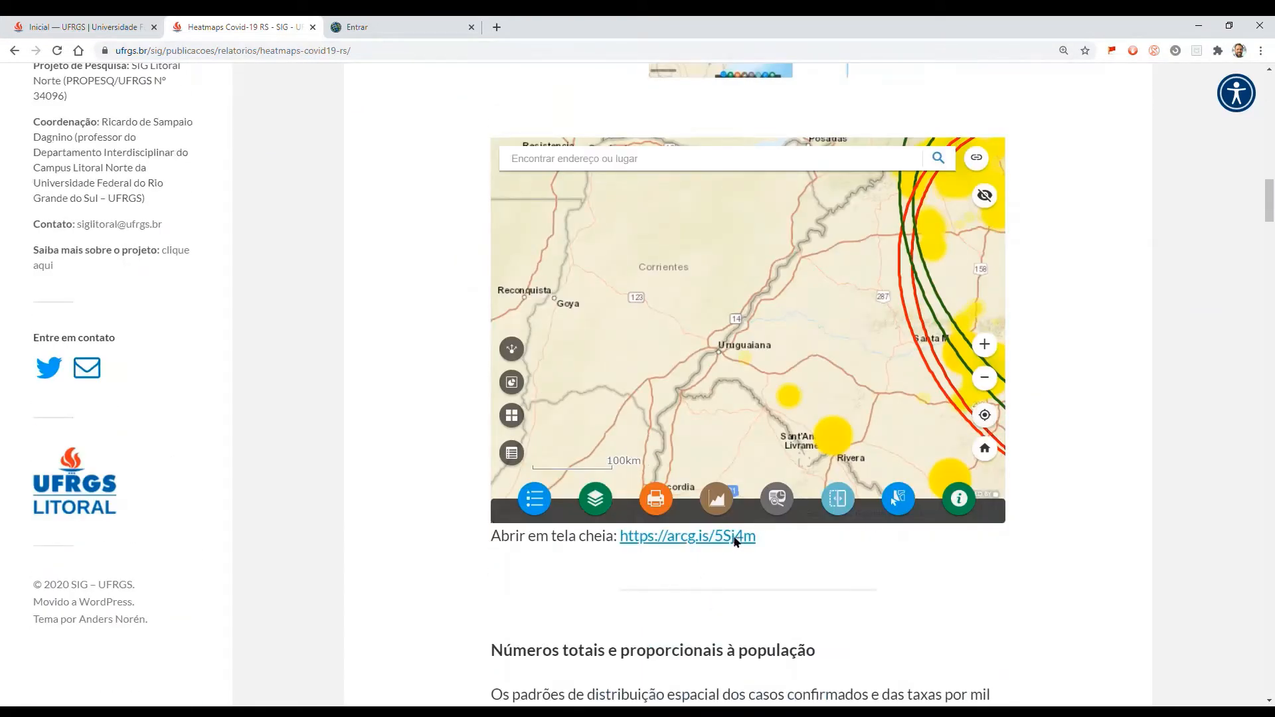
pyautogui.click(735, 542)
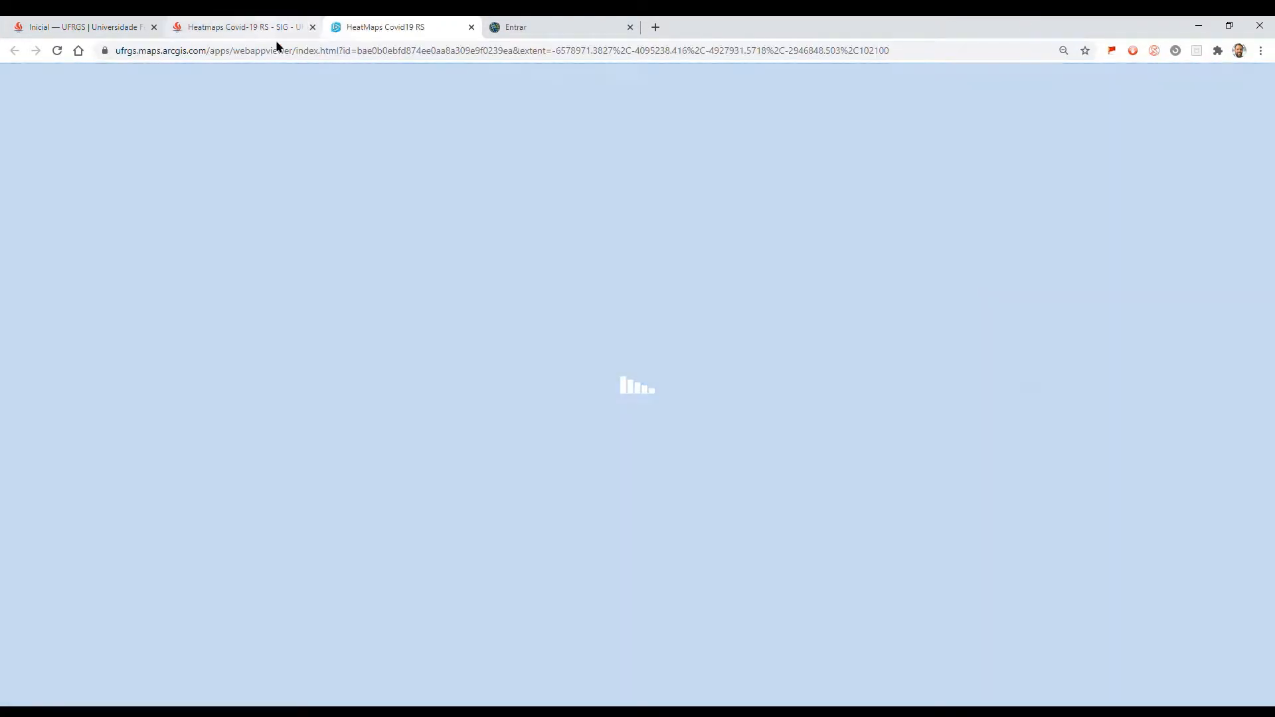
# Step: Return to the report page and open the "Mapa com os dados" link of the embedded map
pyautogui.click(273, 27)
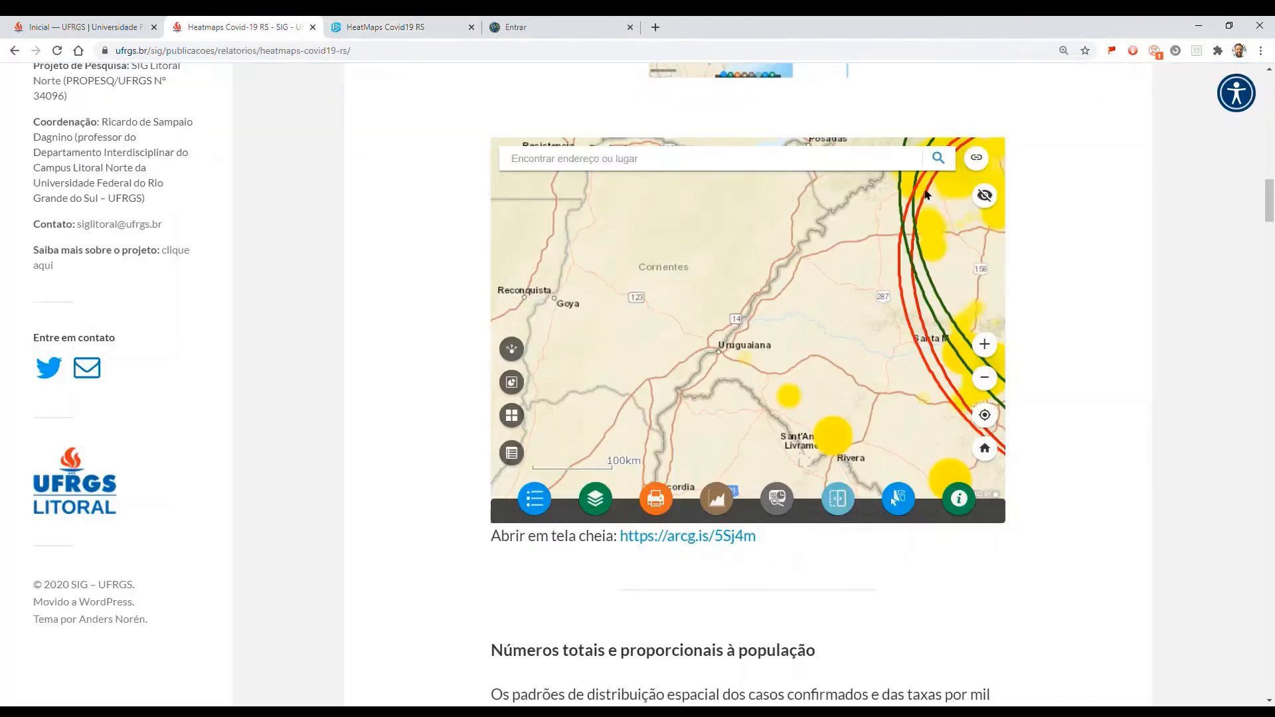
pyautogui.click(977, 161)
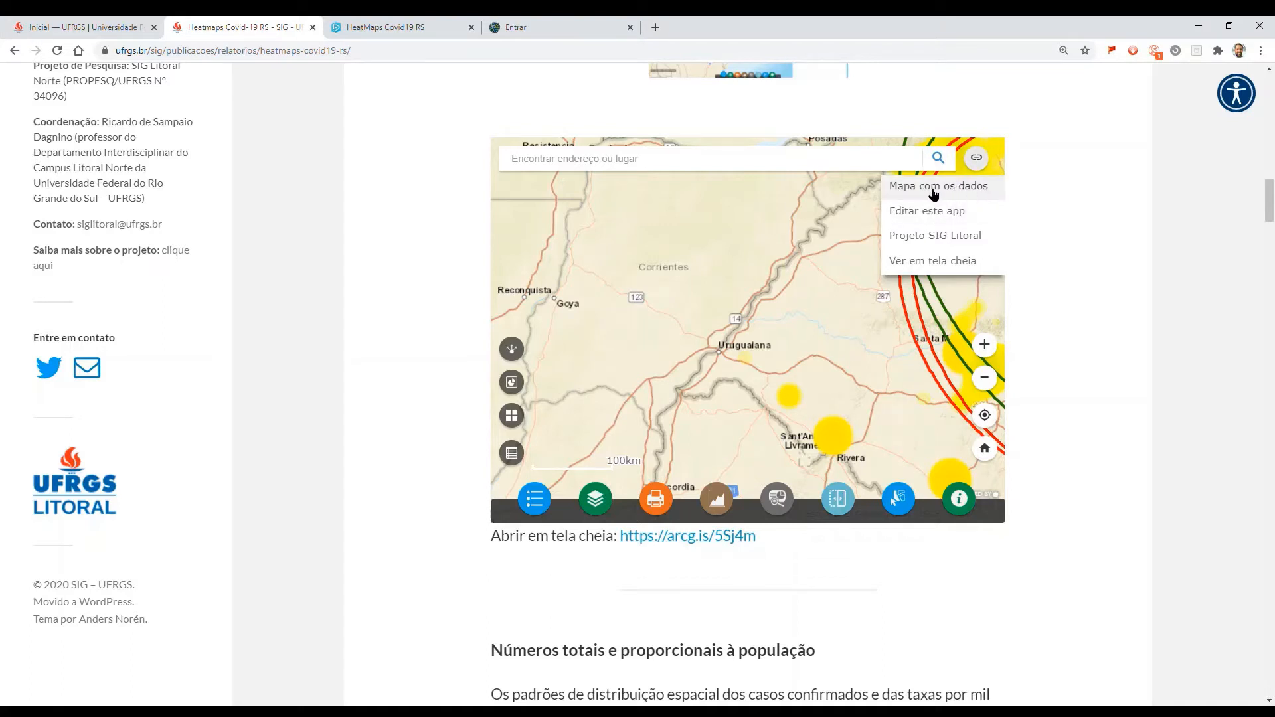
pyautogui.click(989, 185)
# Step: Switch to the full-screen HeatMaps Covid19 RS map and read its legend through the heatmaps of 09/05/2020
pyautogui.click(556, 29)
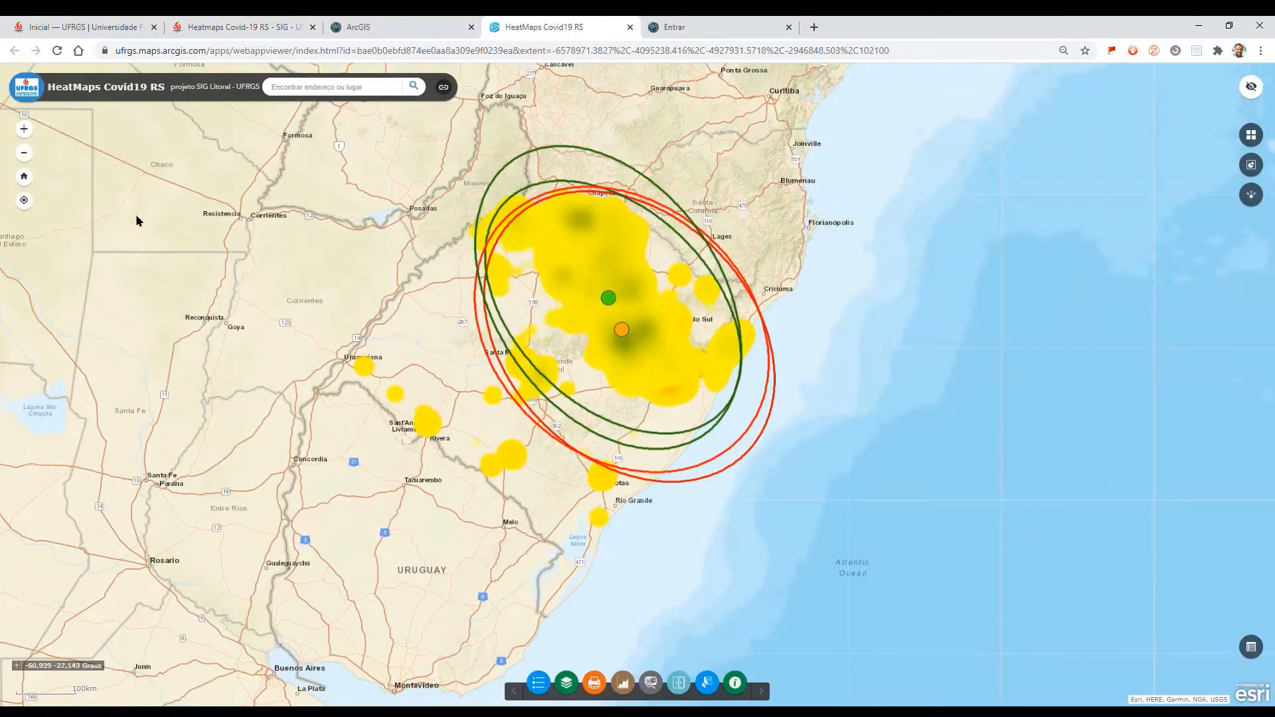
pyautogui.click(540, 683)
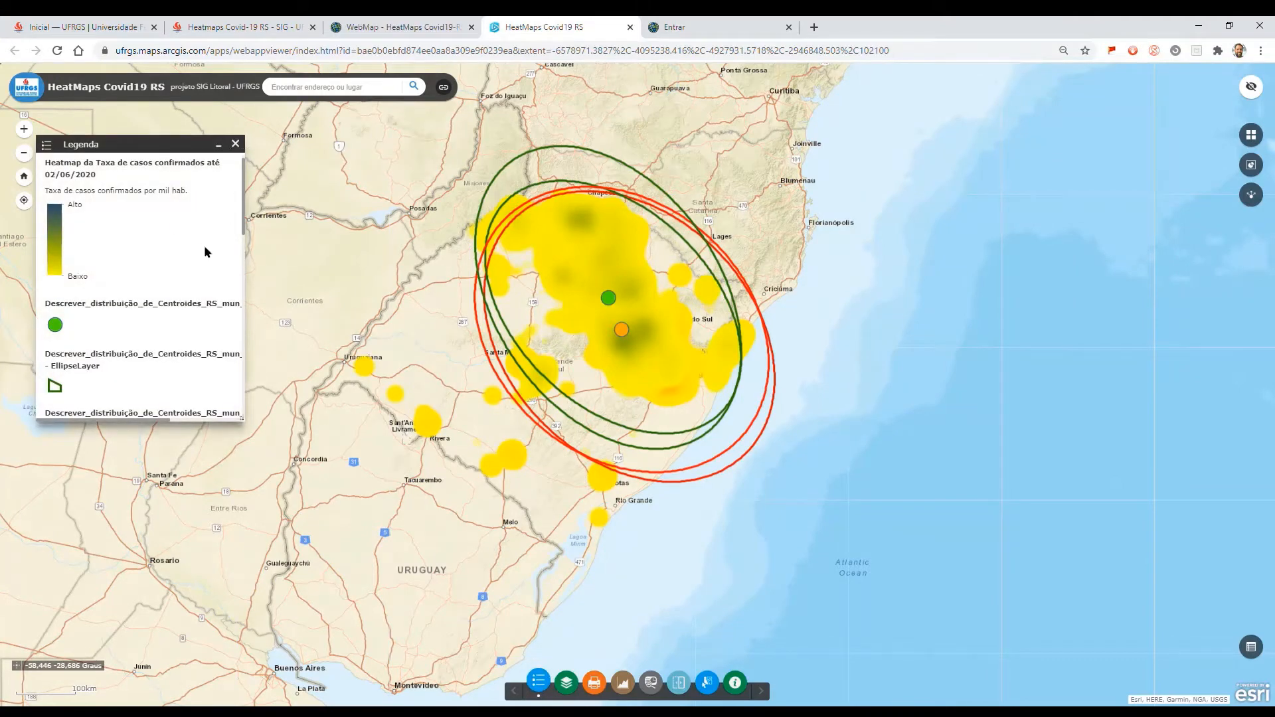
pyautogui.scroll(-5, 202, 265)
pyautogui.scroll(-2, 201, 312)
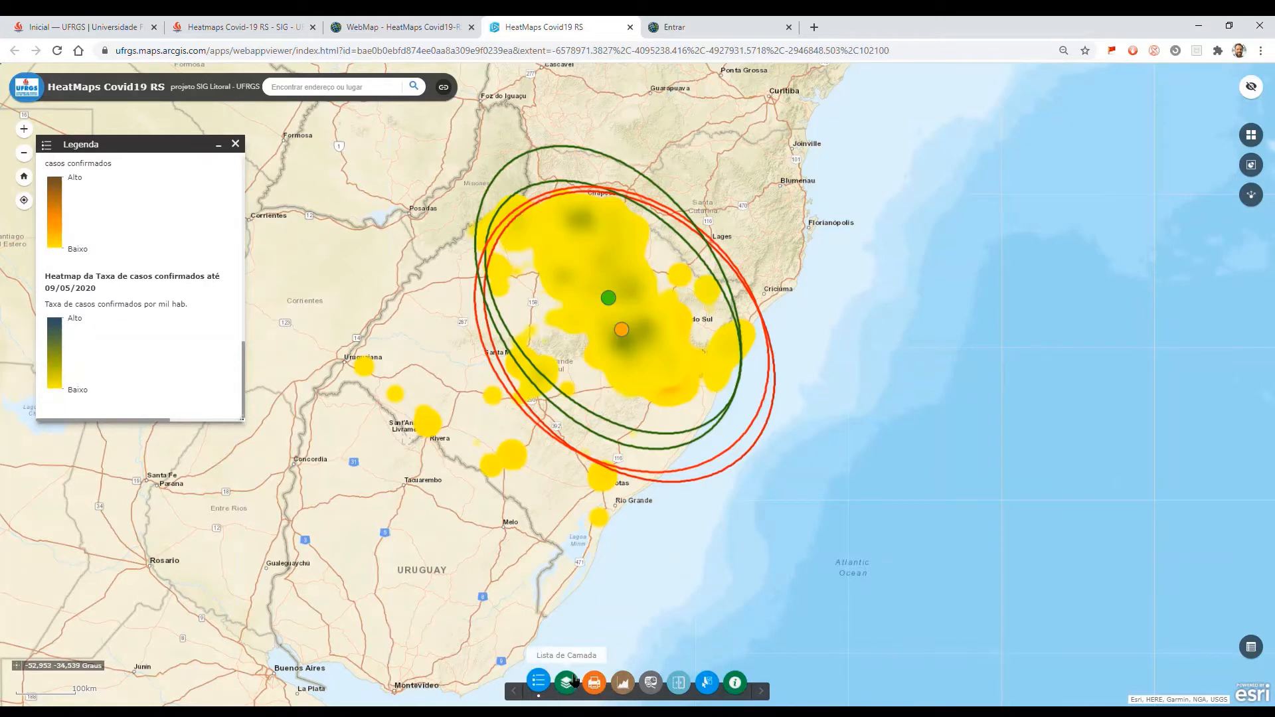
# Step: Show the layer list of the full-screen map and enlarge it vertically to reveal more layers
pyautogui.click(567, 683)
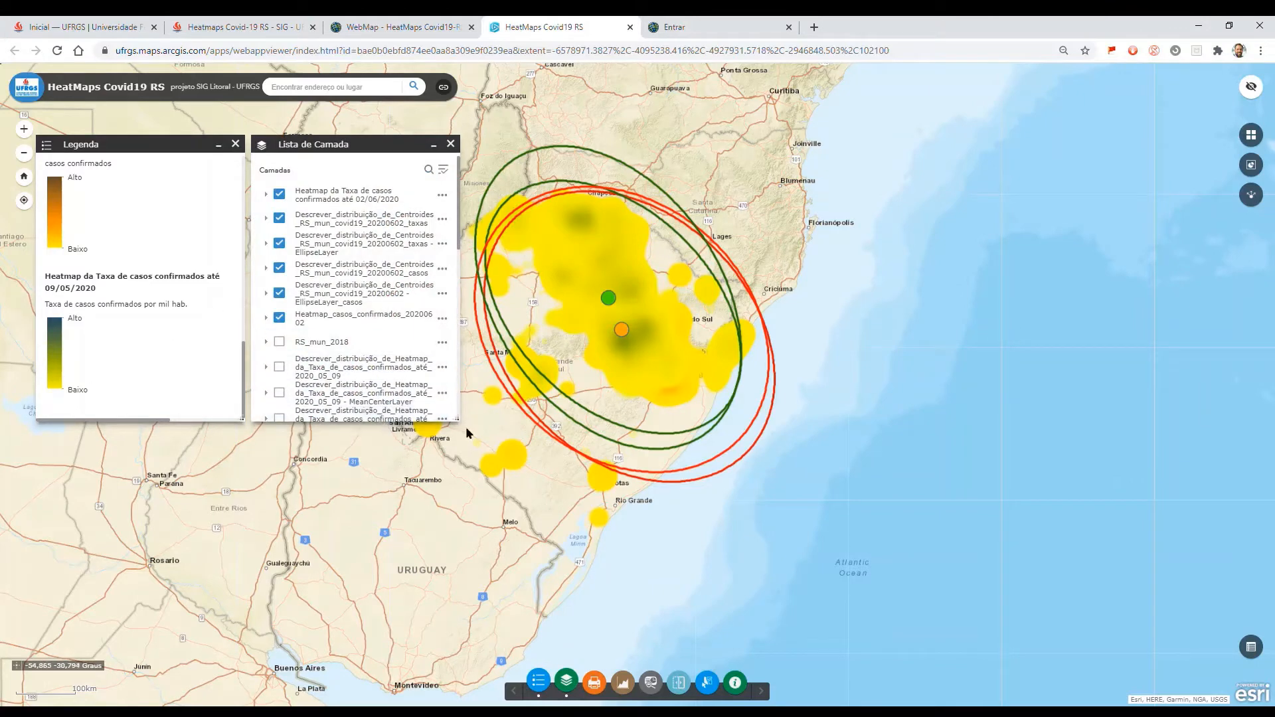
pyautogui.moveTo(457, 420); pyautogui.dragTo(463, 591)
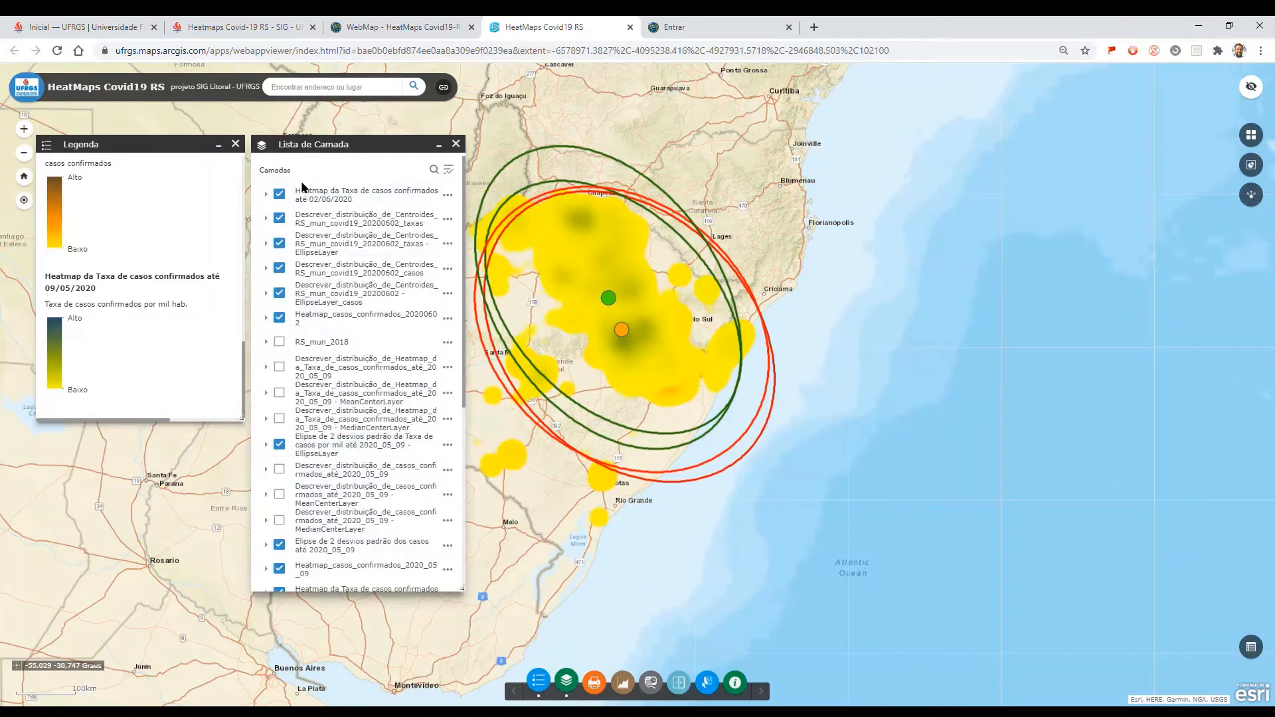
# Step: Hide the heatmaps, centroid points and ellipses of 02/06/2020, for both cases and rates, in the full-screen map
pyautogui.scroll(-5, 396, 535)
pyautogui.scroll(5, 319, 350)
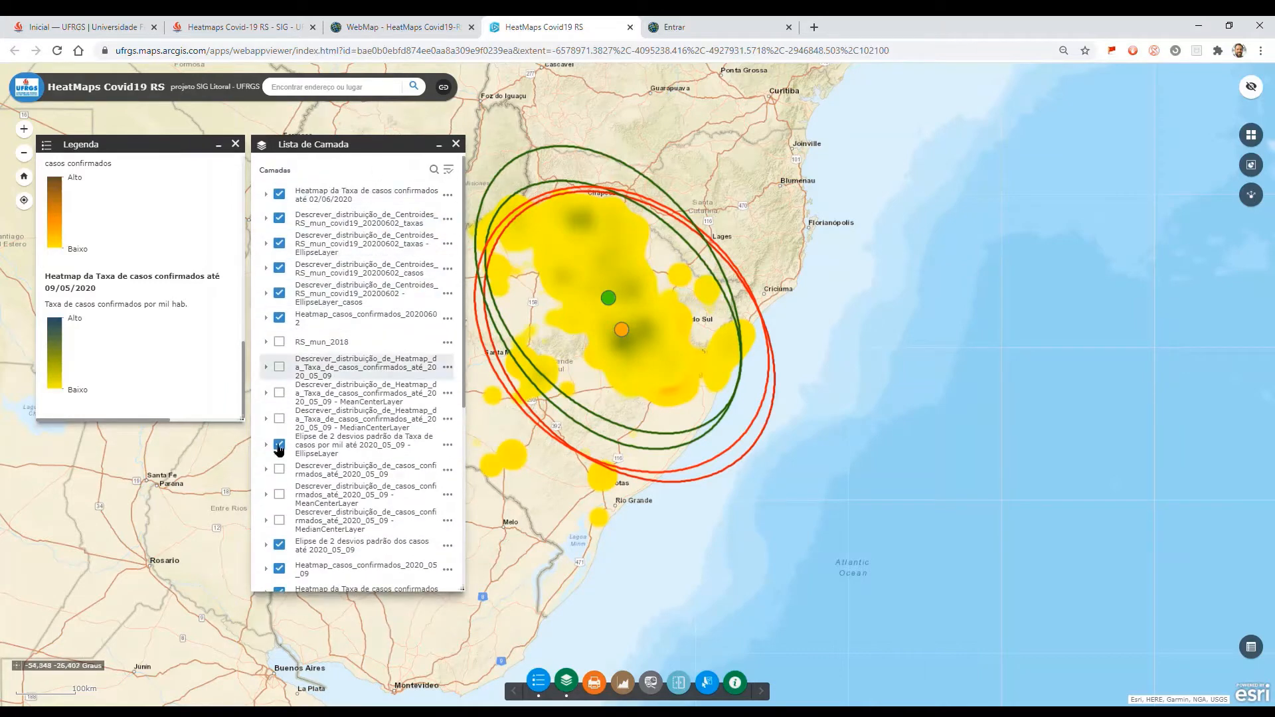
pyautogui.click(280, 218)
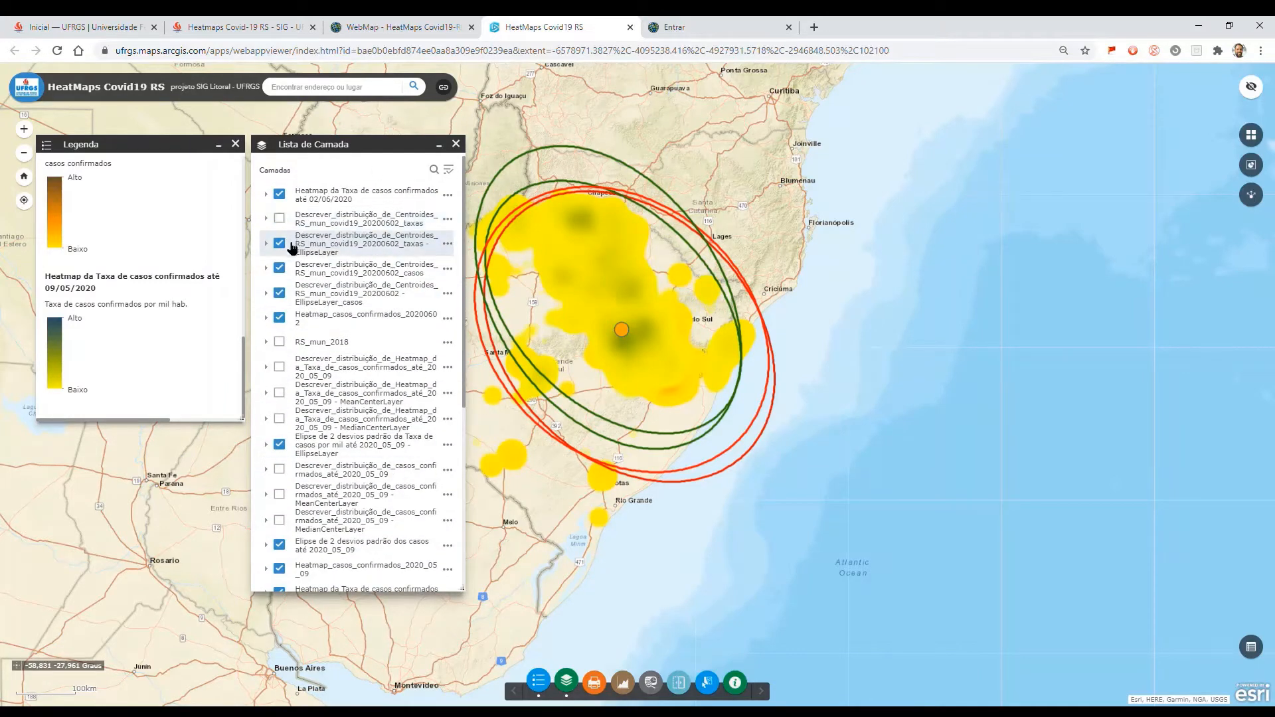
pyautogui.click(293, 248)
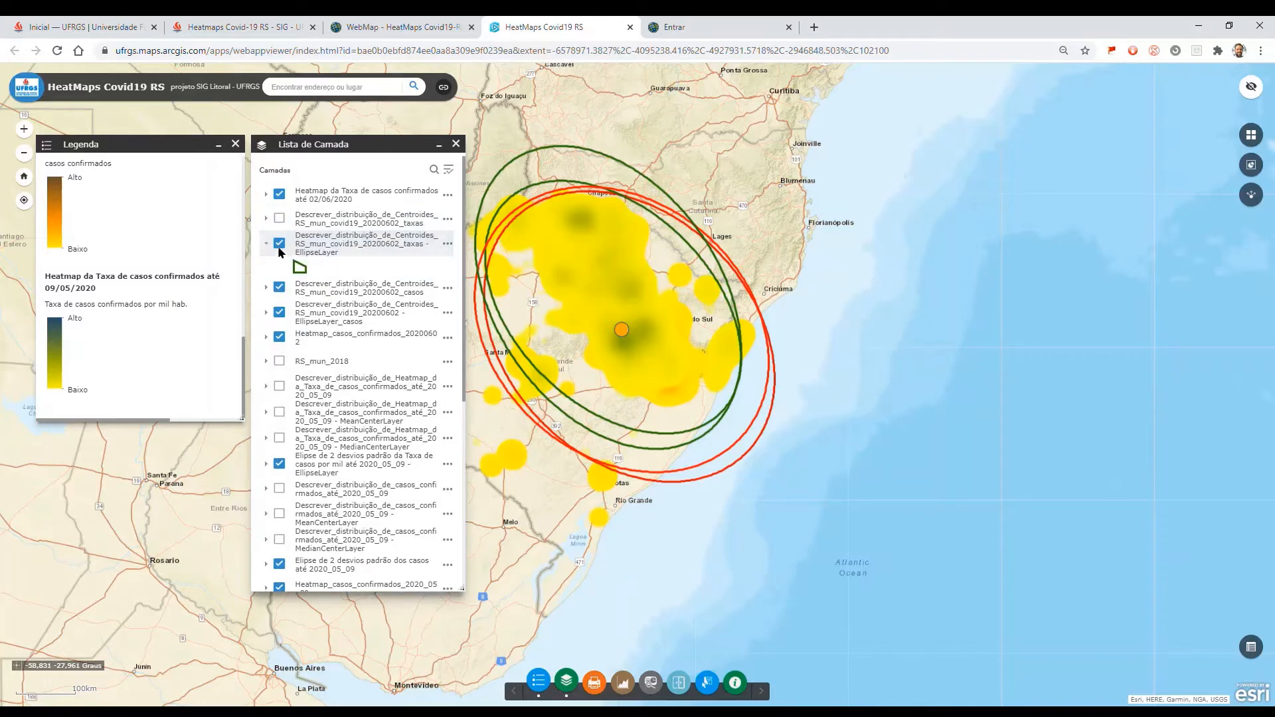
pyautogui.click(280, 245)
pyautogui.click(280, 287)
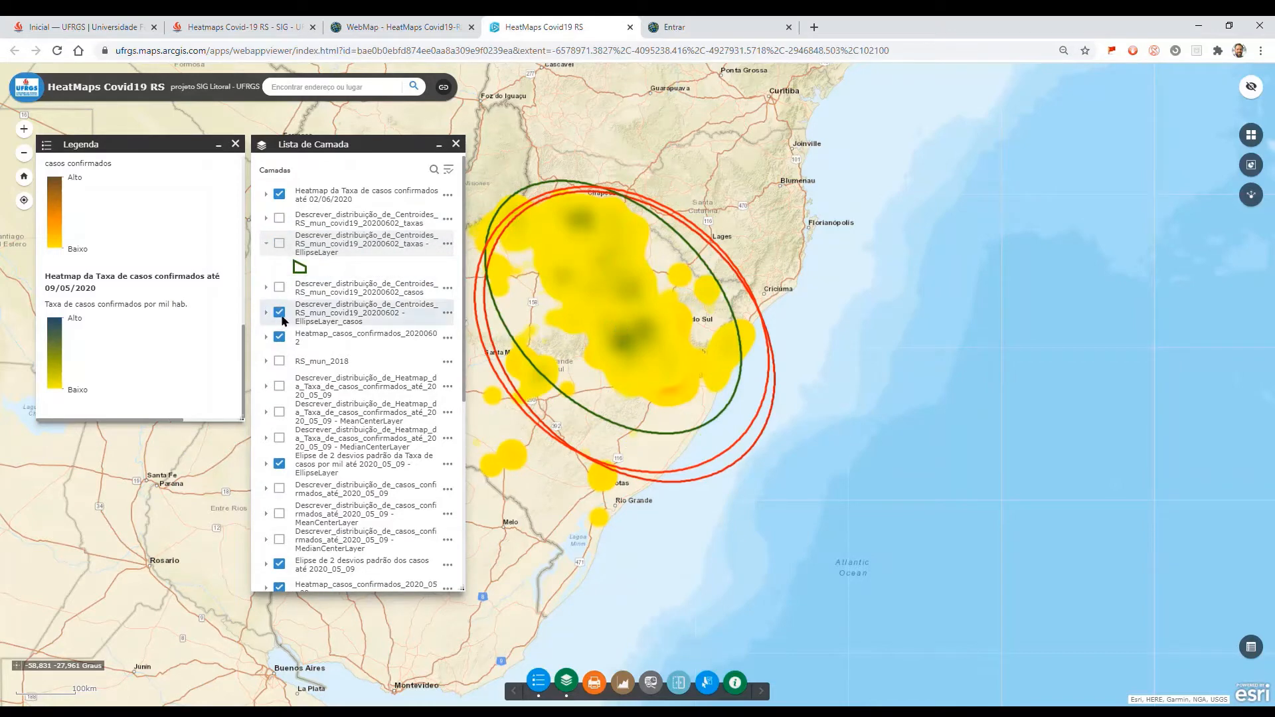
pyautogui.click(280, 312)
pyautogui.click(279, 336)
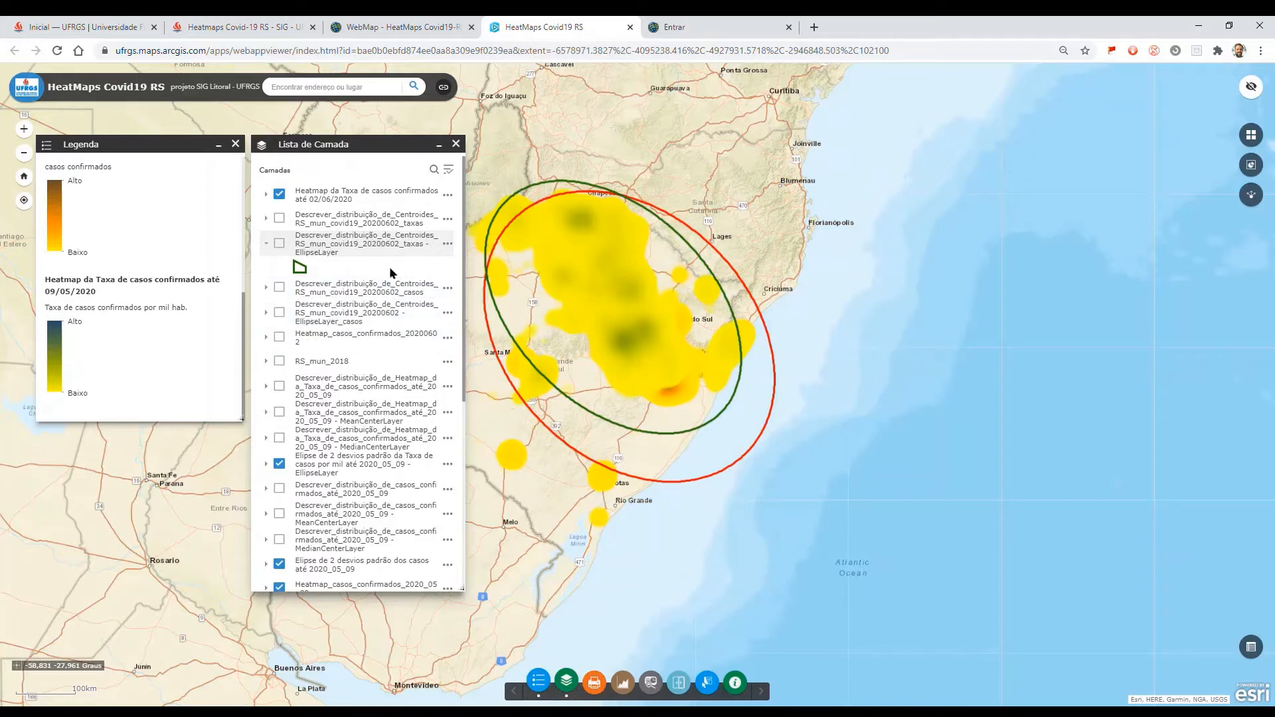
pyautogui.click(279, 194)
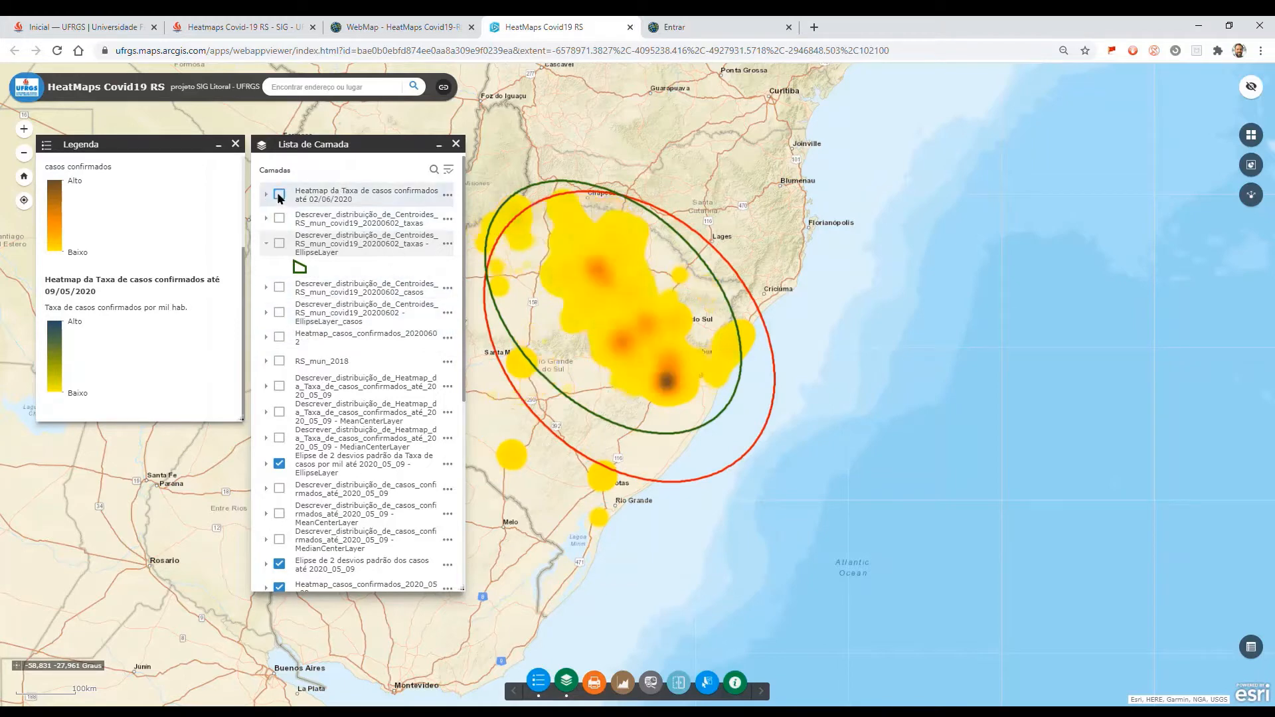
# Step: Hide the two-standard-deviation ellipse of the case rate up to 2020_05_09 and close the layer list and legend
pyautogui.click(289, 465)
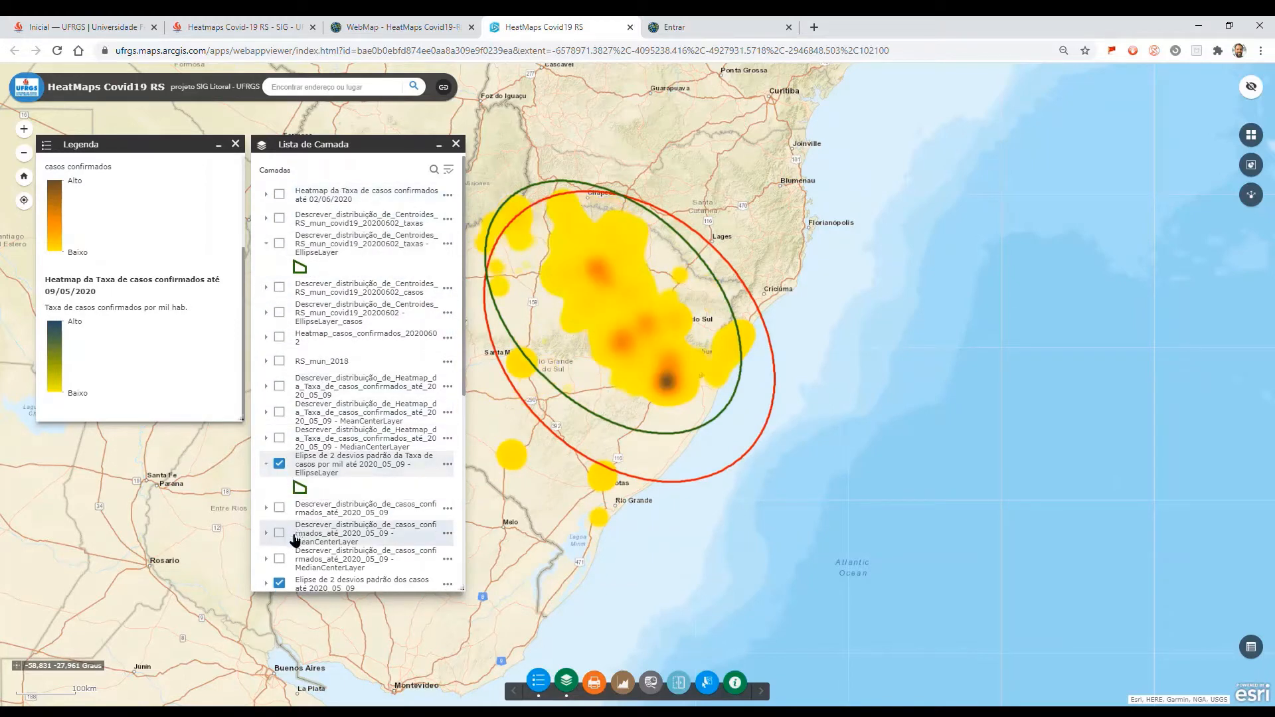
pyautogui.click(279, 463)
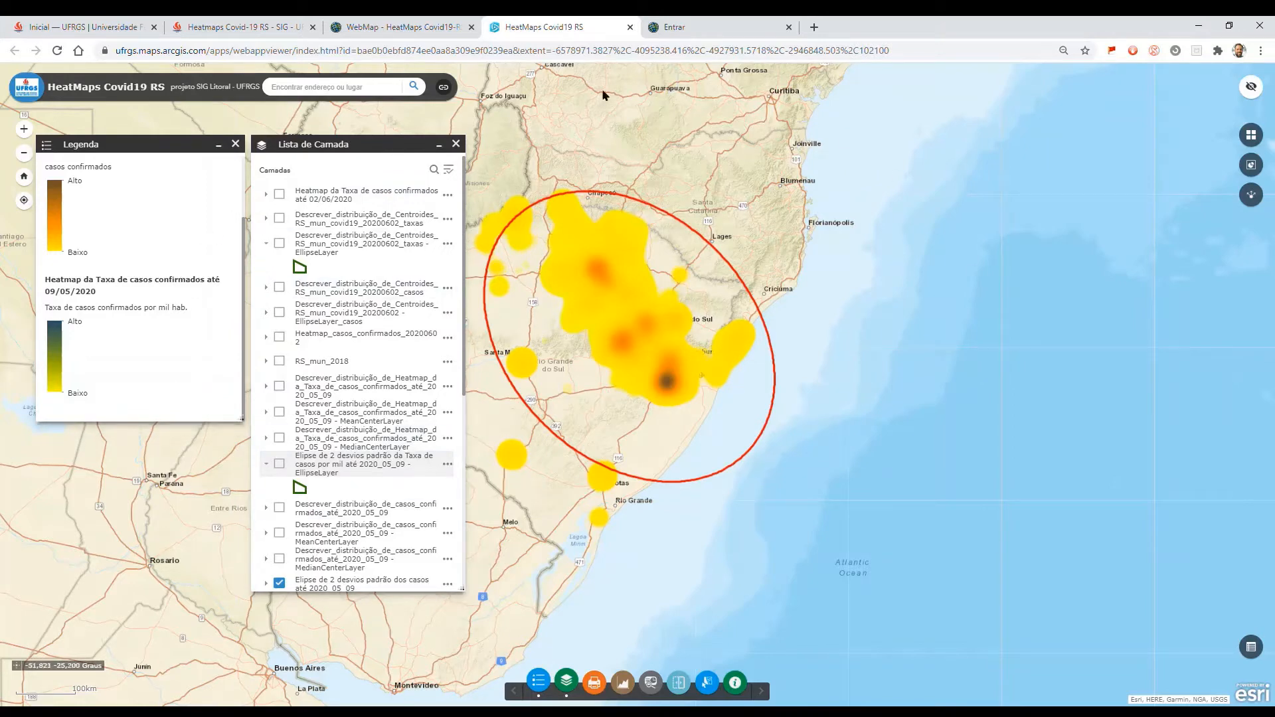
pyautogui.click(458, 145)
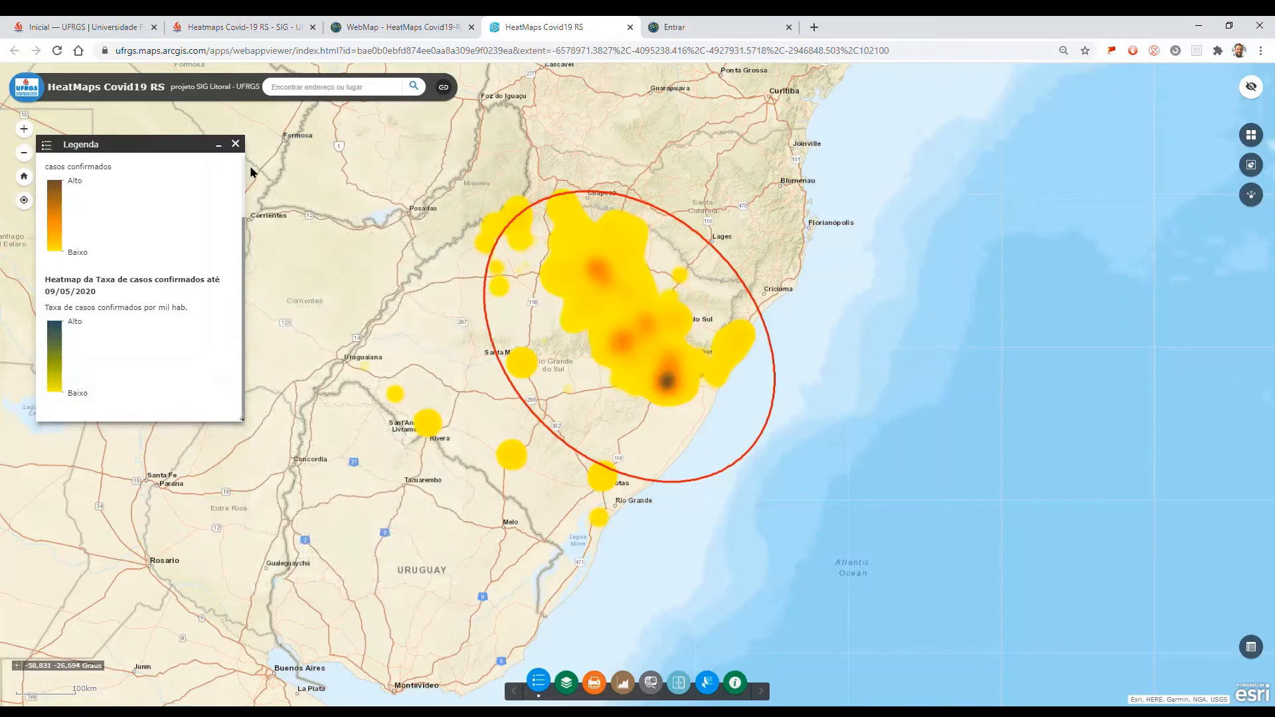
pyautogui.click(235, 144)
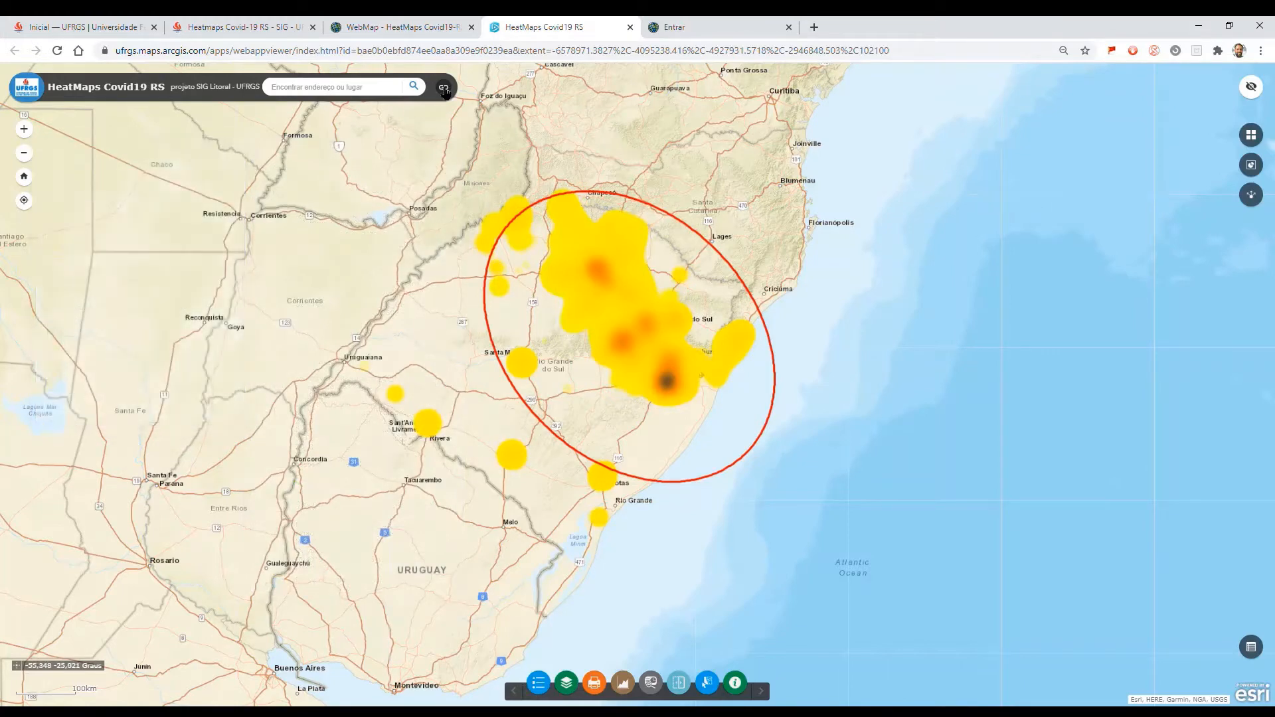
# Step: Show the app's related links, including "Mapa com os dados", and switch to the enlarged WebMap - HeatMaps Covid19-RS item page
pyautogui.click(444, 87)
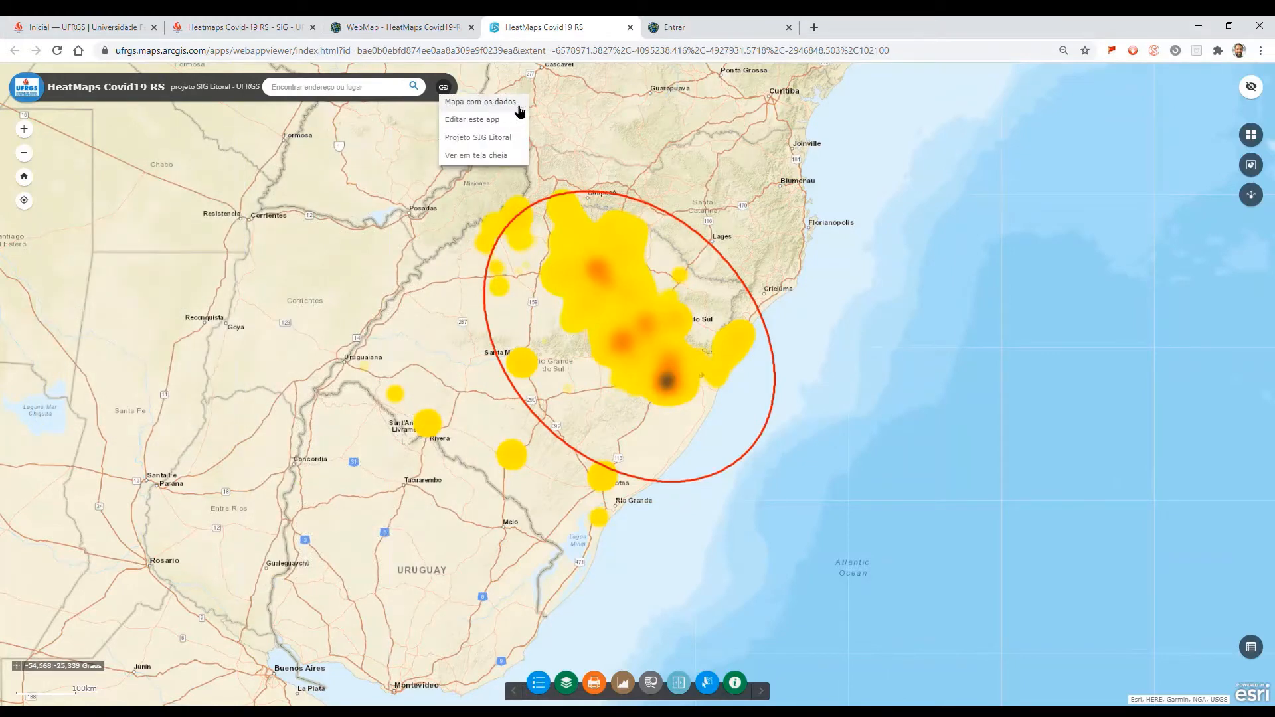
pyautogui.click(418, 26)
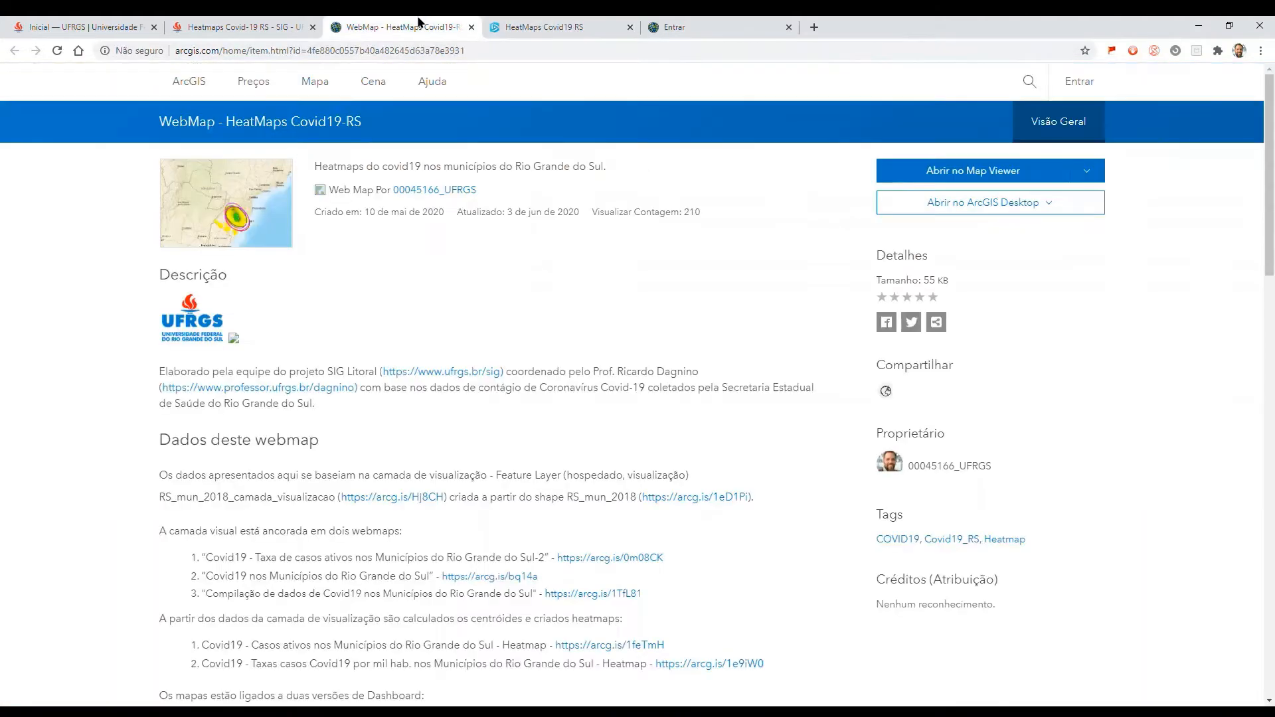
pyautogui.hotkey('ctrl', '+')
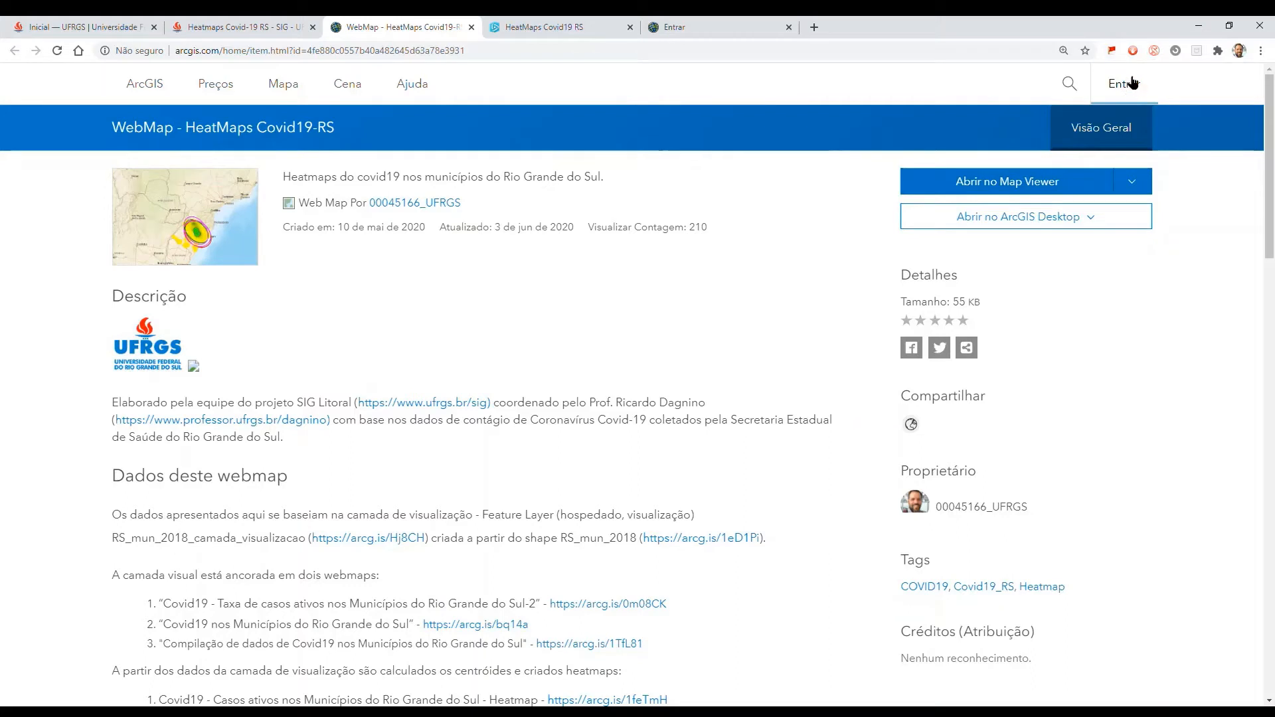
# Step: Sign in to ArcGIS Online through the Ufrgs organization using the prefilled university credentials
pyautogui.click(1134, 82)
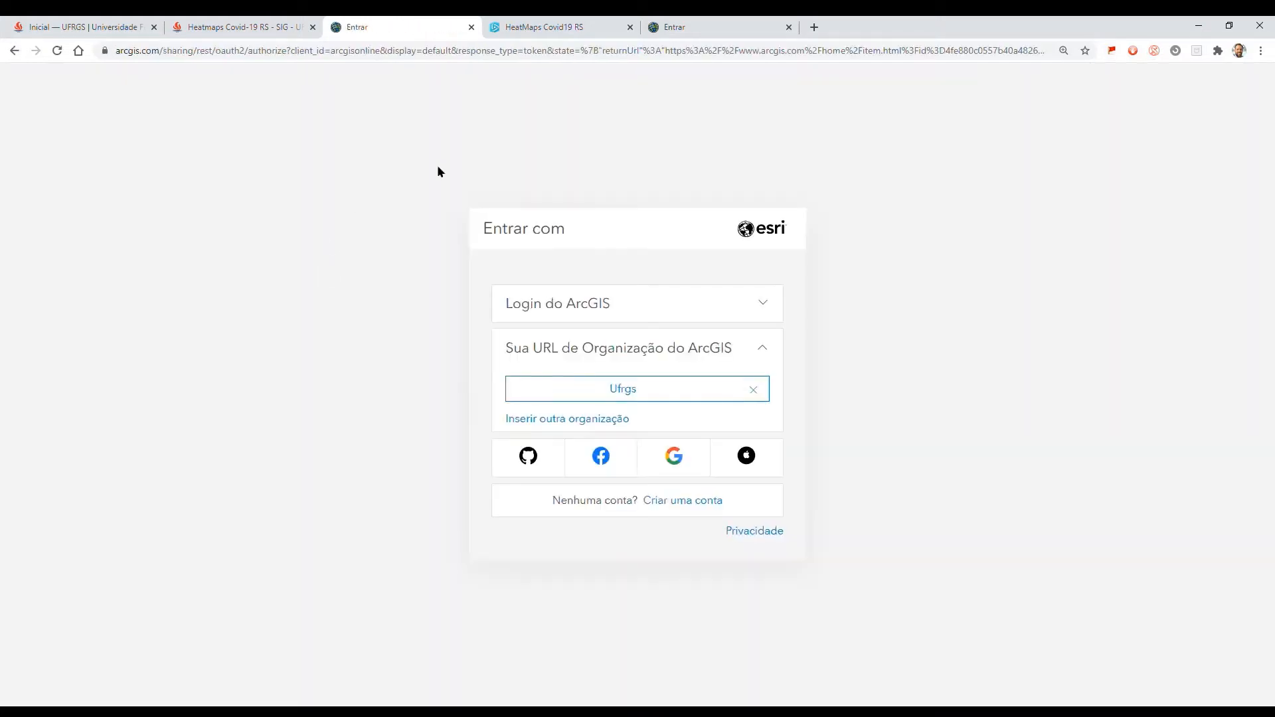
pyautogui.click(663, 396)
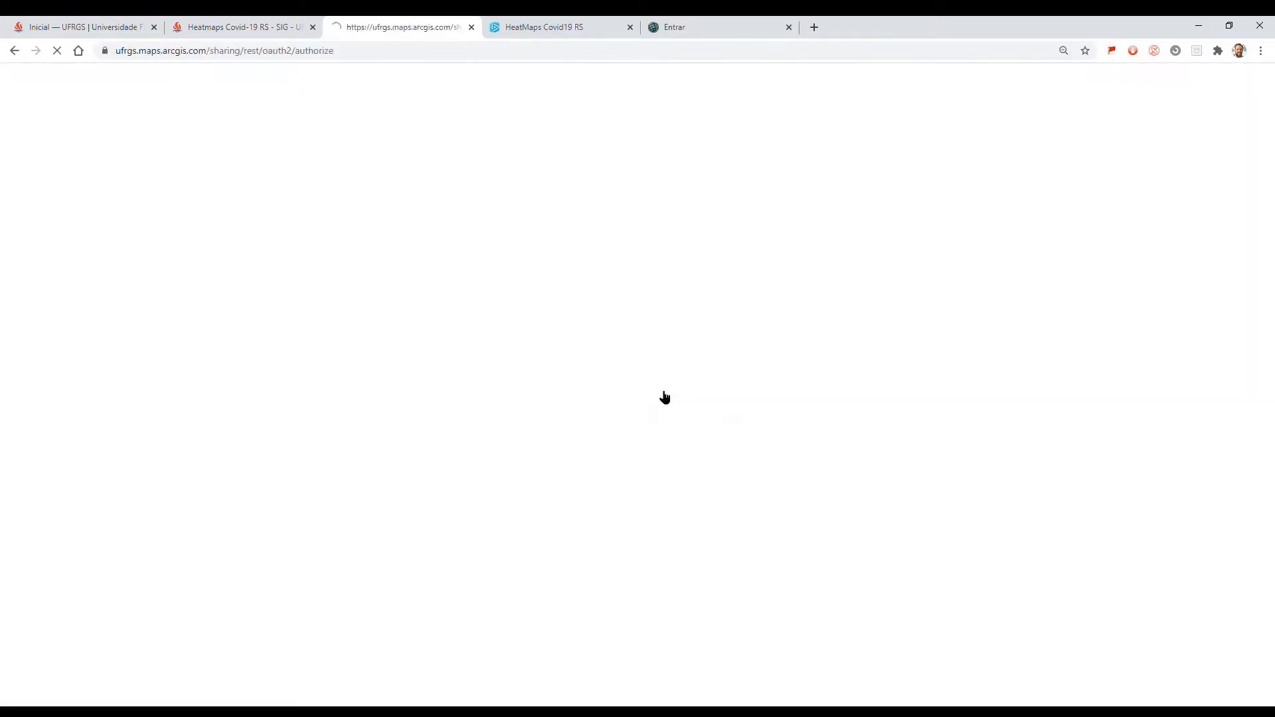
pyautogui.click(691, 376)
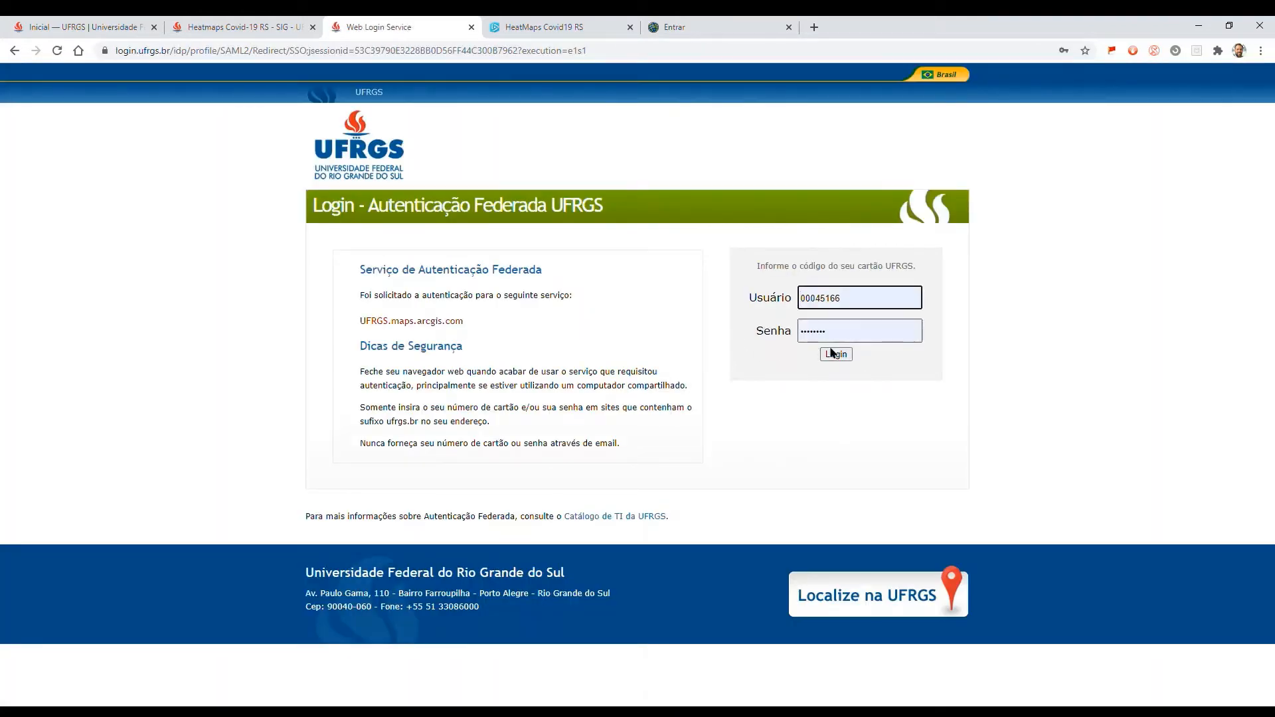
pyautogui.click(834, 354)
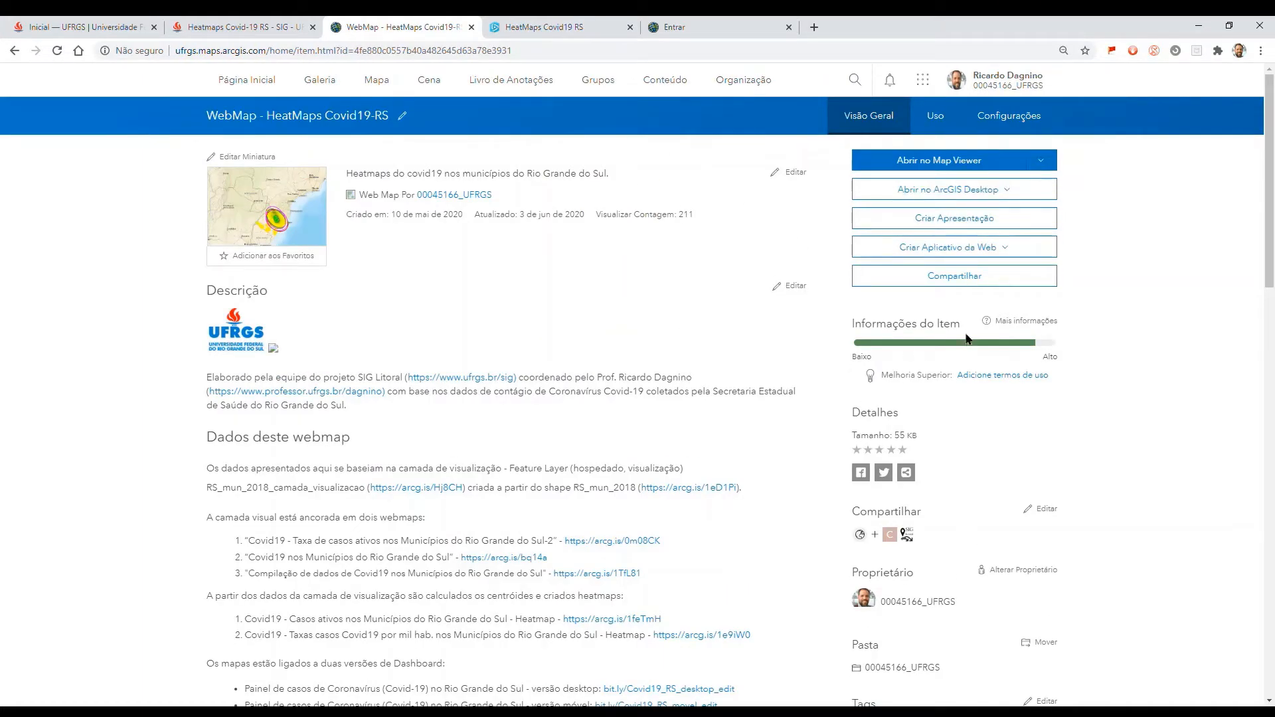
# Step: Enlarge the signed-in item page and open WebMap - HeatMaps Covid19-RS in Map Viewer
pyautogui.hotkey('ctrl', '+')
pyautogui.hotkey('ctrl', '+')
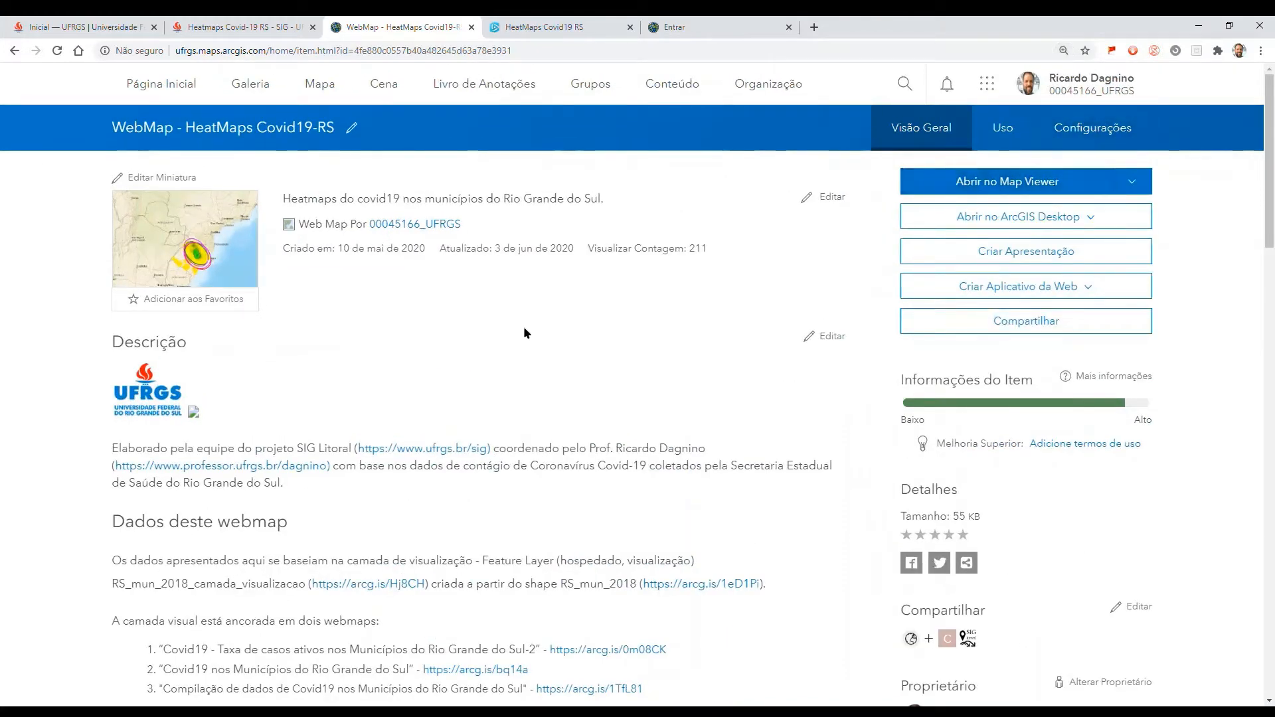
pyautogui.click(594, 24)
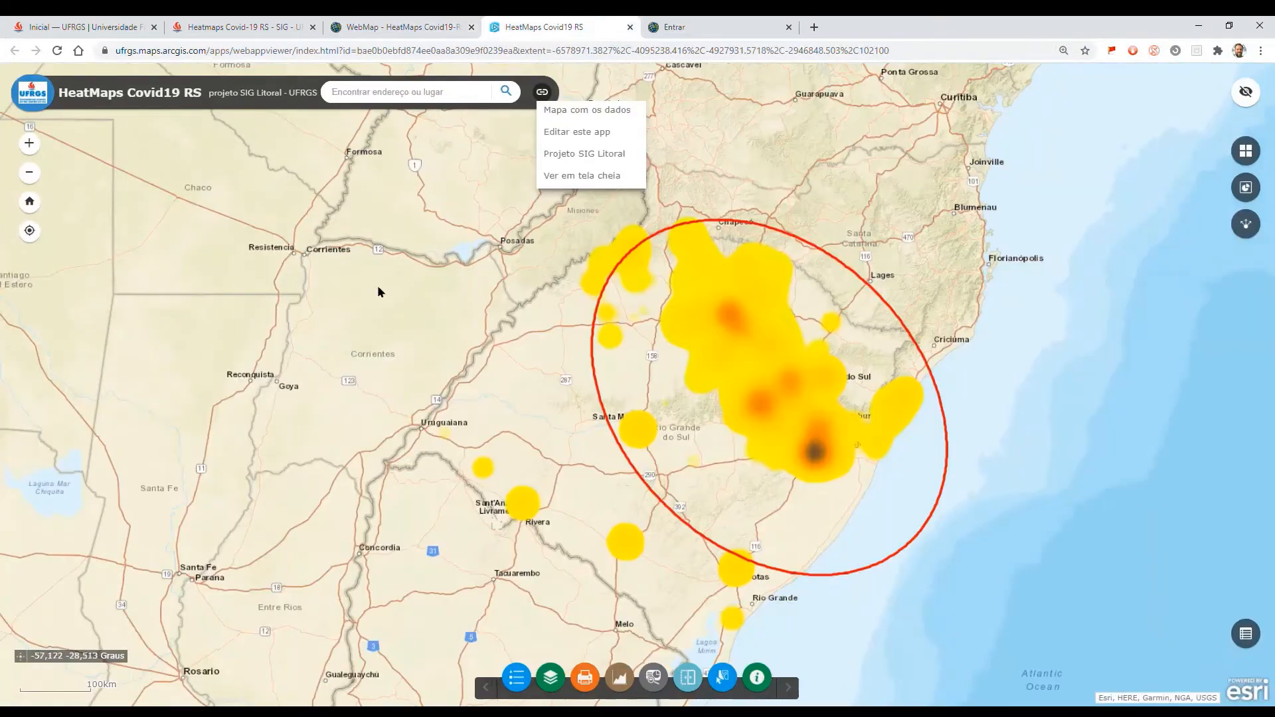
pyautogui.click(407, 26)
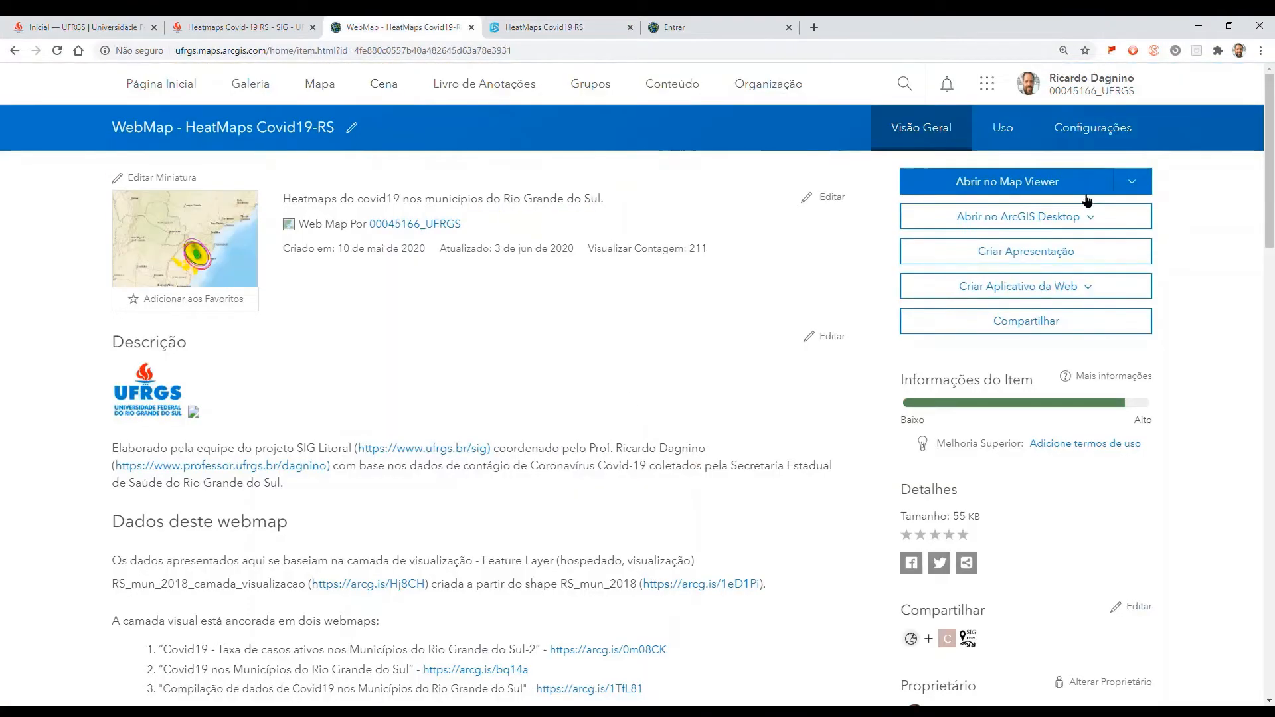
pyautogui.click(1149, 179)
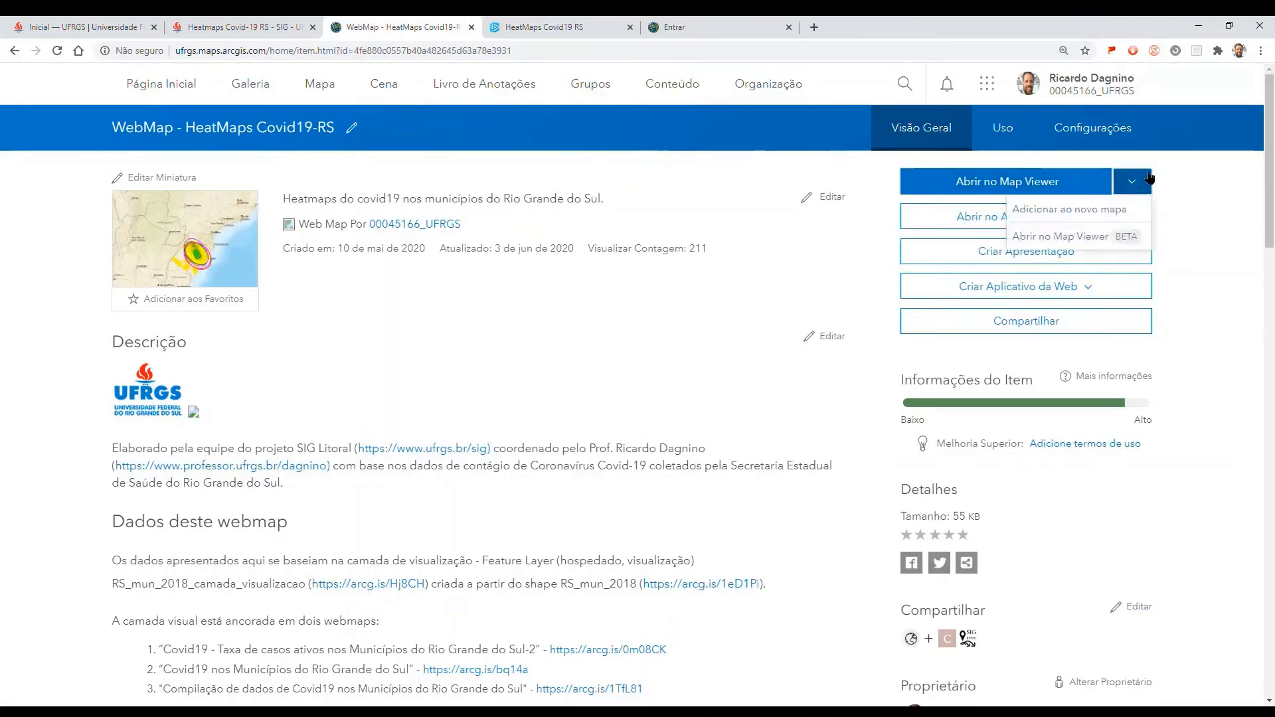
pyautogui.click(1088, 180)
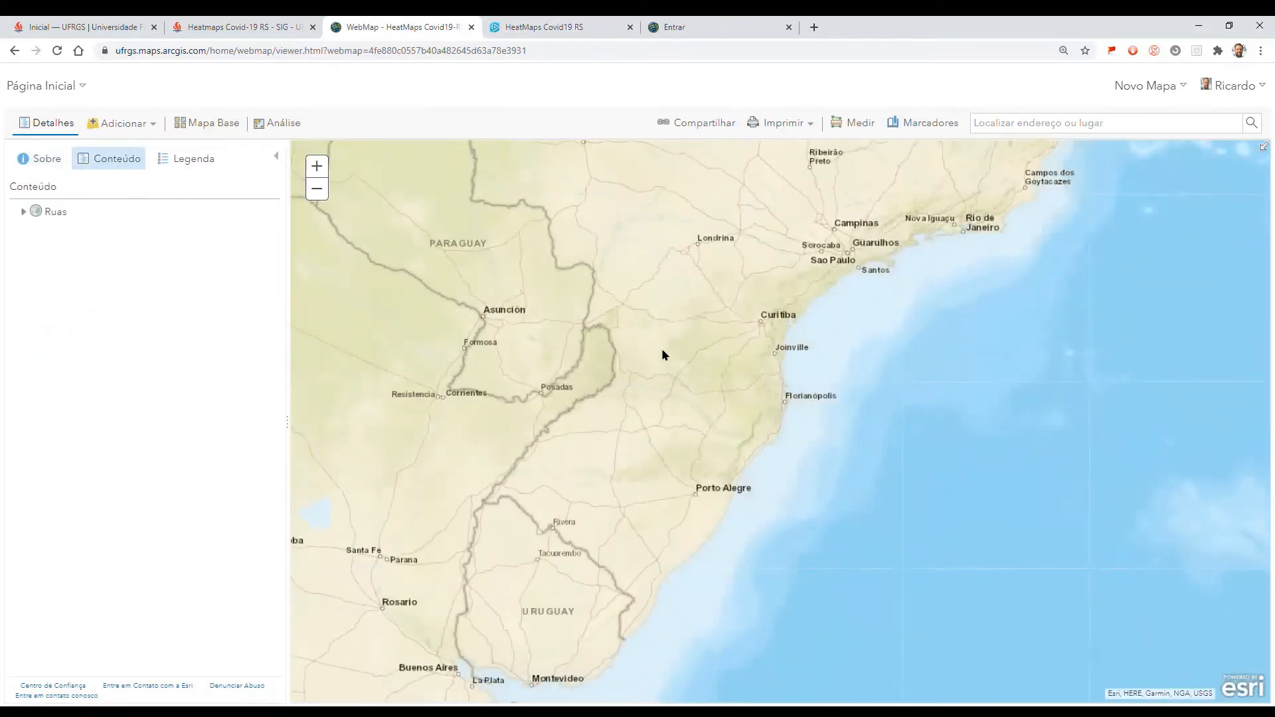
pyautogui.scroll(1, 636, 576)
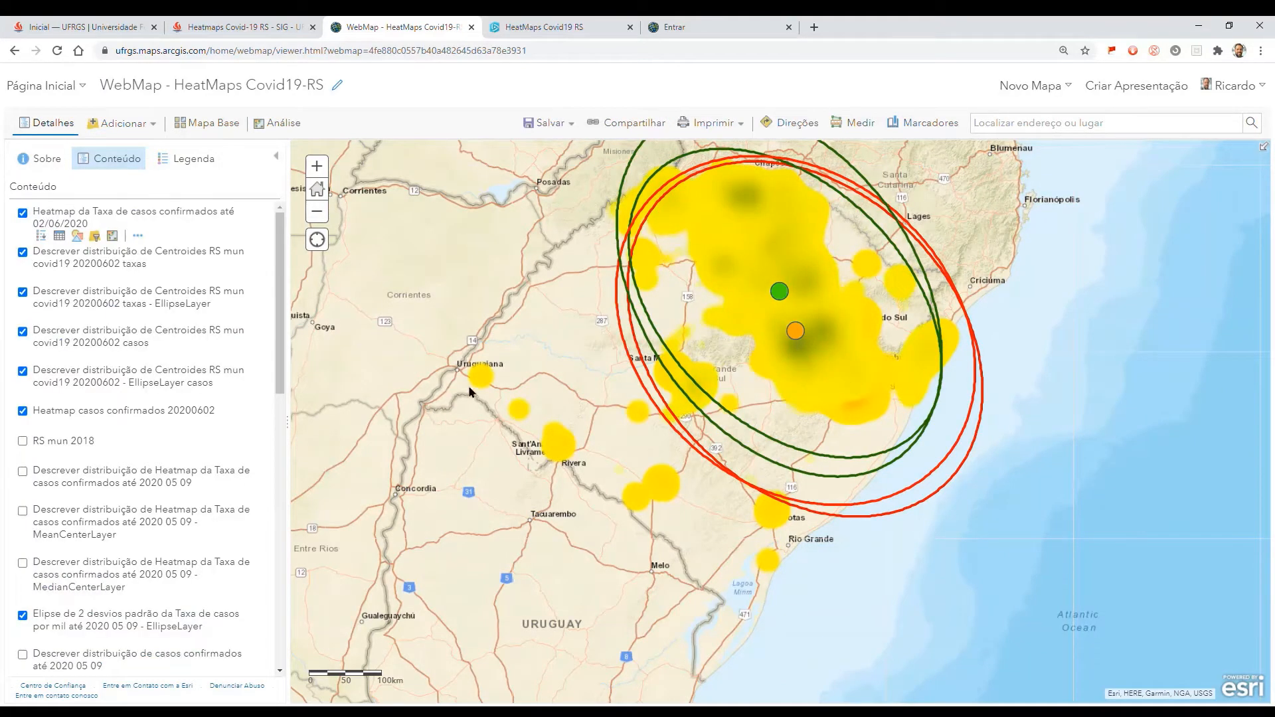
# Step: Search the account's own layers for "rs_mun_2018", add the RS_mun_2018 layer to the map and return to the map contents
pyautogui.click(131, 129)
pyautogui.click(133, 151)
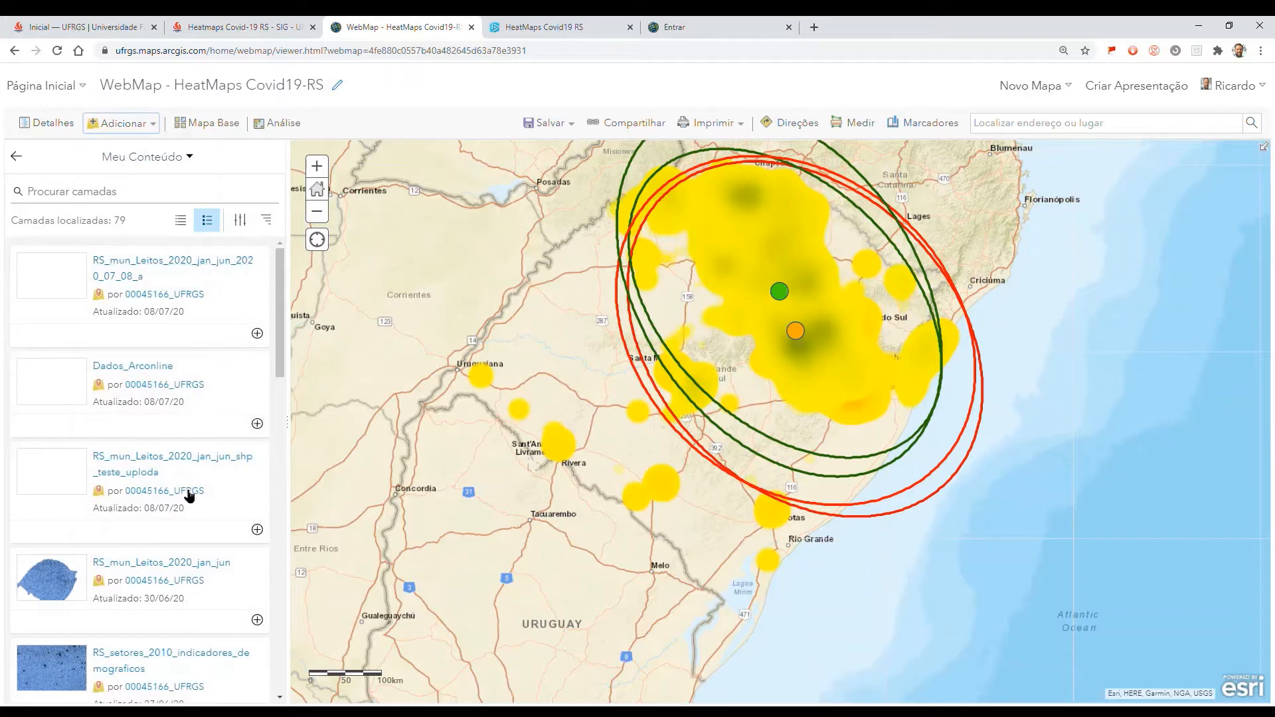
pyautogui.click(97, 198)
pyautogui.write('rs_mun_2018')
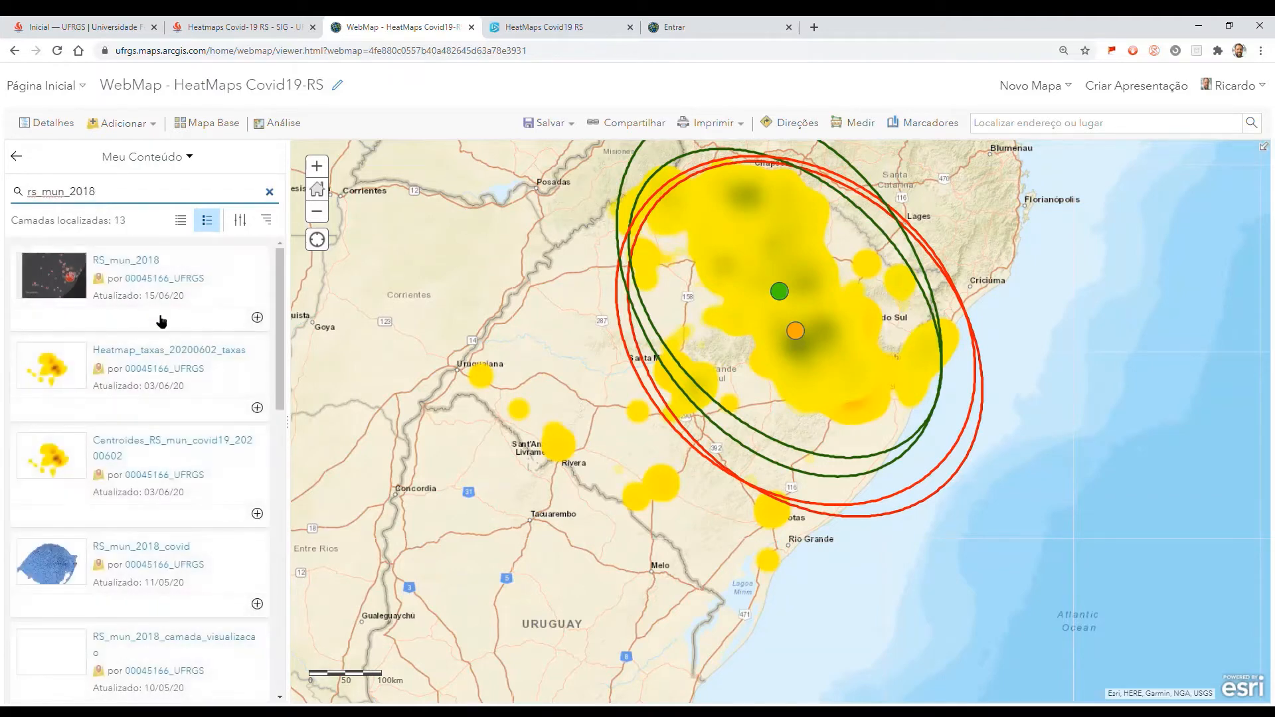
pyautogui.click(157, 263)
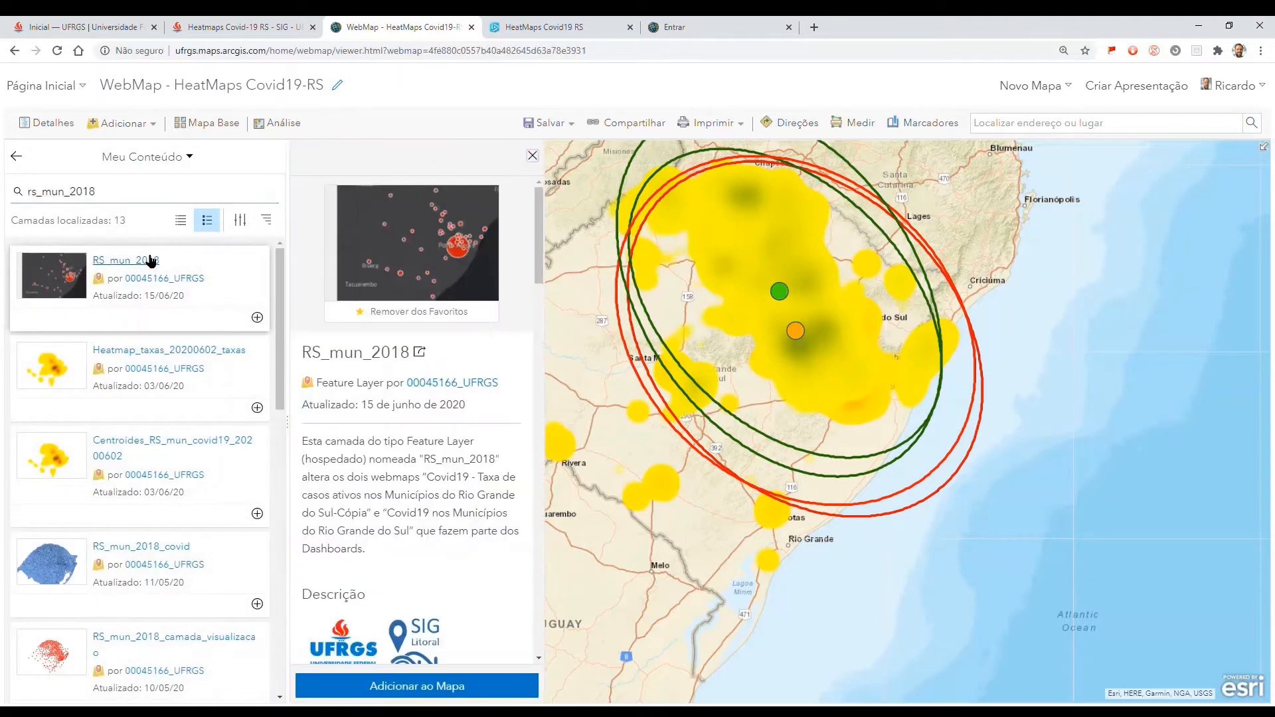
pyautogui.click(425, 684)
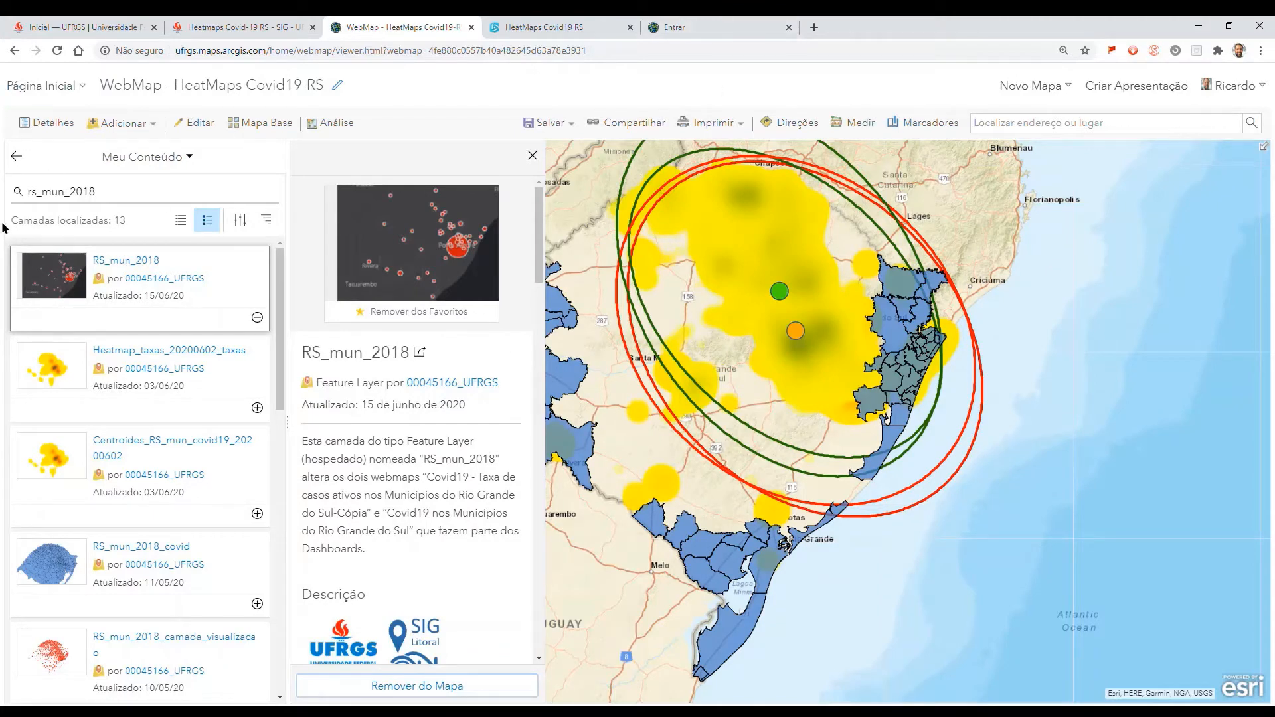
pyautogui.click(16, 156)
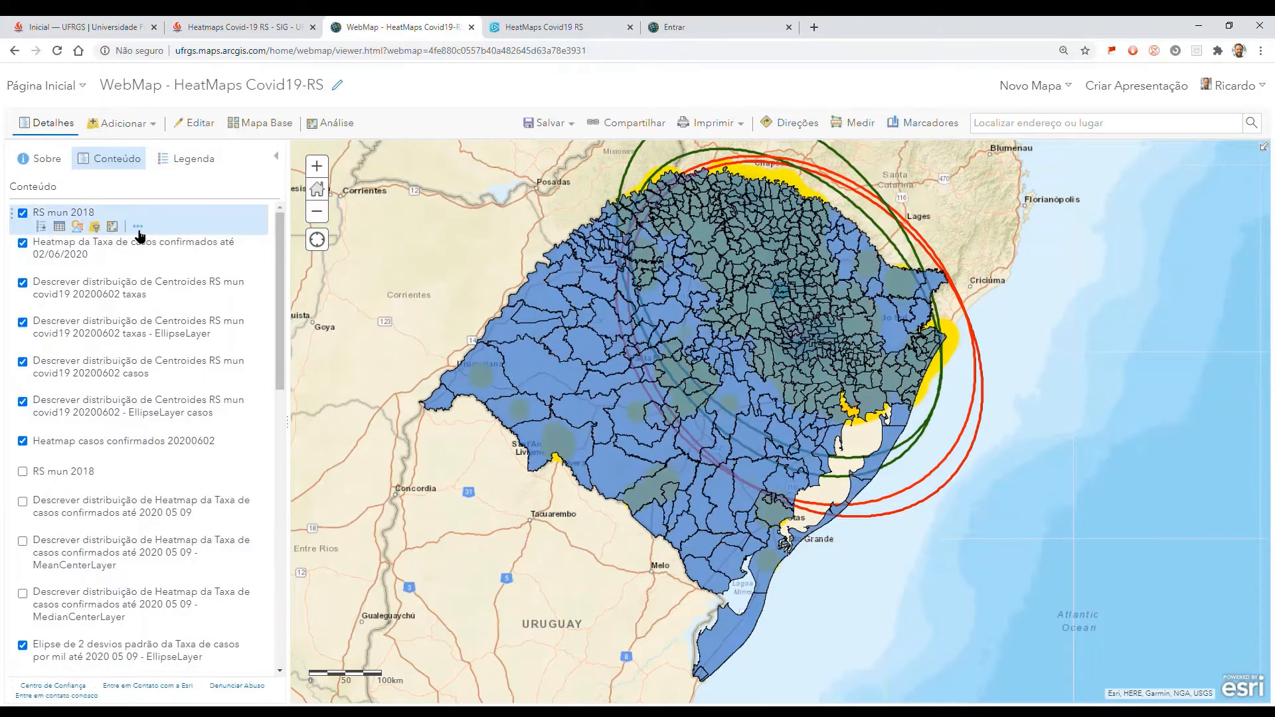
# Step: Review the Resumir Dados and Encontrar Locais analysis tools and start Localizar Centróides for the RS_mun_2018 layer
pyautogui.click(114, 227)
pyautogui.click(345, 128)
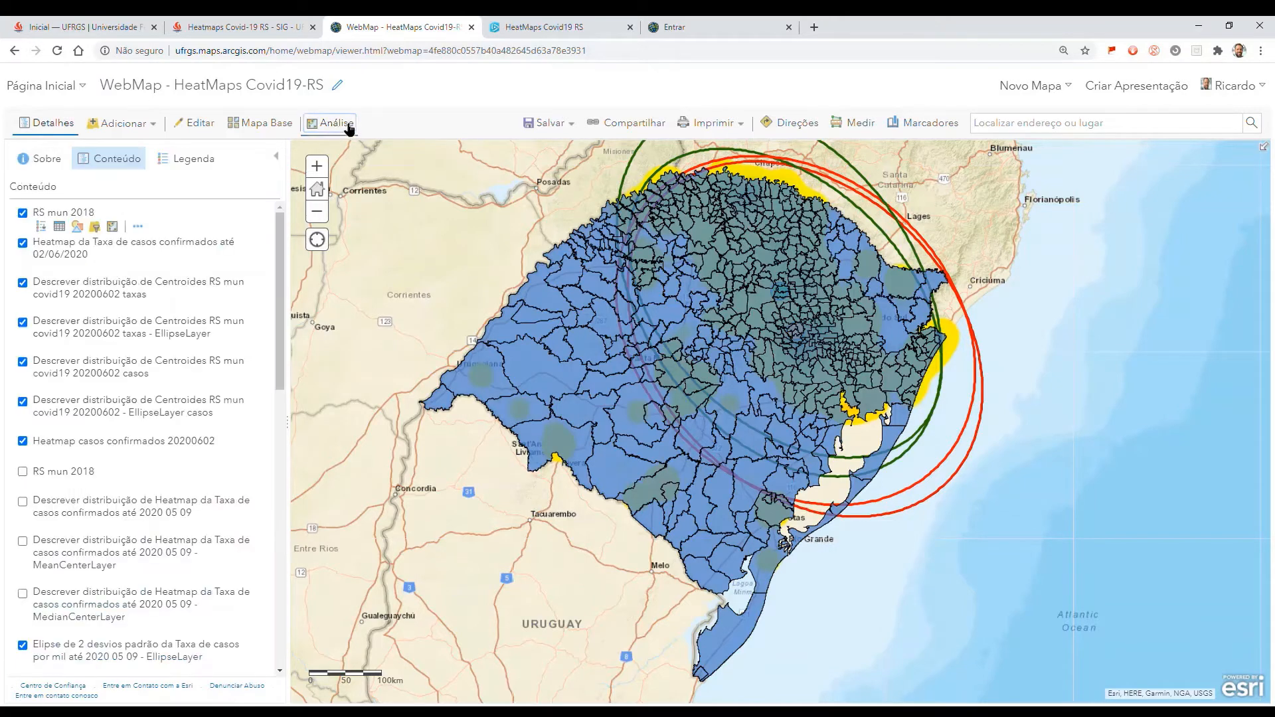
pyautogui.click(347, 126)
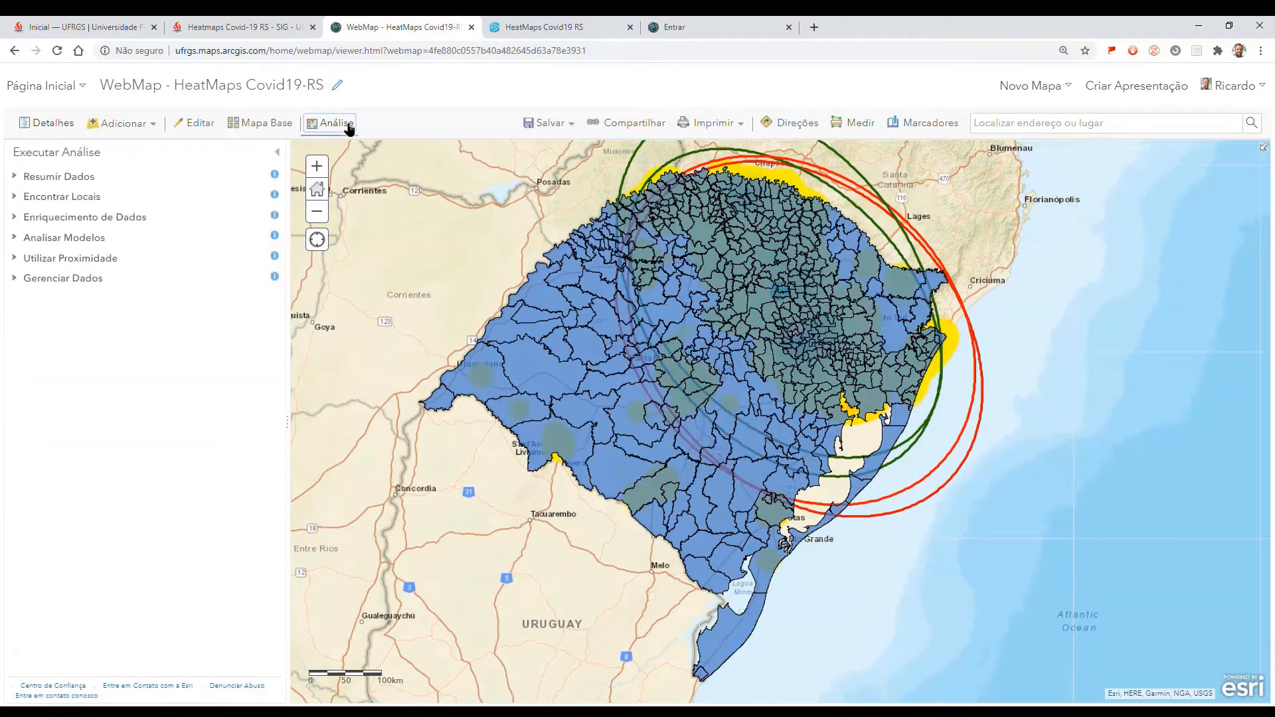
pyautogui.click(83, 177)
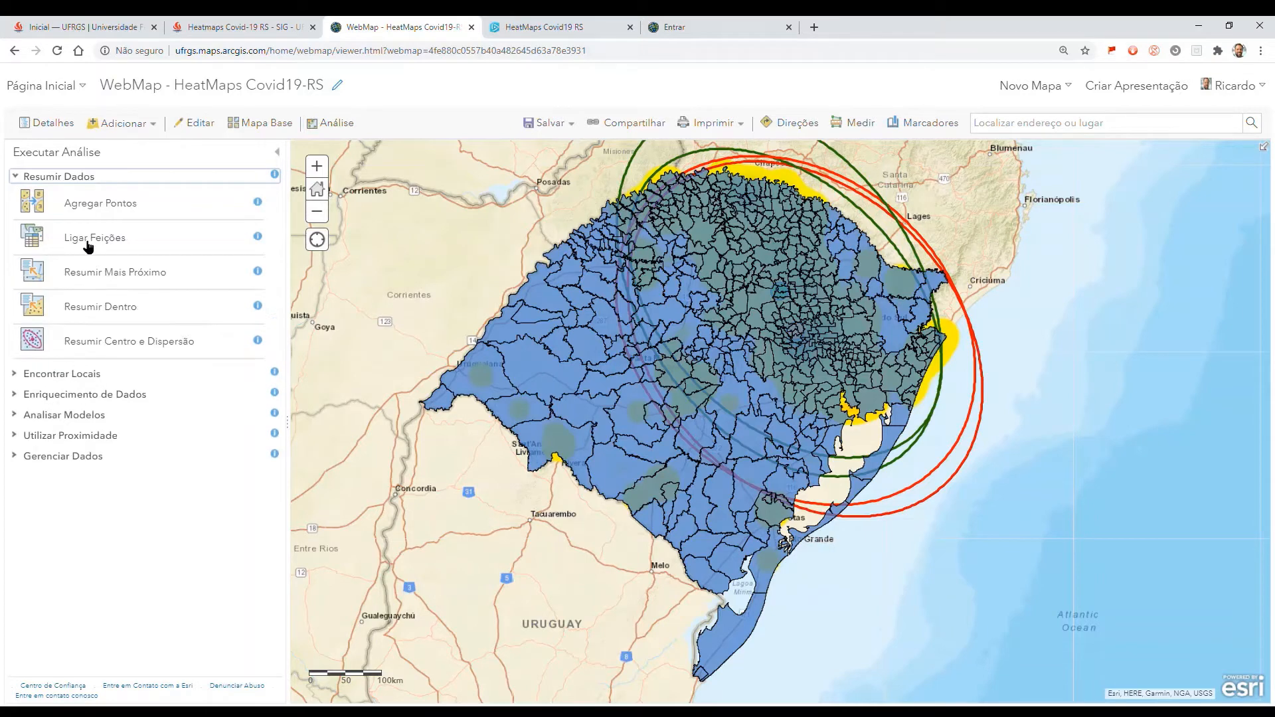
pyautogui.click(77, 375)
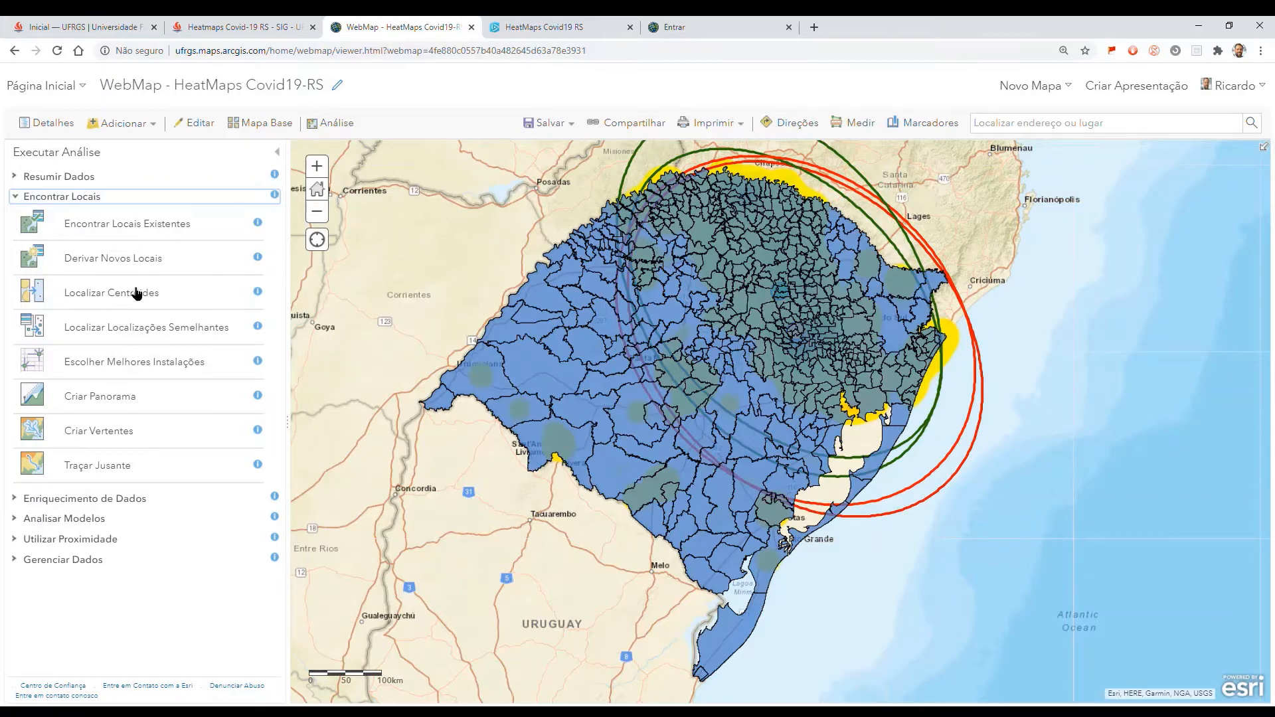
pyautogui.click(181, 288)
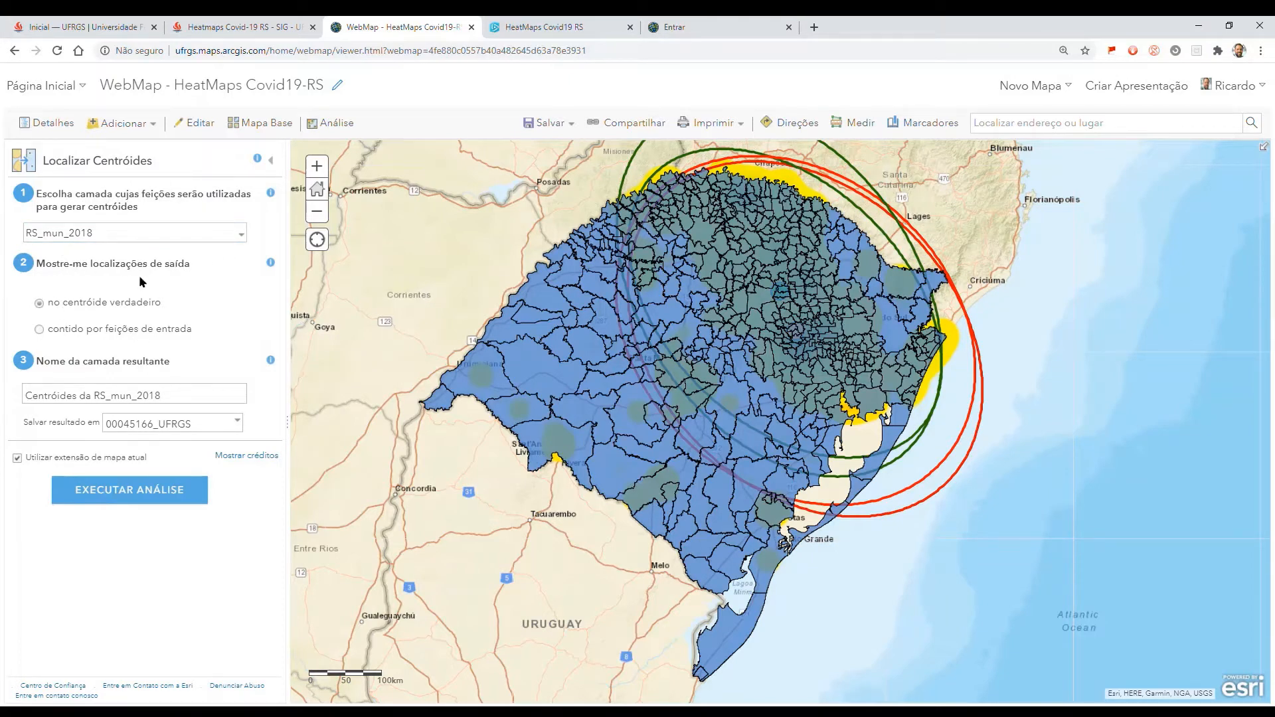
# Step: Set the centroid output locations to "contido por feições de entrada" and read the help on output locations
pyautogui.click(41, 328)
pyautogui.click(271, 263)
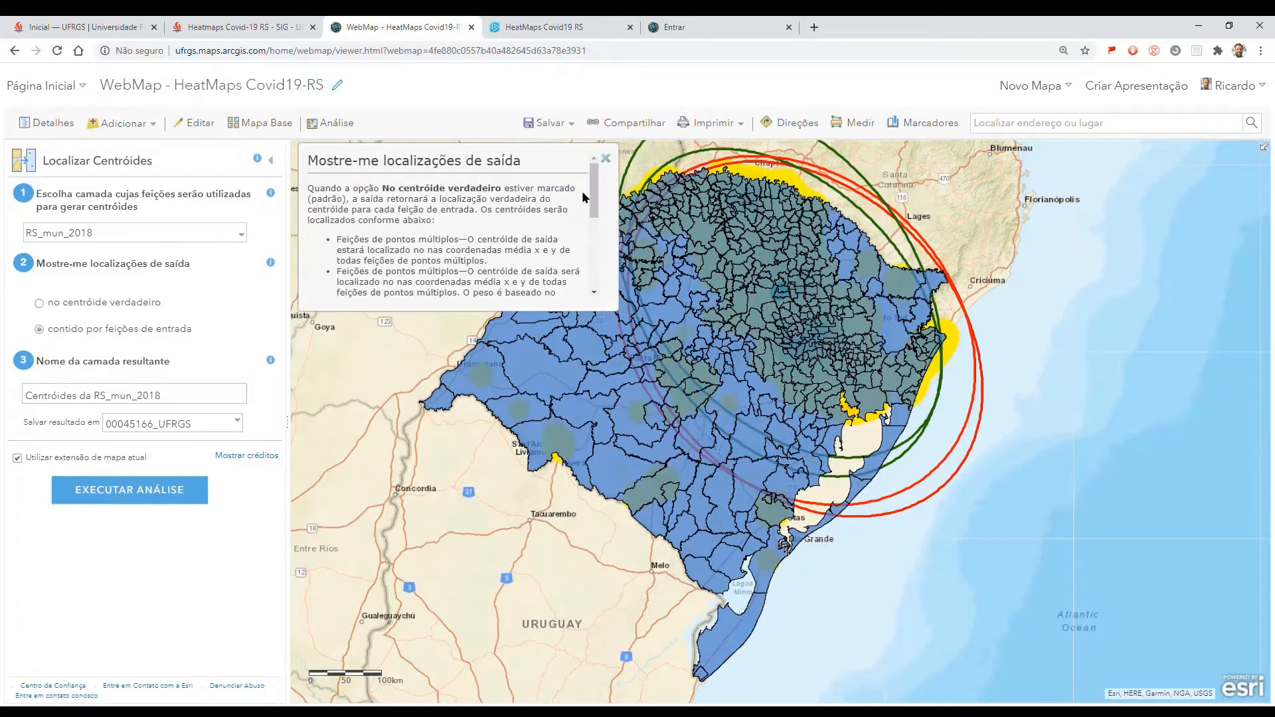
pyautogui.moveTo(595, 189); pyautogui.dragTo(612, 161)
pyautogui.click(606, 158)
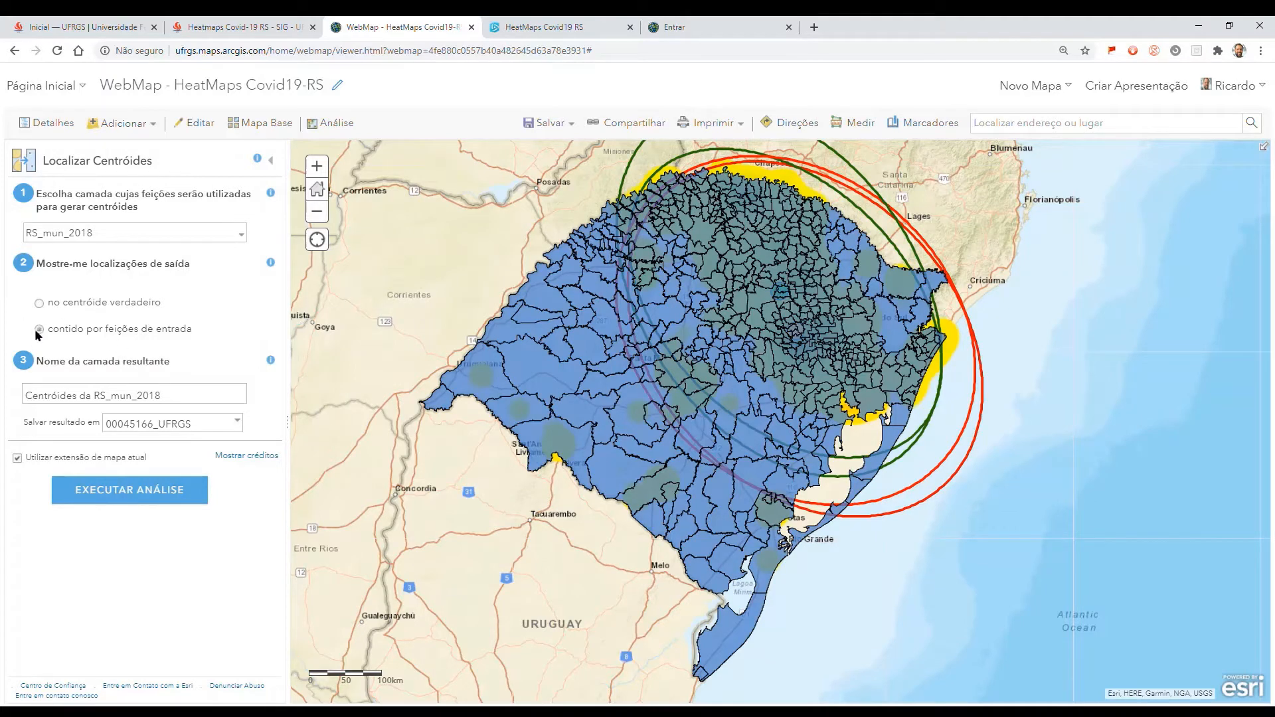
# Step: Review the legend and the layer list naming in the HeatMaps Covid19 RS web app
pyautogui.moveTo(216, 327); pyautogui.dragTo(24, 337)
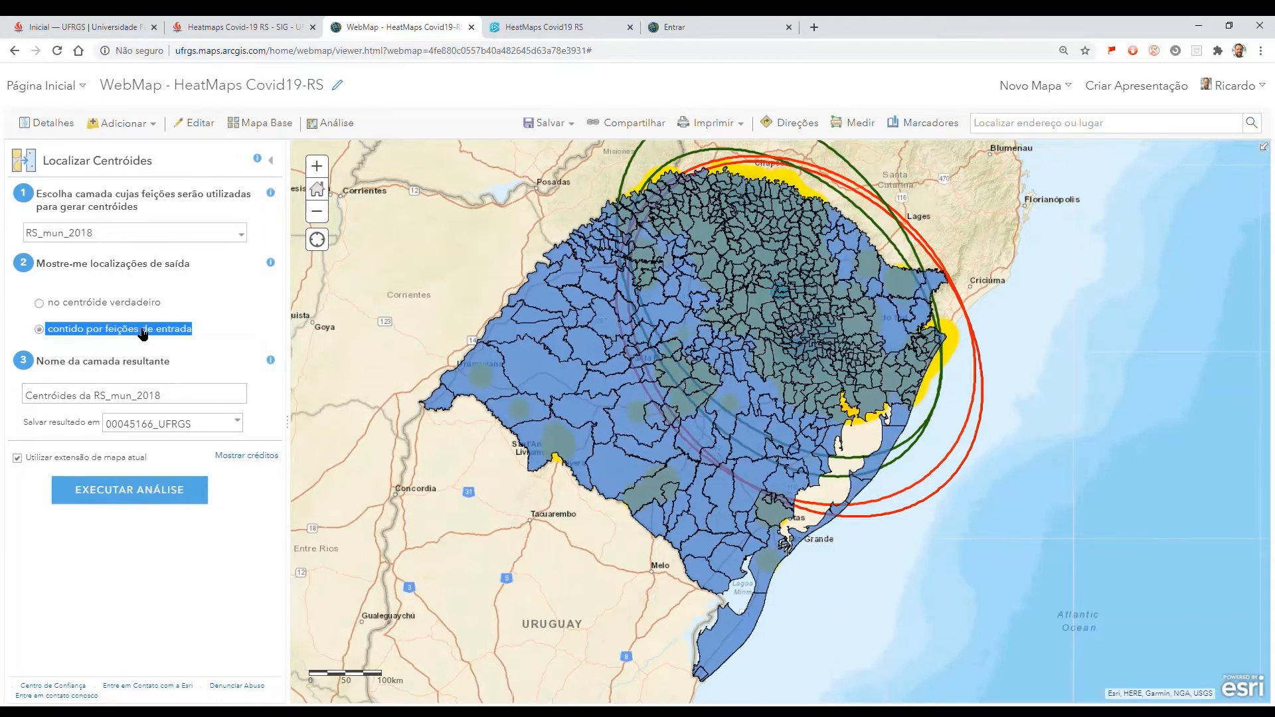
pyautogui.click(105, 400)
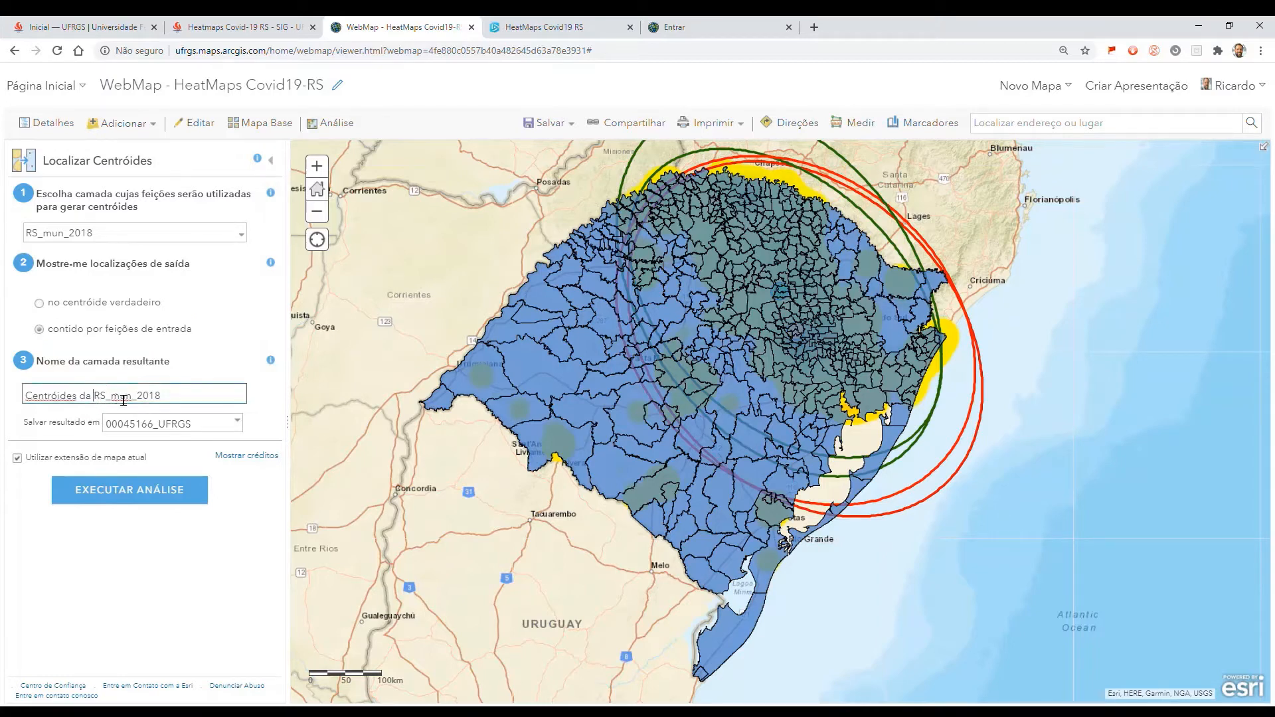
pyautogui.click(583, 27)
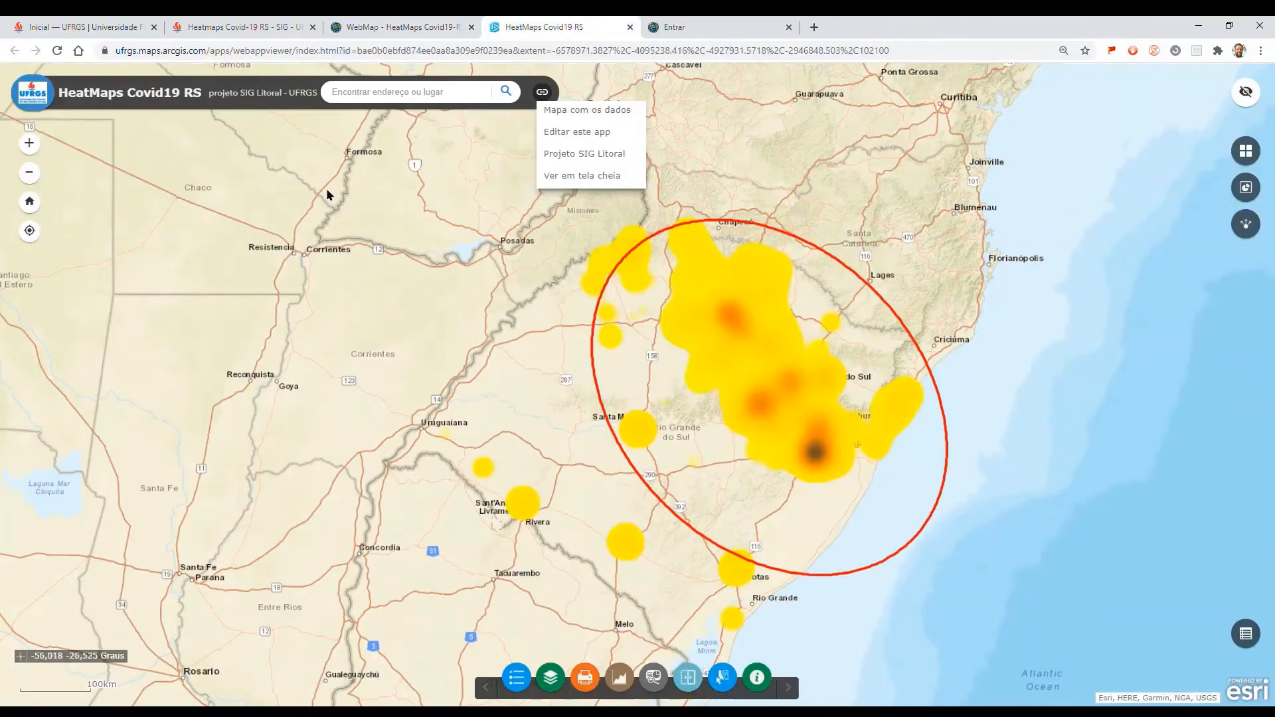
pyautogui.click(518, 672)
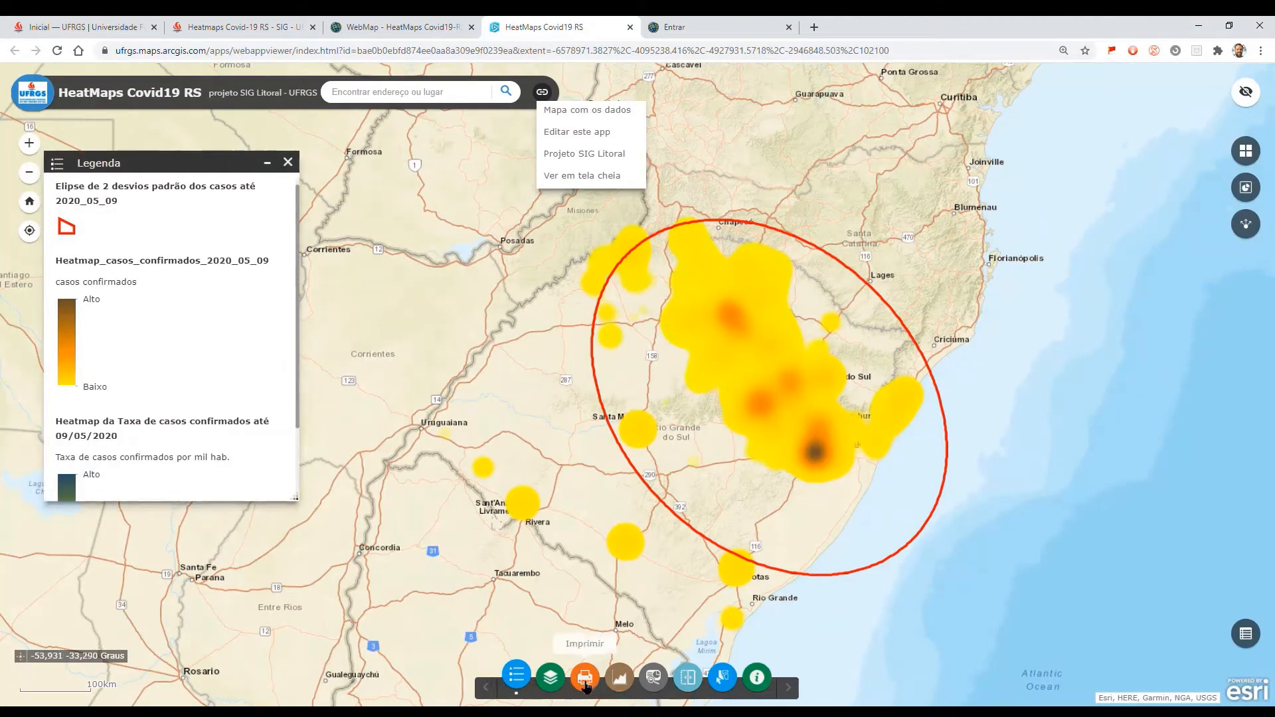
pyautogui.click(551, 676)
pyautogui.click(375, 284)
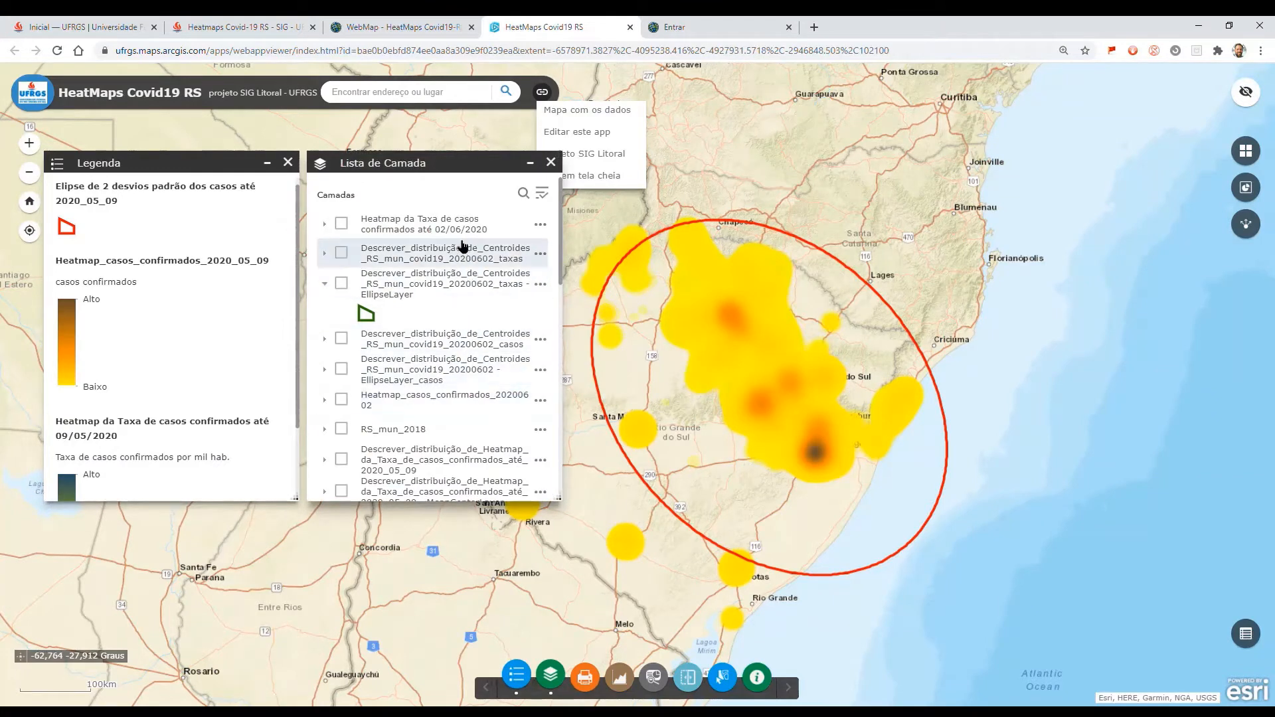
pyautogui.scroll(-3, 462, 432)
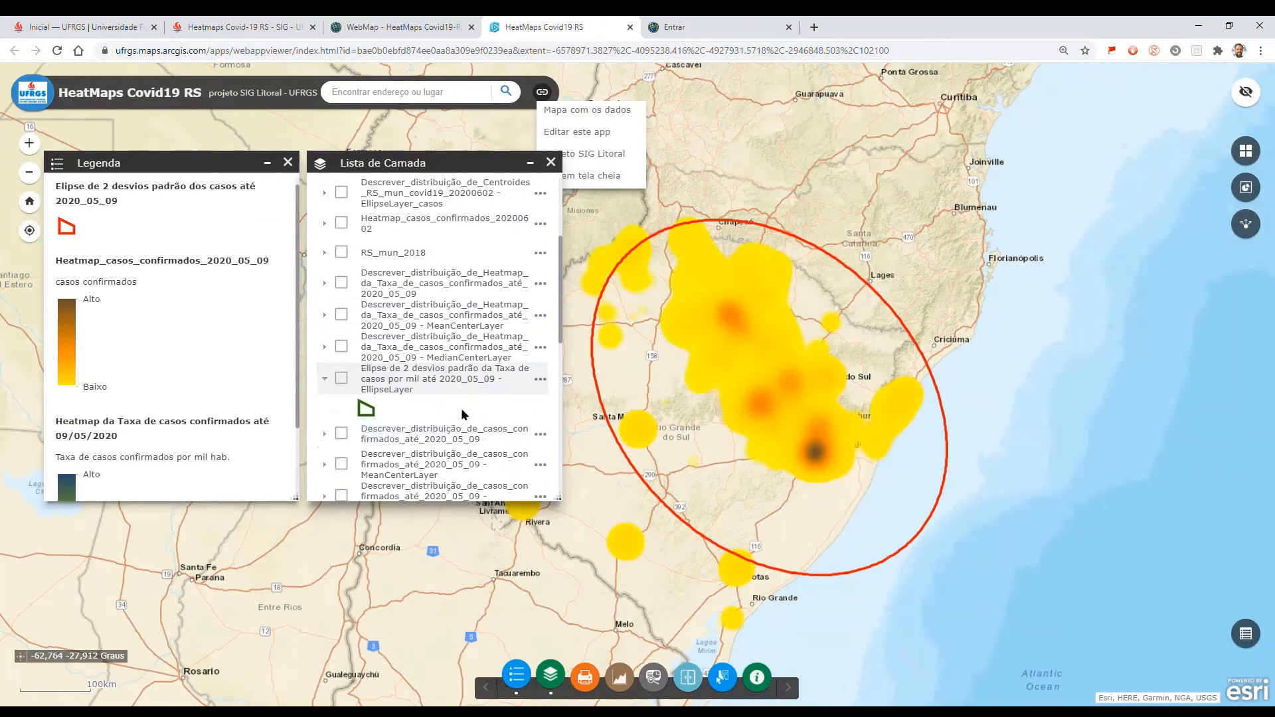
pyautogui.scroll(3, 451, 372)
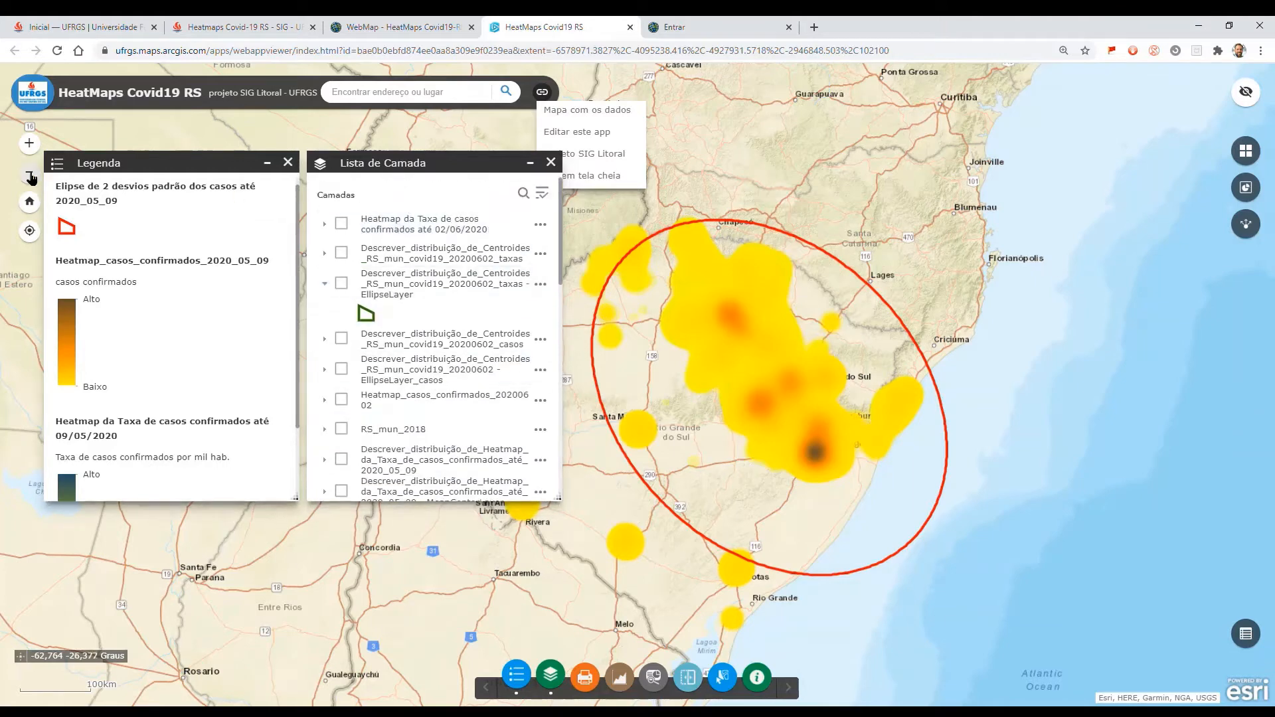
# Step: Return to the web map, name the centroid result layer "Centróides da RS_mun_2018_2020_07_12" and run the analysis
pyautogui.click(423, 26)
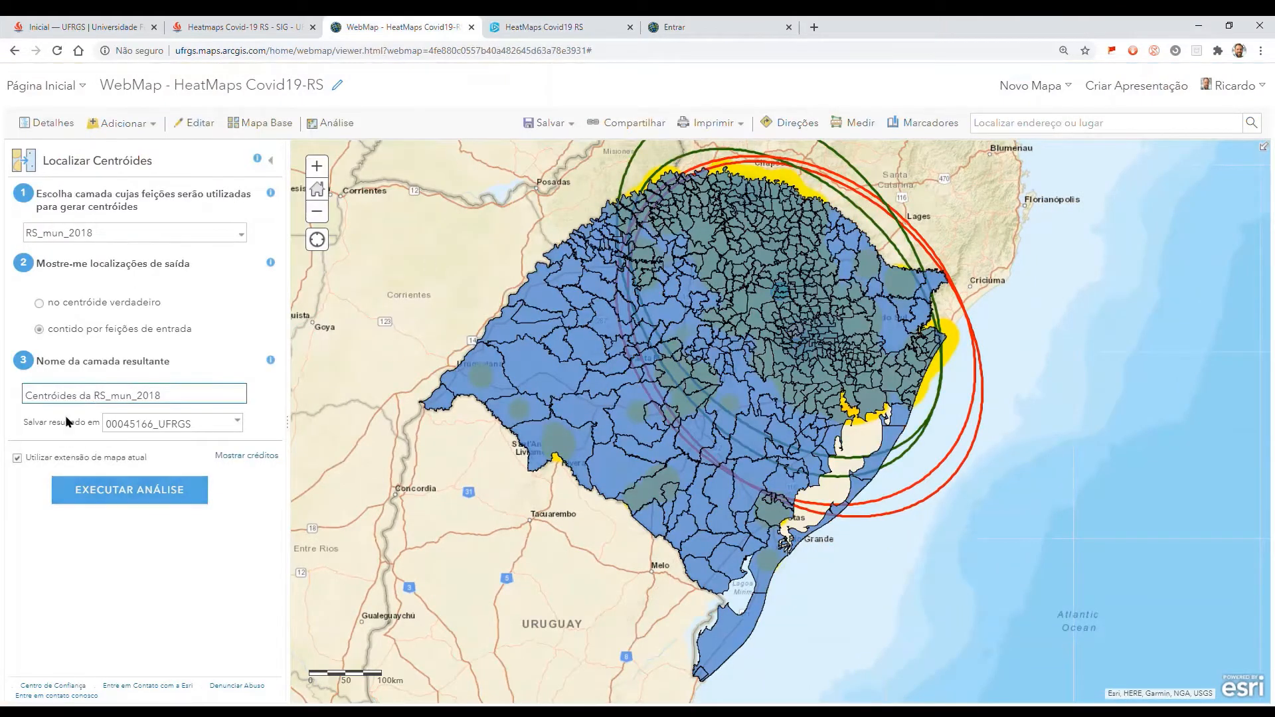
pyautogui.click(212, 407)
pyautogui.write('_2020_07_12')
pyautogui.click(121, 497)
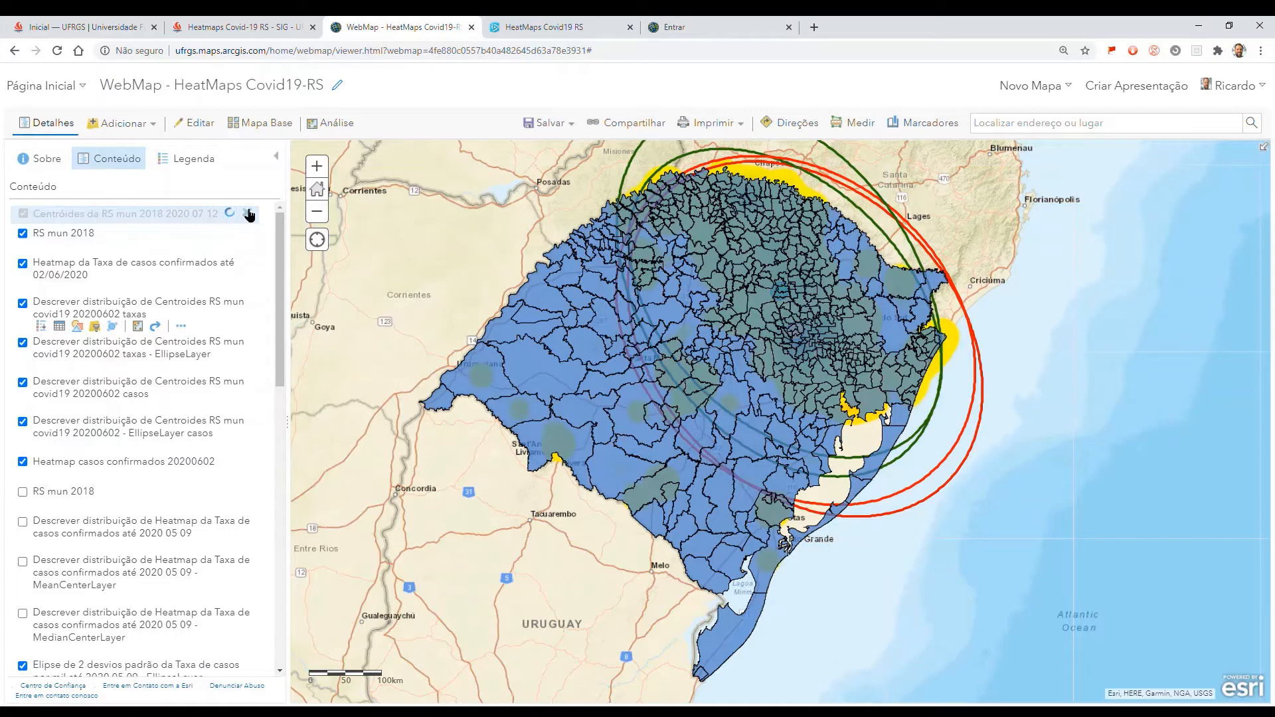
# Step: Copy the name of the Heatmap casos confirmados 20200602 layer from its rename dialog, leaving the name as it is
pyautogui.click(132, 269)
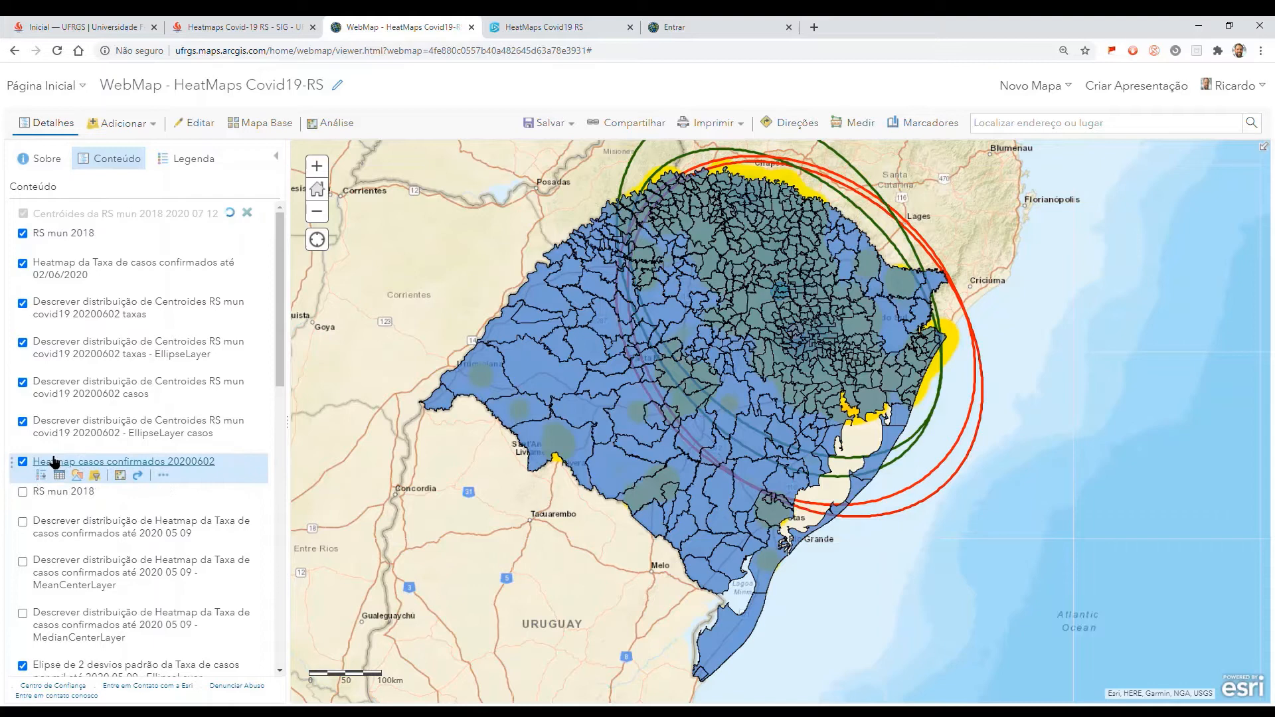
pyautogui.click(163, 474)
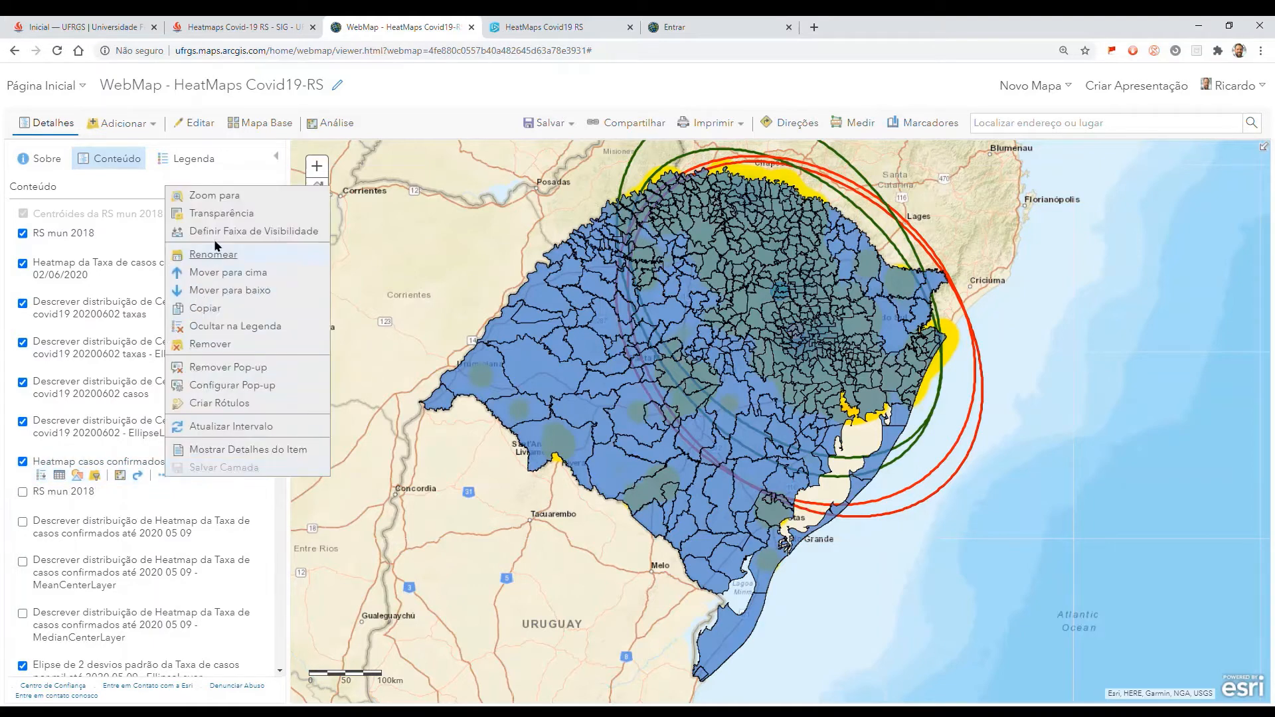
pyautogui.click(226, 260)
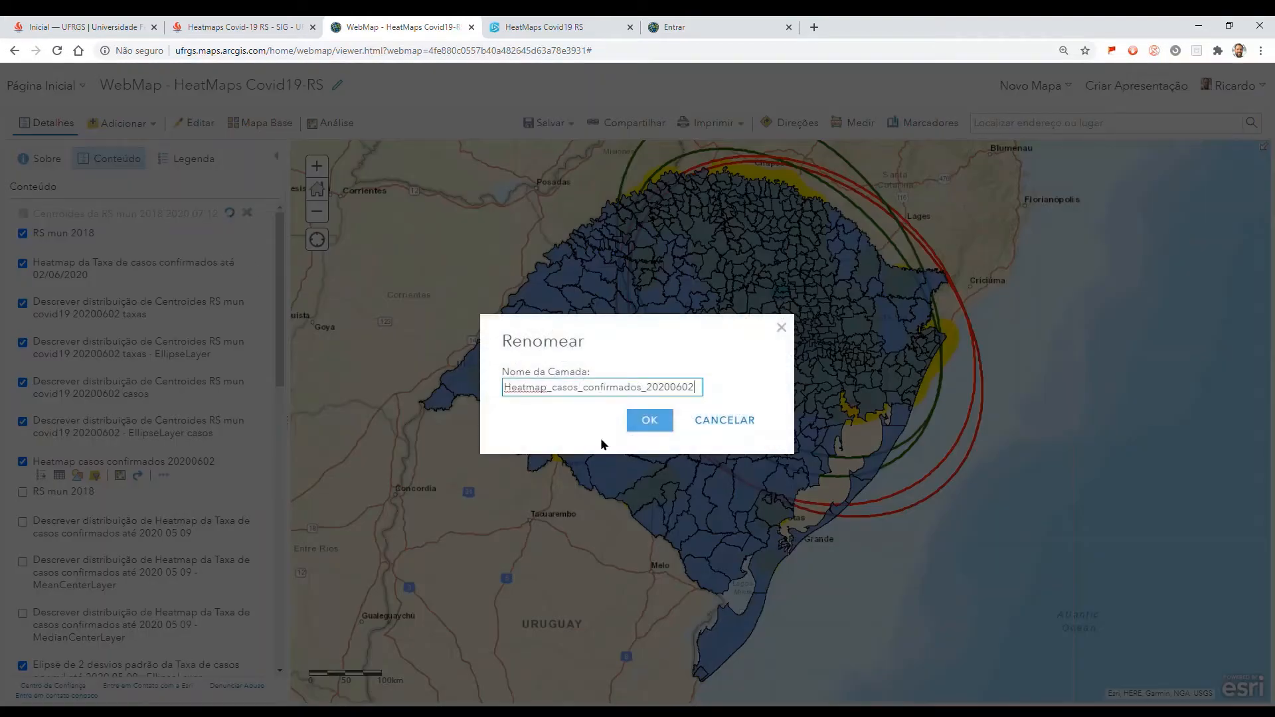
pyautogui.click(650, 420)
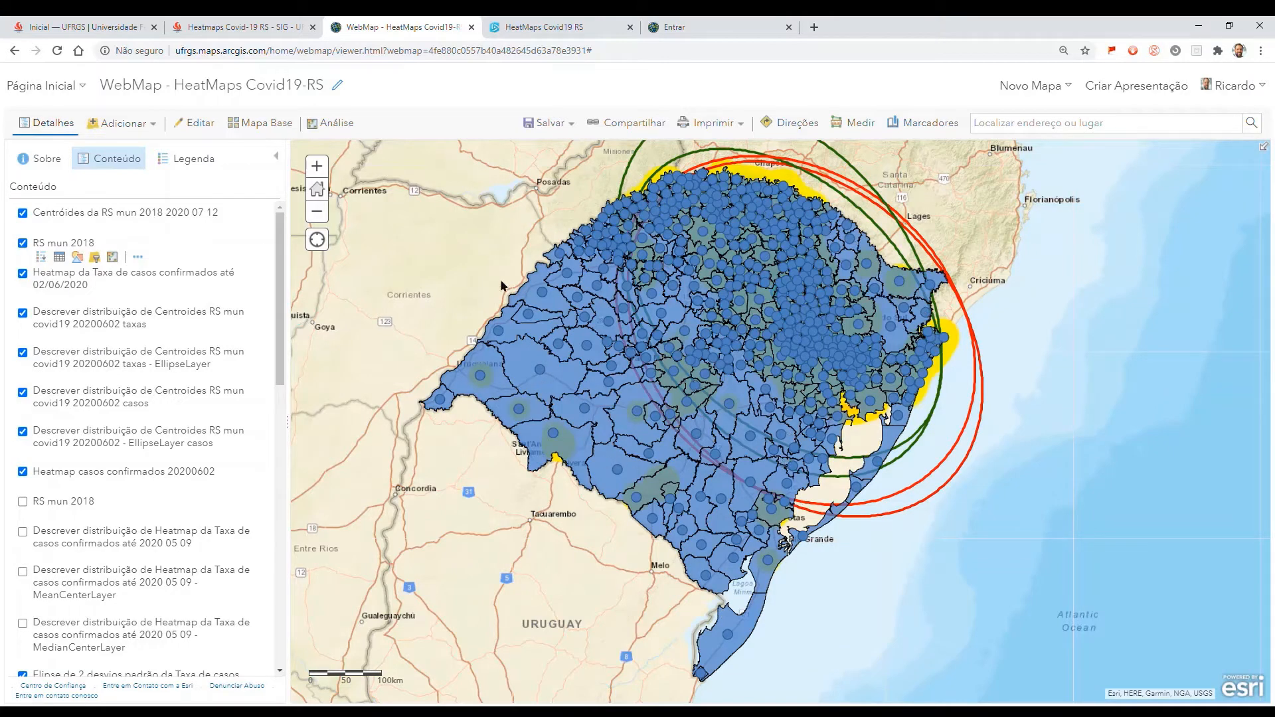
# Step: Hide the RS mun 2018 layer directly below the new centroids and remove it from the map
pyautogui.scroll(1, 684, 338)
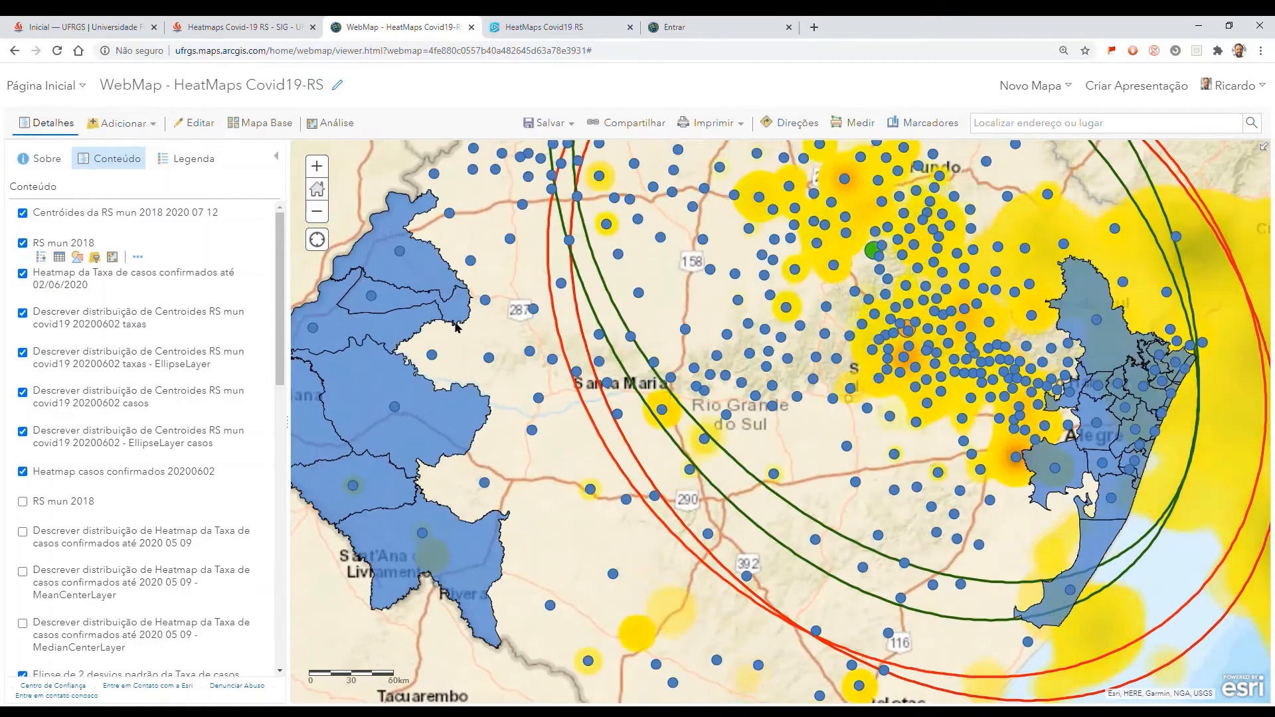
pyautogui.click(23, 244)
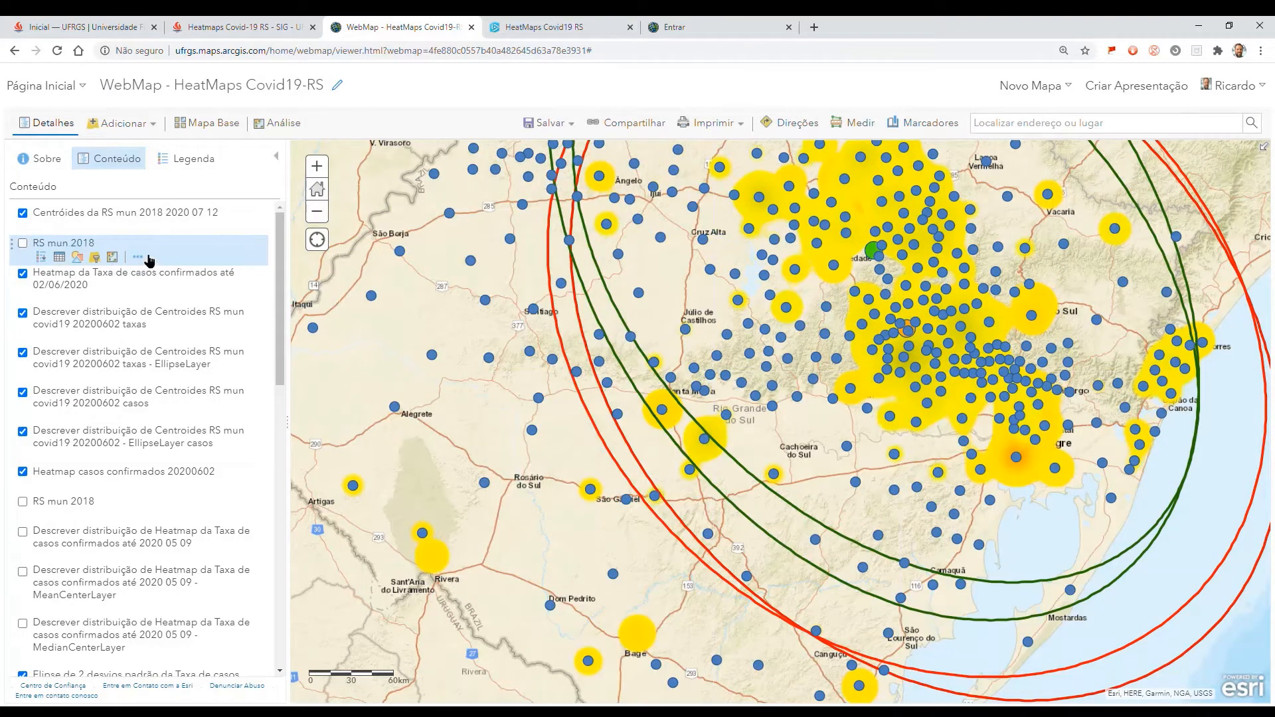
pyautogui.click(138, 257)
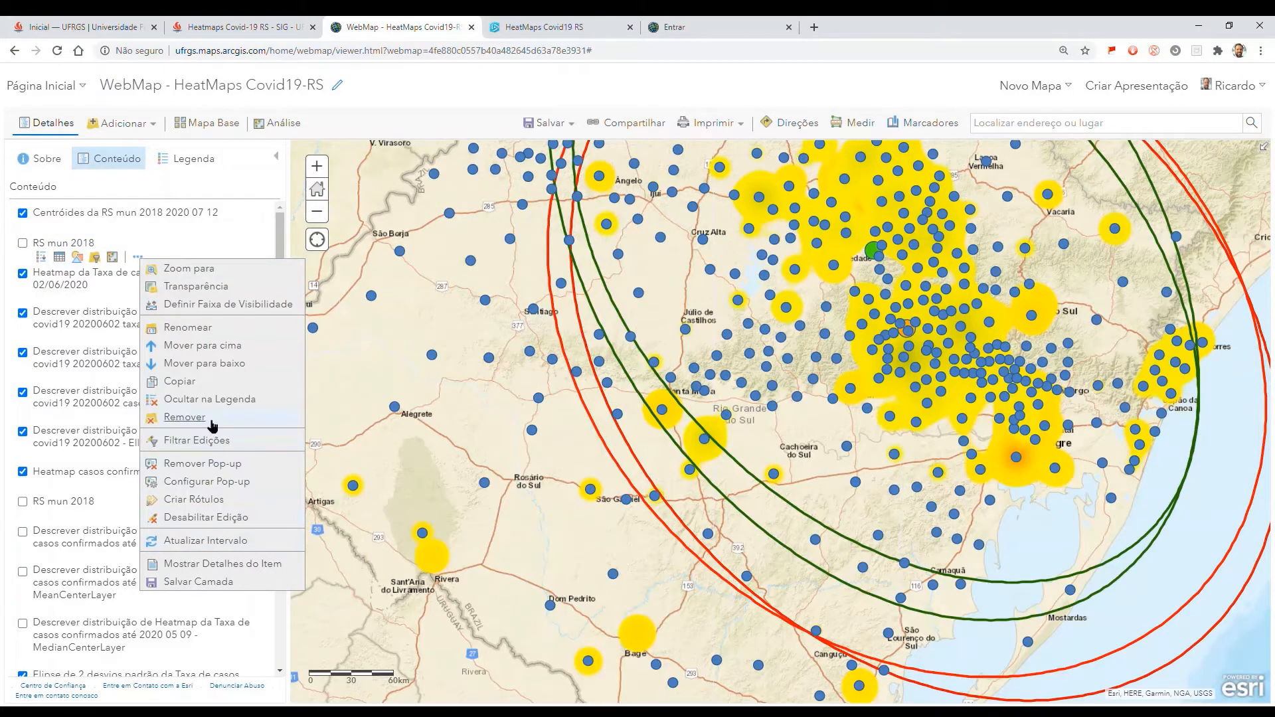
pyautogui.click(184, 416)
pyautogui.click(644, 438)
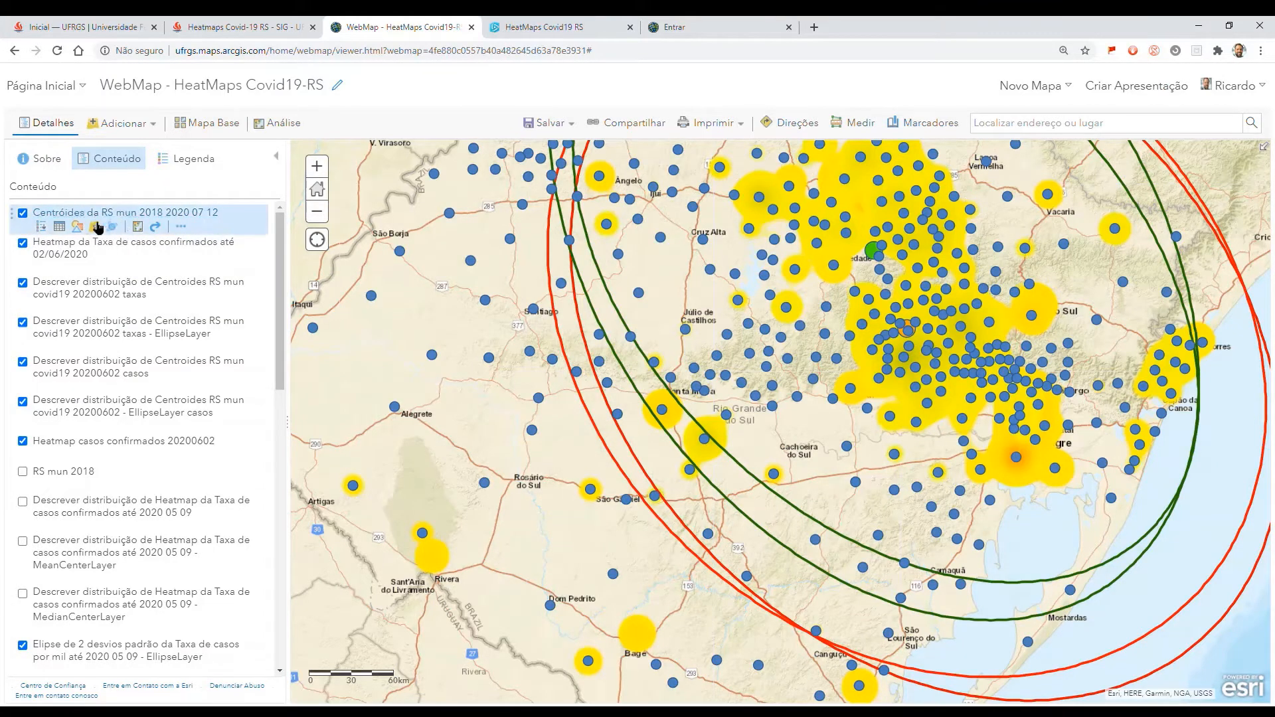
# Step: Rename the new centroids layer as Heatmap_casos_confirmados_20200712
pyautogui.click(186, 227)
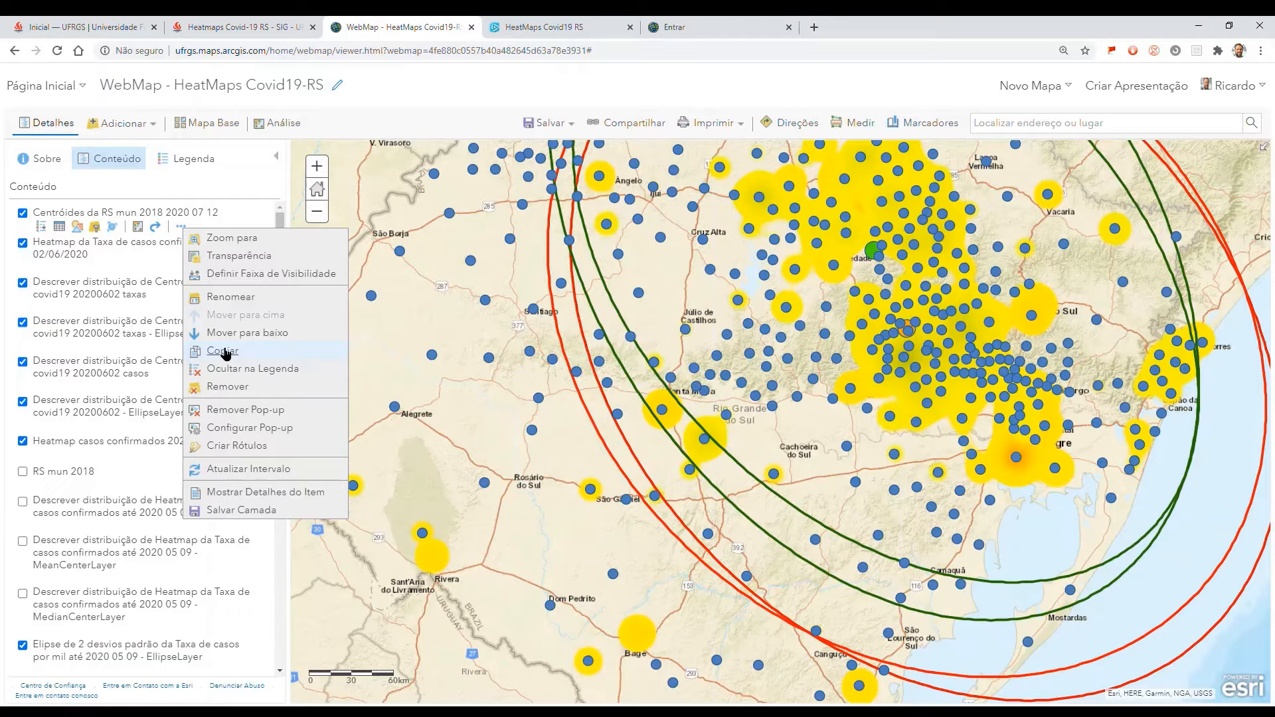
pyautogui.click(137, 214)
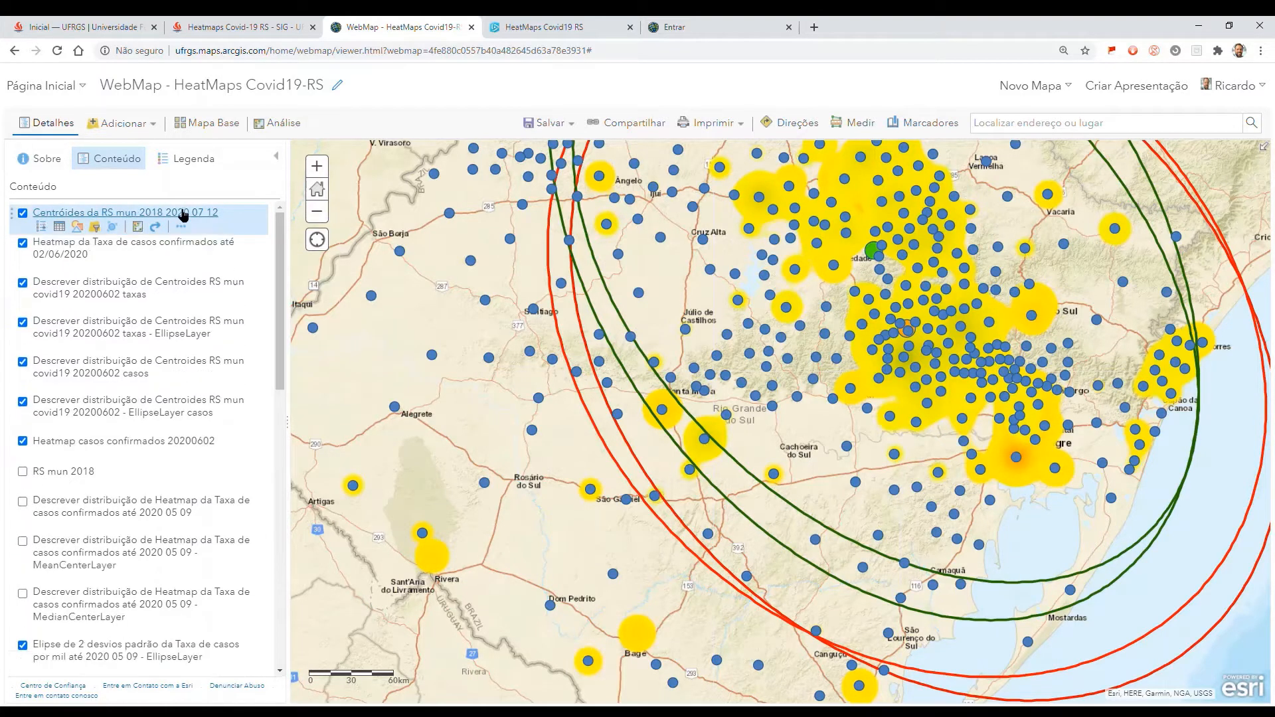
pyautogui.click(180, 226)
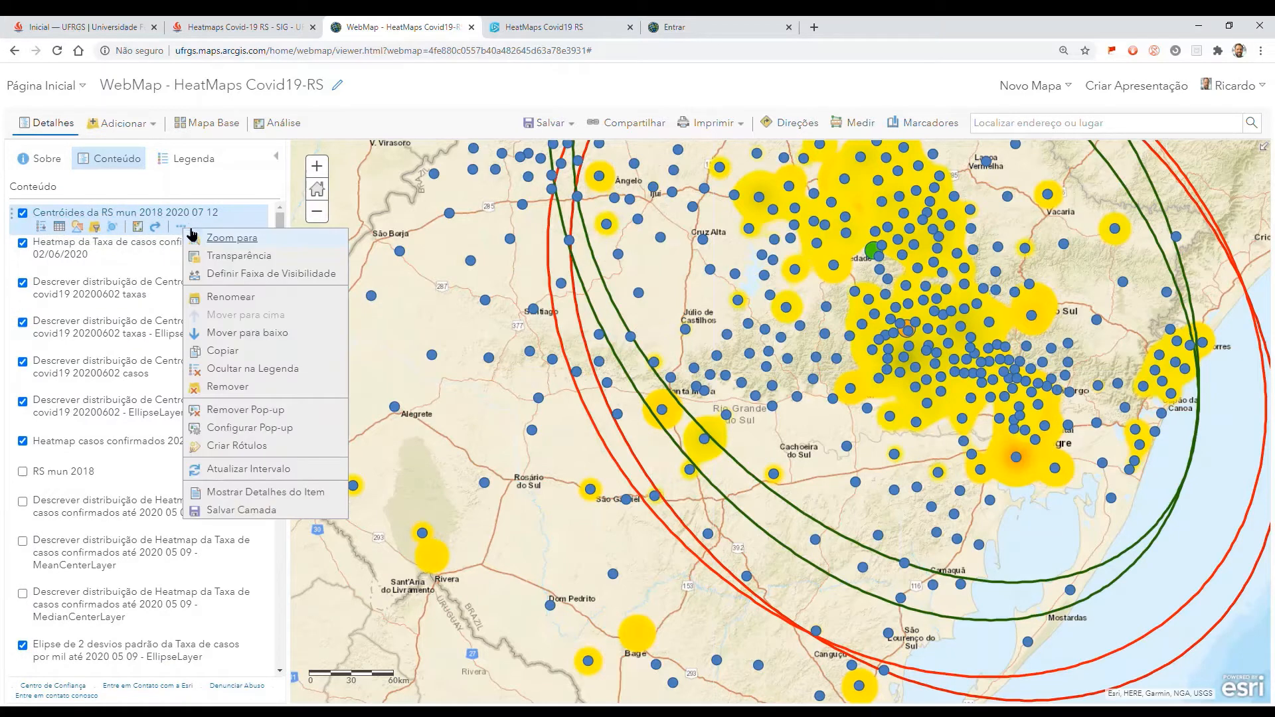
pyautogui.click(229, 297)
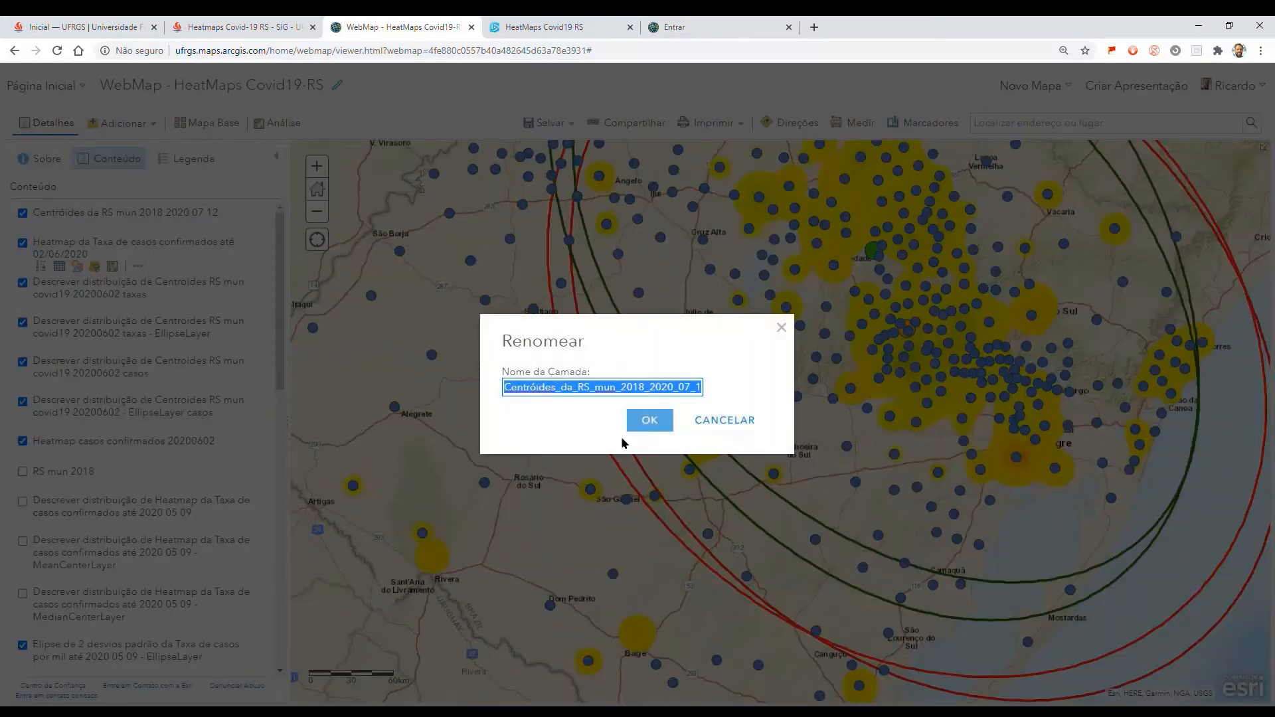
pyautogui.write('Heatmap_casos_confirmados_20200602')
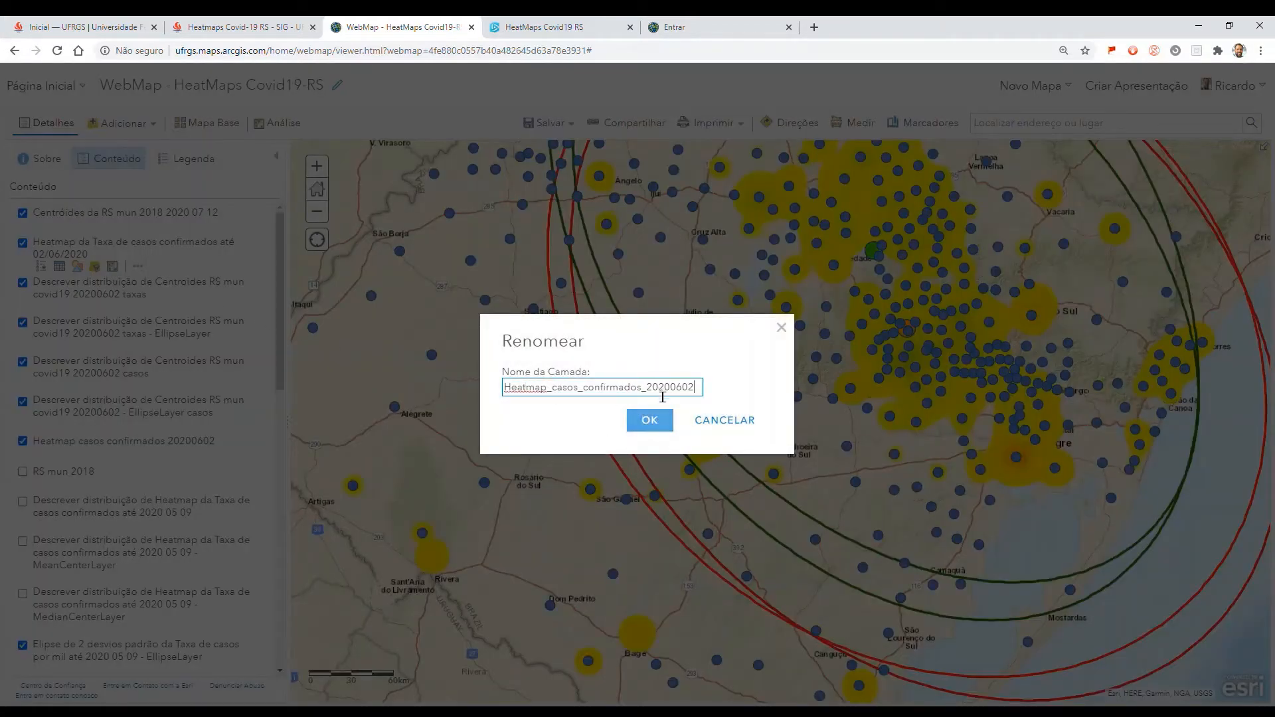
pyautogui.click(690, 393)
pyautogui.click(649, 420)
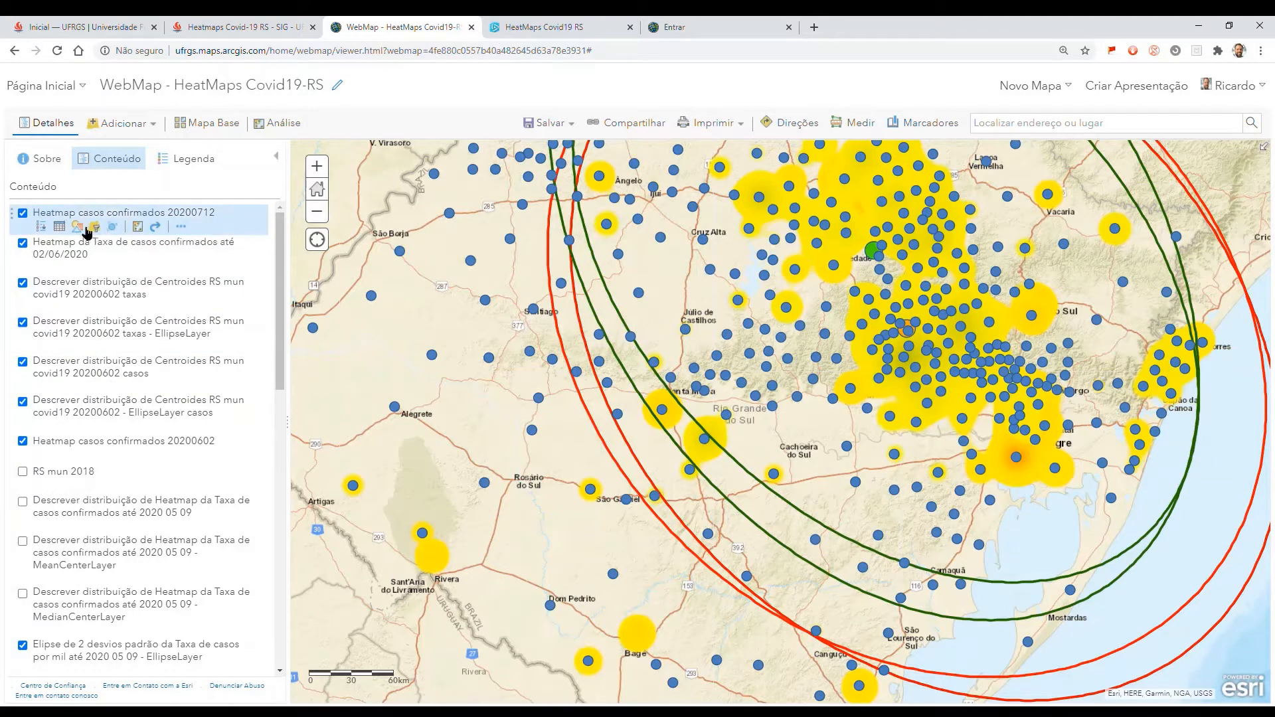
# Step: Filter the Heatmap casos confirmados 20200712 layer to features where Confirmado "não é" 0
pyautogui.click(94, 228)
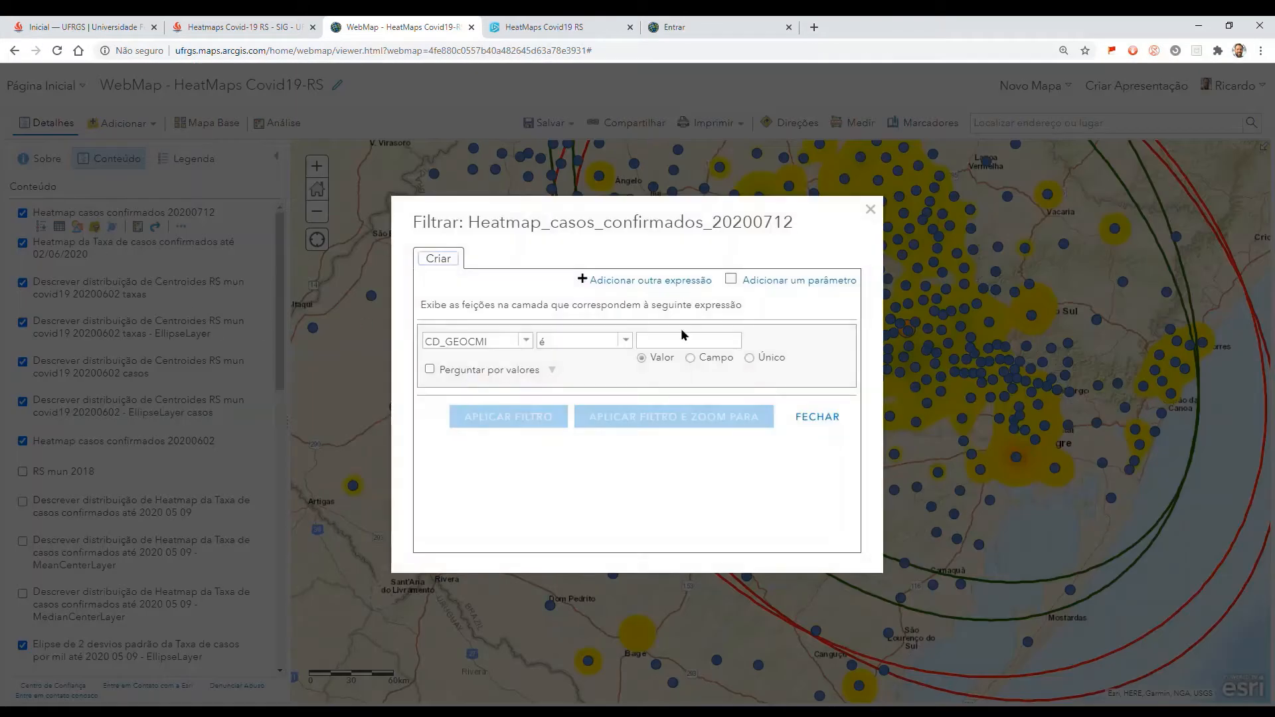
pyautogui.click(527, 341)
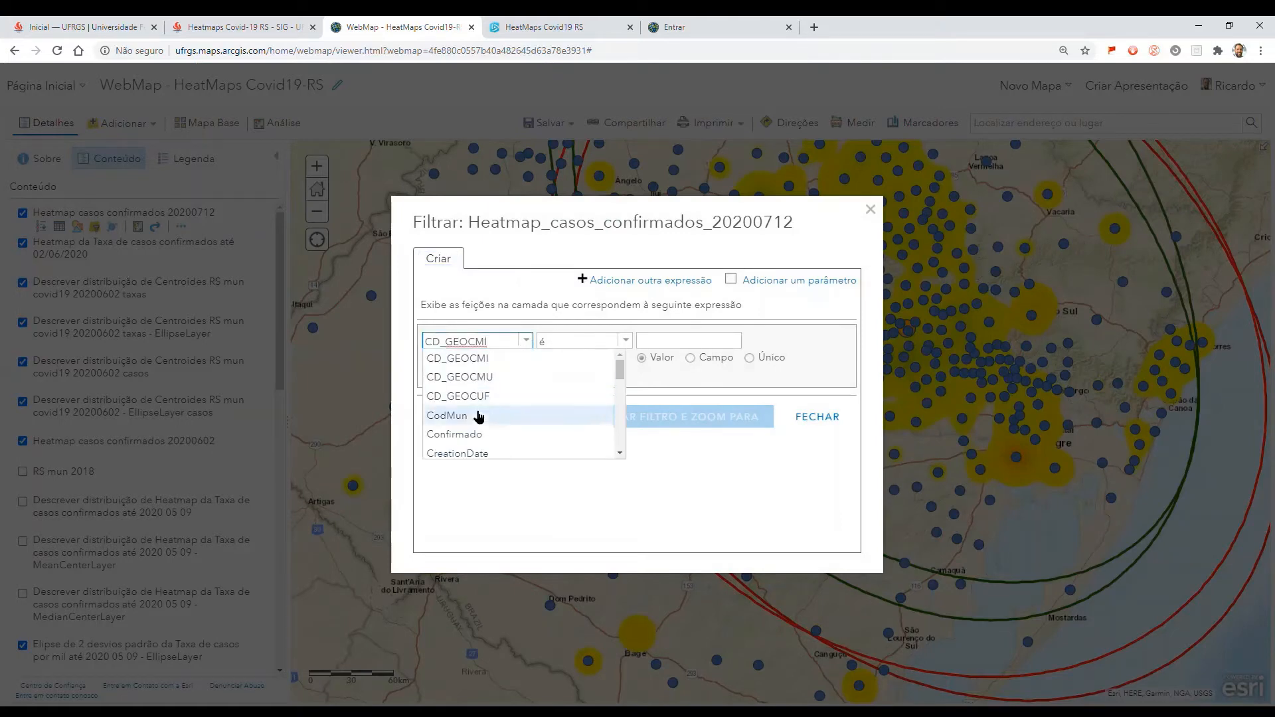
pyautogui.click(498, 435)
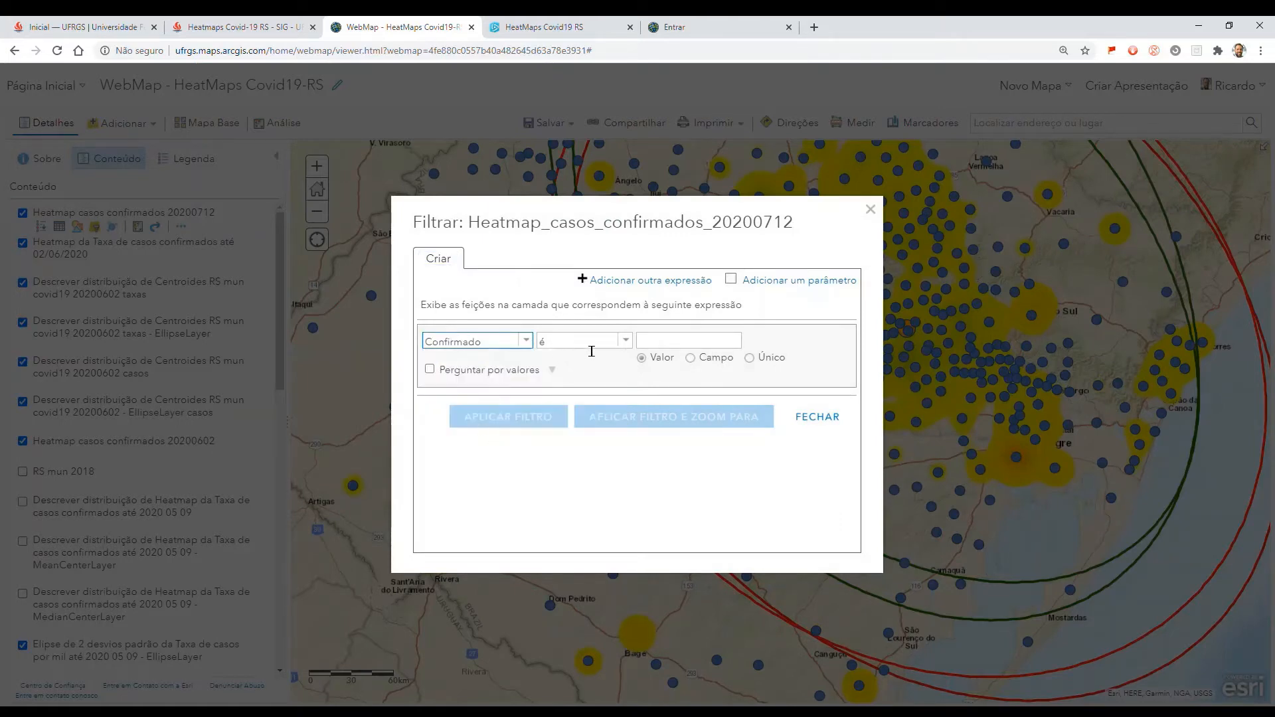
pyautogui.click(625, 341)
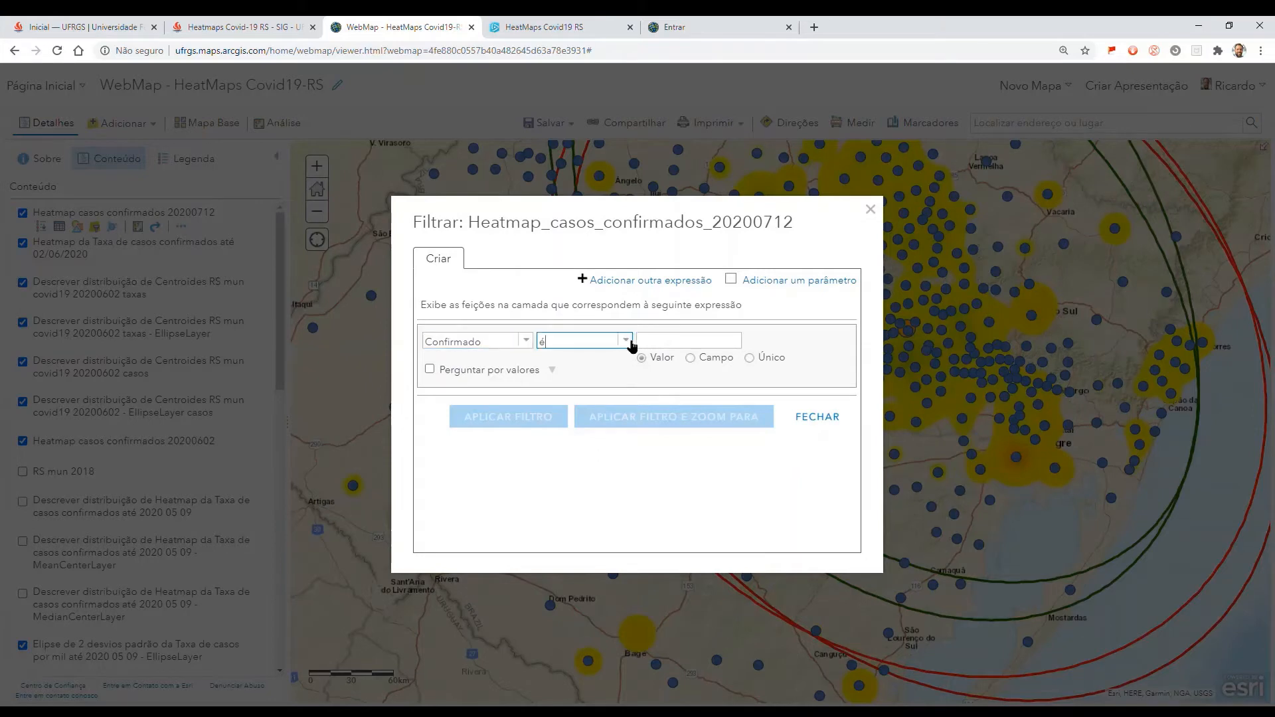
pyautogui.click(572, 376)
pyautogui.click(693, 352)
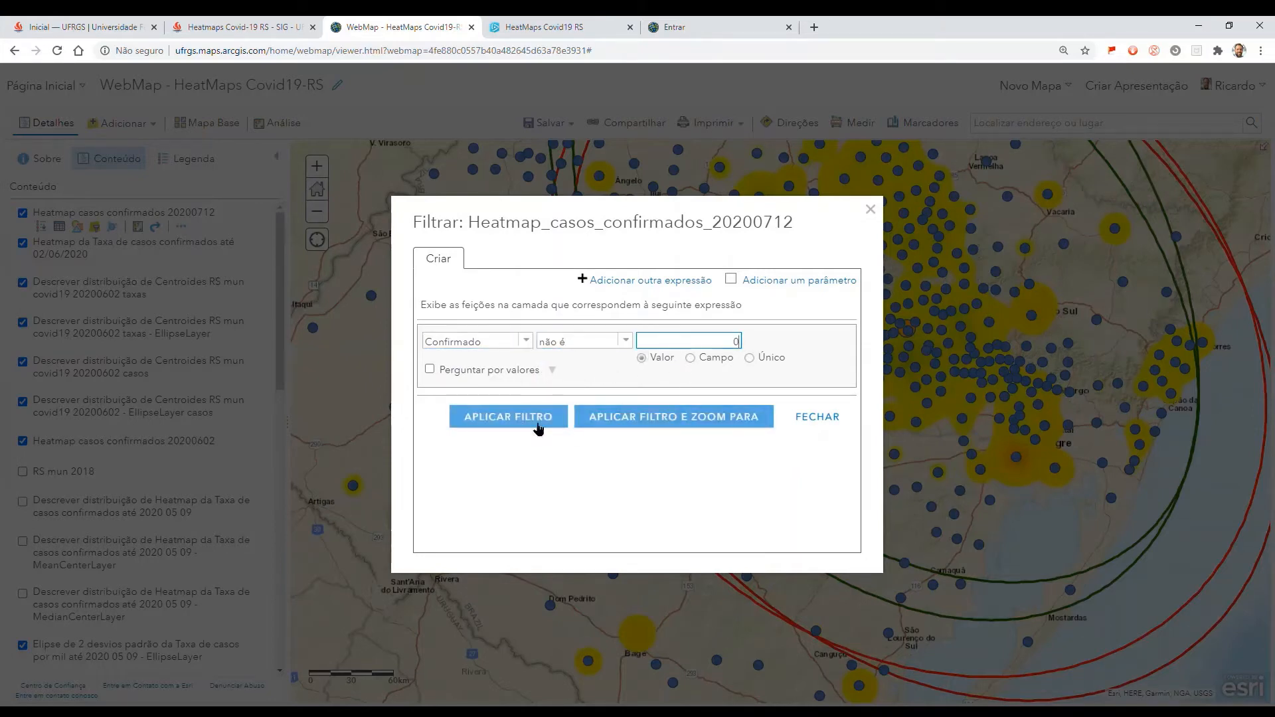
pyautogui.click(535, 423)
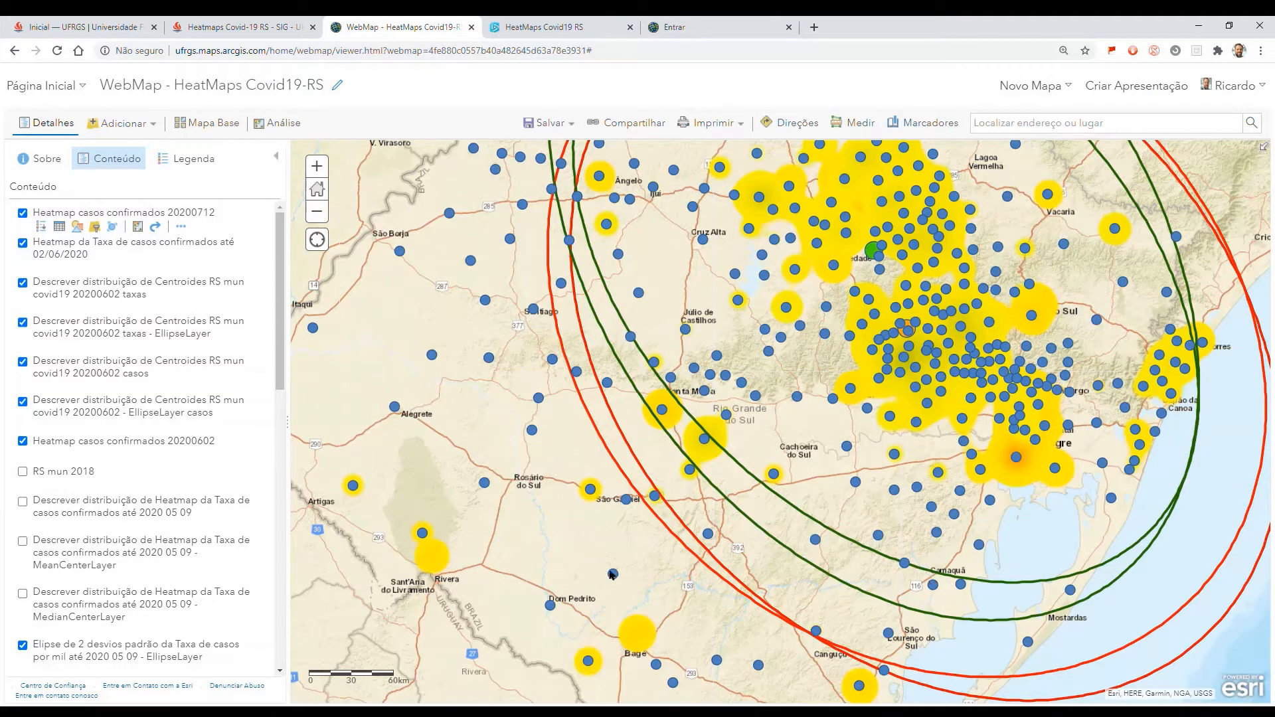
# Step: Style the Heatmap casos confirmados 20200712 layer by the Confirmado attribute using the Mapa de Aquecimento drawing style
pyautogui.moveTo(371, 419); pyautogui.dragTo(535, 374)
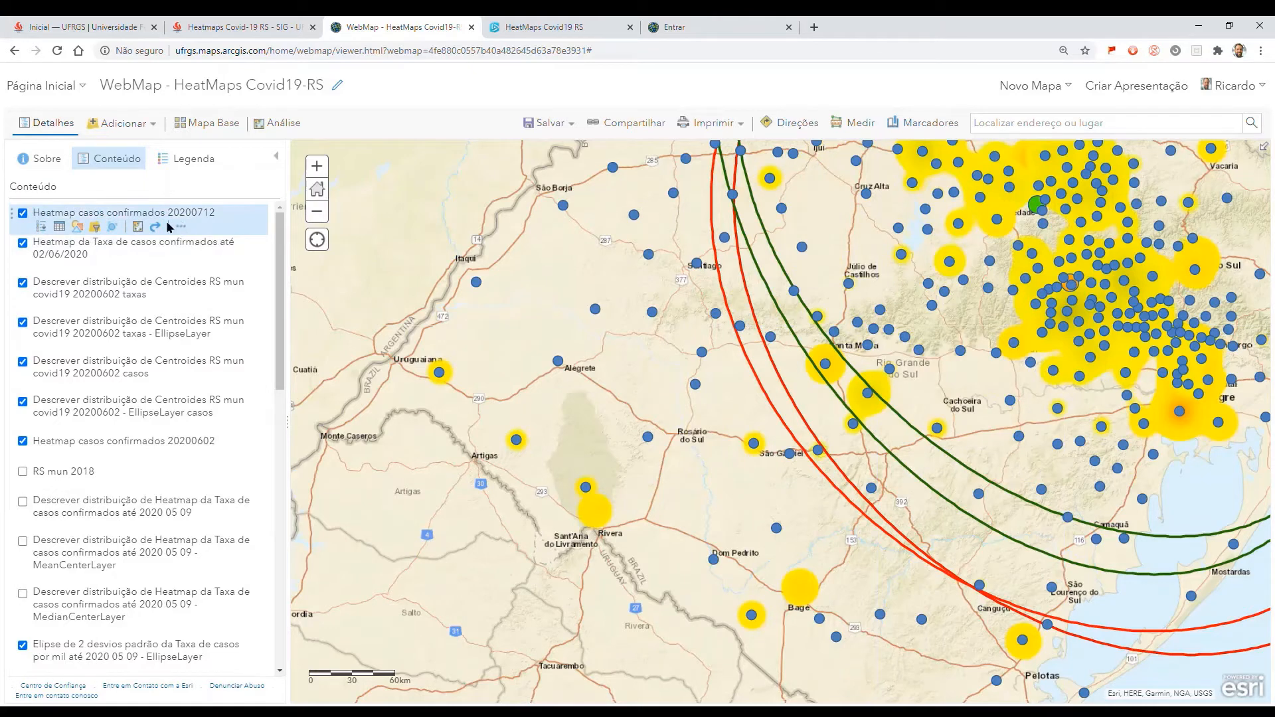
pyautogui.click(80, 227)
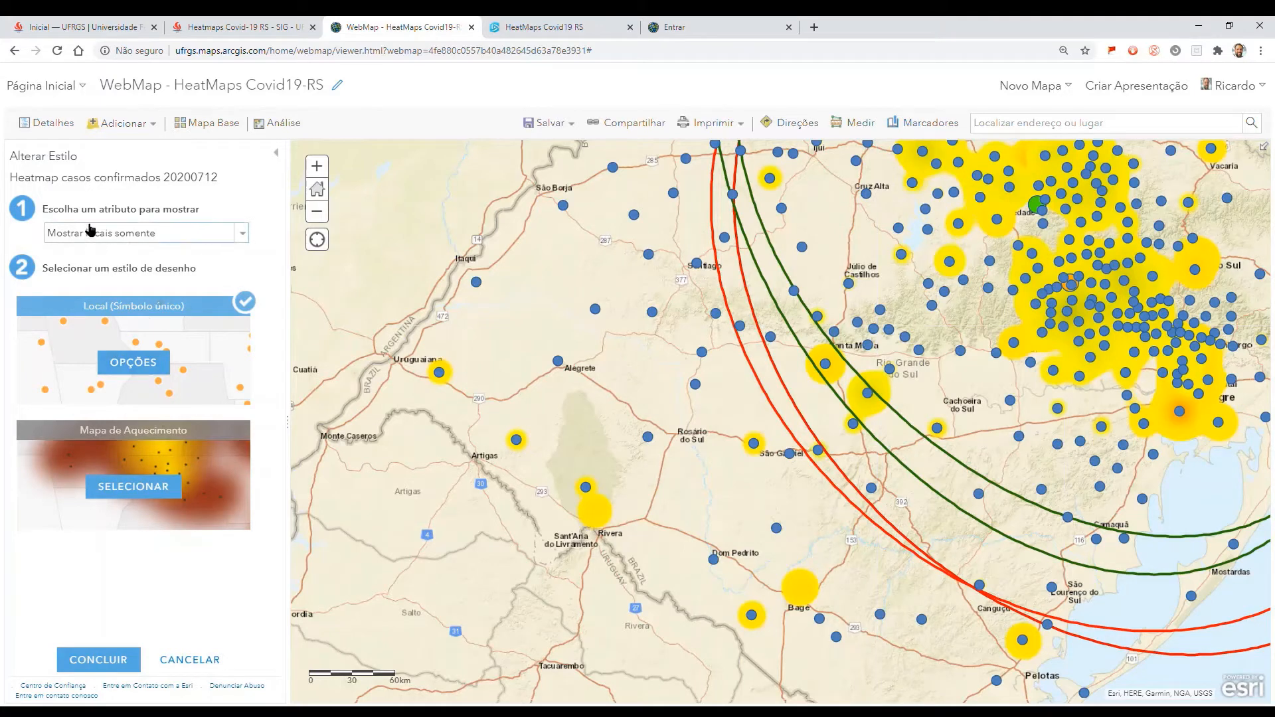
pyautogui.click(243, 233)
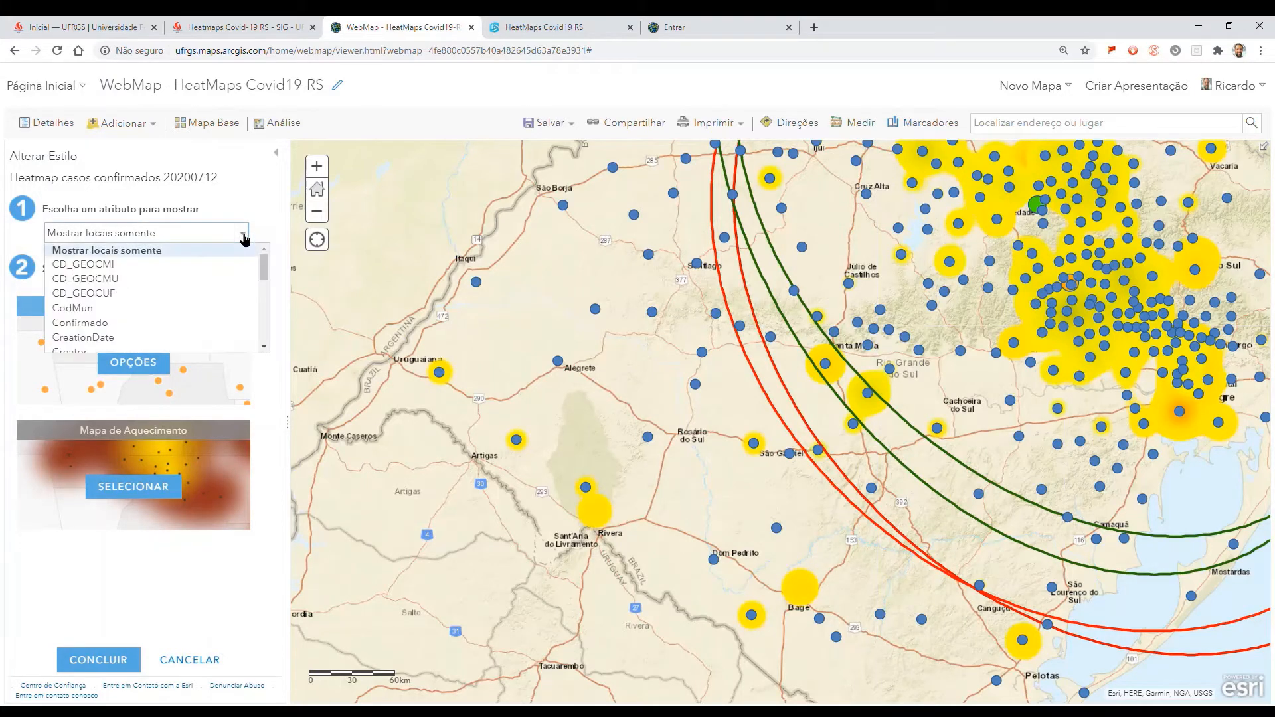
pyautogui.click(93, 324)
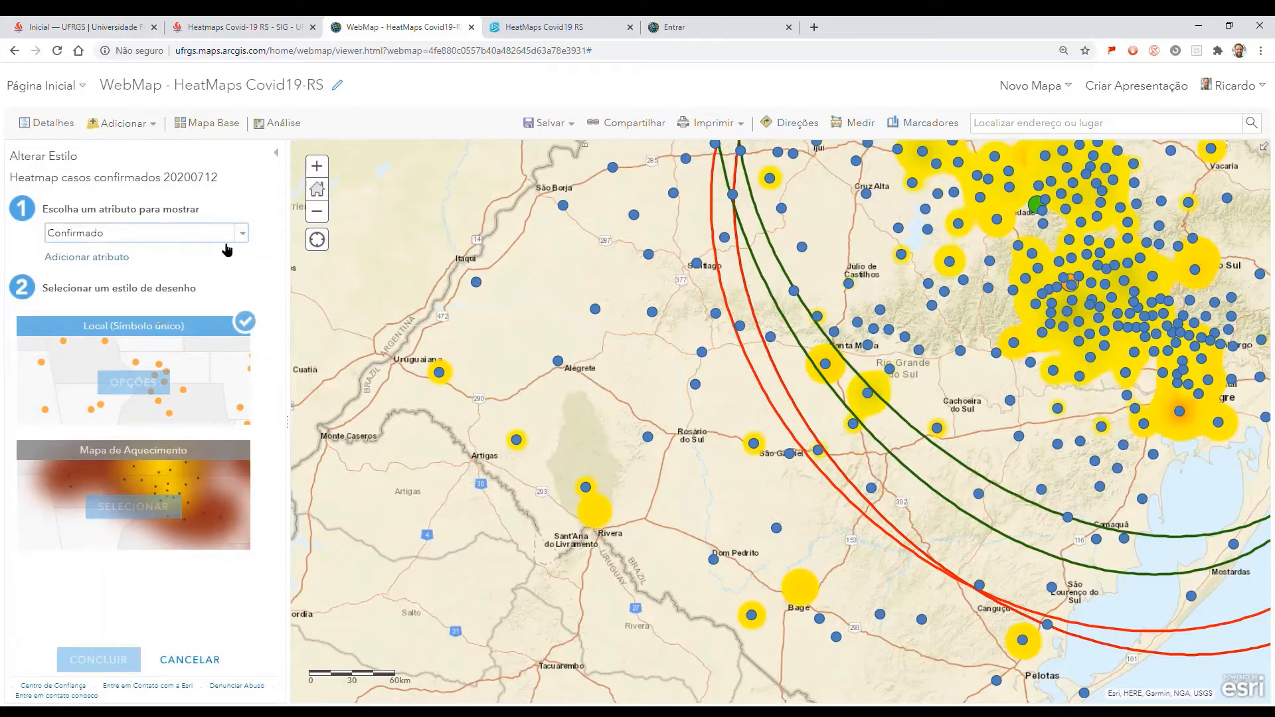
pyautogui.scroll(-3, 174, 584)
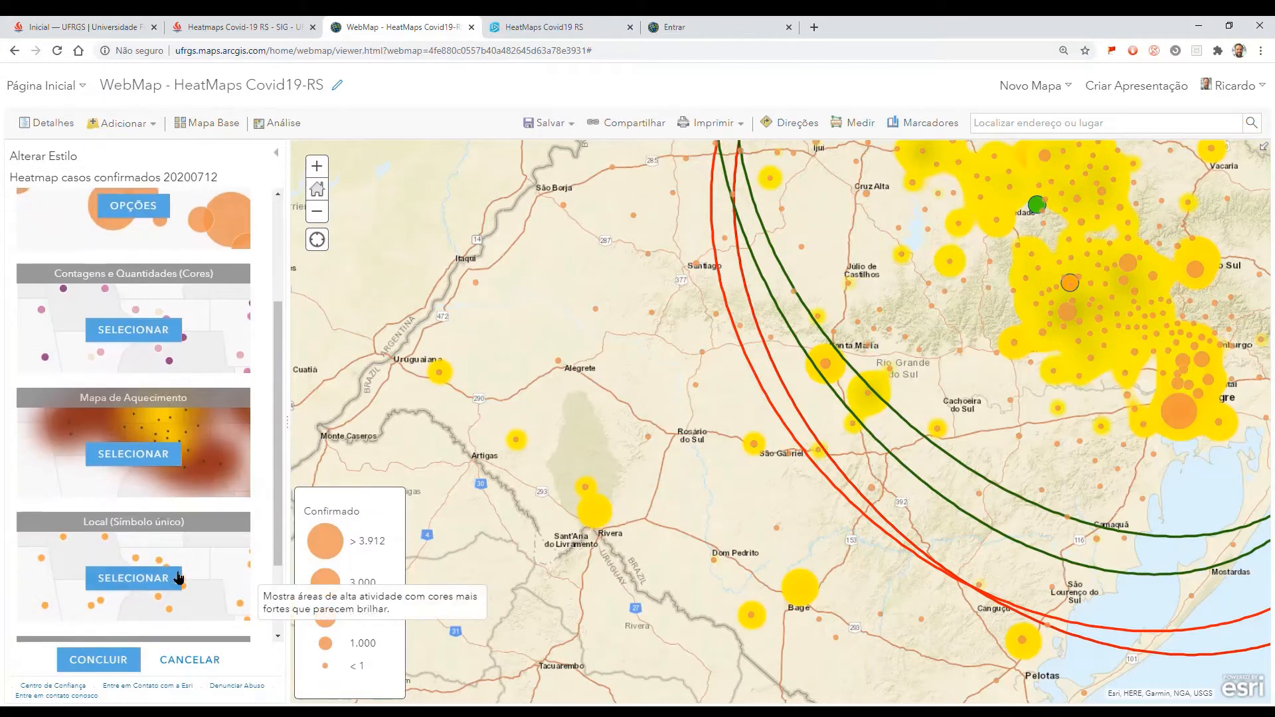
pyautogui.click(136, 455)
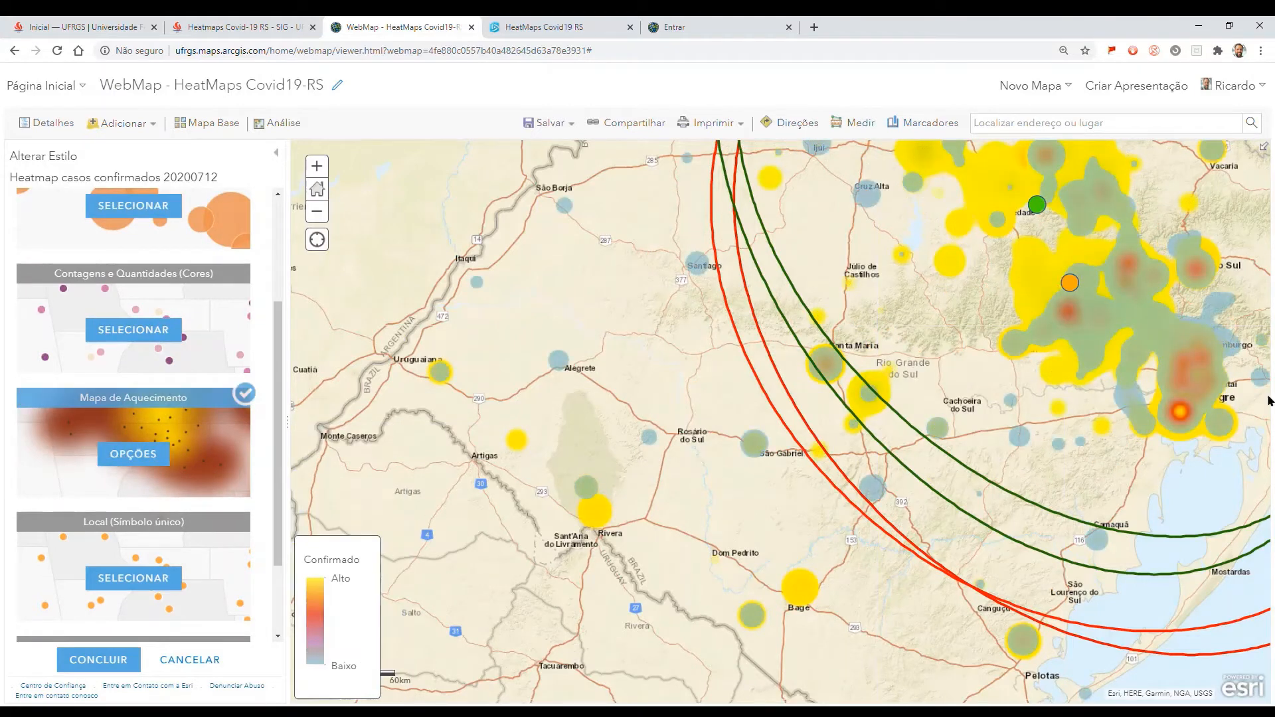
# Step: Apply the heat map style to the Heatmap casos confirmados 20200712 layer and make a copy of that layer
pyautogui.moveTo(1006, 393); pyautogui.dragTo(761, 351)
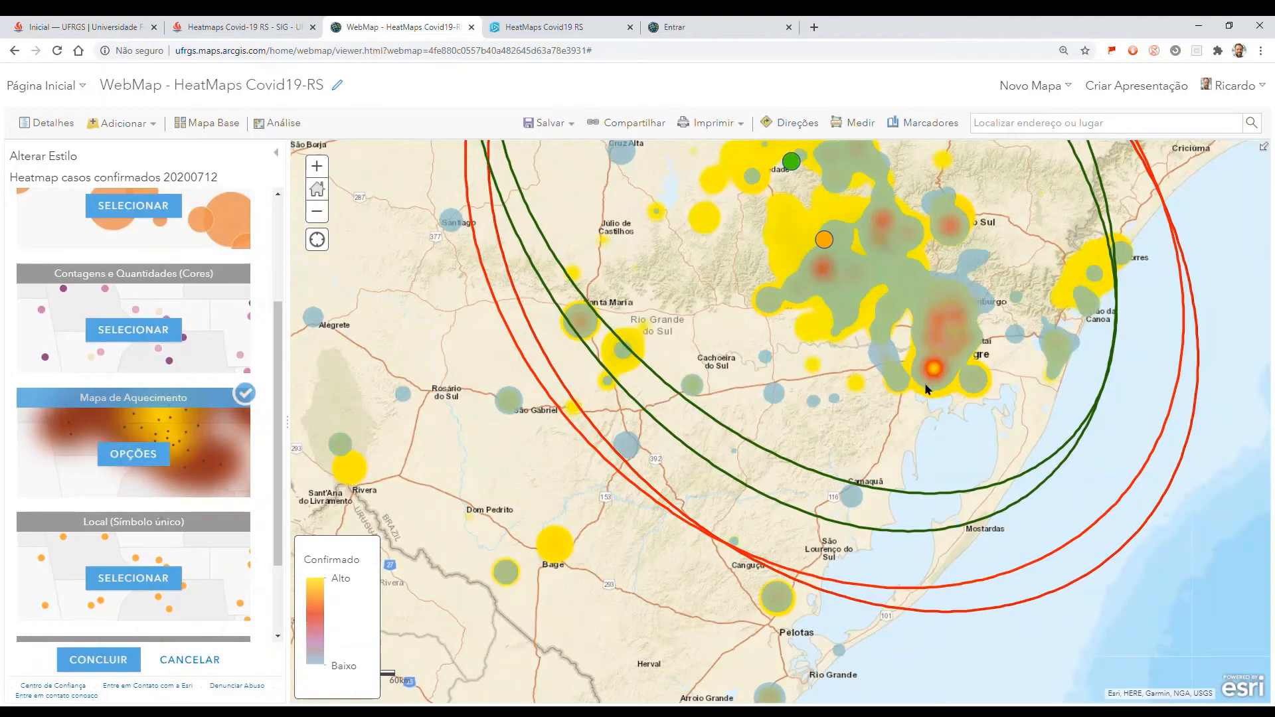
pyautogui.scroll(-2, 928, 388)
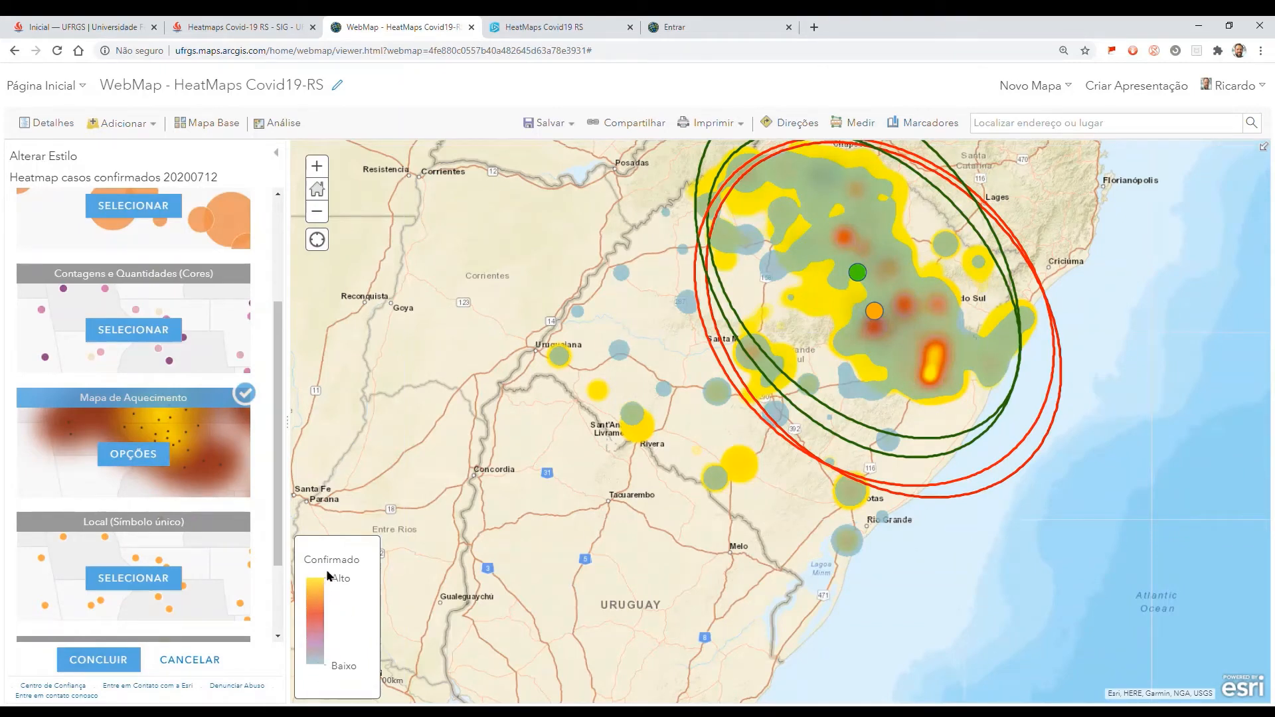
pyautogui.click(103, 659)
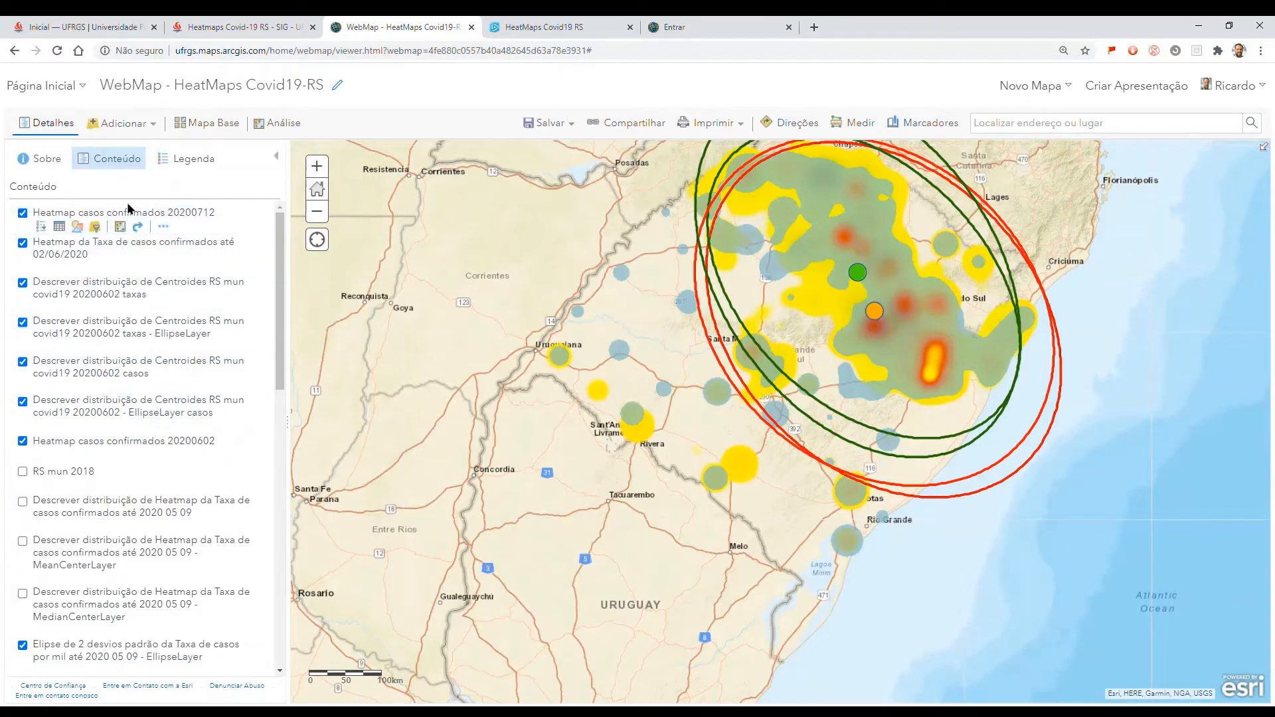
pyautogui.click(163, 227)
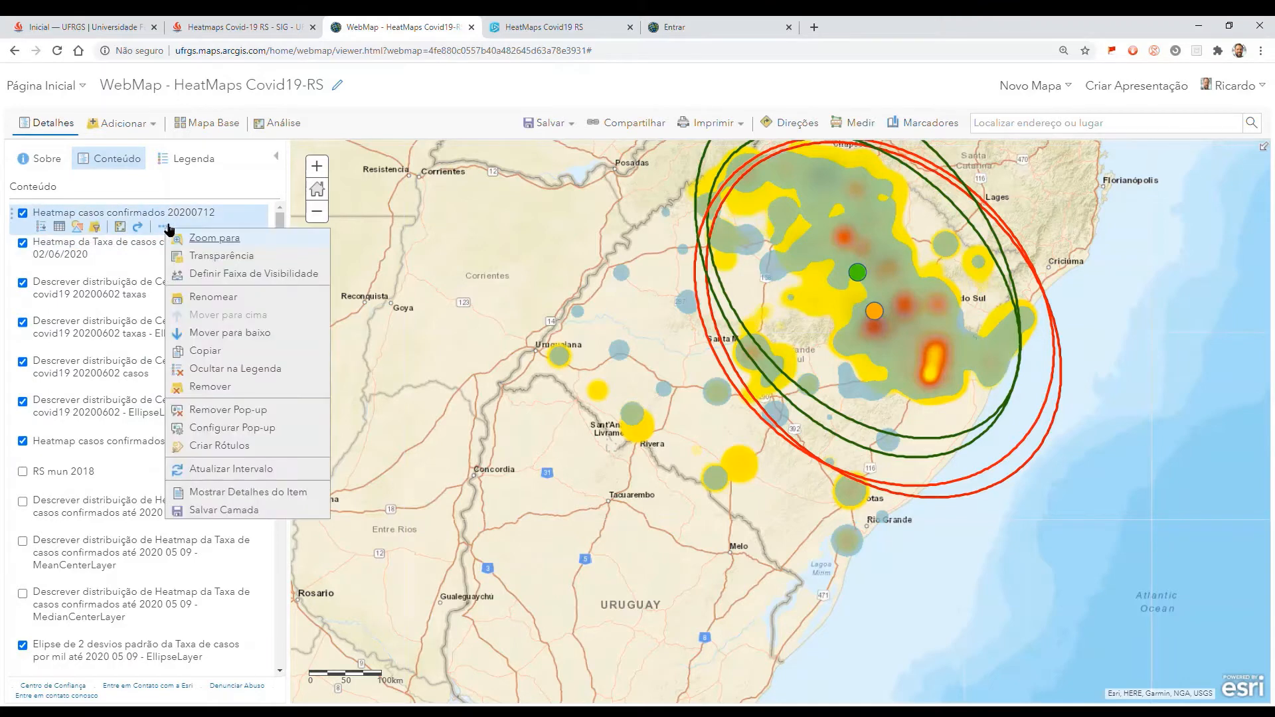
pyautogui.click(221, 357)
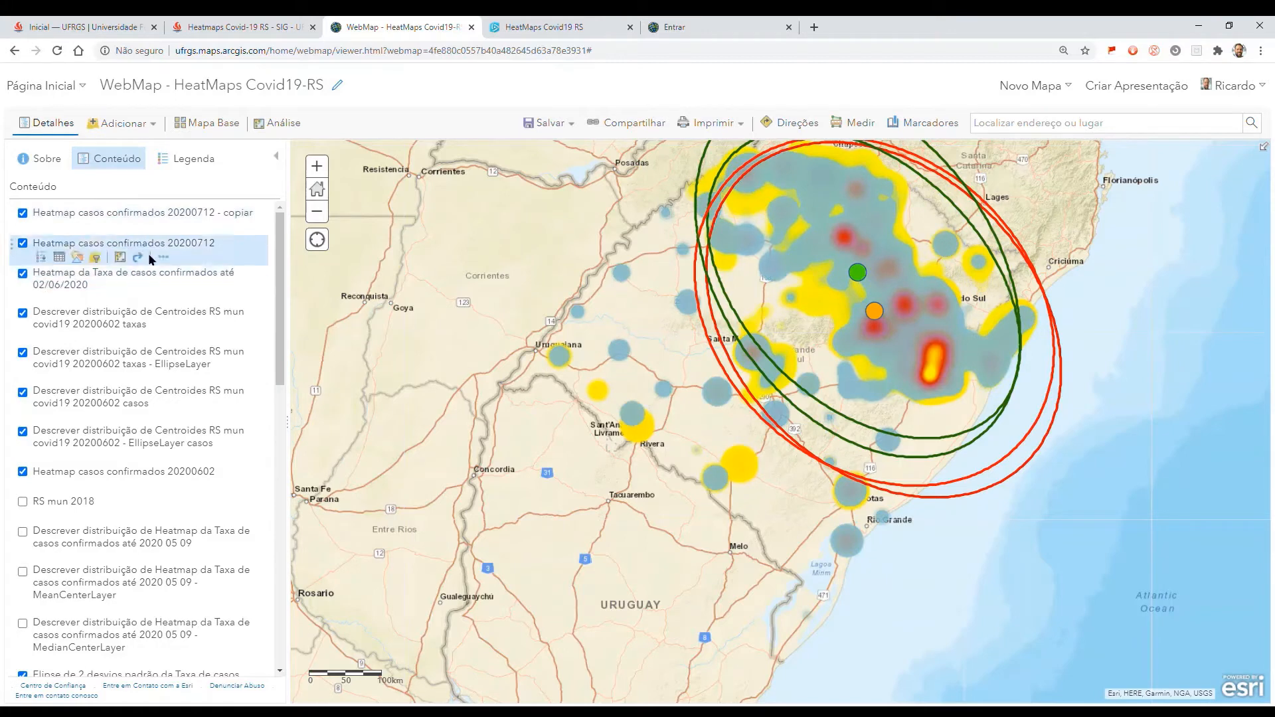
# Step: Rename the copied layer as Heatmap_taxa_20200712
pyautogui.click(138, 226)
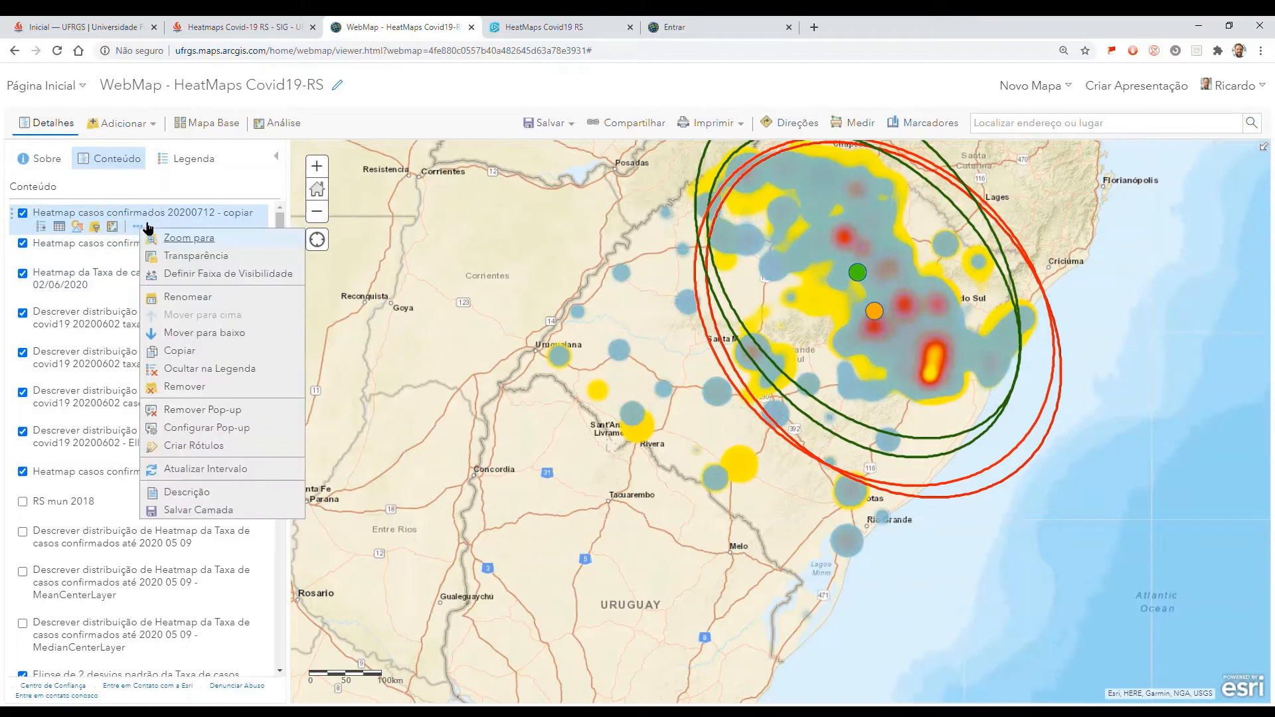
pyautogui.click(199, 297)
pyautogui.moveTo(541, 389); pyautogui.dragTo(392, 392)
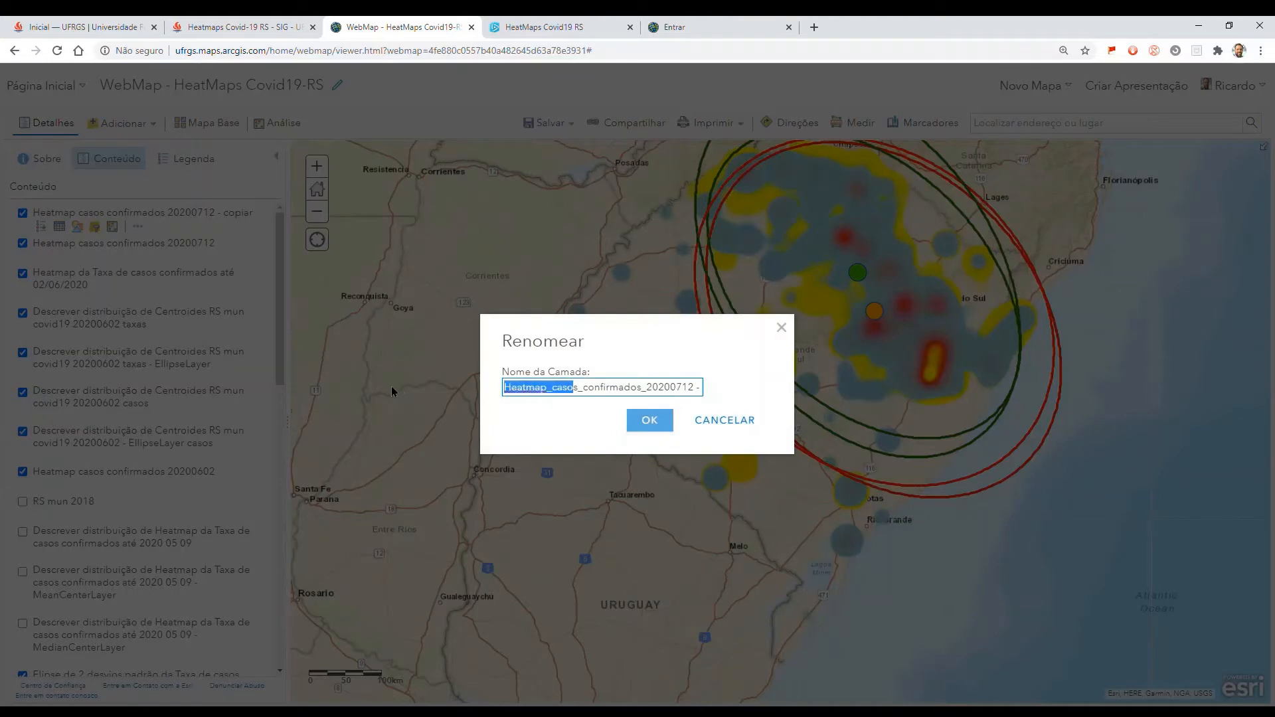
pyautogui.click(557, 403)
pyautogui.write('taxa')
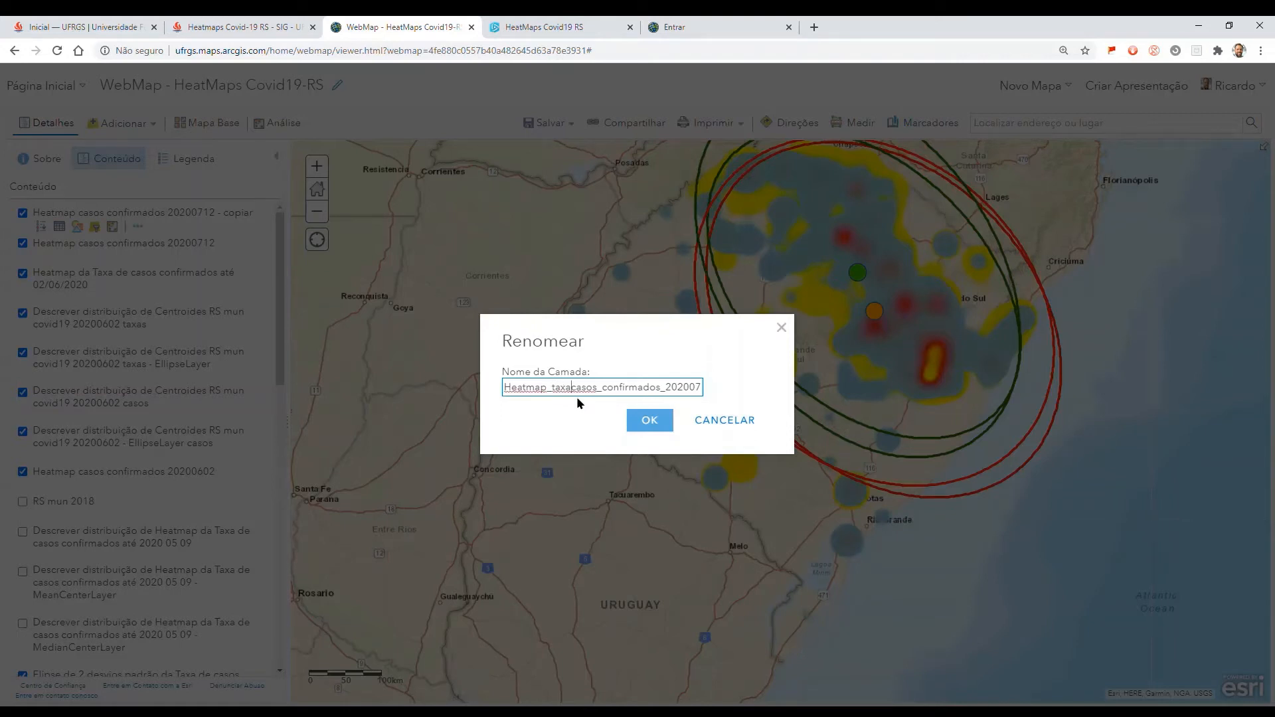
pyautogui.write('_')
pyautogui.press('Delete')
pyautogui.press('Delete')
pyautogui.press('Delete')
pyautogui.press('Delete')
pyautogui.press('Delete')
pyautogui.press('Delete')
pyautogui.press('Delete')
pyautogui.press('Delete')
pyautogui.press('Delete')
pyautogui.press('Delete')
pyautogui.press('Delete')
pyautogui.press('Delete')
pyautogui.press('Delete')
pyautogui.press('Delete')
pyautogui.press('Delete')
pyautogui.press('Delete')
pyautogui.press('Delete')
pyautogui.press('Delete')
pyautogui.press('Delete')
pyautogui.press('Delete')
pyautogui.press('Delete')
pyautogui.press('Delete')
pyautogui.press('Delete')
pyautogui.press('Delete')
pyautogui.press('Delete')
pyautogui.press('Delete')
pyautogui.press('Delete')
pyautogui.click(660, 420)
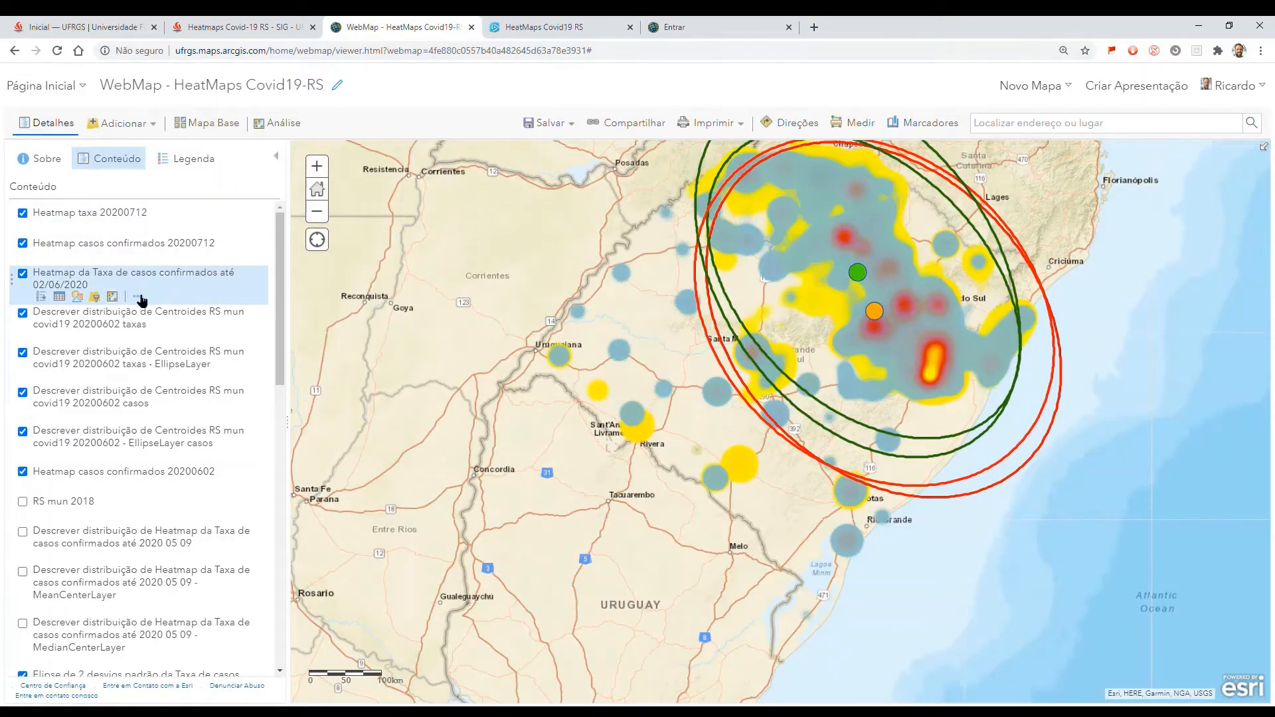
# Step: Copy the name text of the layer Heatmap da Taxa de casos confirmados até 02/06/2020
pyautogui.click(137, 297)
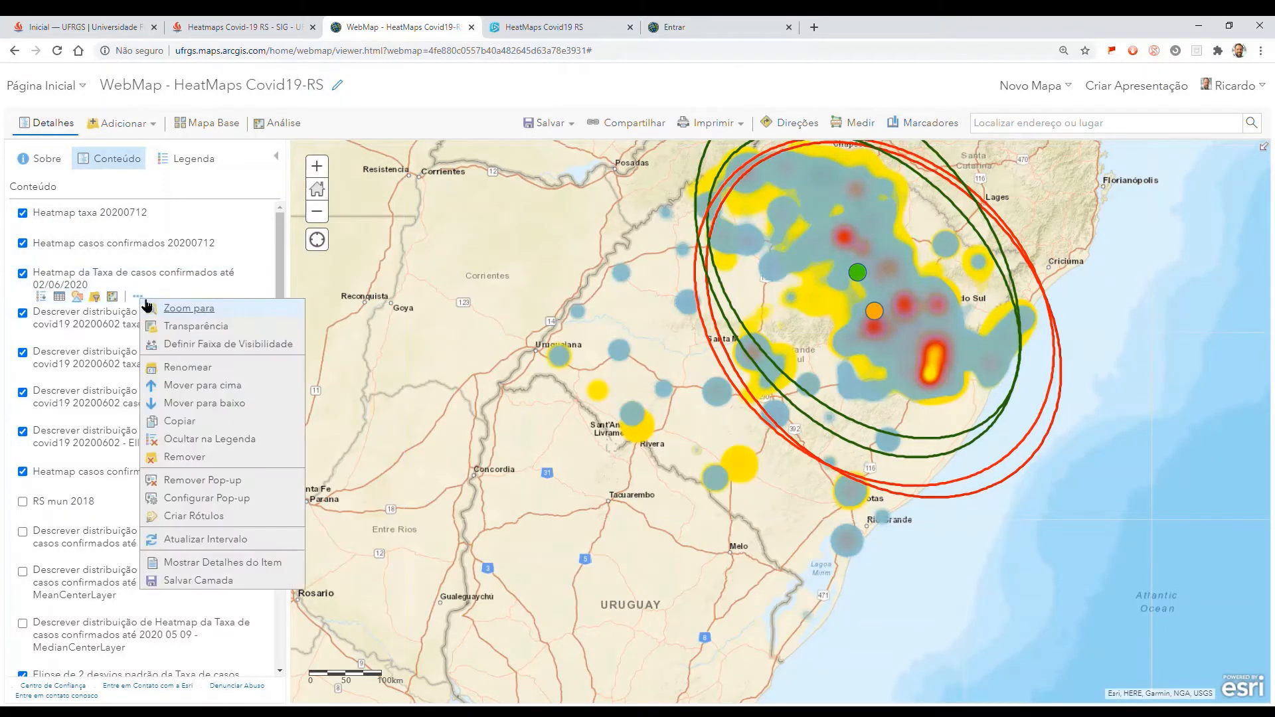
pyautogui.click(211, 368)
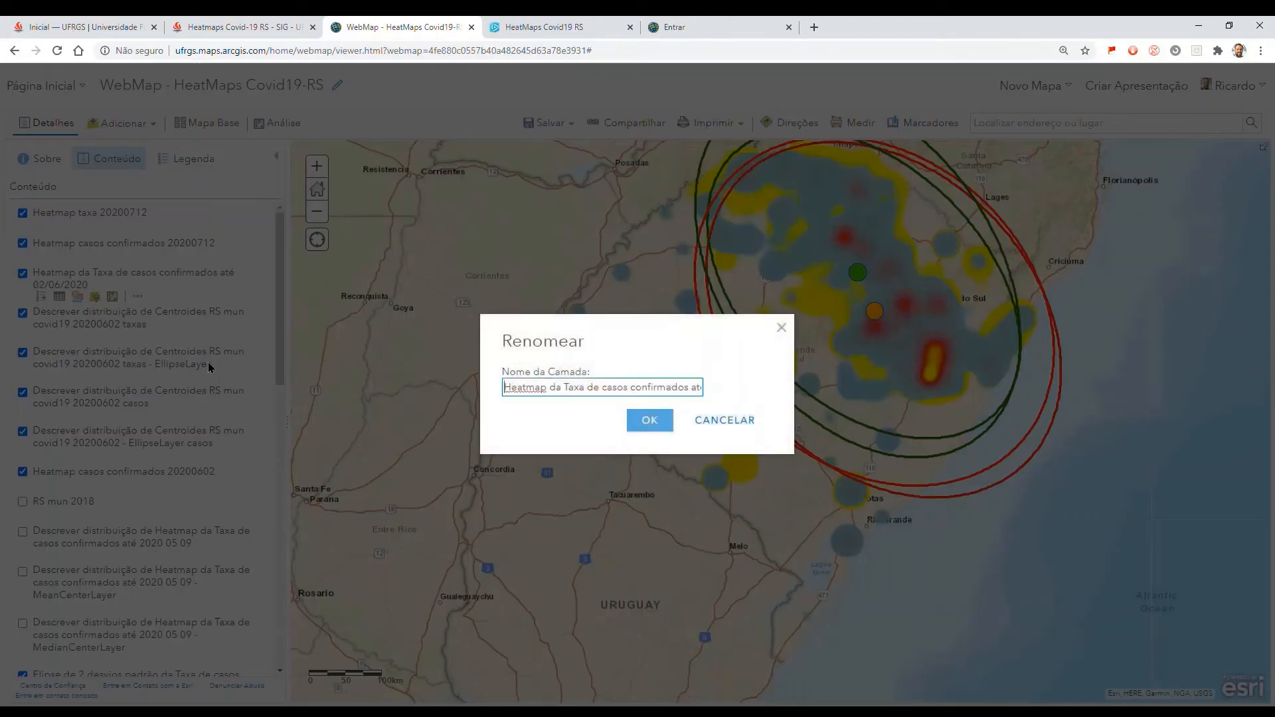
pyautogui.tripleClick(550, 400)
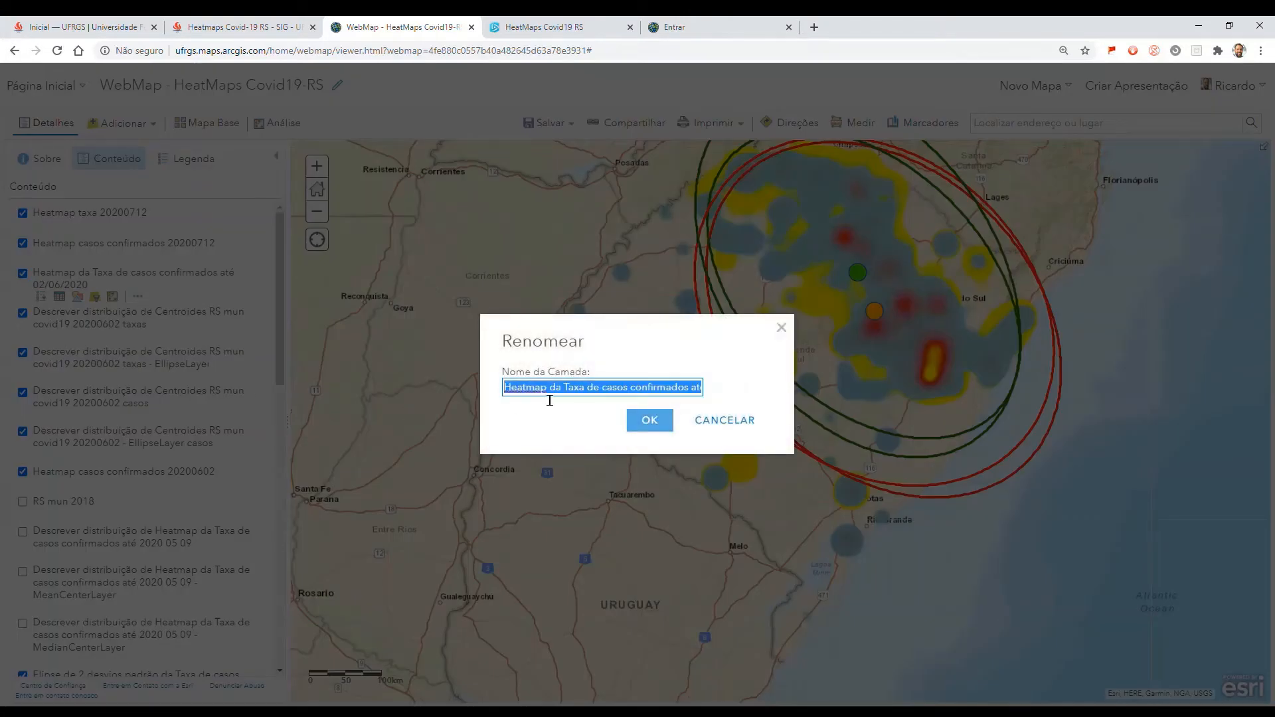
pyautogui.click(649, 421)
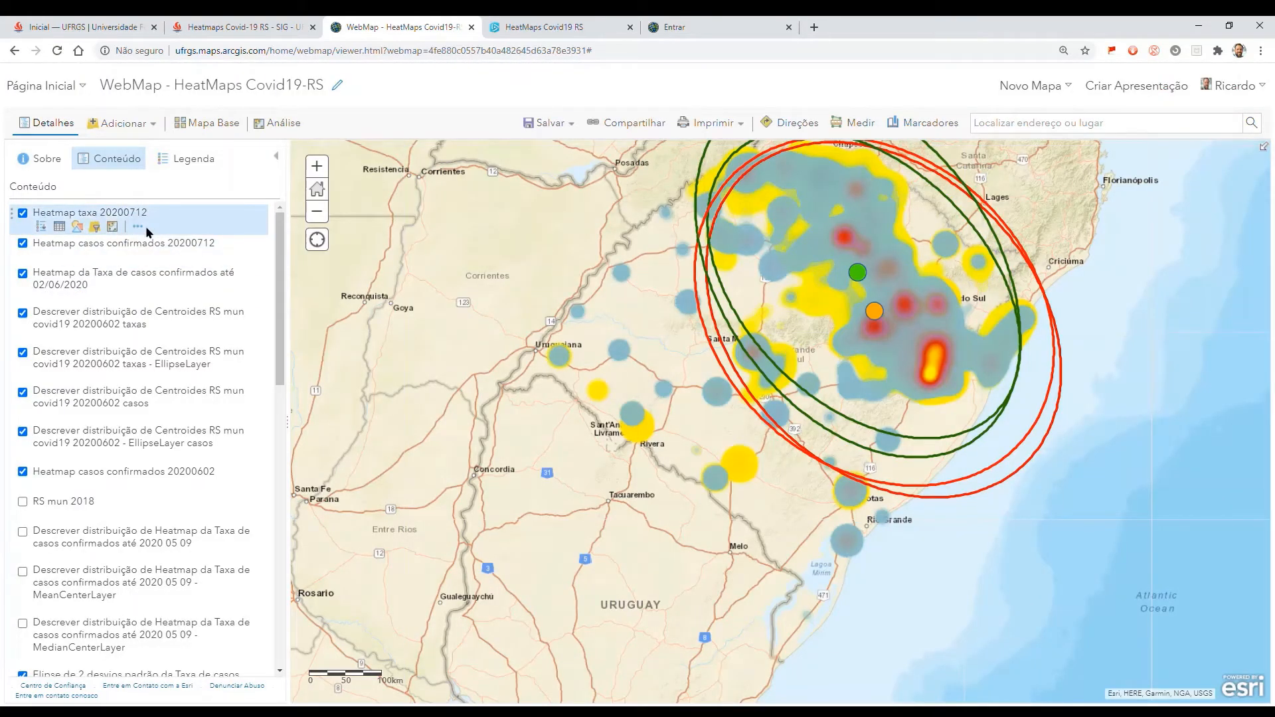
# Step: Rename the Heatmap taxa 20200712 layer as "Heatmap da Taxa de casos confirmados até 12/07/2020"
pyautogui.click(139, 226)
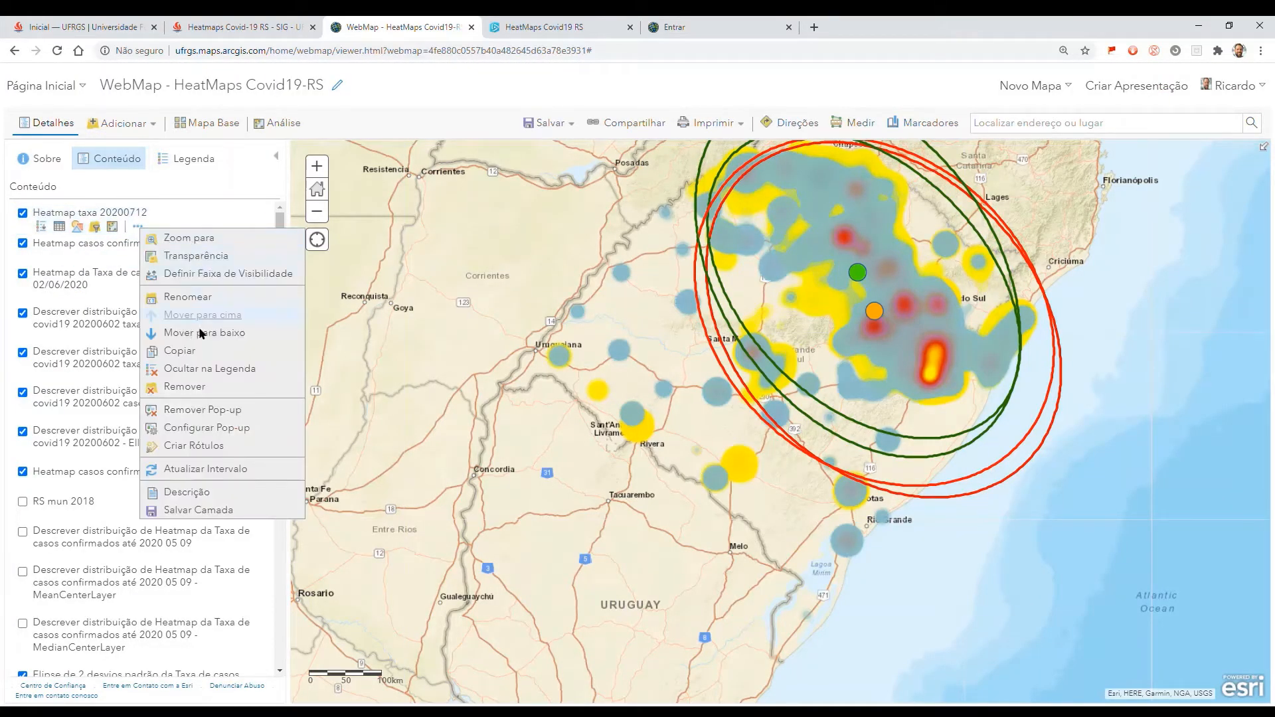
pyautogui.click(186, 297)
pyautogui.write('Taxa de casos confirmados até 02/06/2020')
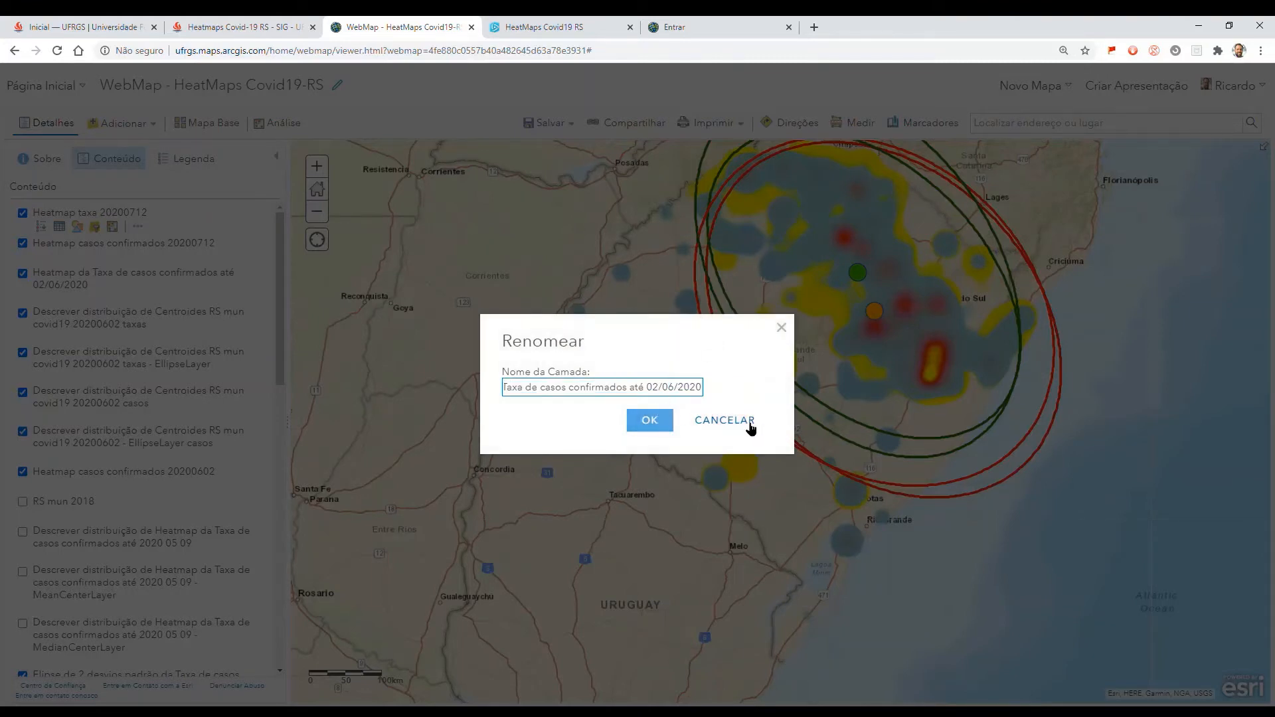
pyautogui.press('BackSpace')
pyautogui.write('121')
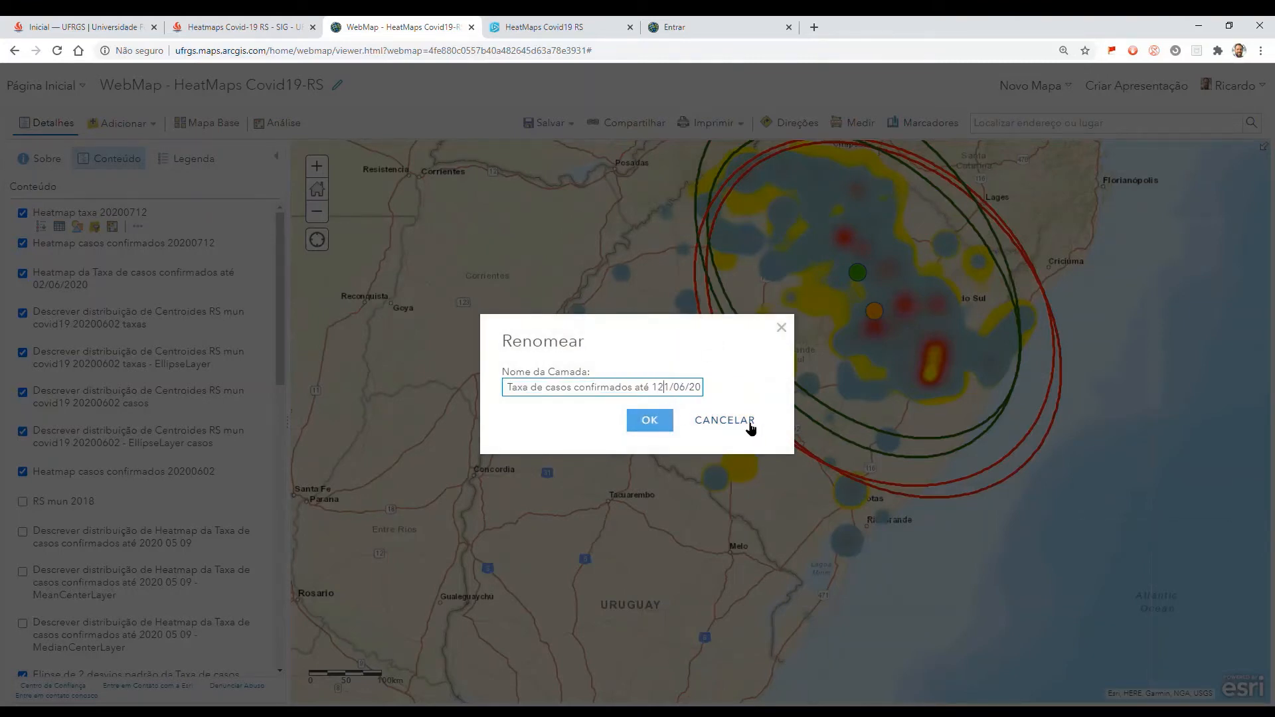
pyautogui.press('Delete')
pyautogui.press('Right')
pyautogui.click(646, 425)
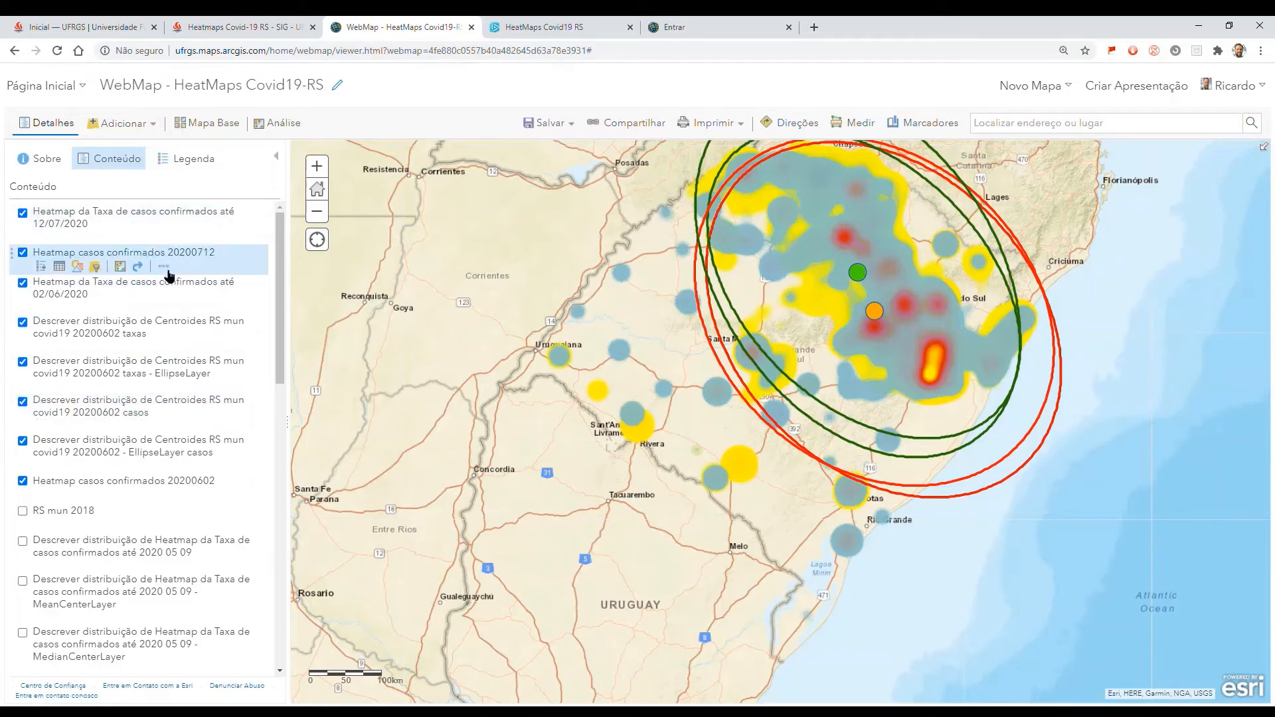
# Step: Rename the Heatmap casos confirmados 20200712 layer as "Heatmap dos casos confirmados 12/07/2020"
pyautogui.click(164, 266)
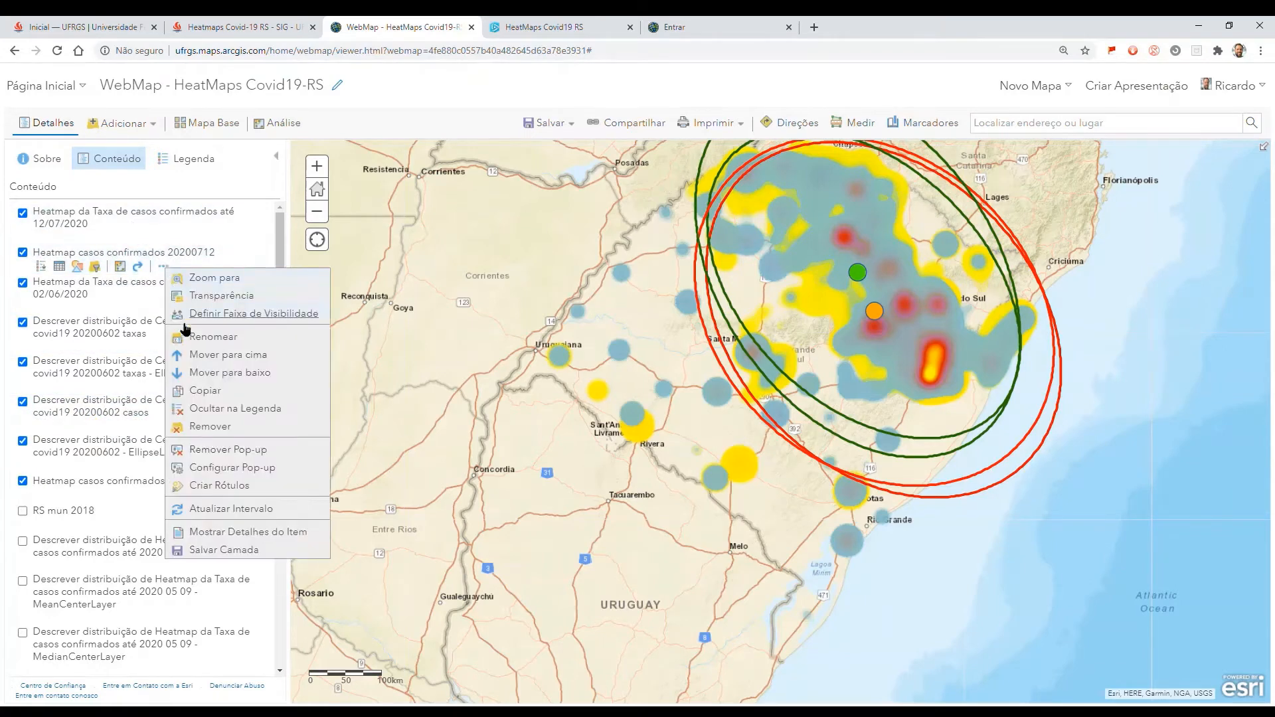
pyautogui.click(220, 342)
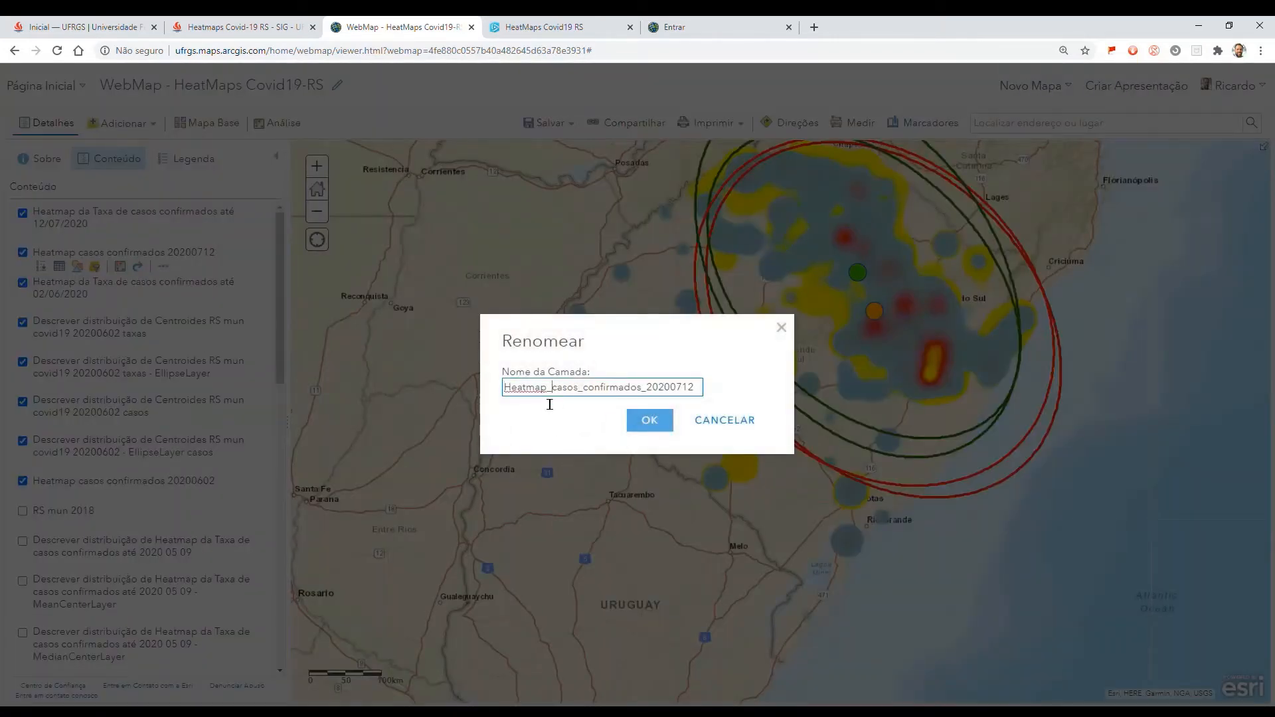
pyautogui.write('dos casos')
pyautogui.press('Delete')
pyautogui.press('Delete')
pyautogui.press('Delete')
pyautogui.press('Delete')
pyautogui.press('Delete')
pyautogui.press('Delete')
pyautogui.press('Delete')
pyautogui.press('Delete')
pyautogui.write('12/')
pyautogui.press('Right')
pyautogui.press('Right')
pyautogui.press('Right')
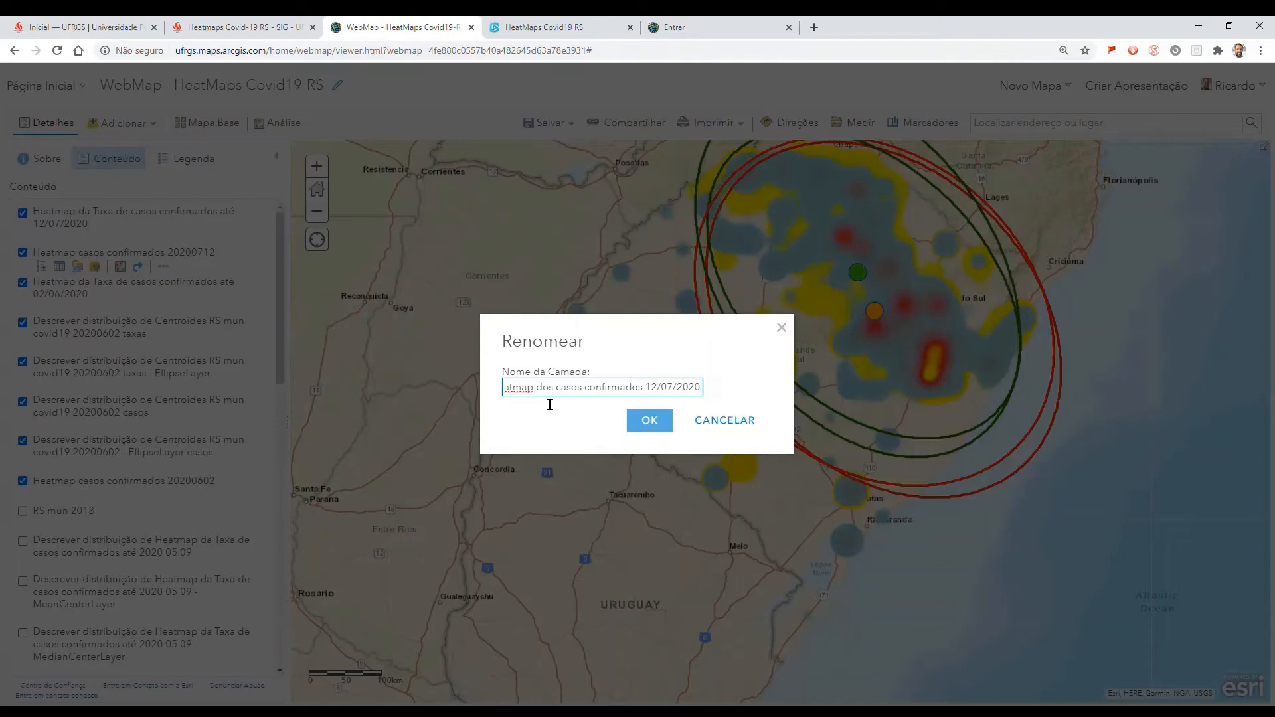
pyautogui.click(650, 419)
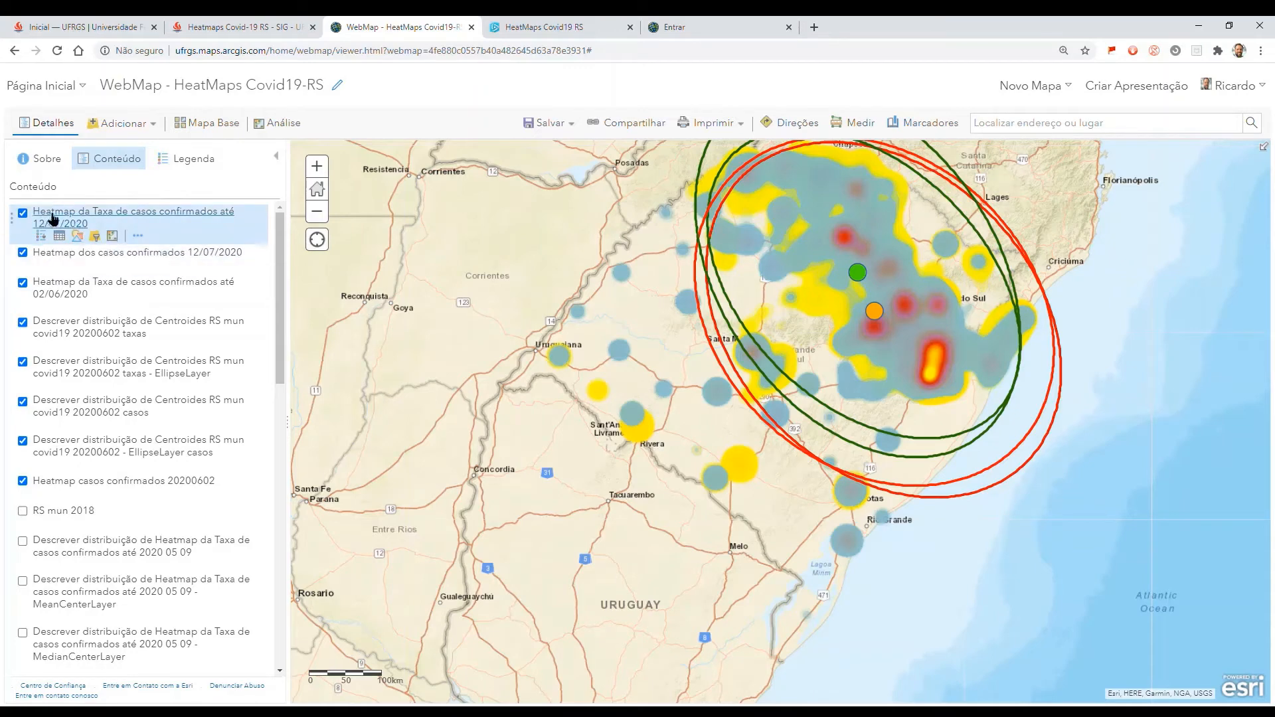
# Step: Style the 12/07/2020 rate layer by the "Taxa de casos confirmados por mil hab." attribute using the Mapa de Aquecimento drawing style
pyautogui.click(23, 215)
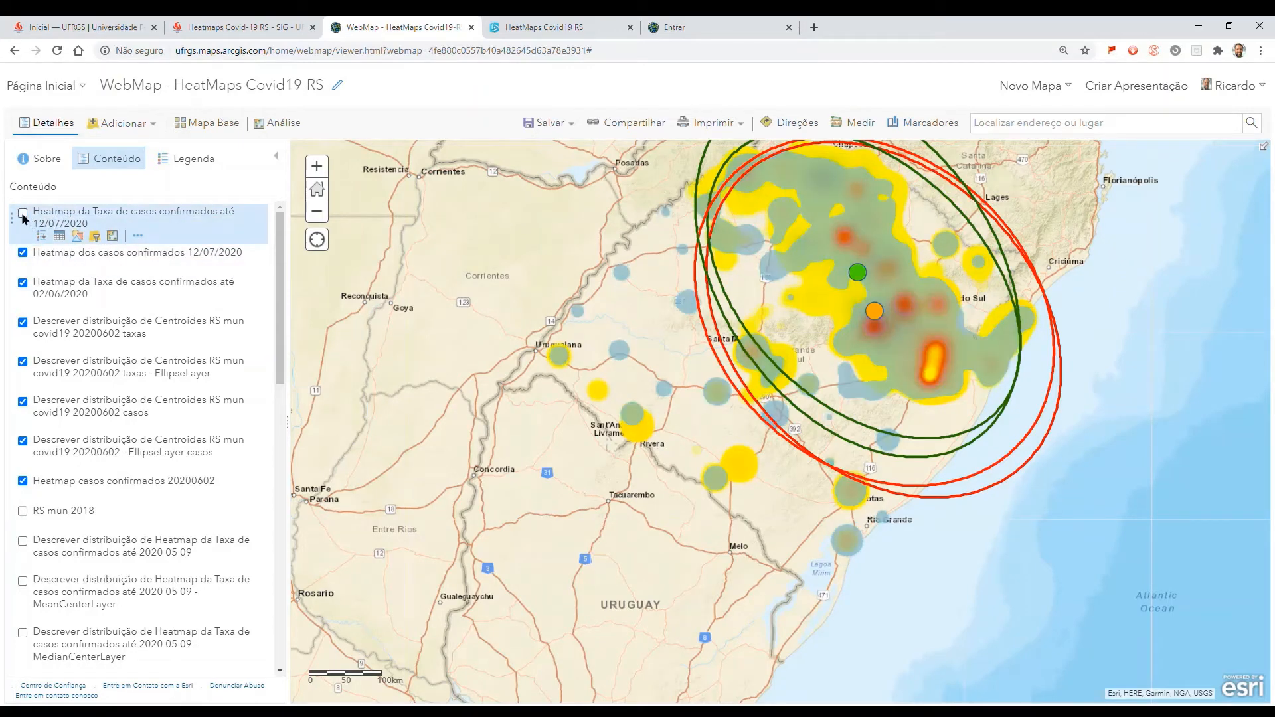
pyautogui.click(23, 215)
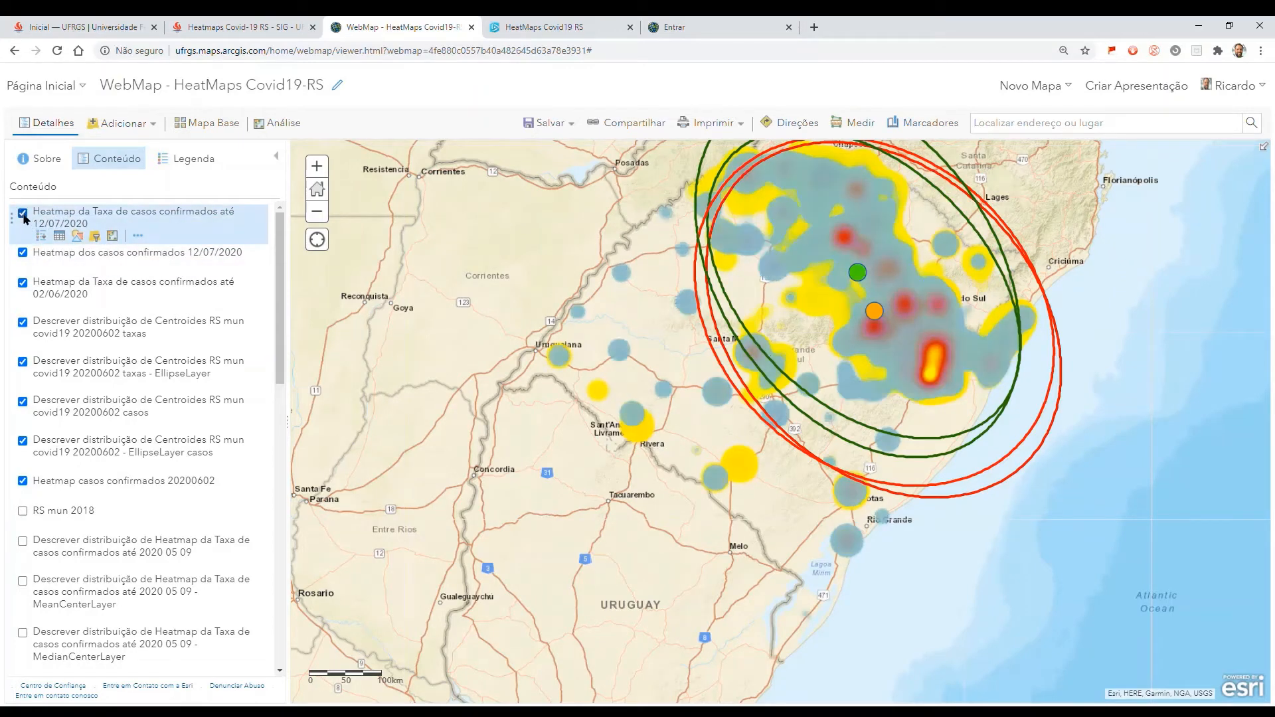
pyautogui.click(80, 236)
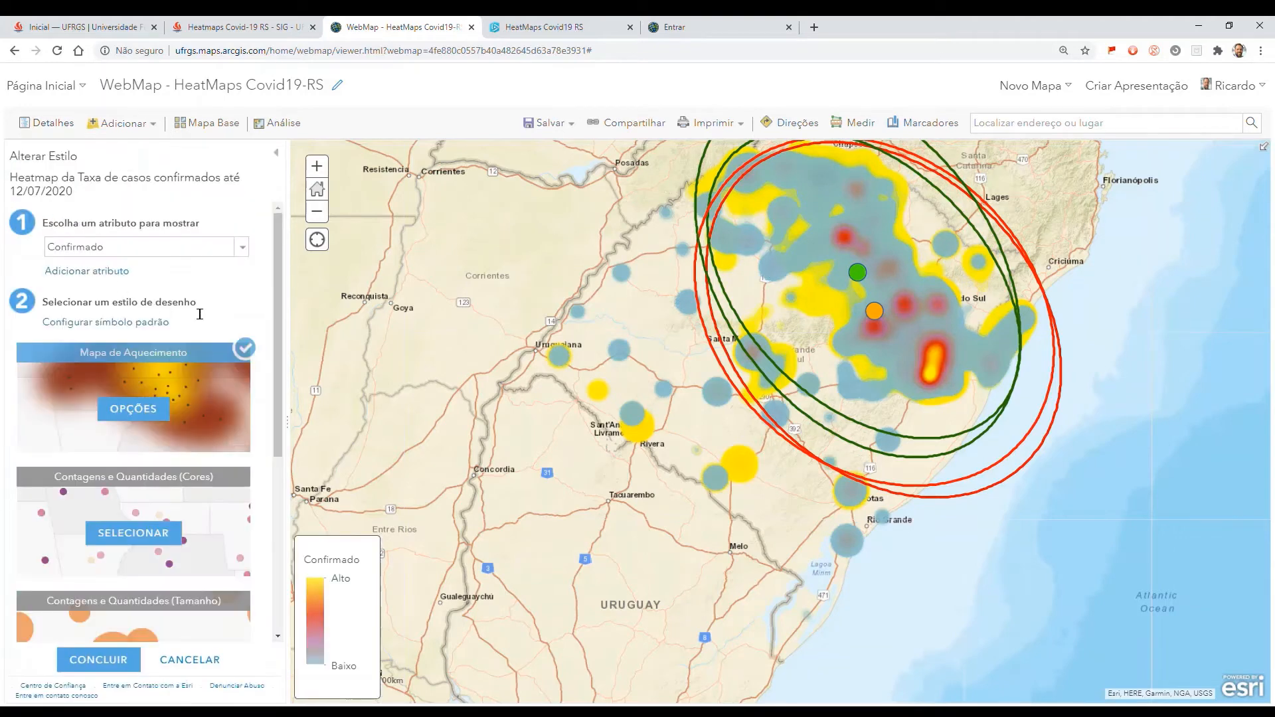
pyautogui.click(246, 249)
pyautogui.scroll(-5, 153, 312)
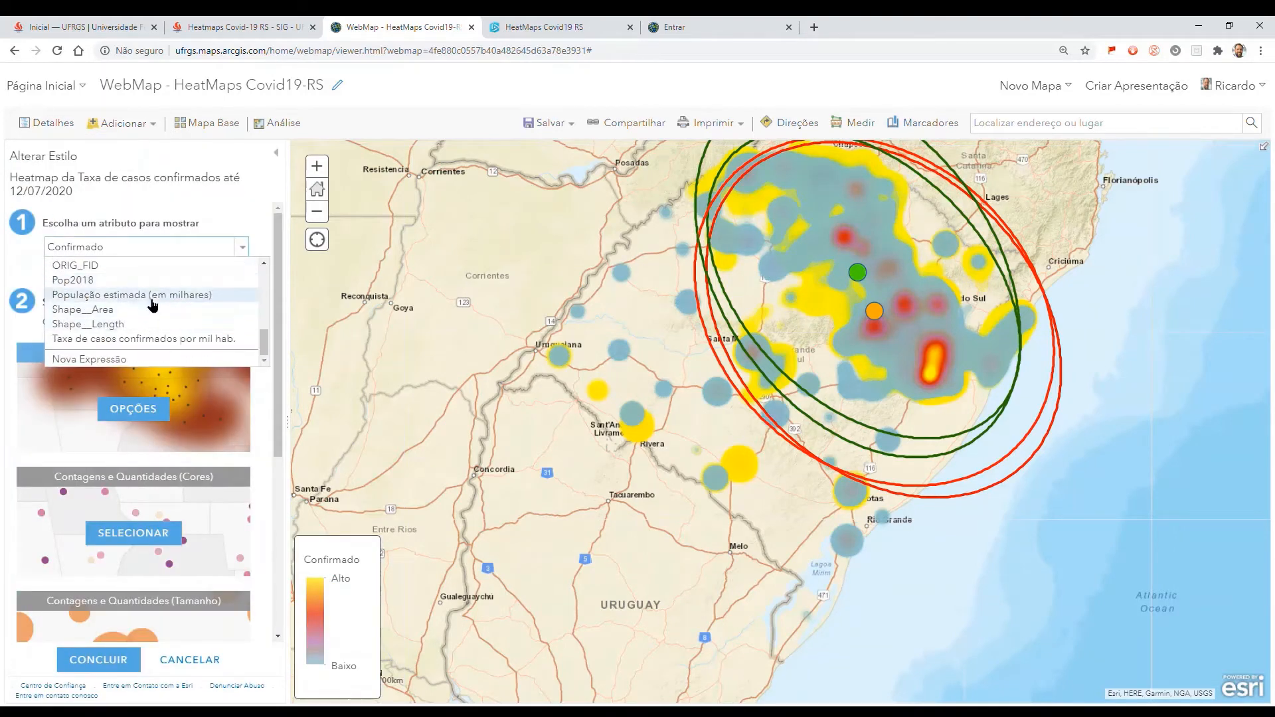
pyautogui.click(151, 338)
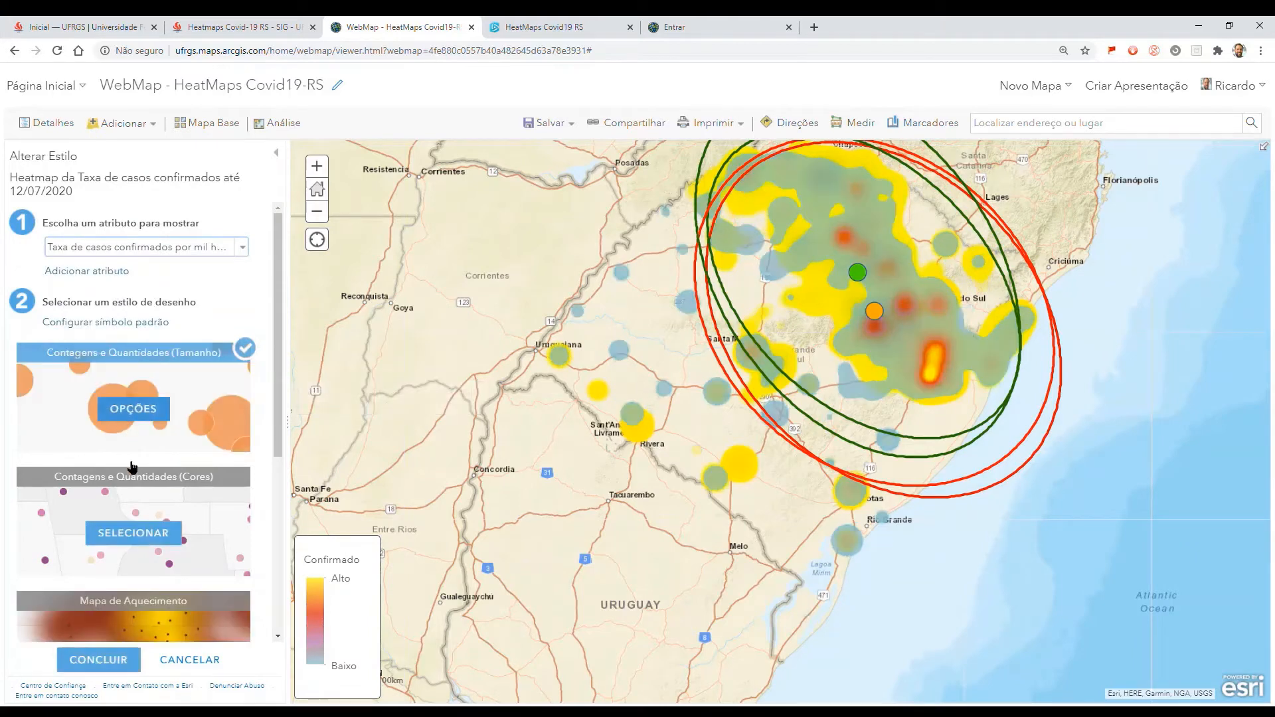
pyautogui.scroll(-3, 154, 639)
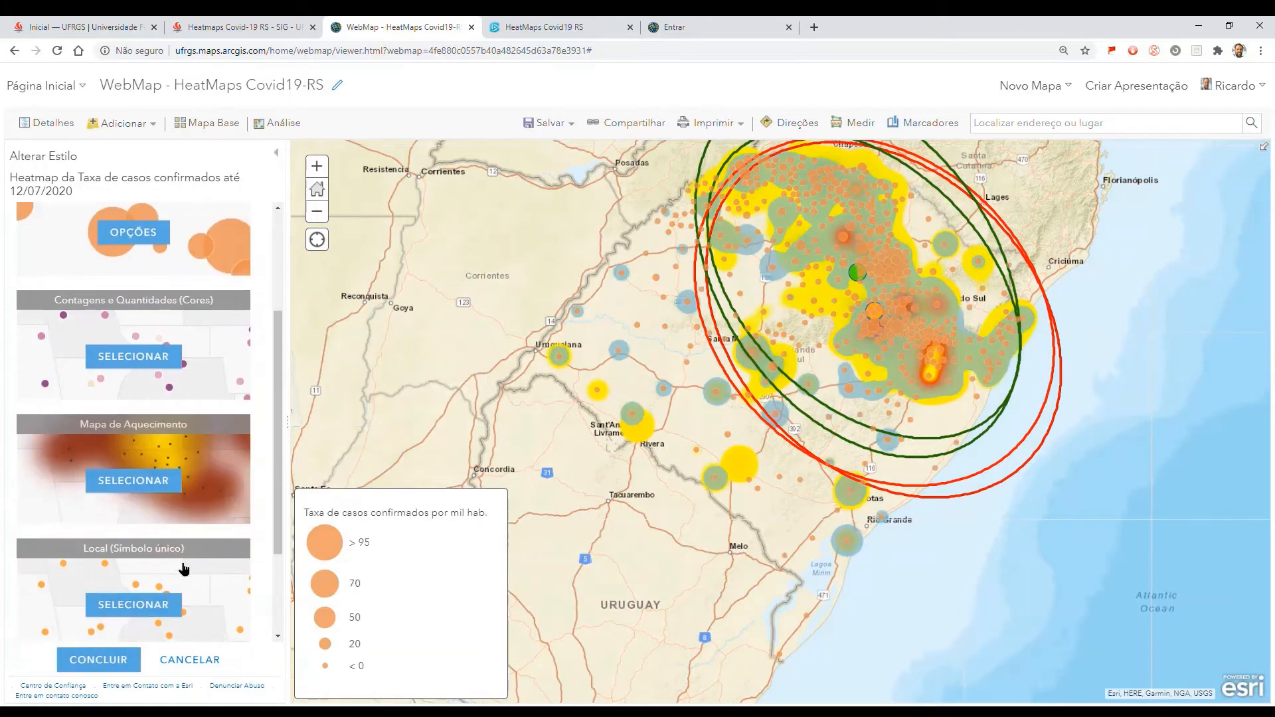
pyautogui.click(134, 480)
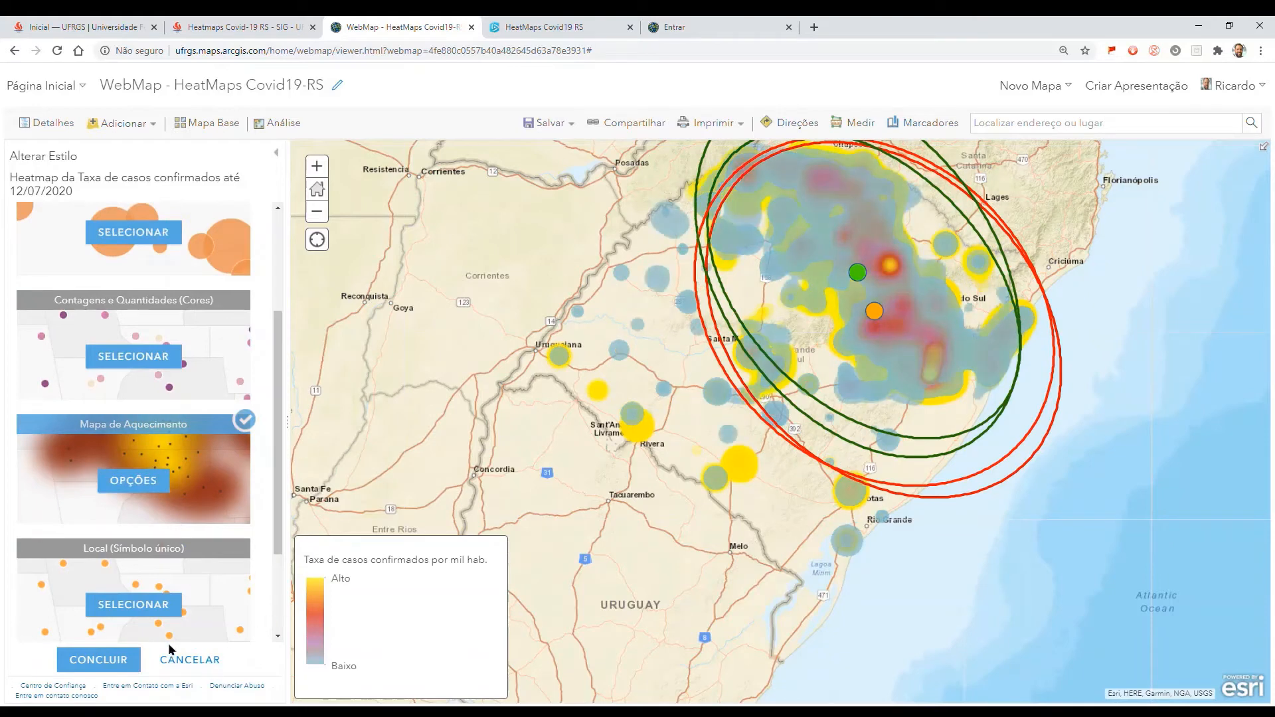
pyautogui.click(191, 660)
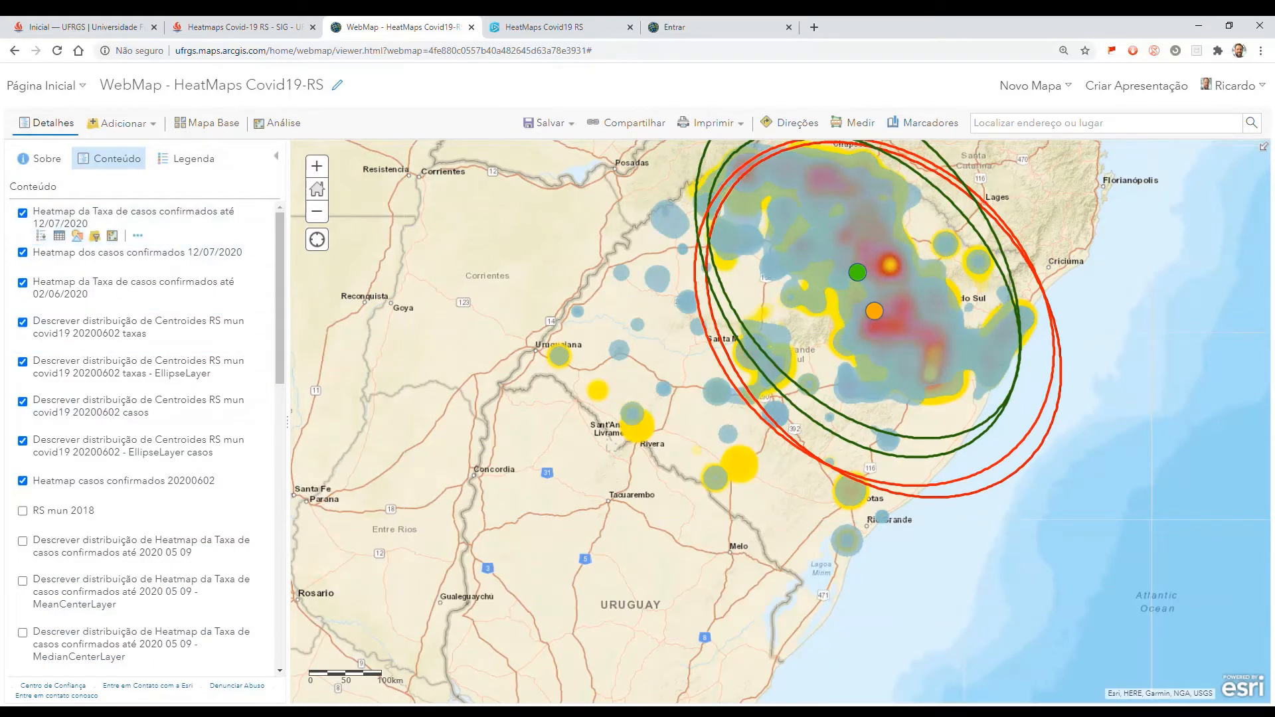
# Step: Inspect the municipality attributes at the brightest hotspot of the 12/07/2020 rate heatmap, and close the pop-up
pyautogui.moveTo(852, 312); pyautogui.dragTo(793, 322)
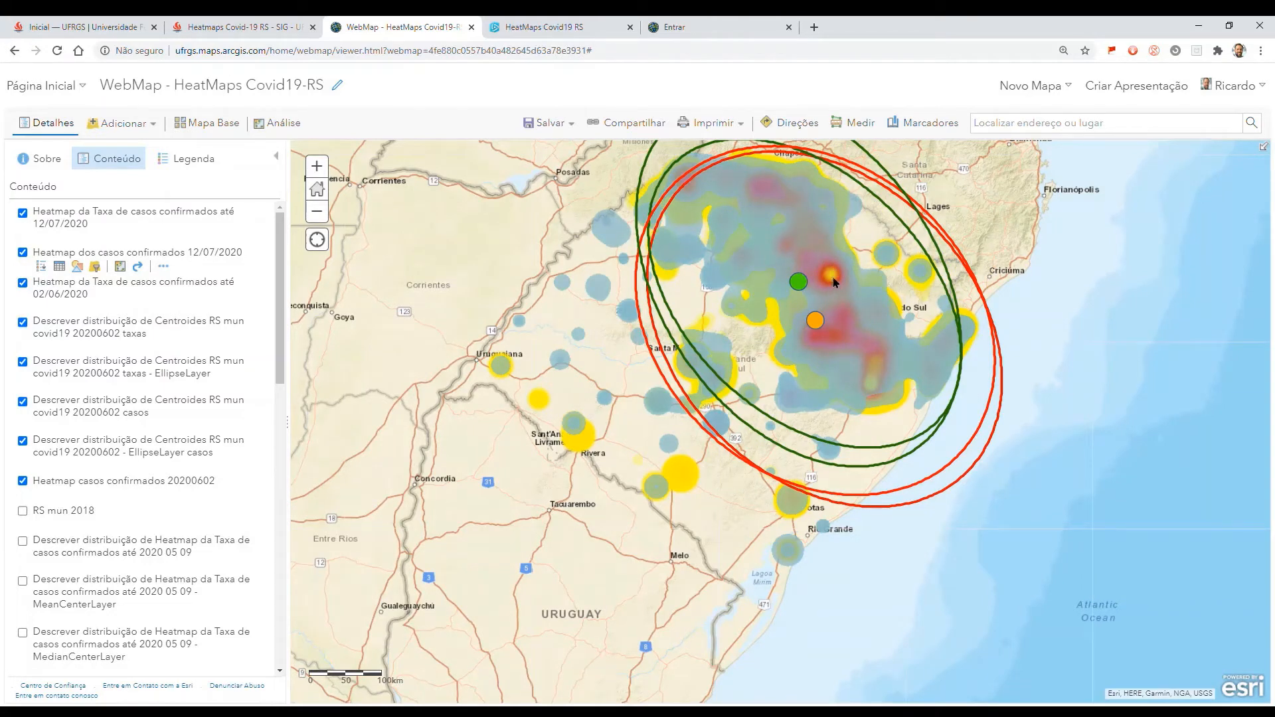
pyautogui.click(835, 282)
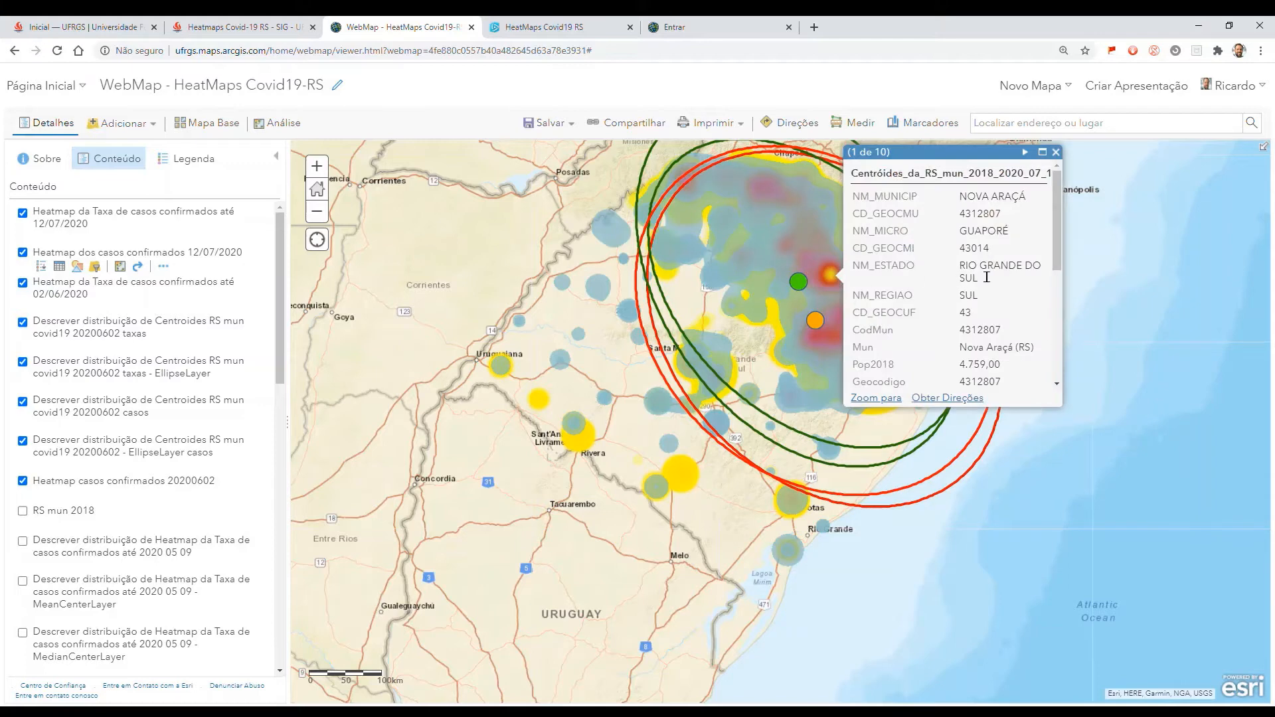
pyautogui.click(1056, 153)
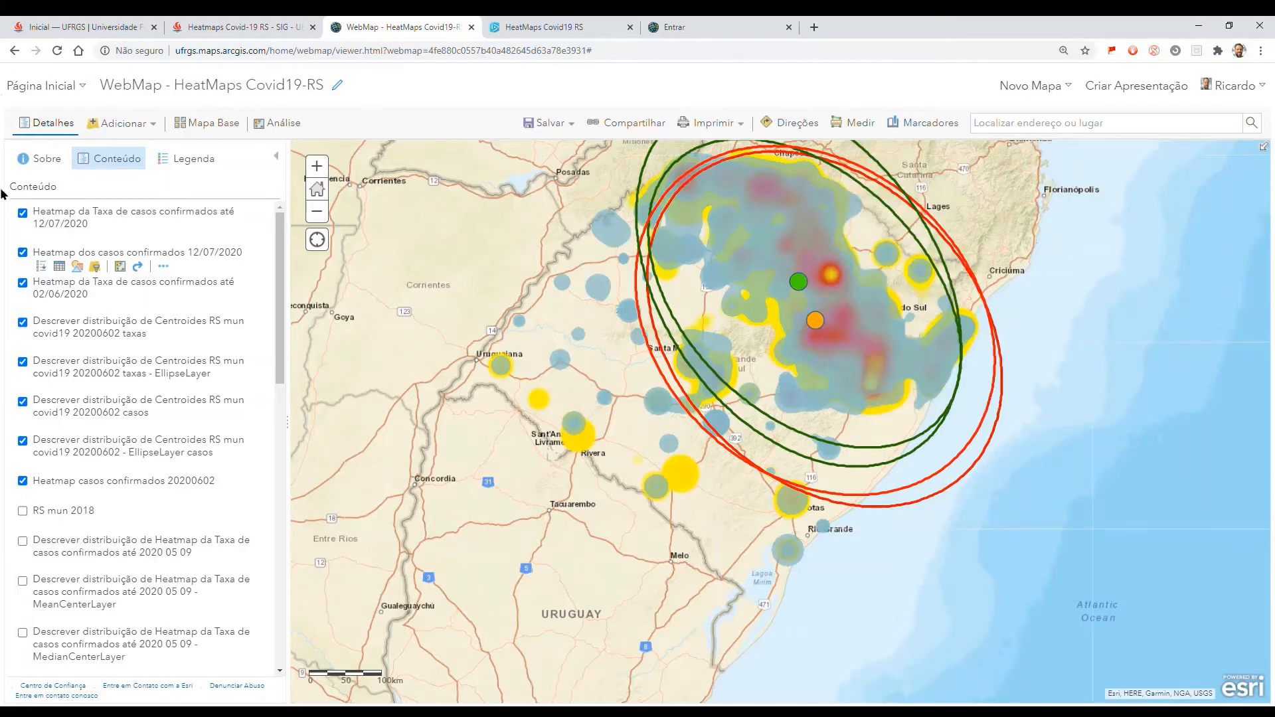
# Step: Hide and show the 12/07/2020 rate heatmap again to compare it with the confirmed-cases heatmap
pyautogui.moveTo(26, 219)
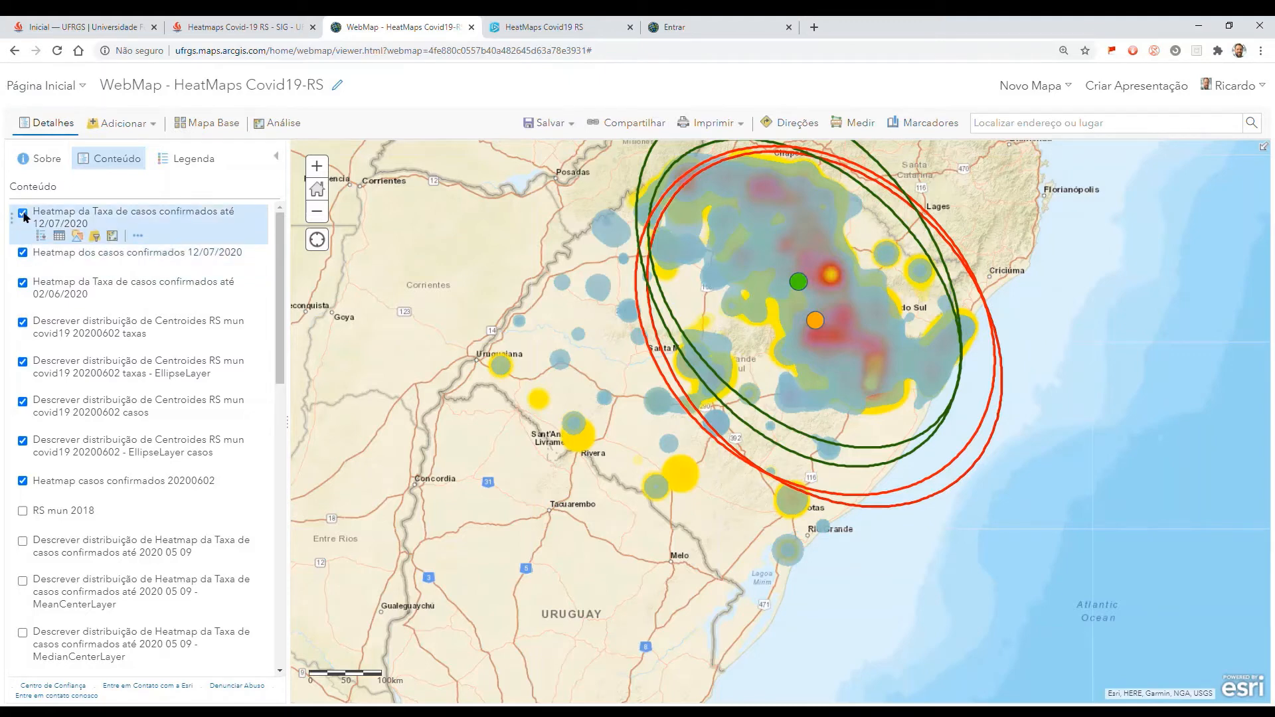
pyautogui.click(23, 214)
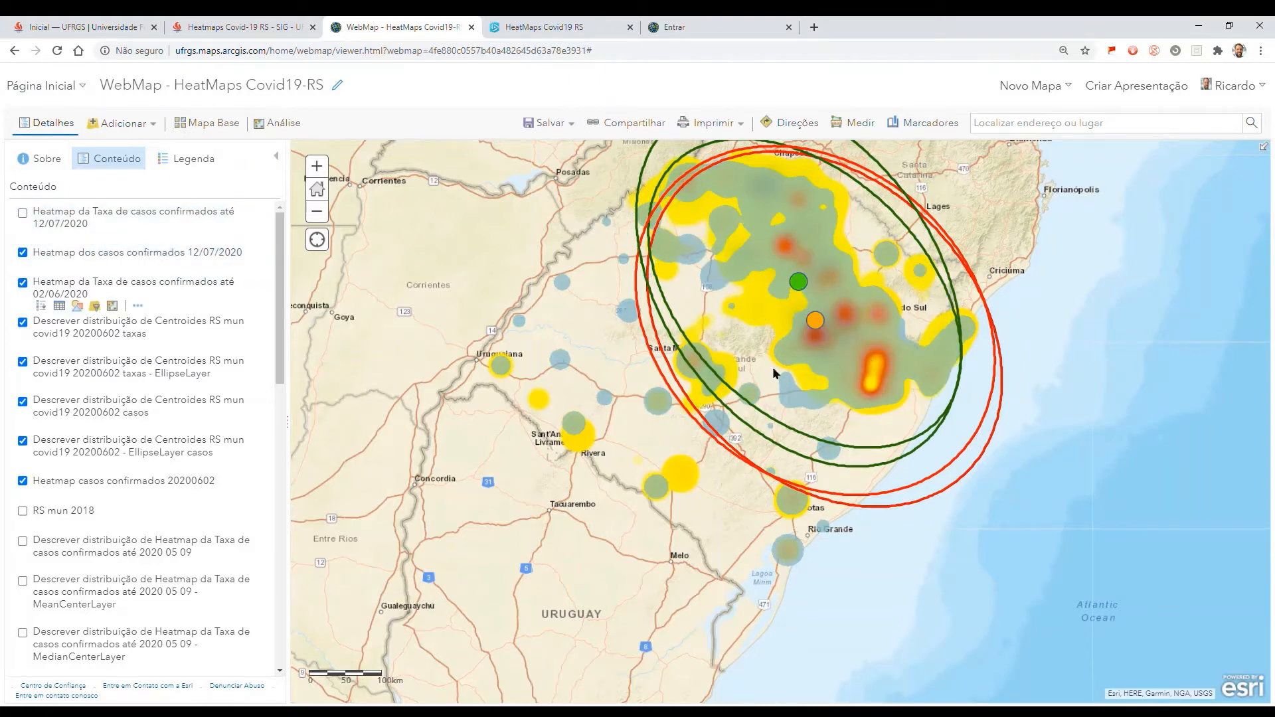
pyautogui.click(23, 213)
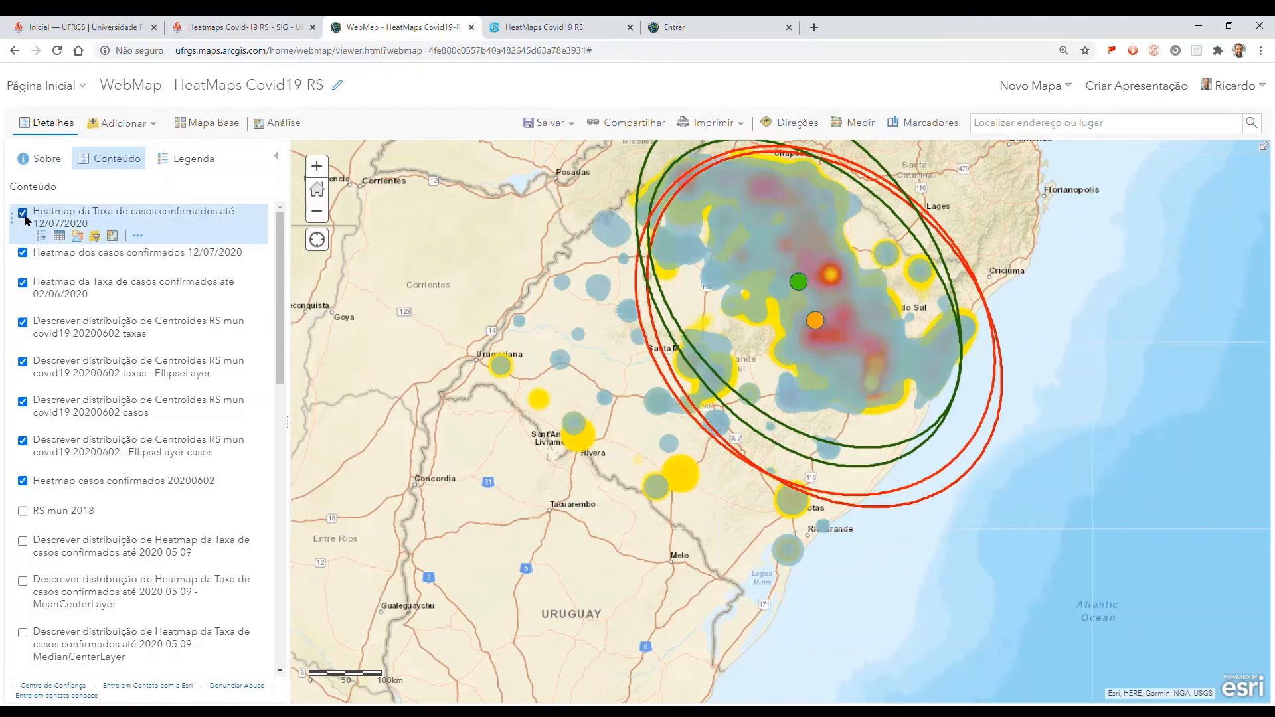
# Step: Toggle the 12/07/2020 rate heatmap's visibility several times to compare hotspot locations with the confirmed-cases heatmap, leaving it hidden
pyautogui.click(23, 214)
pyautogui.click(24, 214)
pyautogui.click(24, 214)
pyautogui.click(23, 213)
pyautogui.click(24, 213)
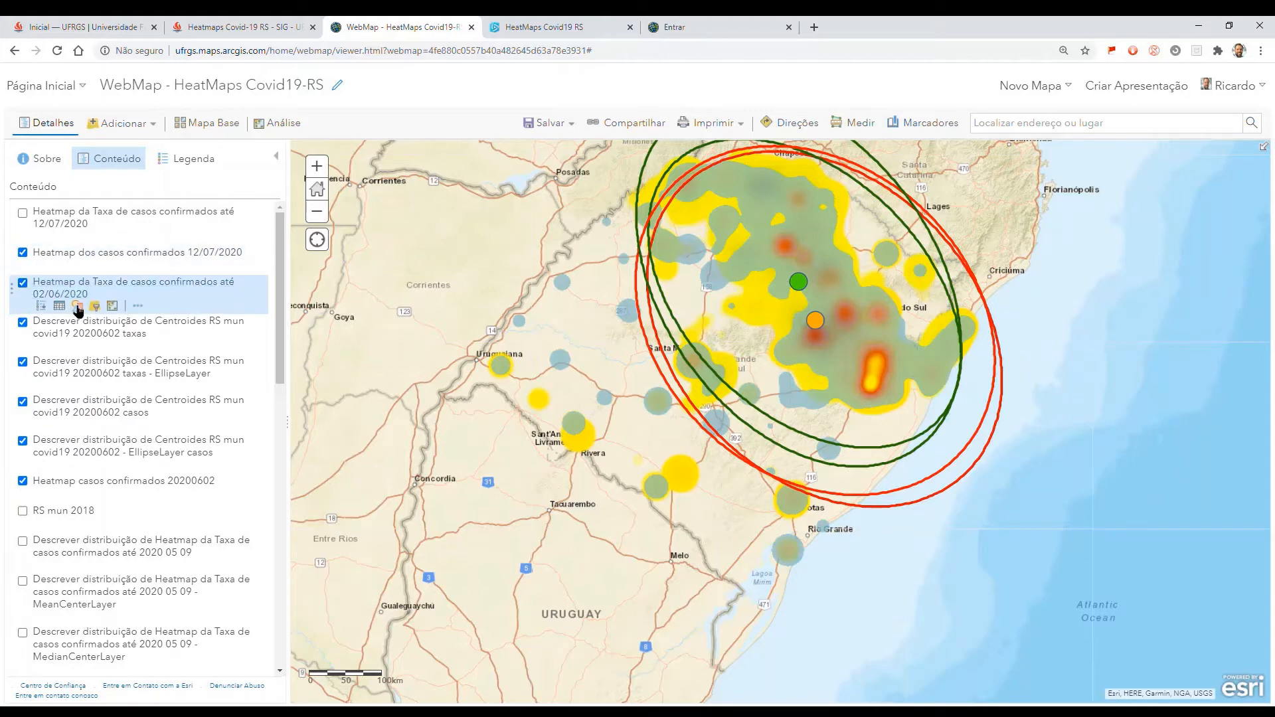
# Step: Recolour the 12/07/2020 rate heatmap with the inverted yellow-to-dark-blue ramp used by the 02/06/2020 rate layer, dark blue for high values
pyautogui.click(43, 308)
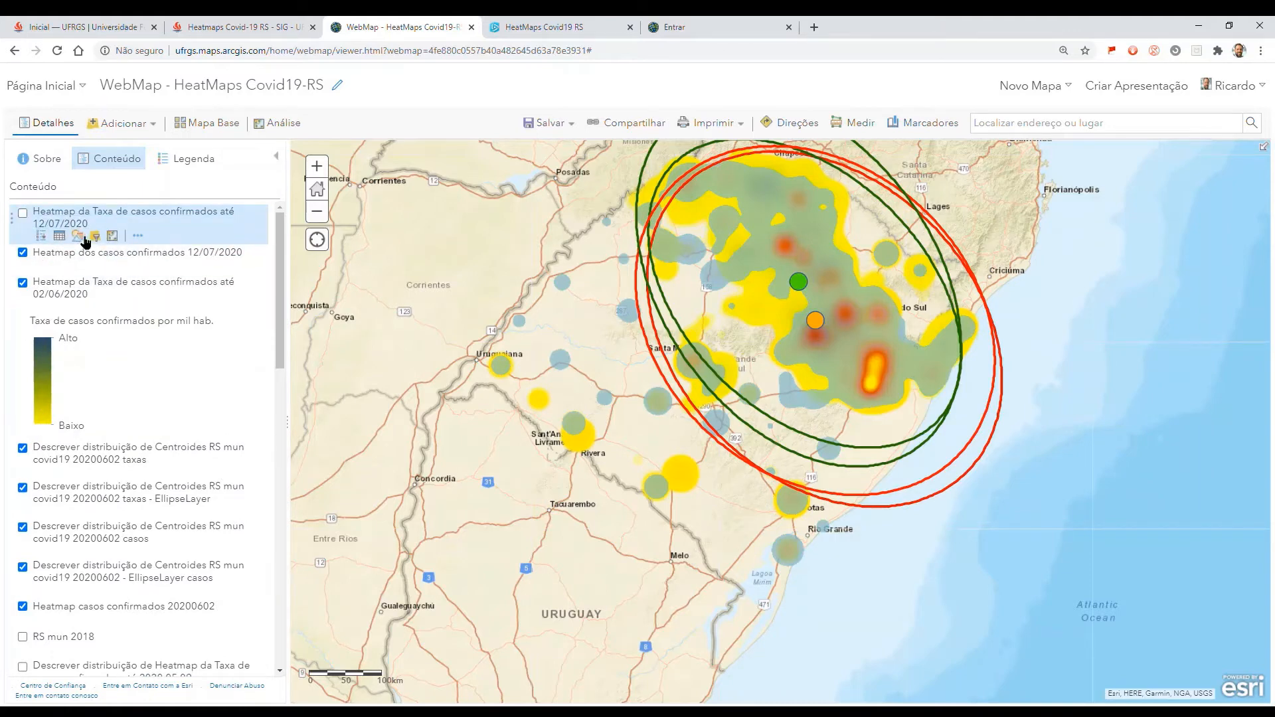
pyautogui.click(77, 235)
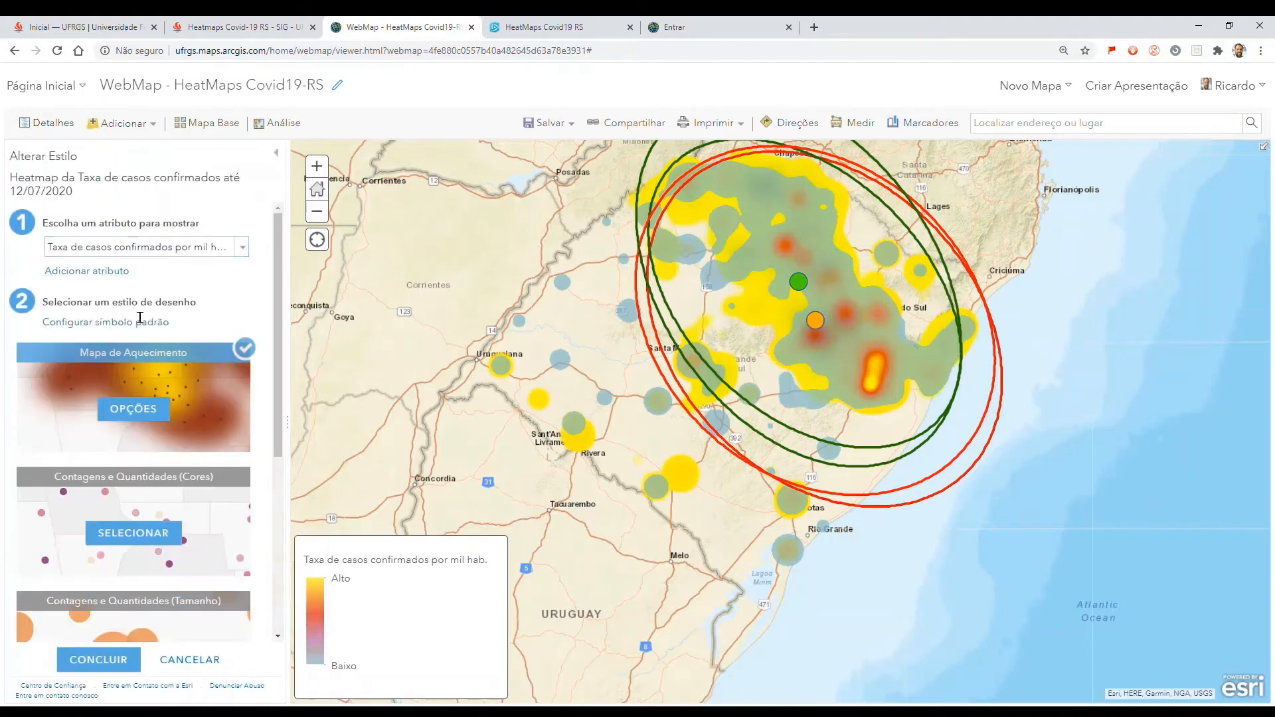
pyautogui.click(143, 418)
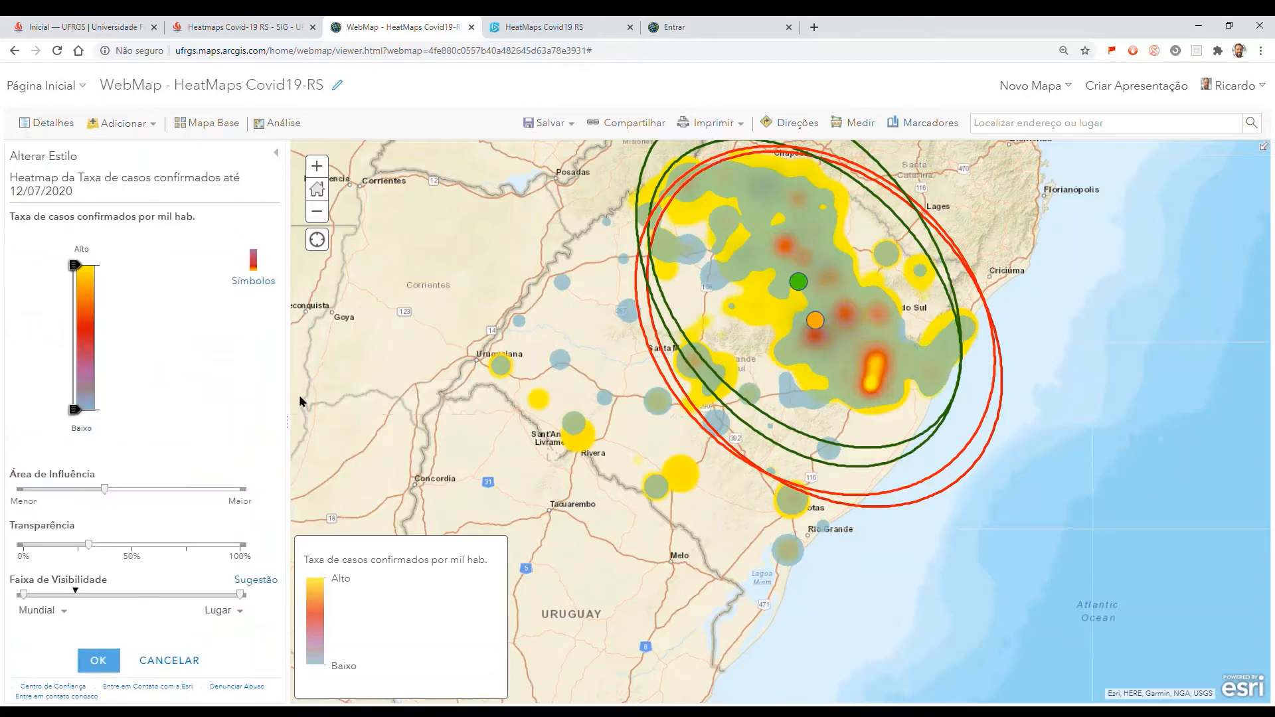
pyautogui.click(254, 260)
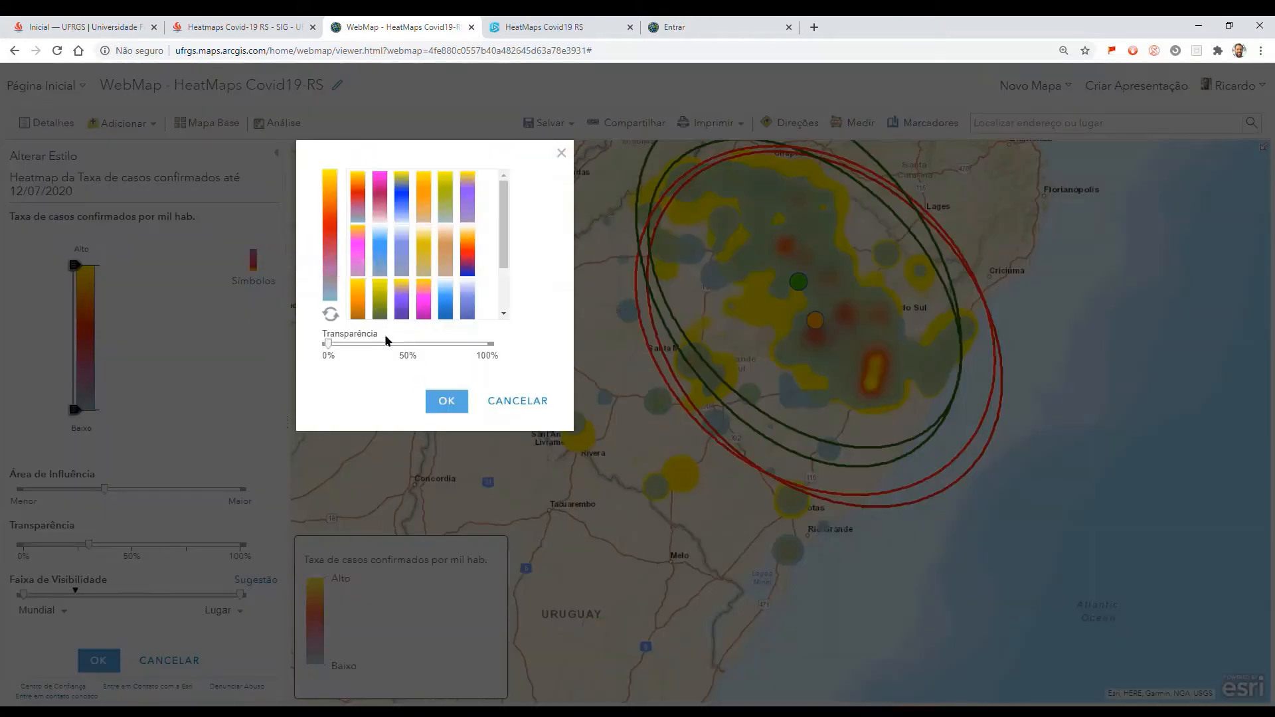
pyautogui.click(382, 297)
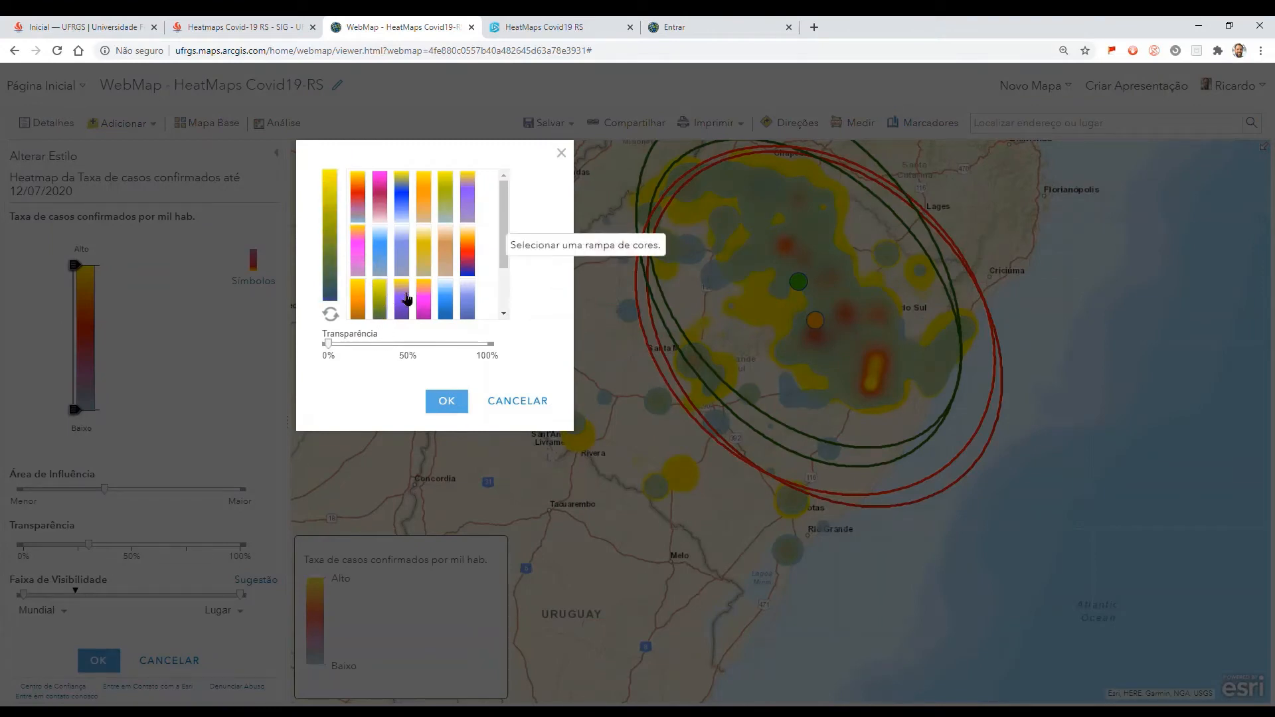
pyautogui.scroll(-1, 497, 199)
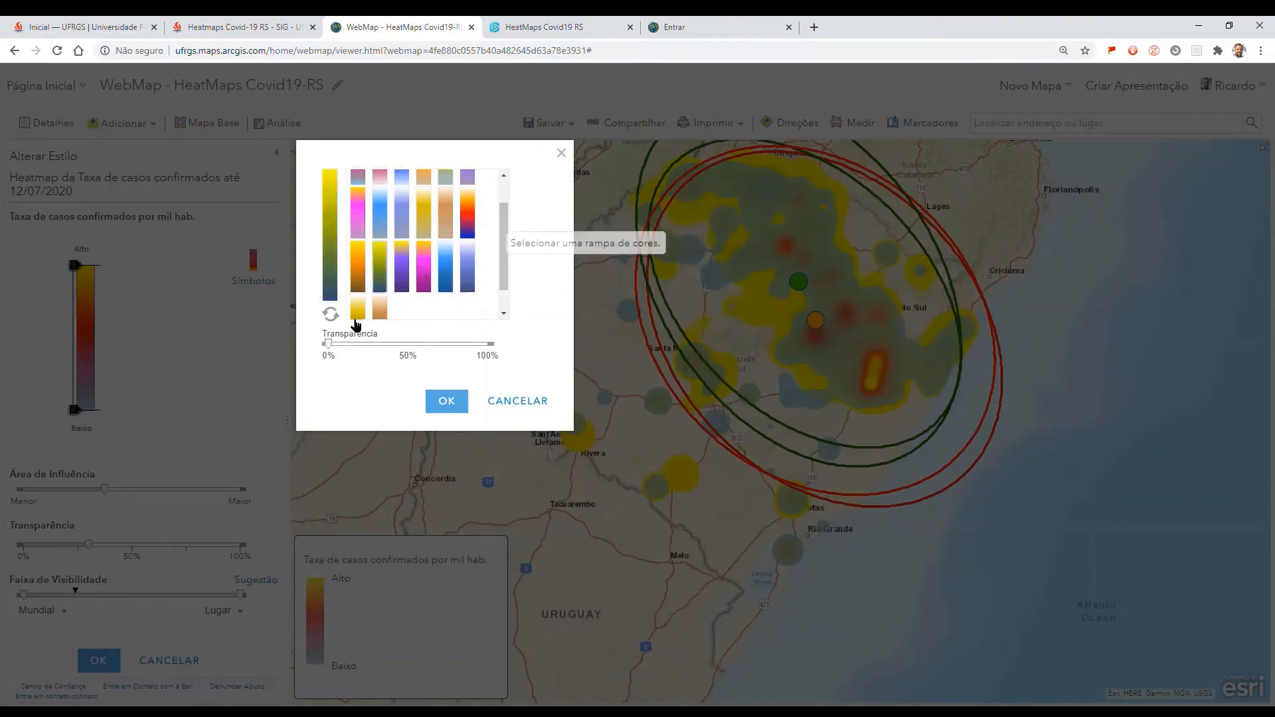
pyautogui.click(331, 314)
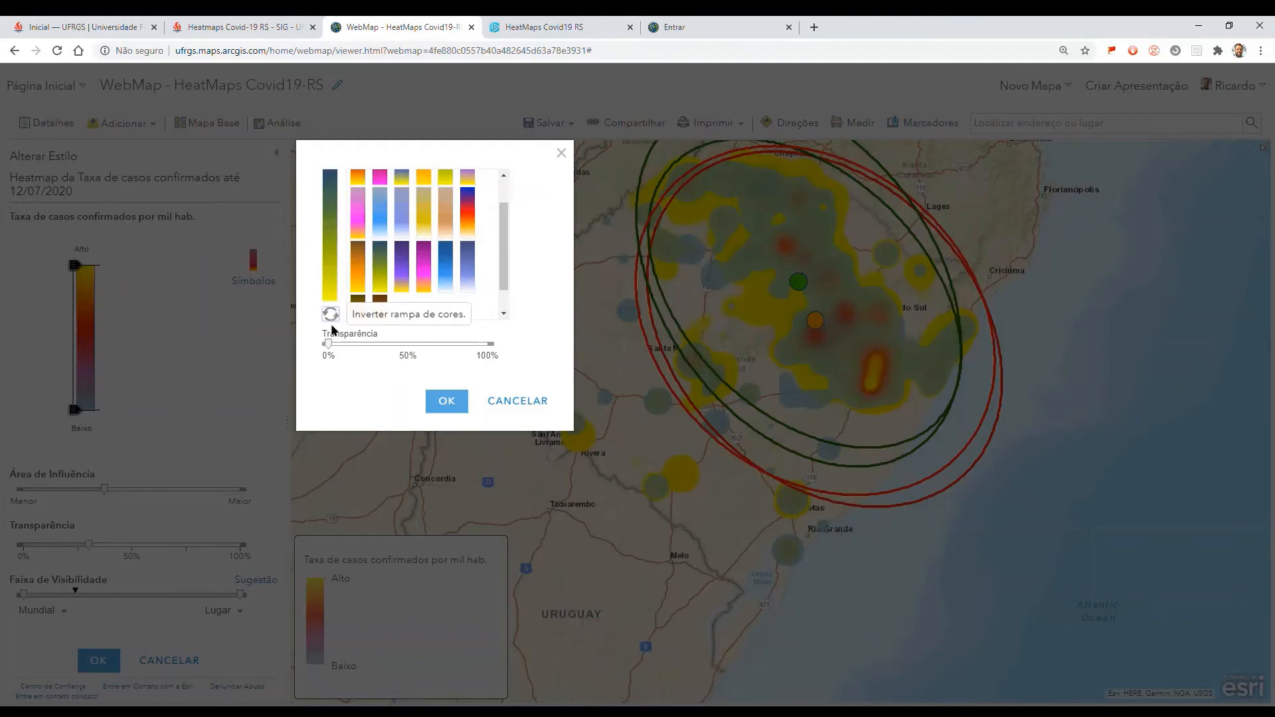
pyautogui.click(447, 401)
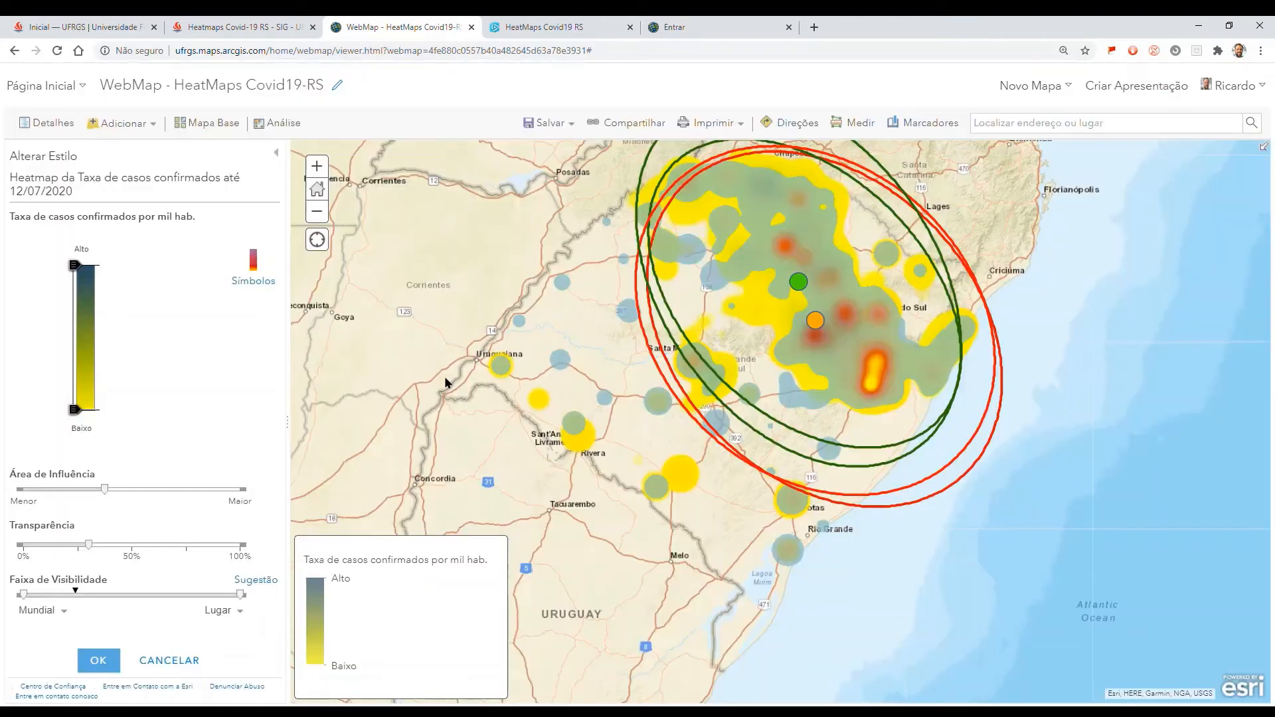
pyautogui.click(100, 660)
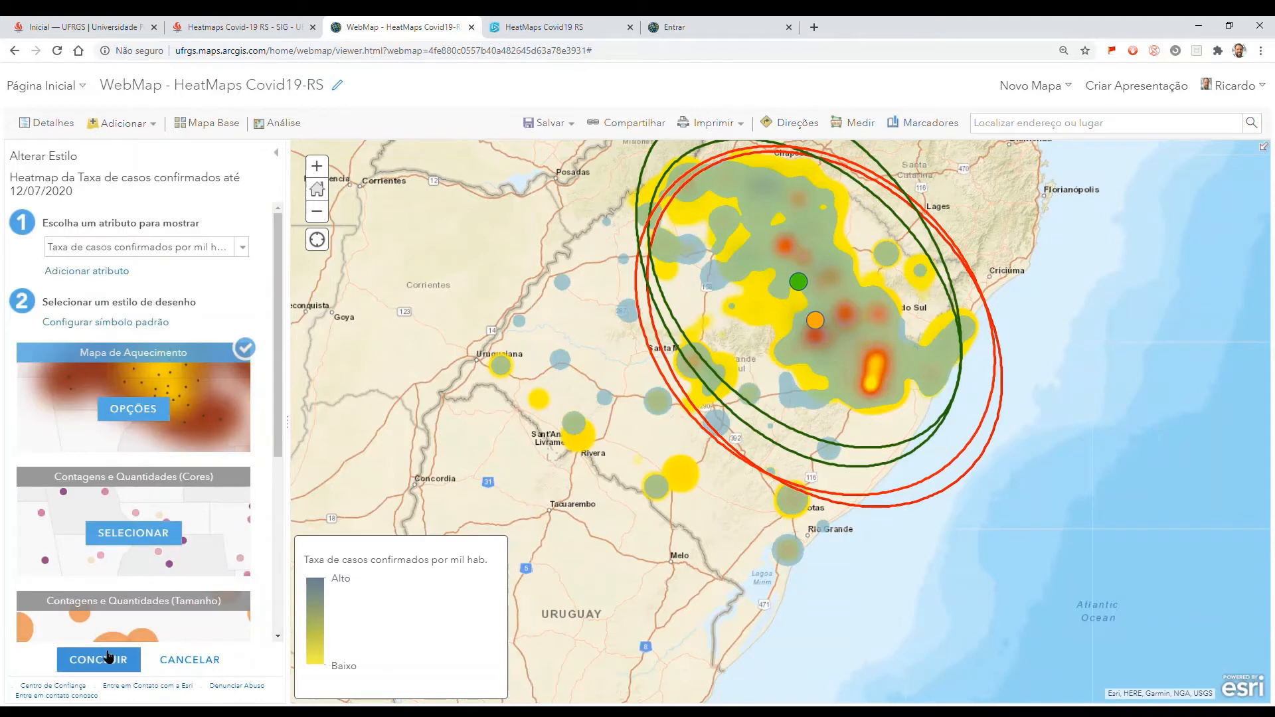
pyautogui.click(108, 659)
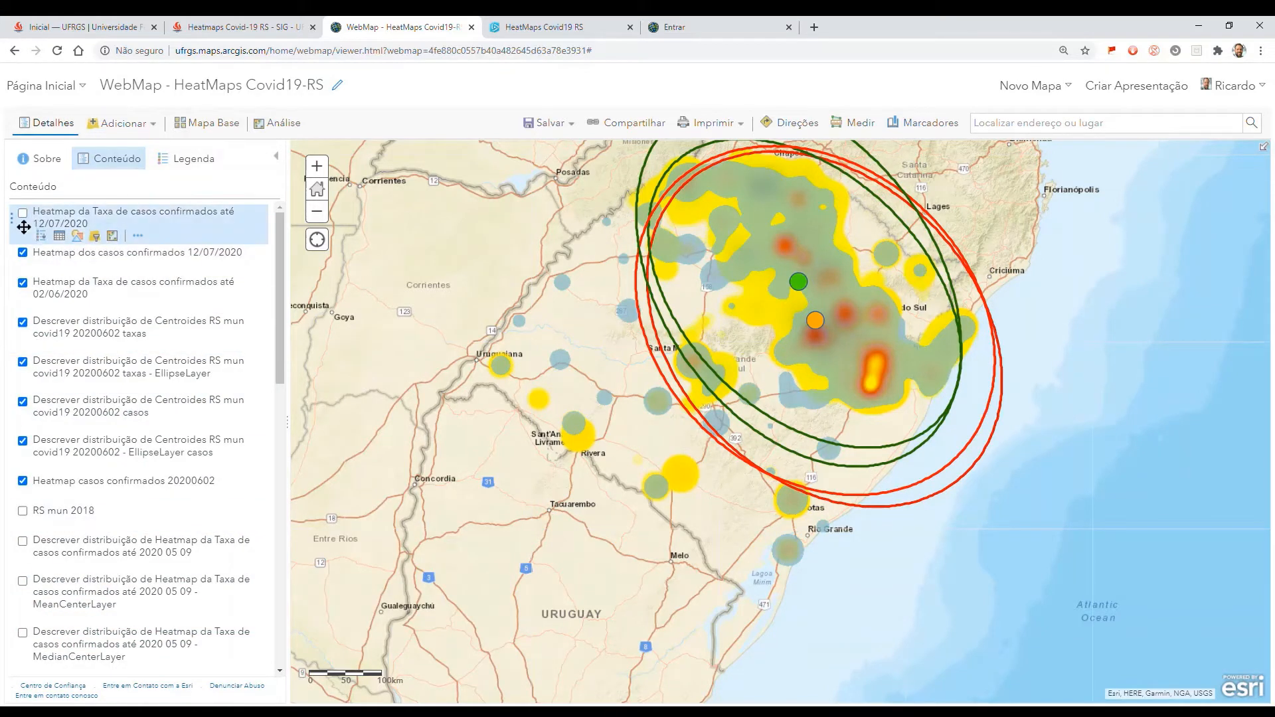
# Step: Preview the recoloured 12/07/2020 rate heatmap and check the area of influence and transparency options of the 02/06/2020 rate heatmap
pyautogui.click(23, 213)
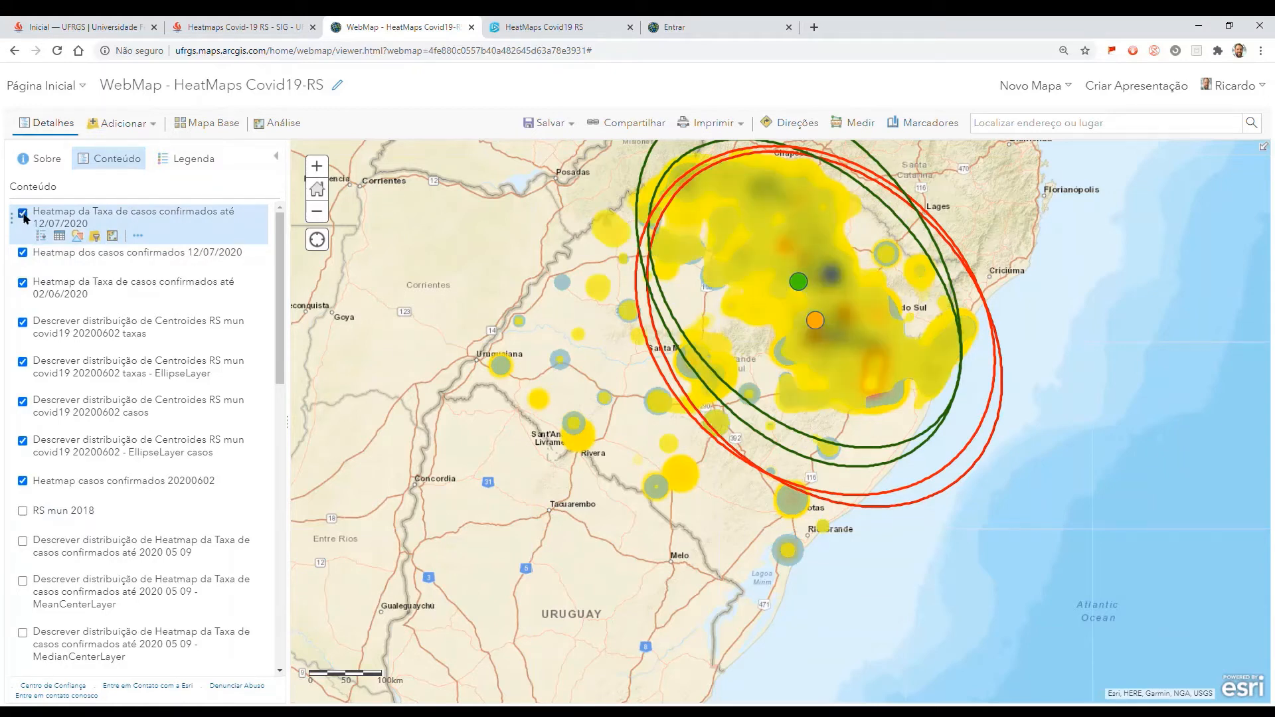
pyautogui.click(23, 213)
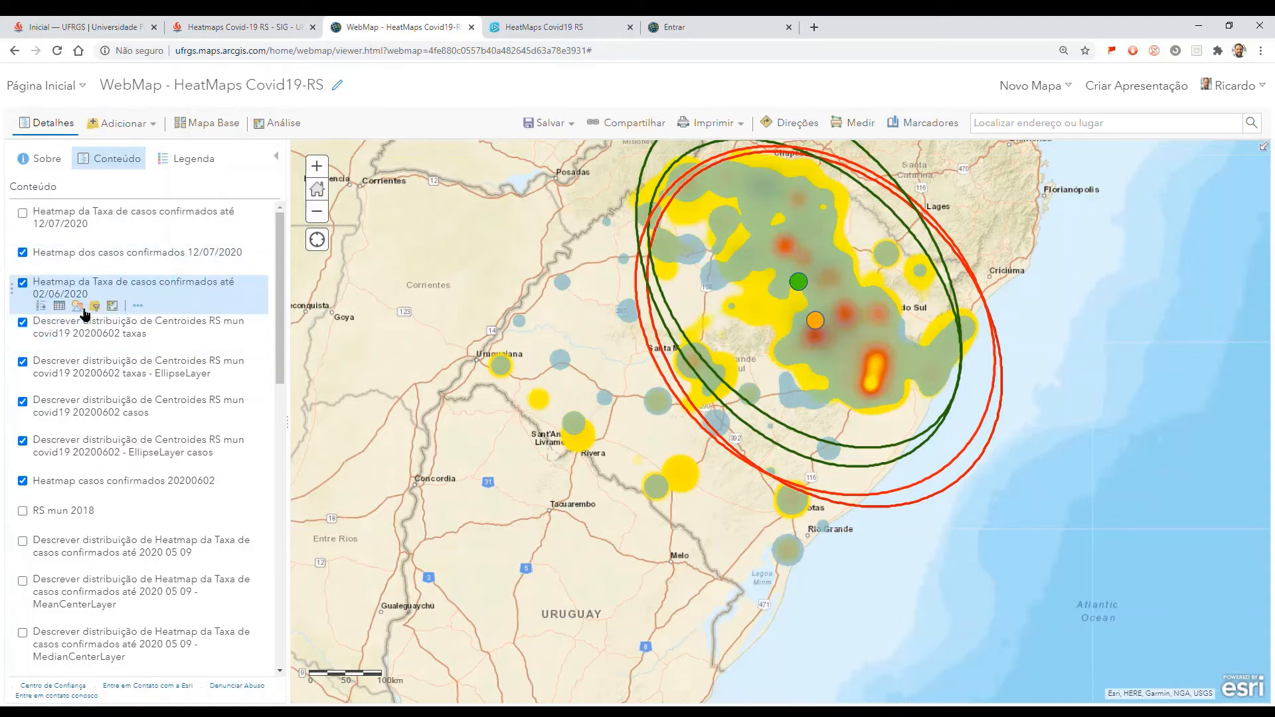
pyautogui.click(83, 309)
pyautogui.click(146, 412)
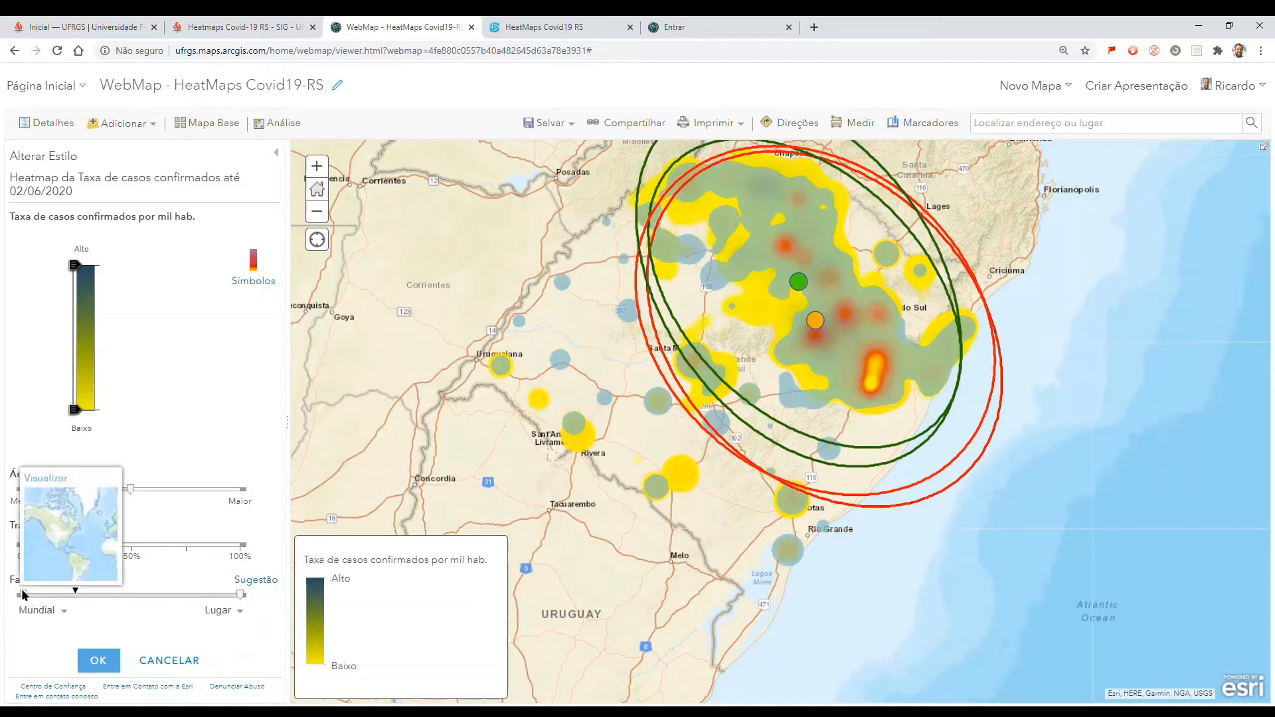
pyautogui.click(99, 660)
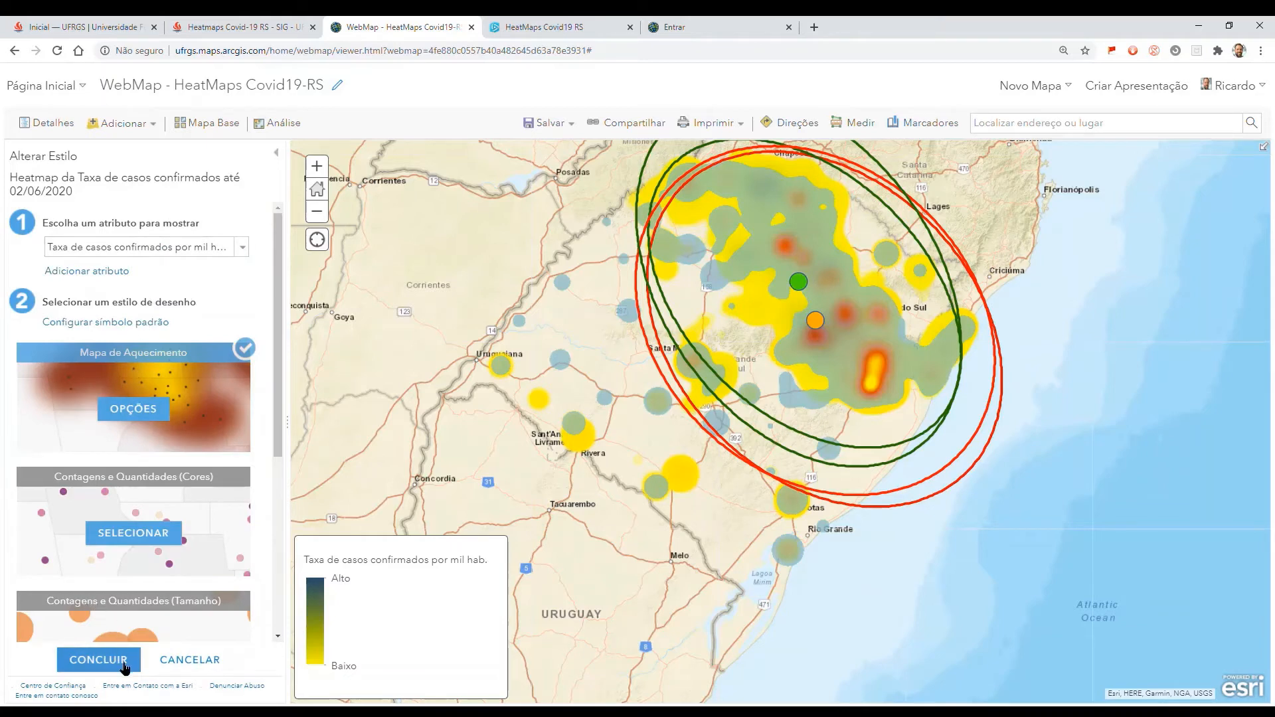
pyautogui.click(99, 659)
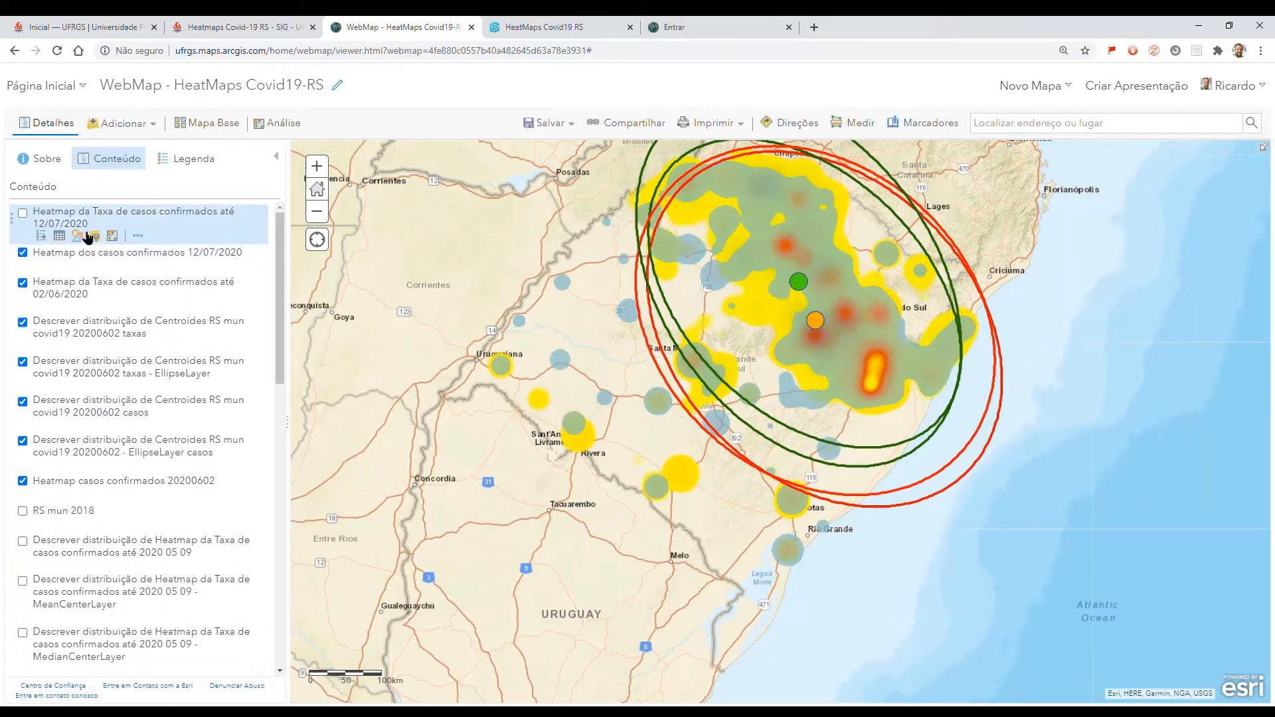
# Step: Set the 12/07/2020 rate heatmap's area of influence to about the middle of its range and its transparency to 0%
pyautogui.click(77, 236)
pyautogui.click(117, 411)
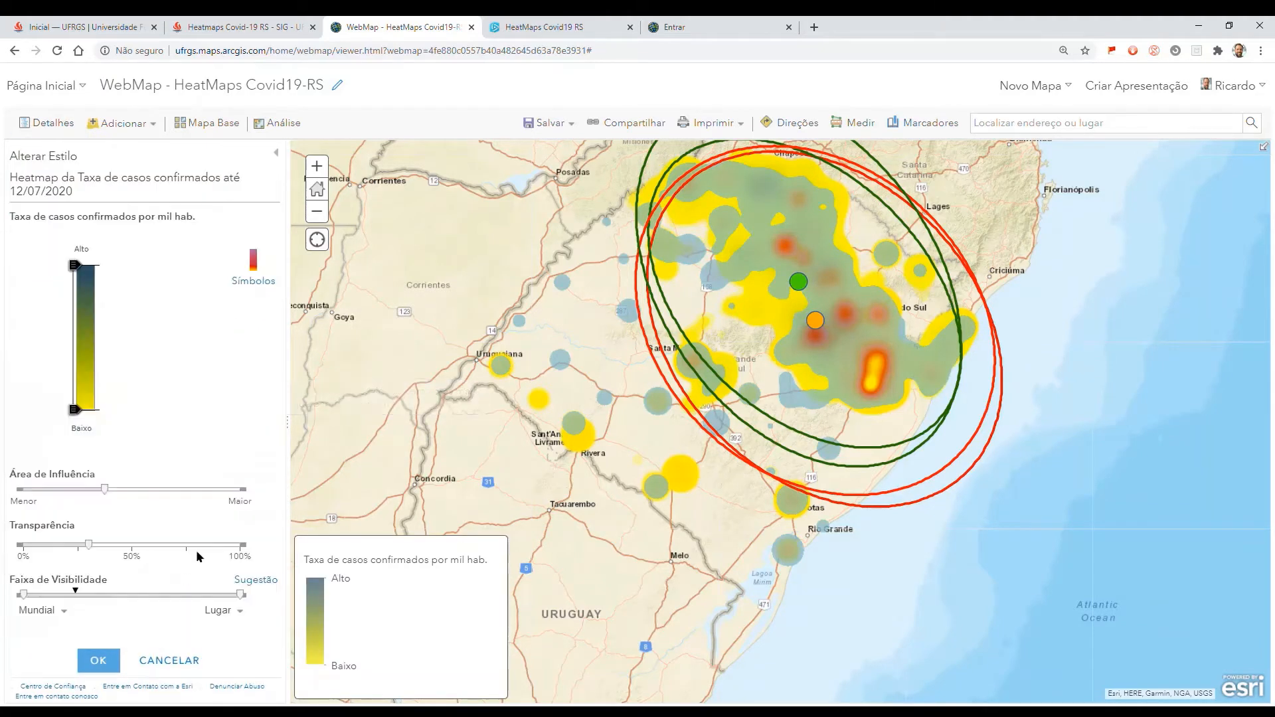
pyautogui.moveTo(133, 492); pyautogui.dragTo(137, 493)
pyautogui.moveTo(91, 548); pyautogui.dragTo(10, 551)
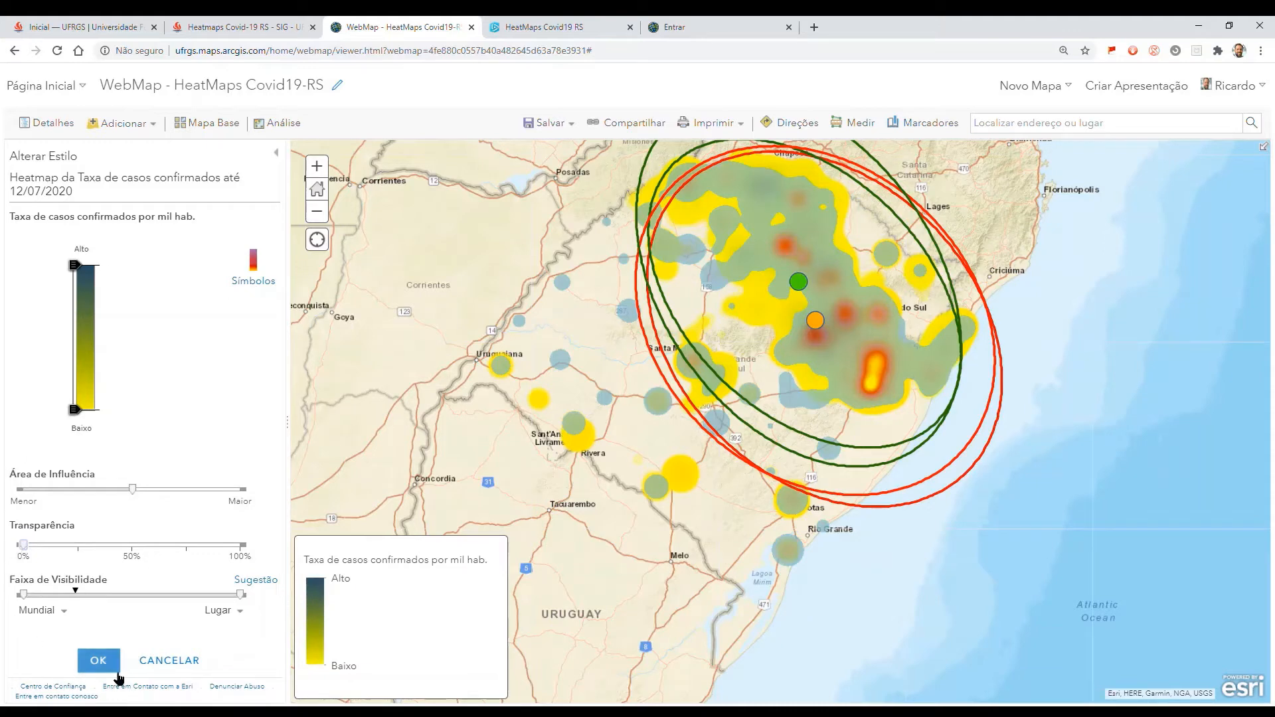
pyautogui.click(99, 661)
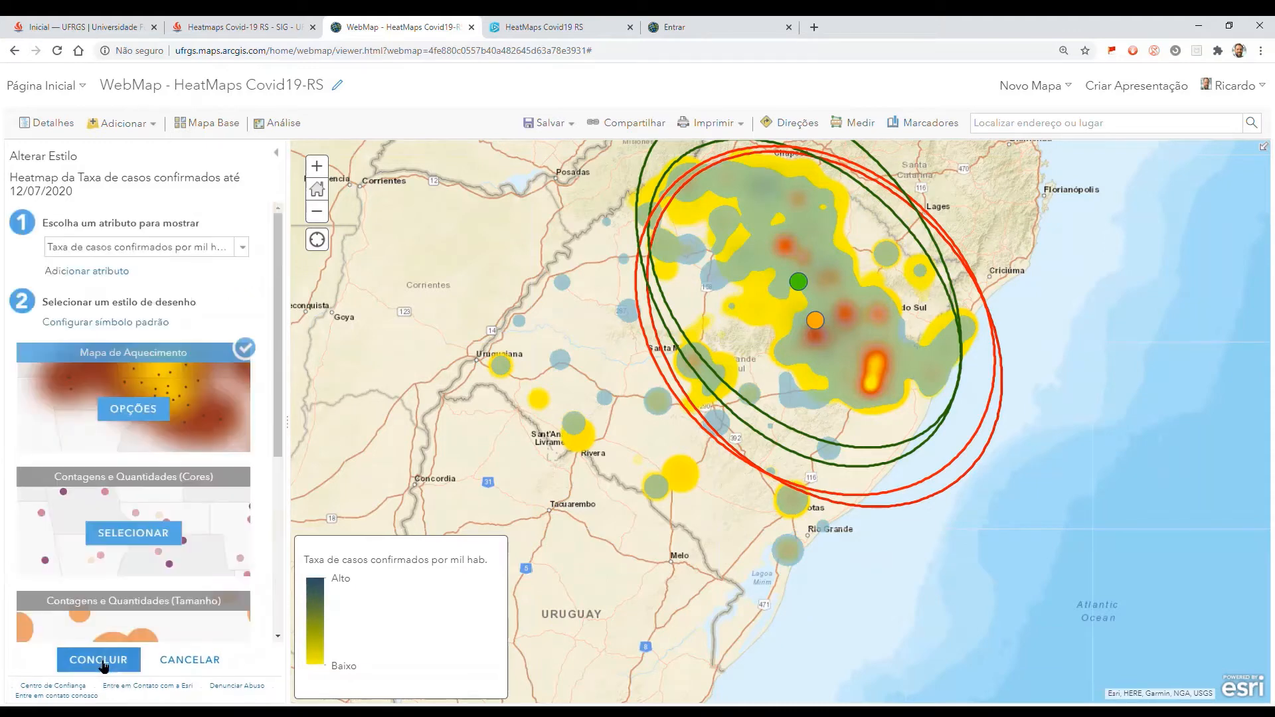
pyautogui.click(98, 660)
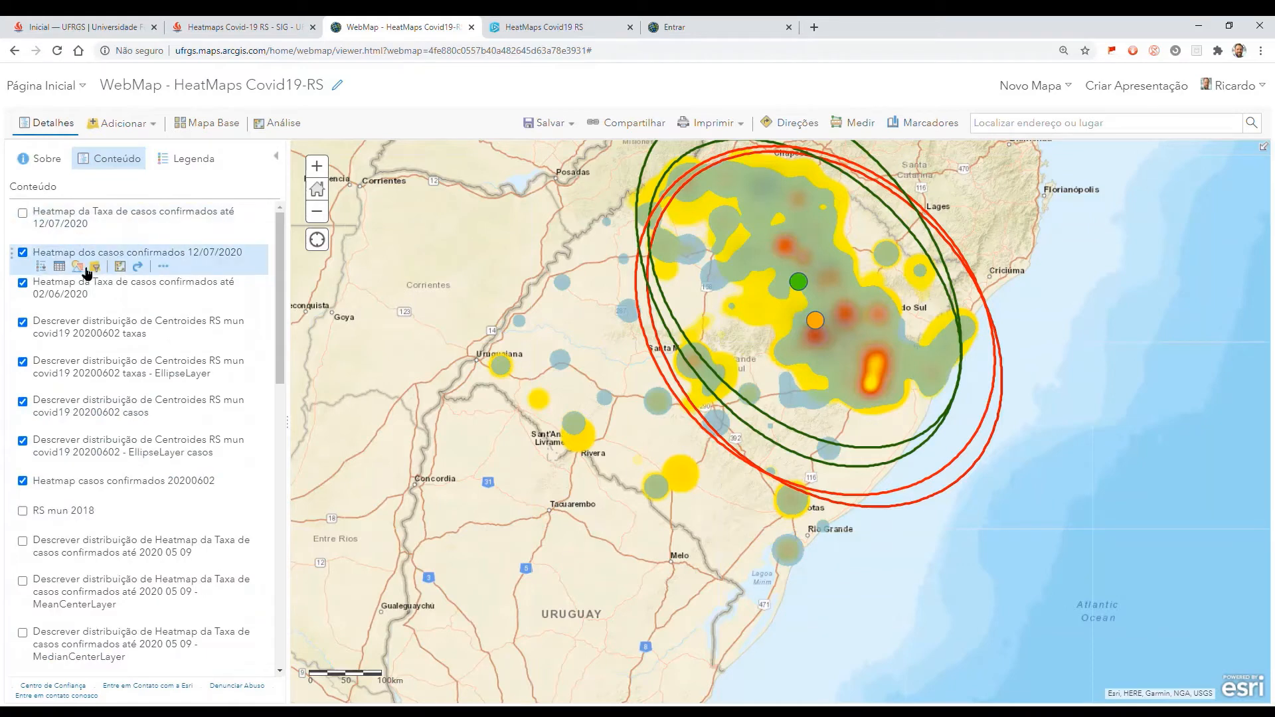
# Step: Set the 12/07/2020 confirmed-cases heatmap's area of influence to about the middle of its range and its transparency to about 0%
pyautogui.click(87, 268)
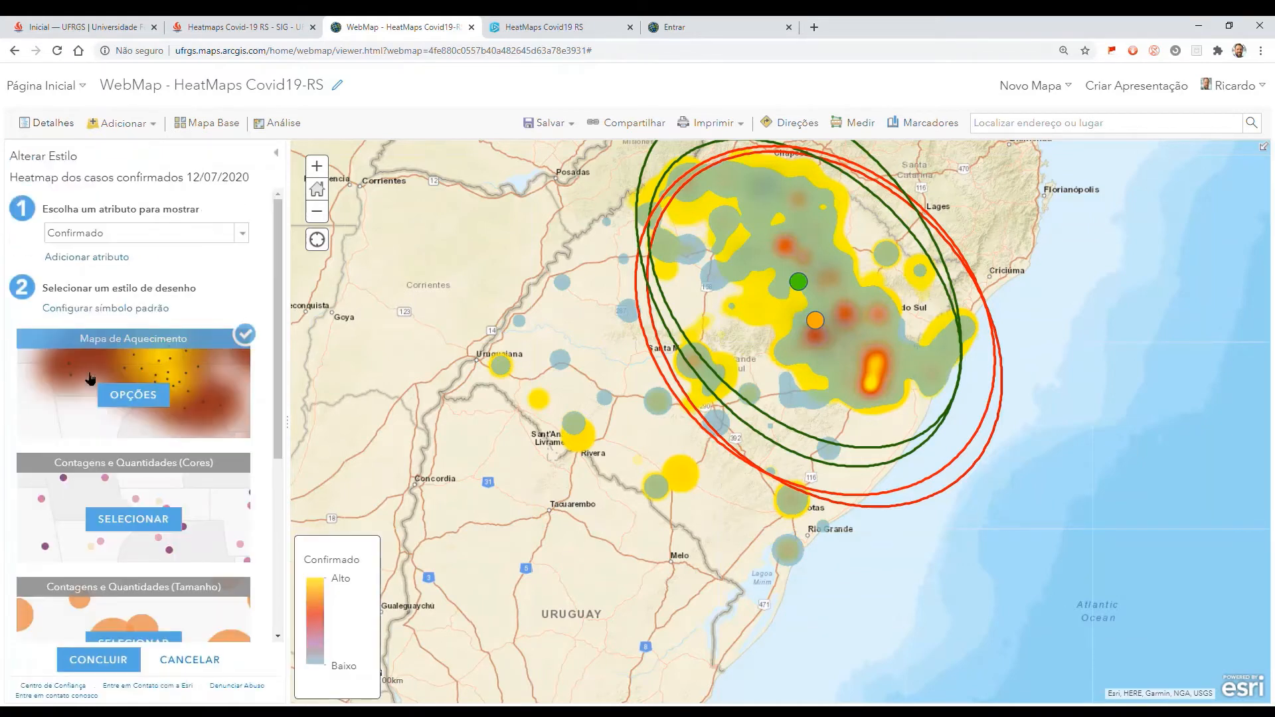
pyautogui.click(126, 396)
pyautogui.moveTo(105, 476); pyautogui.dragTo(131, 475)
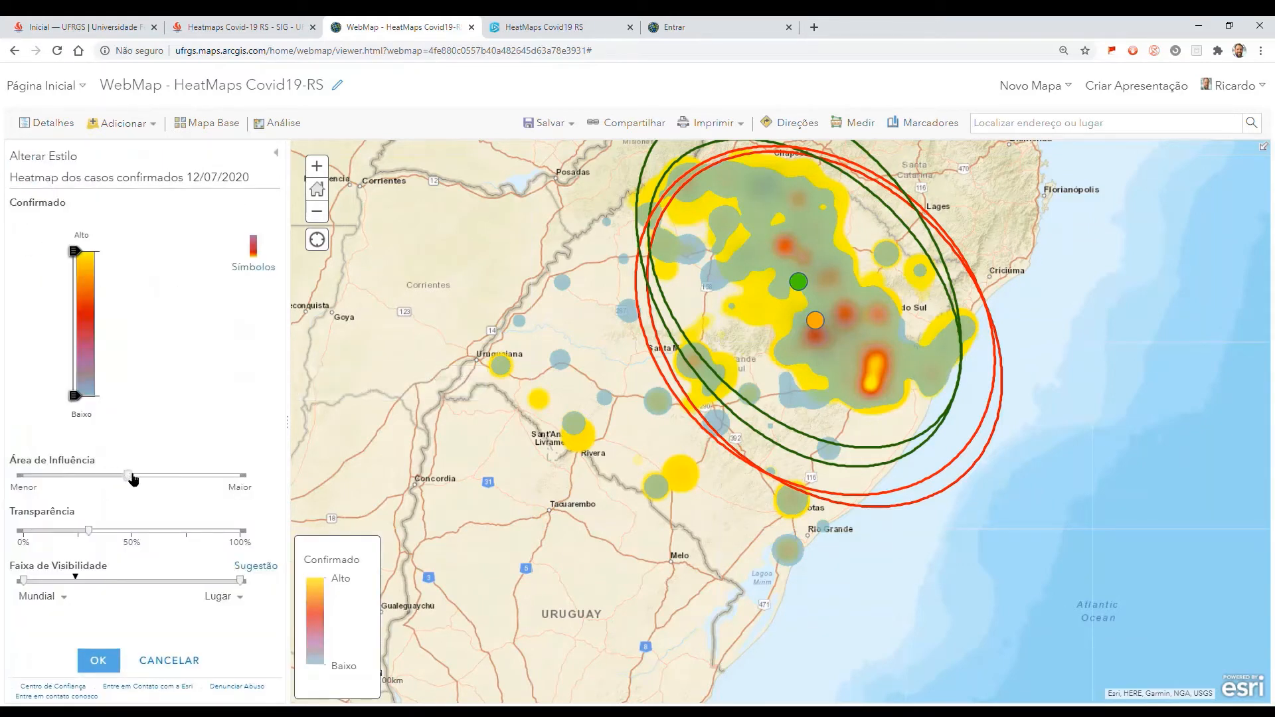
pyautogui.moveTo(88, 531); pyautogui.dragTo(26, 532)
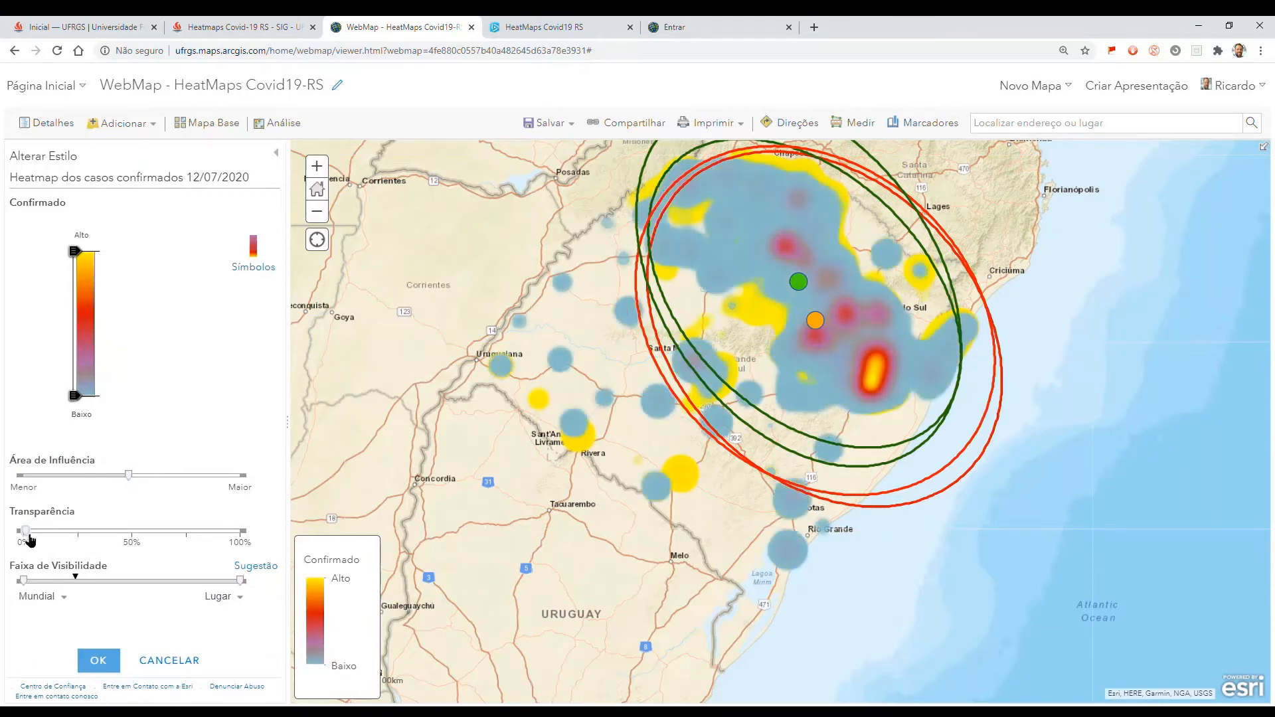
pyautogui.moveTo(123, 473); pyautogui.dragTo(133, 475)
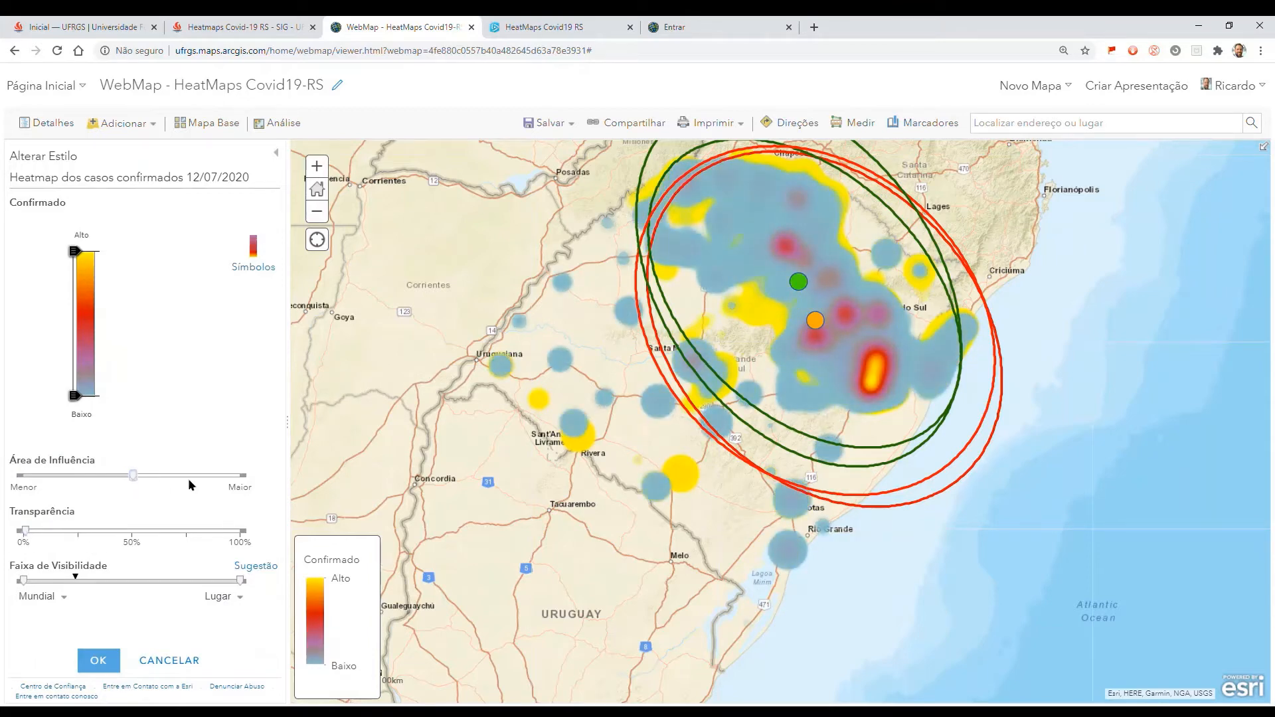
# Step: Recolour the 12/07/2020 confirmed-cases heatmap with the inverted yellow-orange-brown ramp, dark brown for high values, and finish the style changes
pyautogui.click(265, 267)
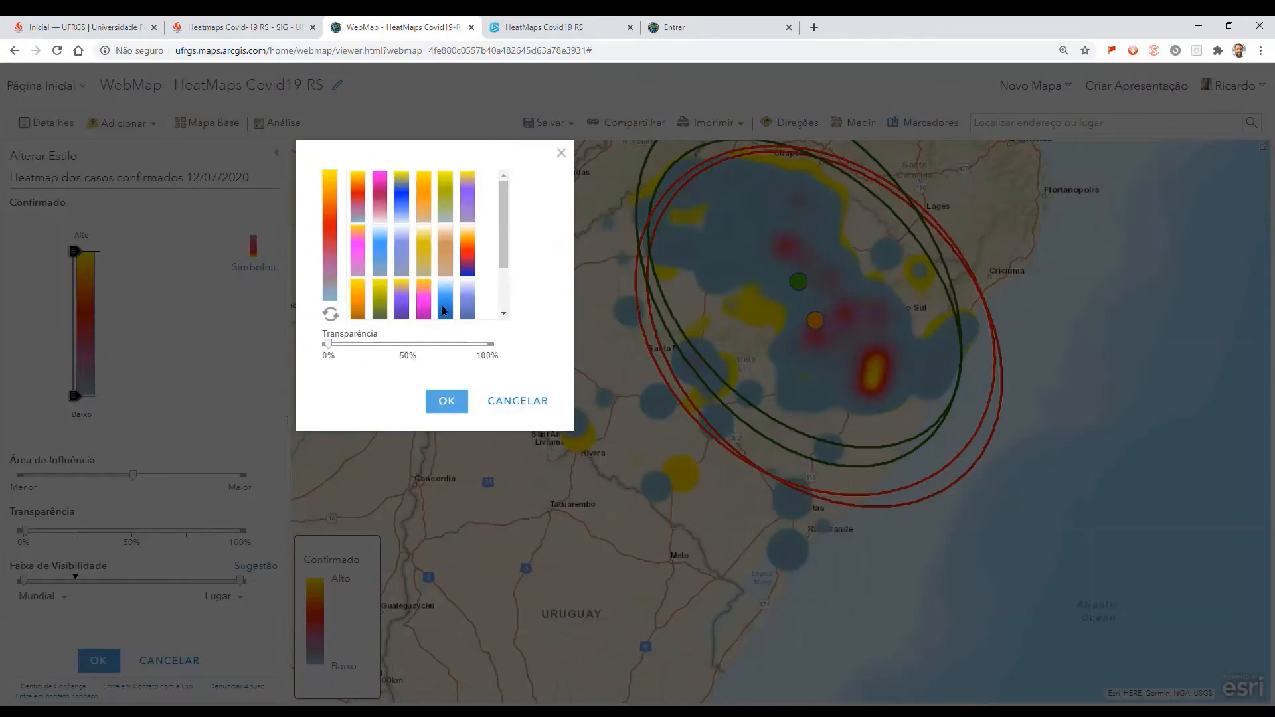
pyautogui.scroll(-1, 507, 186)
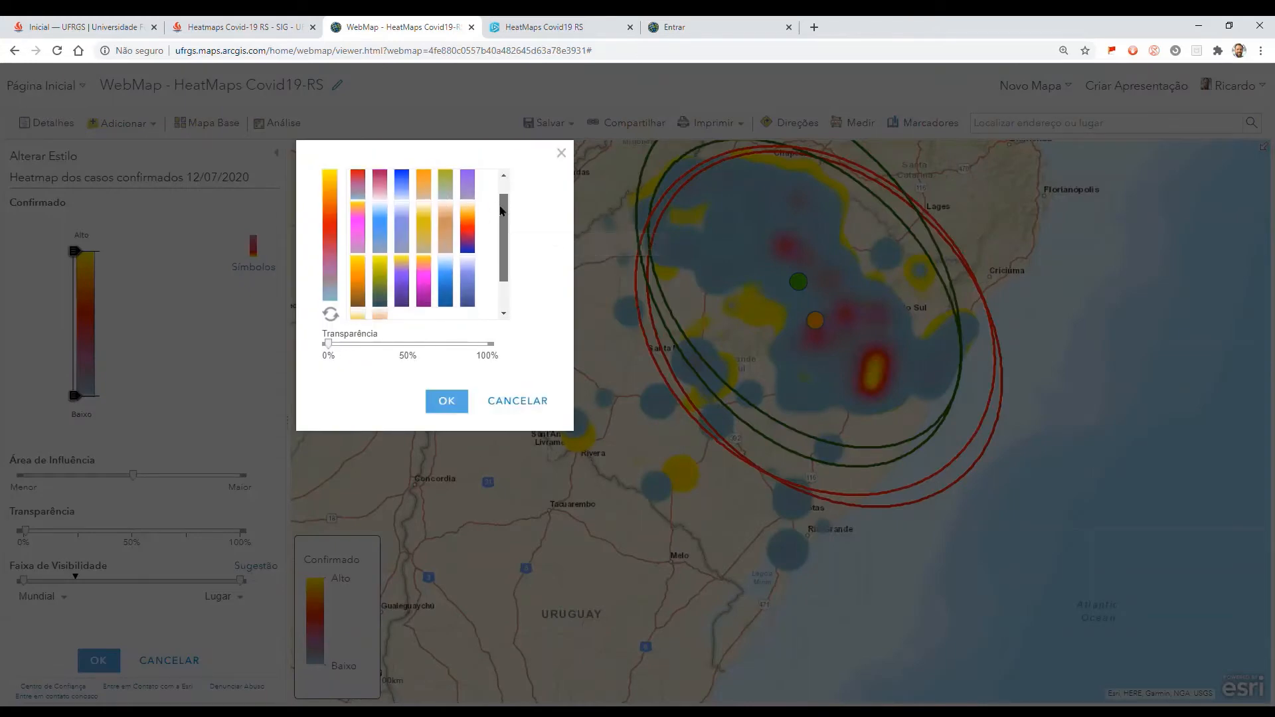
pyautogui.click(357, 259)
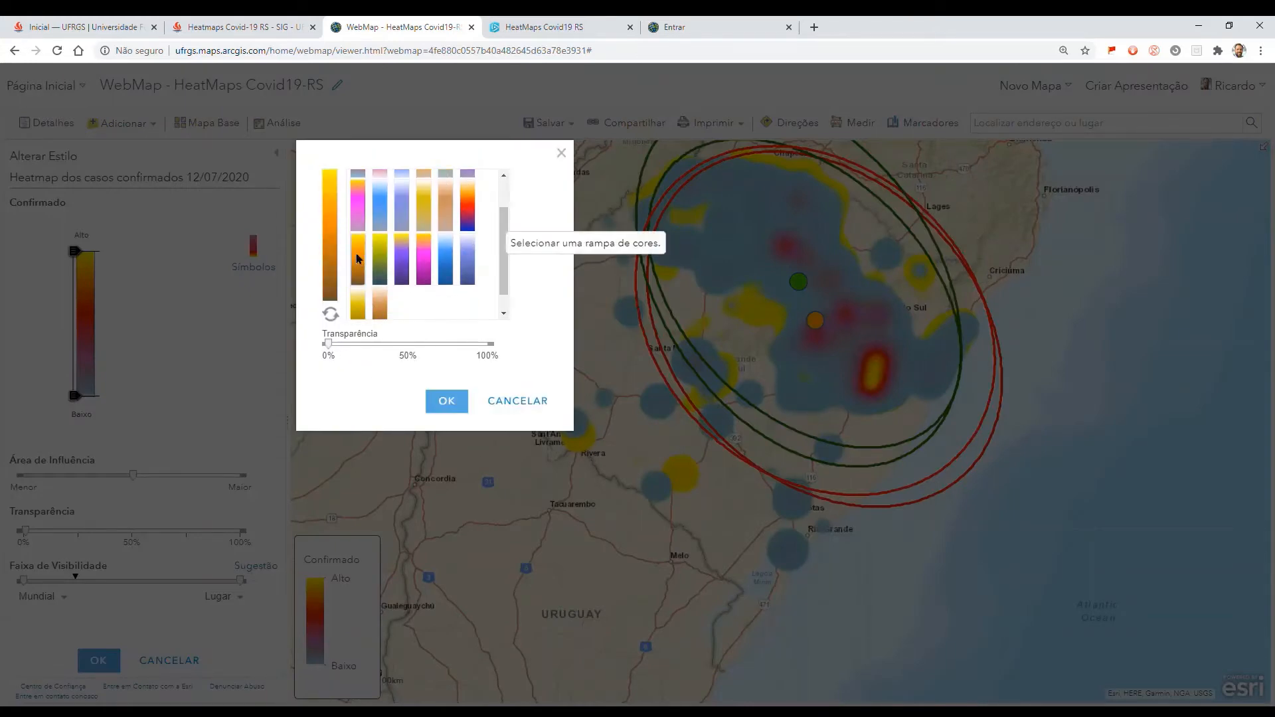
pyautogui.click(330, 314)
pyautogui.click(447, 402)
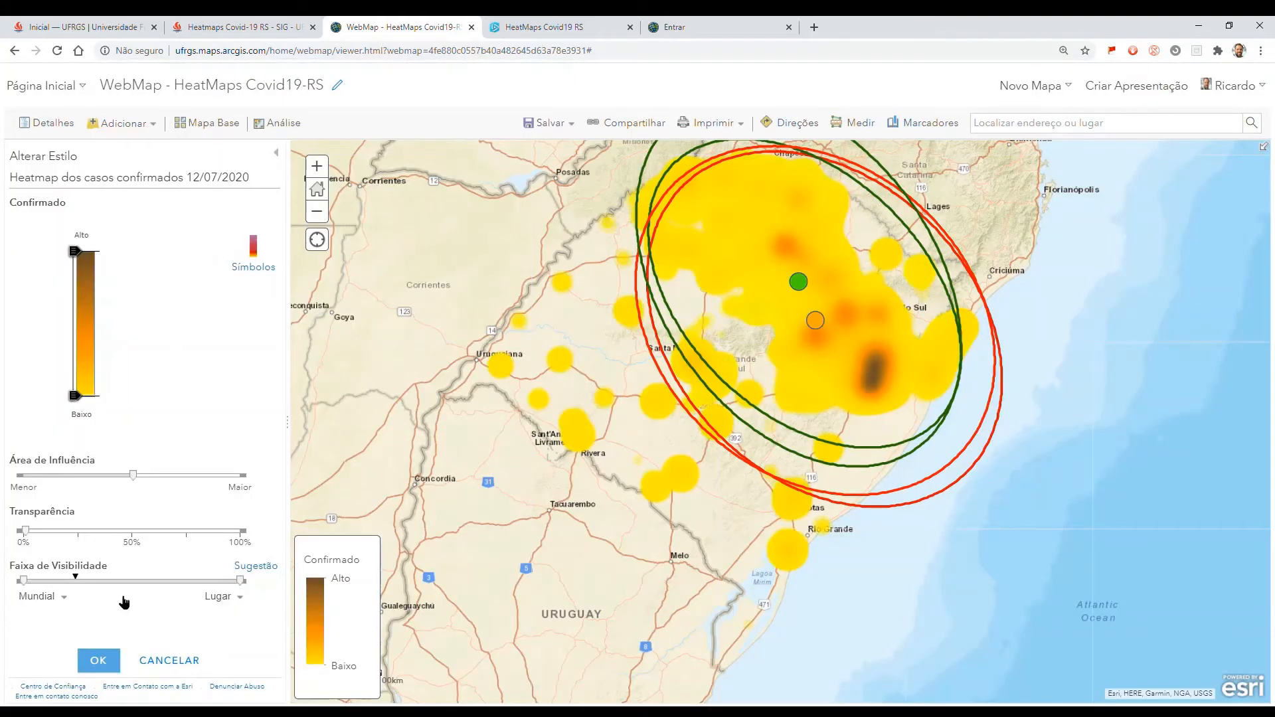
pyautogui.click(98, 660)
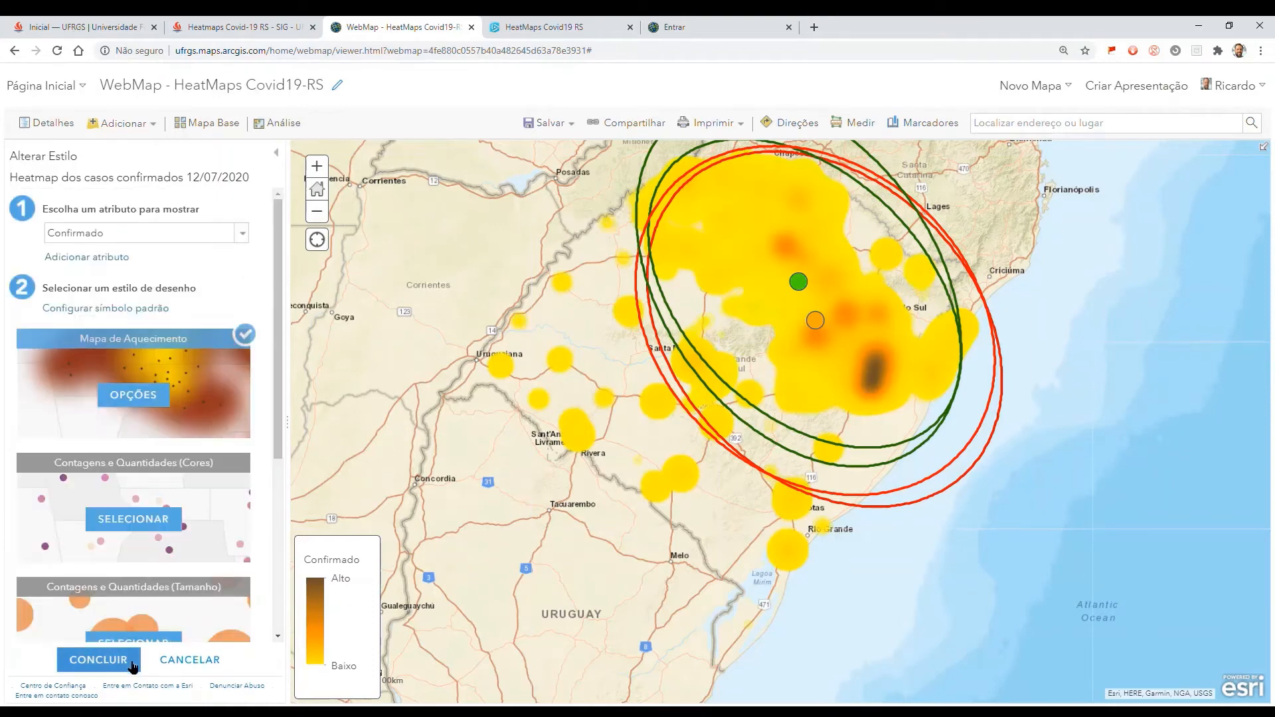
pyautogui.click(98, 660)
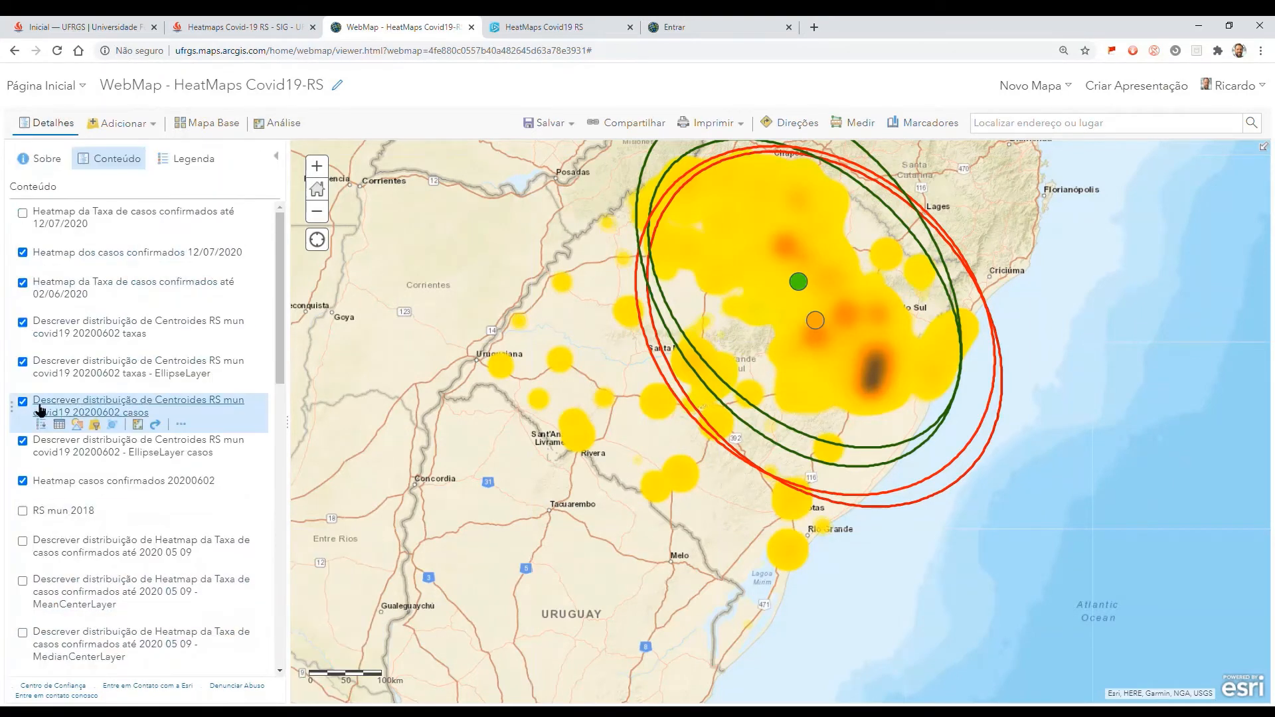
# Step: Display the 12/07/2020 rate heatmap, switching it on and off to compare it with the recoloured confirmed-cases heatmap
pyautogui.click(22, 215)
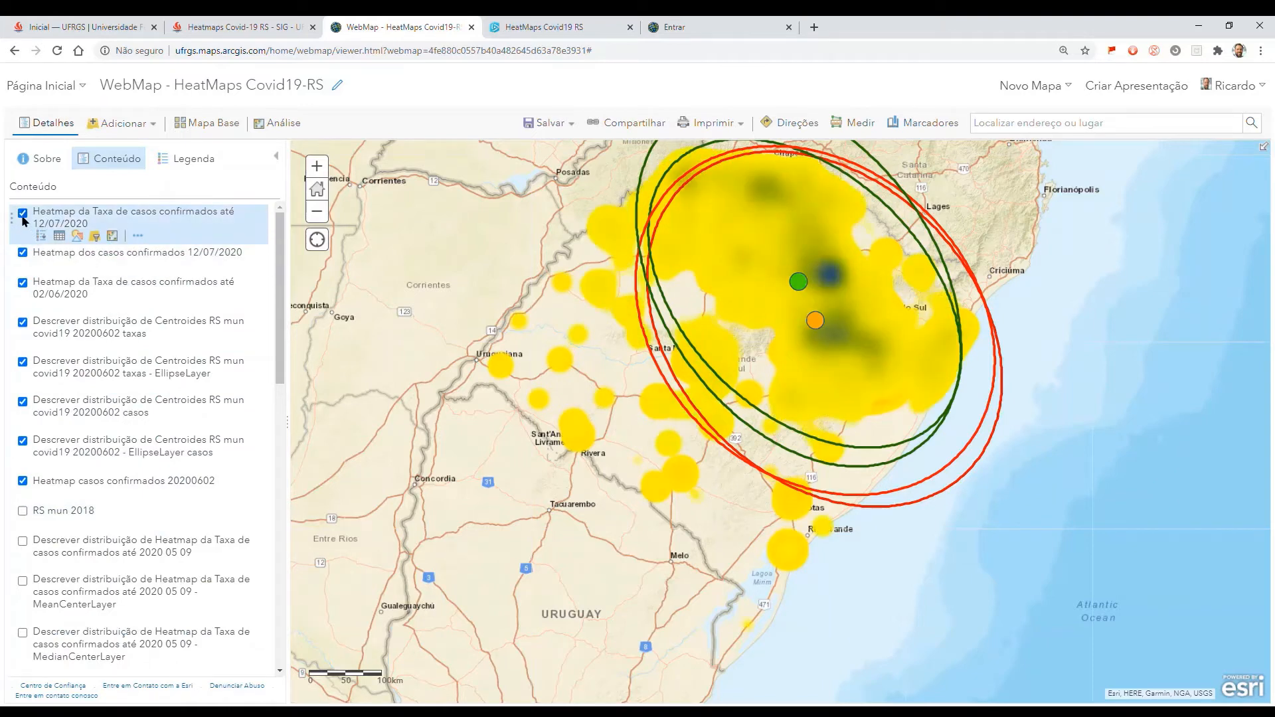
pyautogui.click(22, 214)
pyautogui.click(21, 214)
pyautogui.click(23, 214)
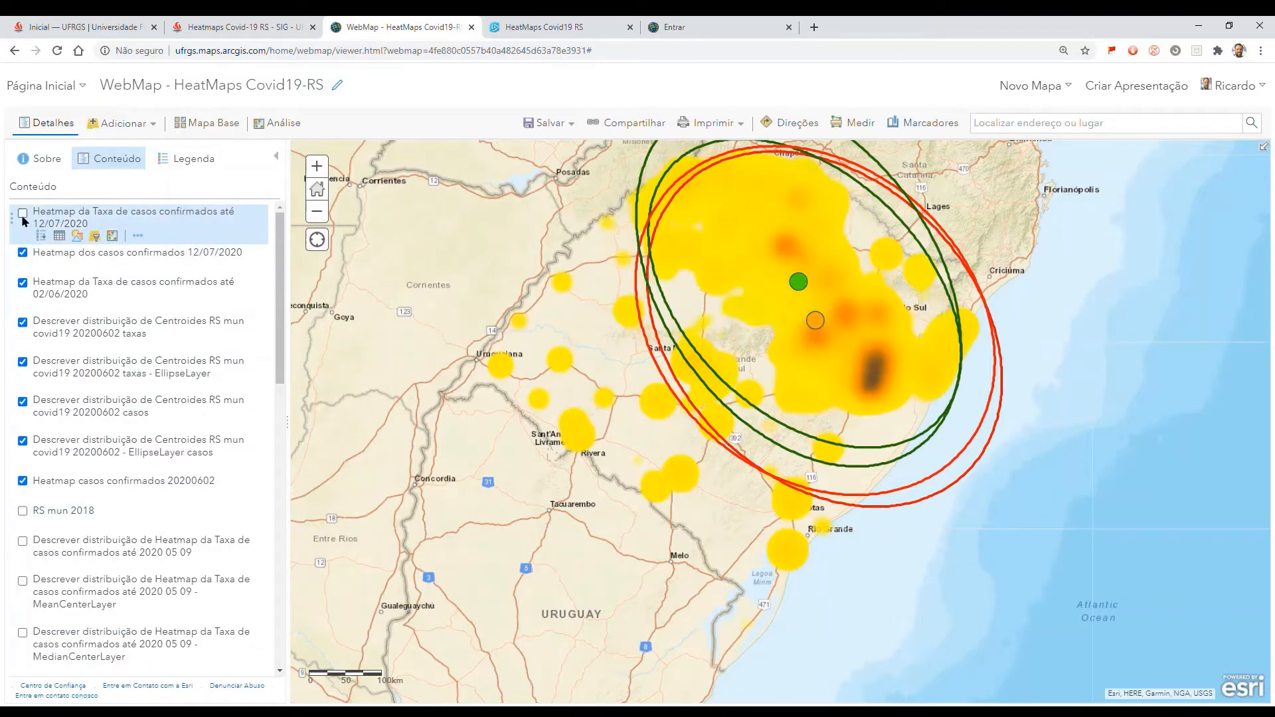
pyautogui.click(22, 214)
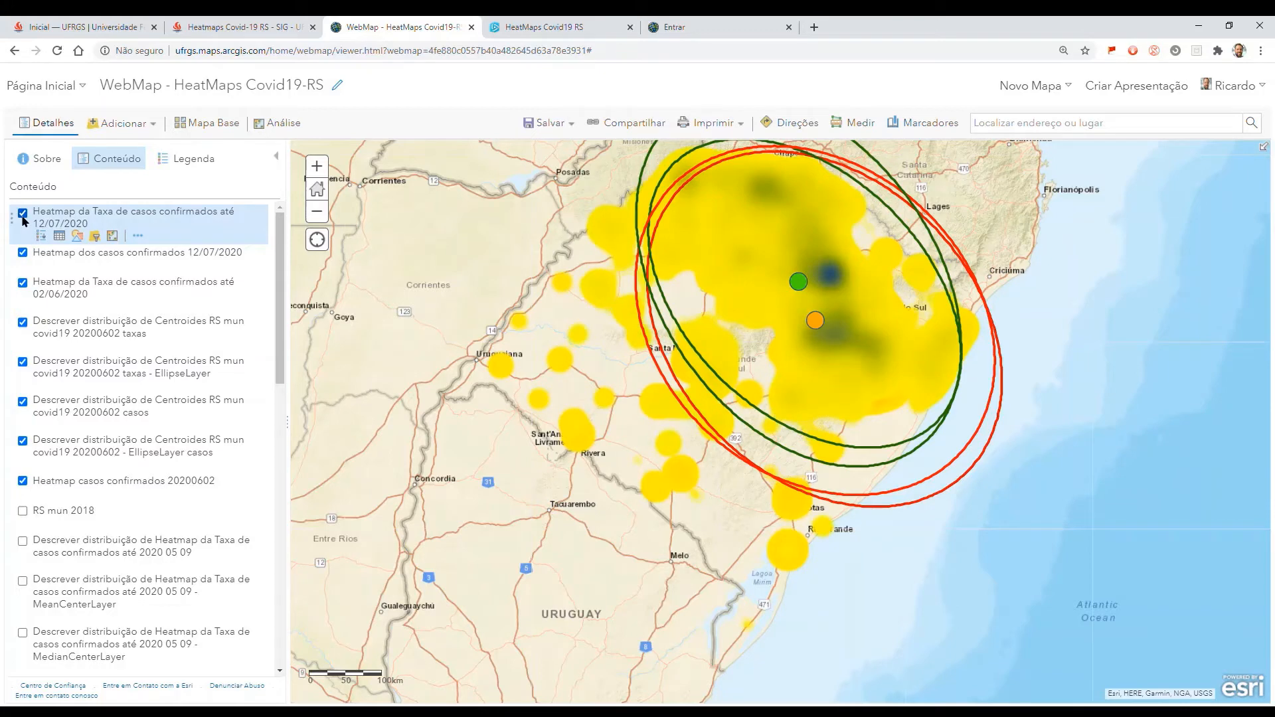
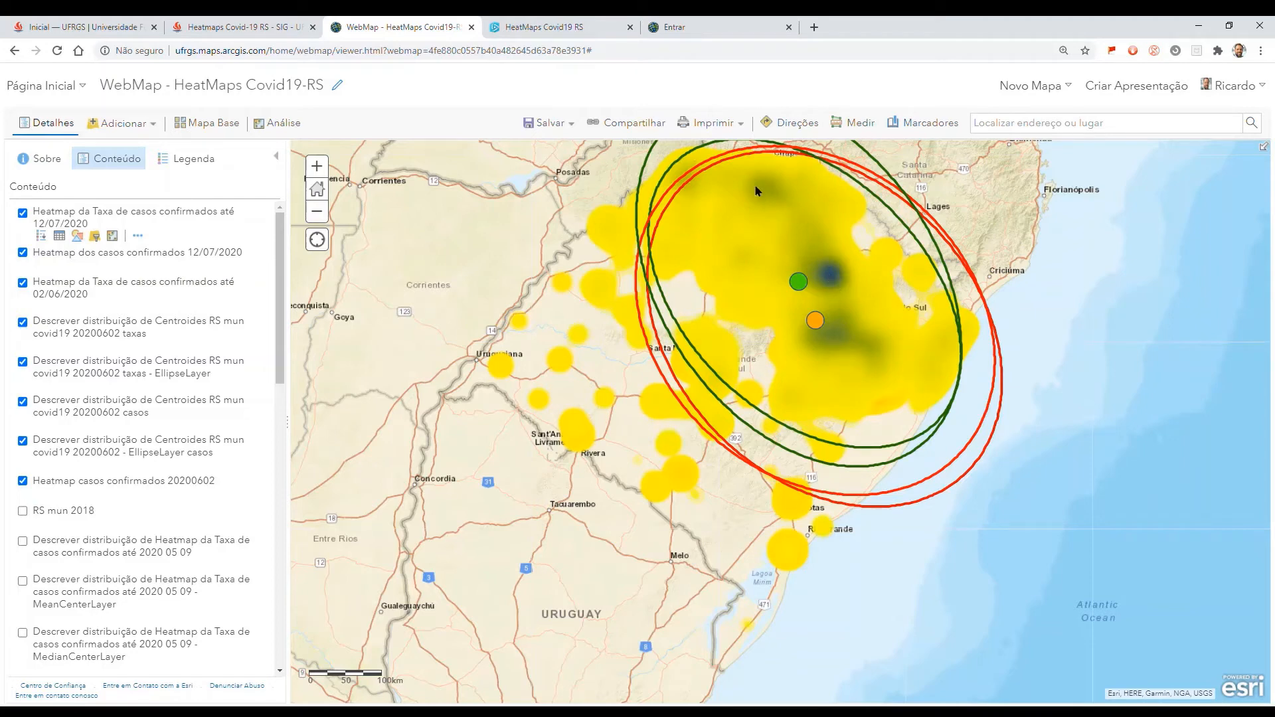
# Step: Identify the municipalities at and around the dark hotspot in the 12/07/2020 rate heatmap through their feature pop-ups
pyautogui.click(833, 277)
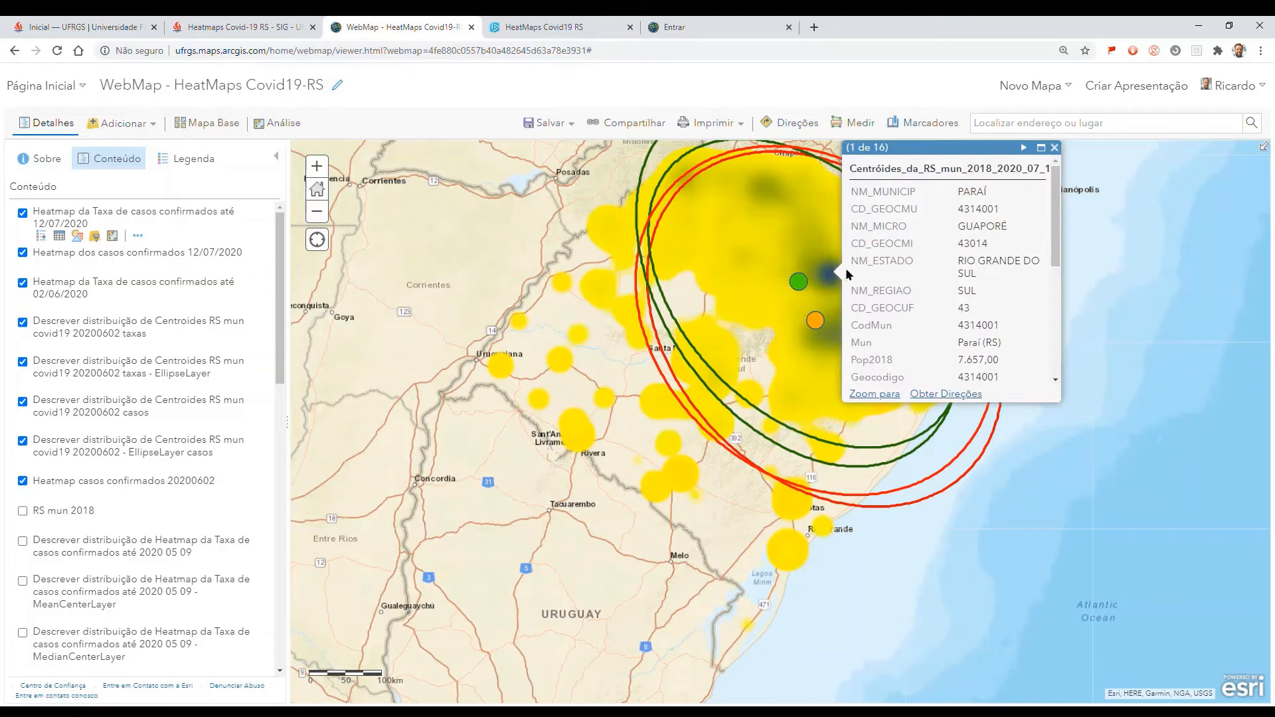
pyautogui.click(1054, 148)
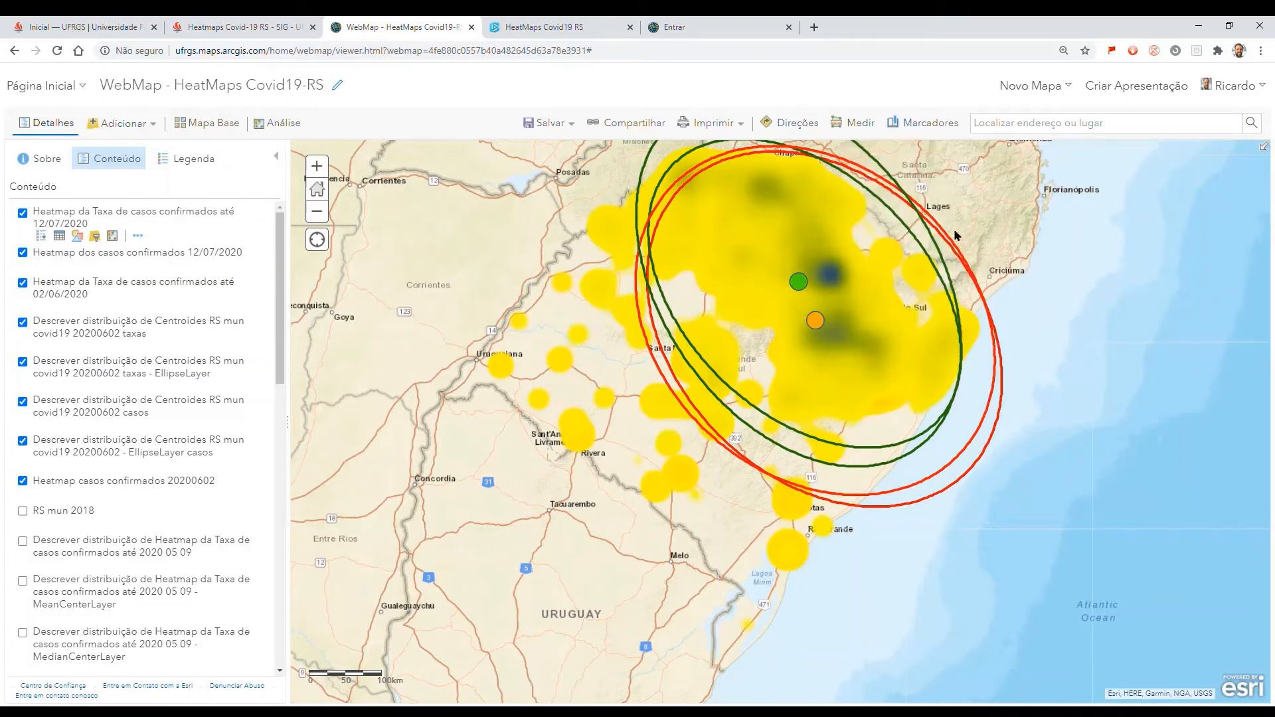
pyautogui.scroll(1, 840, 295)
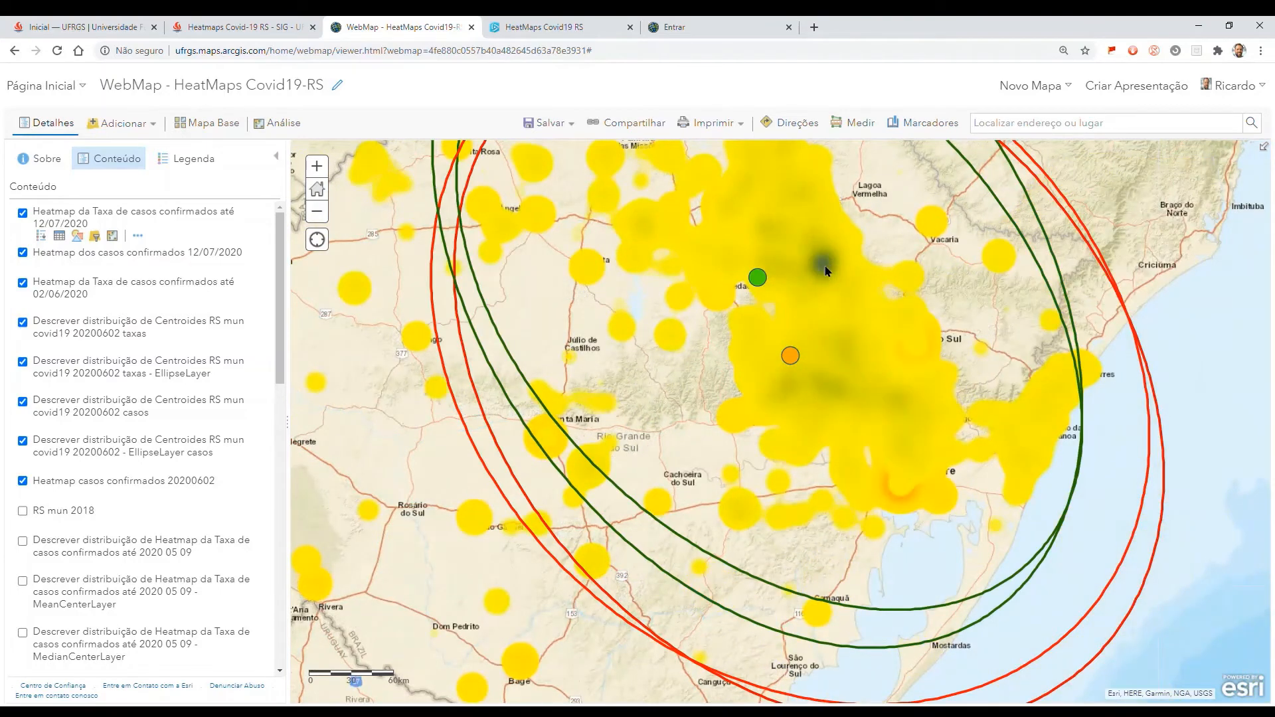
pyautogui.click(825, 270)
pyautogui.click(927, 285)
pyautogui.scroll(-1, 827, 284)
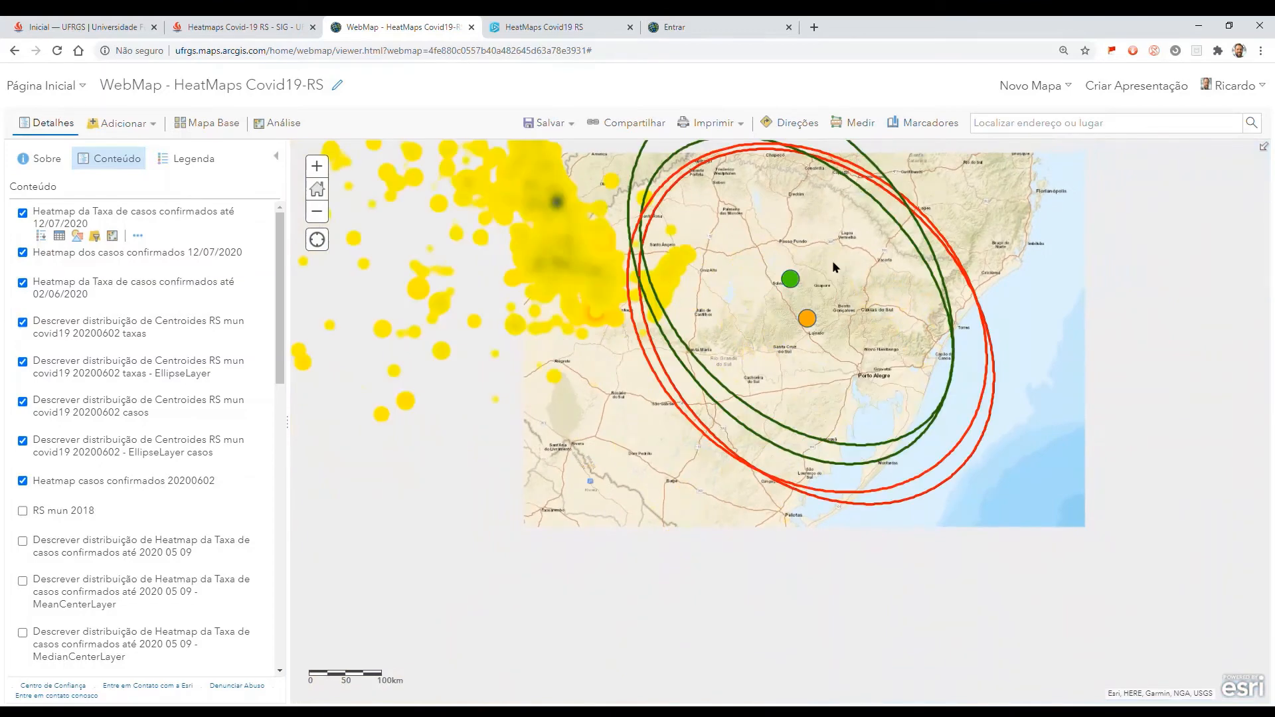
pyautogui.click(810, 272)
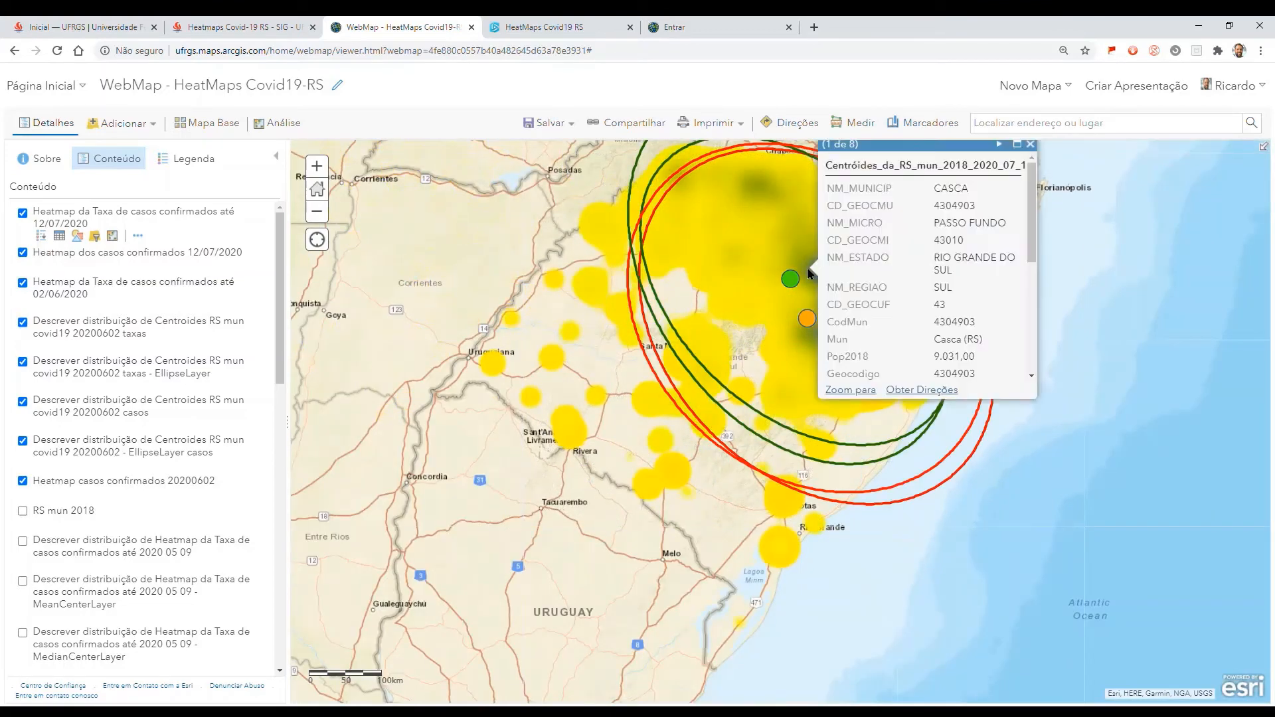
pyautogui.click(816, 253)
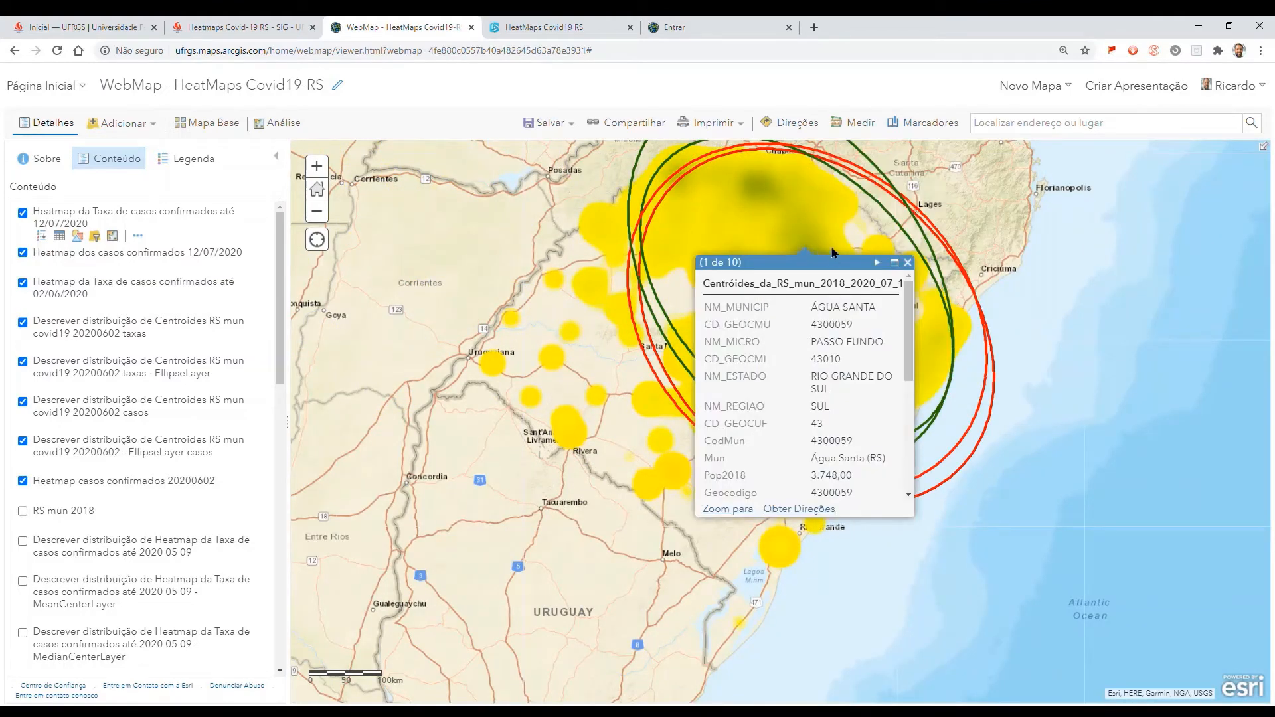
pyautogui.click(908, 262)
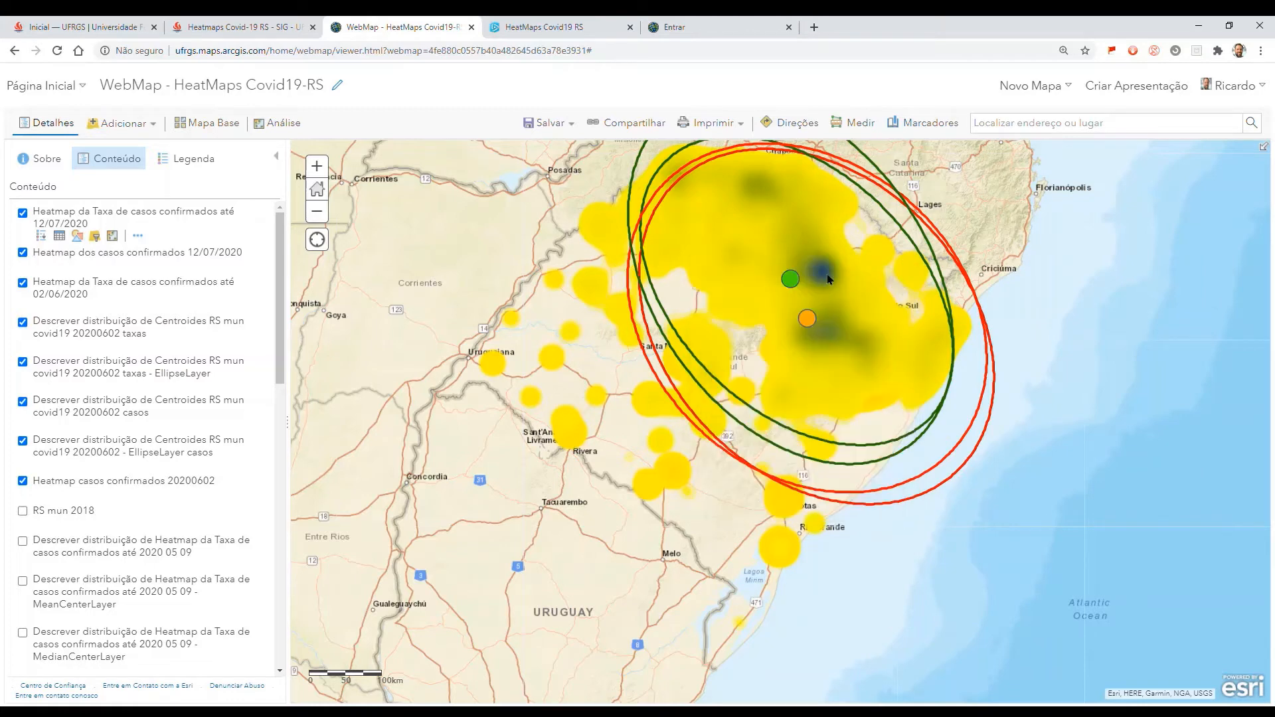
pyautogui.click(827, 273)
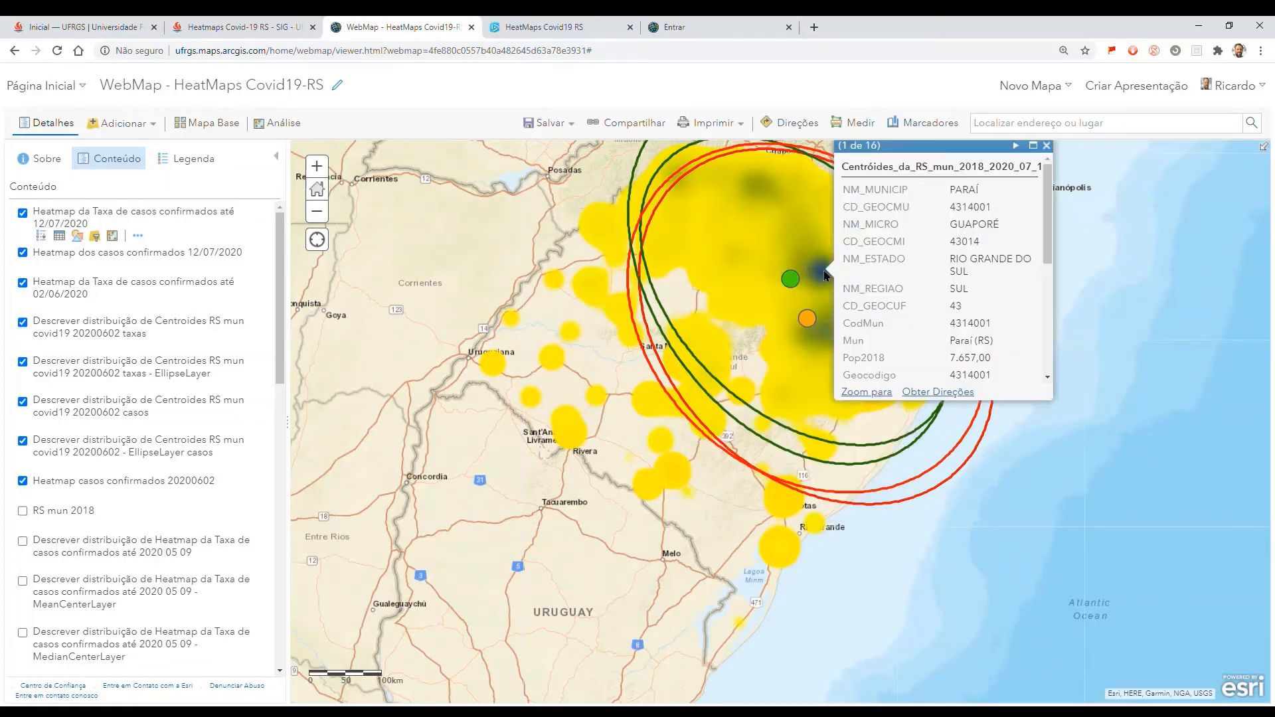
pyautogui.click(1047, 145)
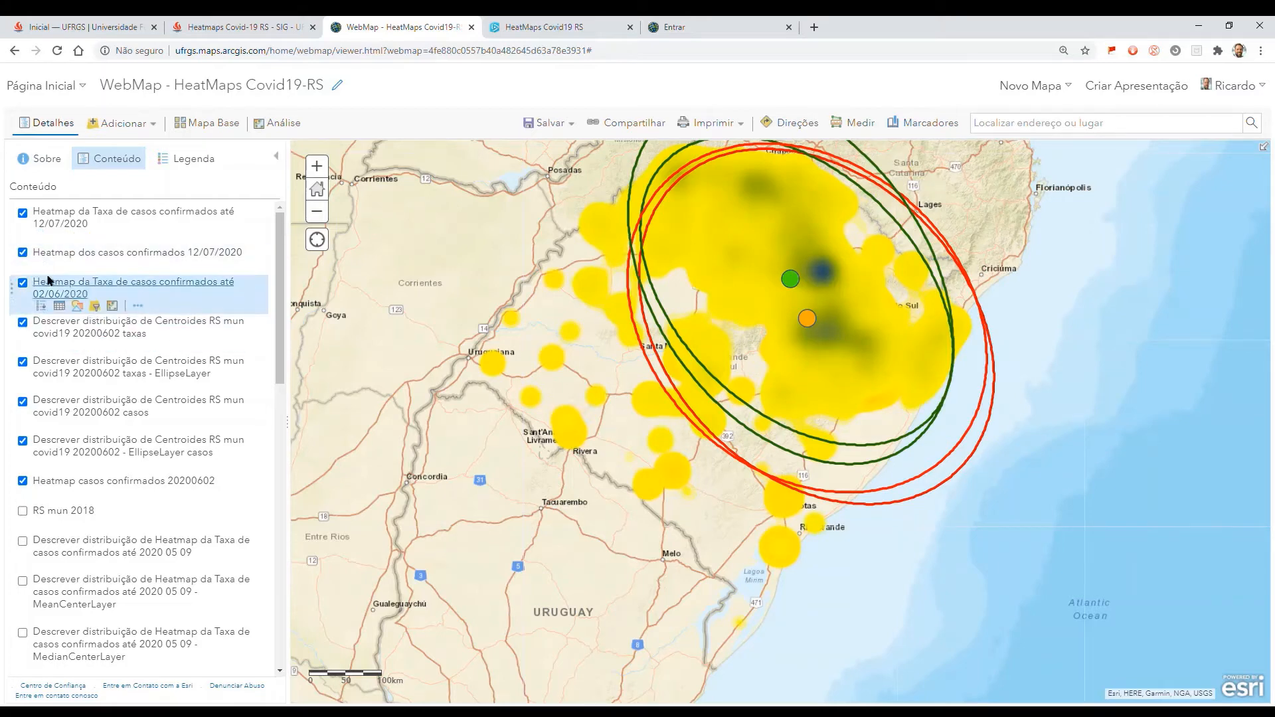
# Step: Hide the 12/07/2020 rate heatmap and identify the municipality at the darkest spot of the confirmed-cases heatmap
pyautogui.click(22, 214)
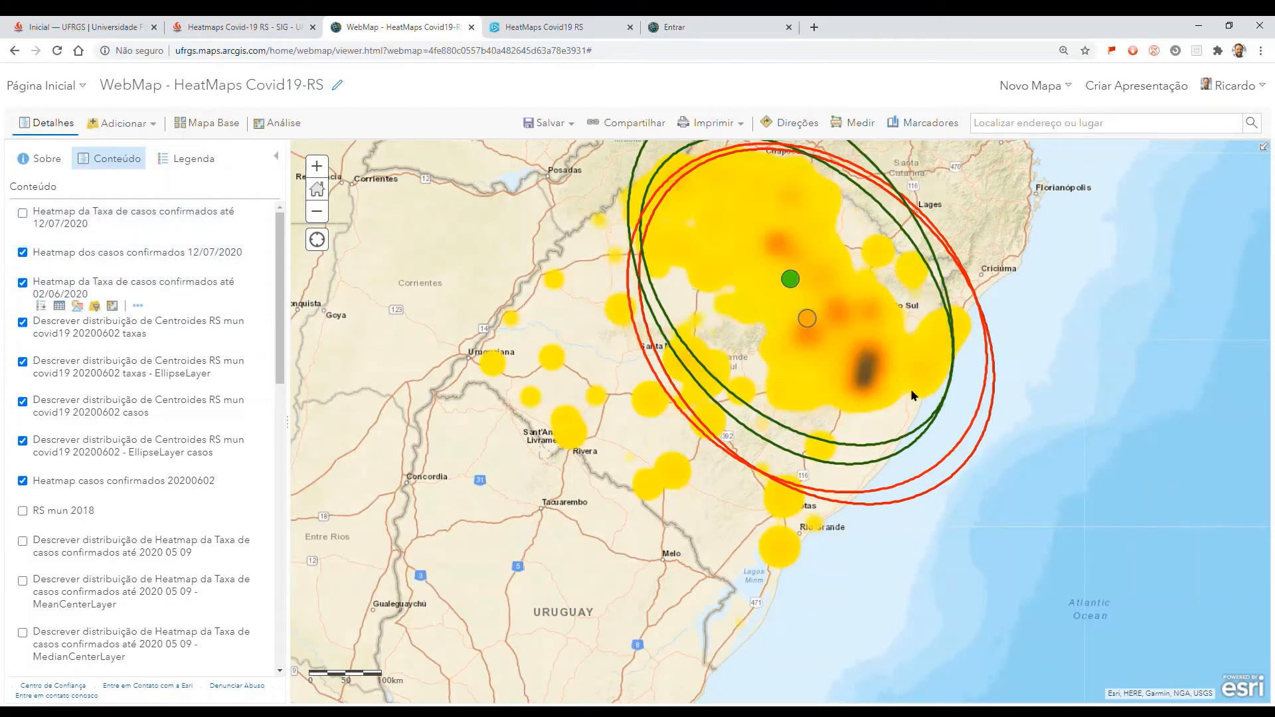
pyautogui.click(864, 366)
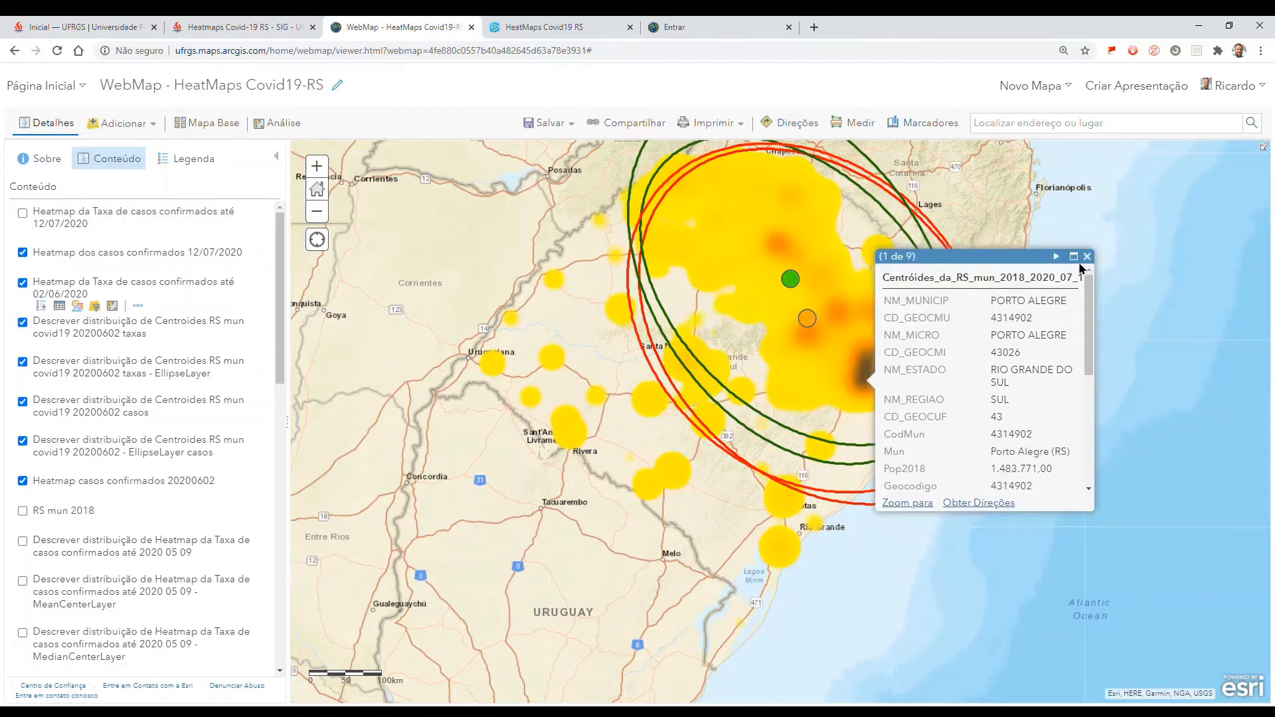
pyautogui.click(1087, 257)
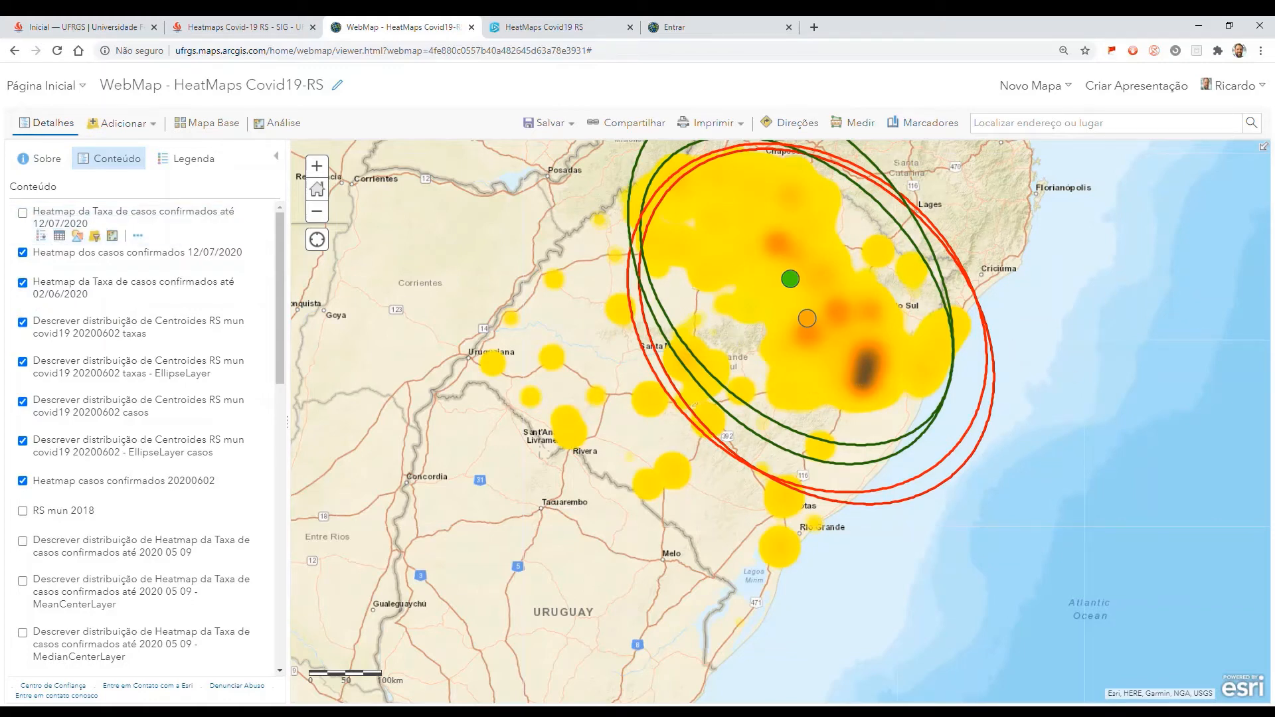
# Step: Switch the 12/07/2020 rate heatmap on and off to compare its hotspots with the confirmed-cases heatmap, leaving it displayed
pyautogui.click(23, 213)
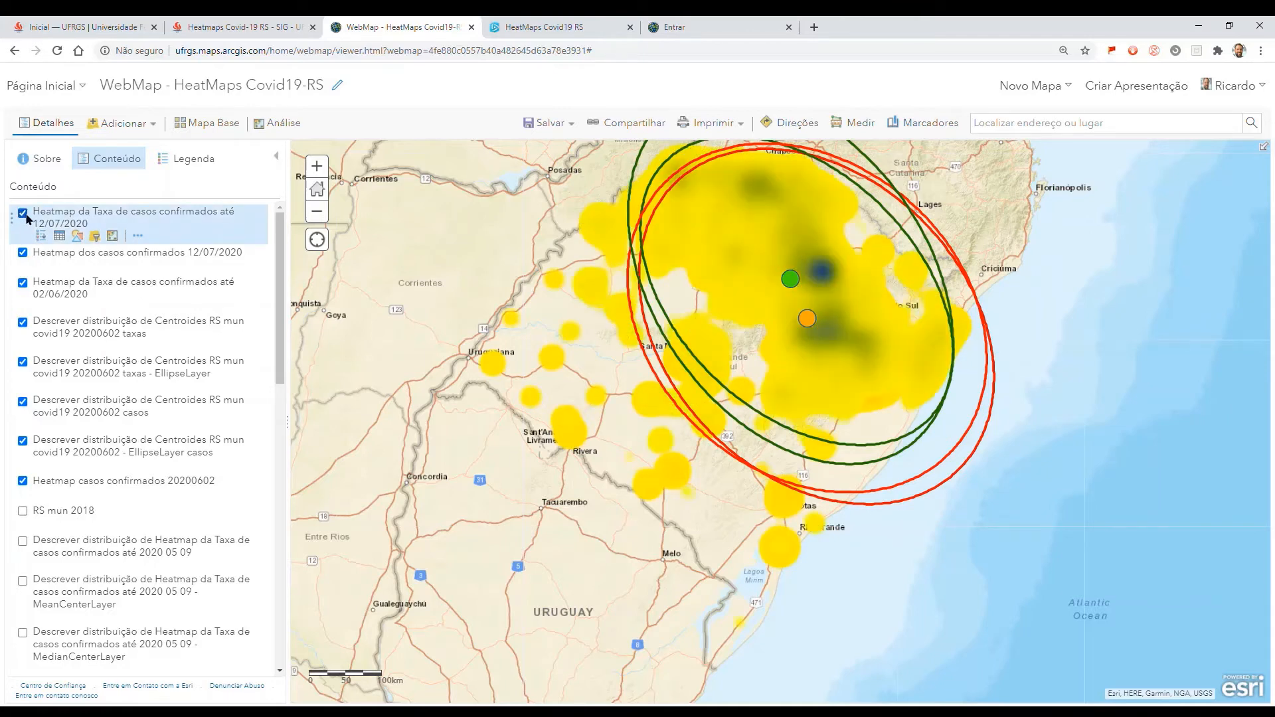
pyautogui.click(23, 214)
pyautogui.click(23, 213)
pyautogui.click(24, 213)
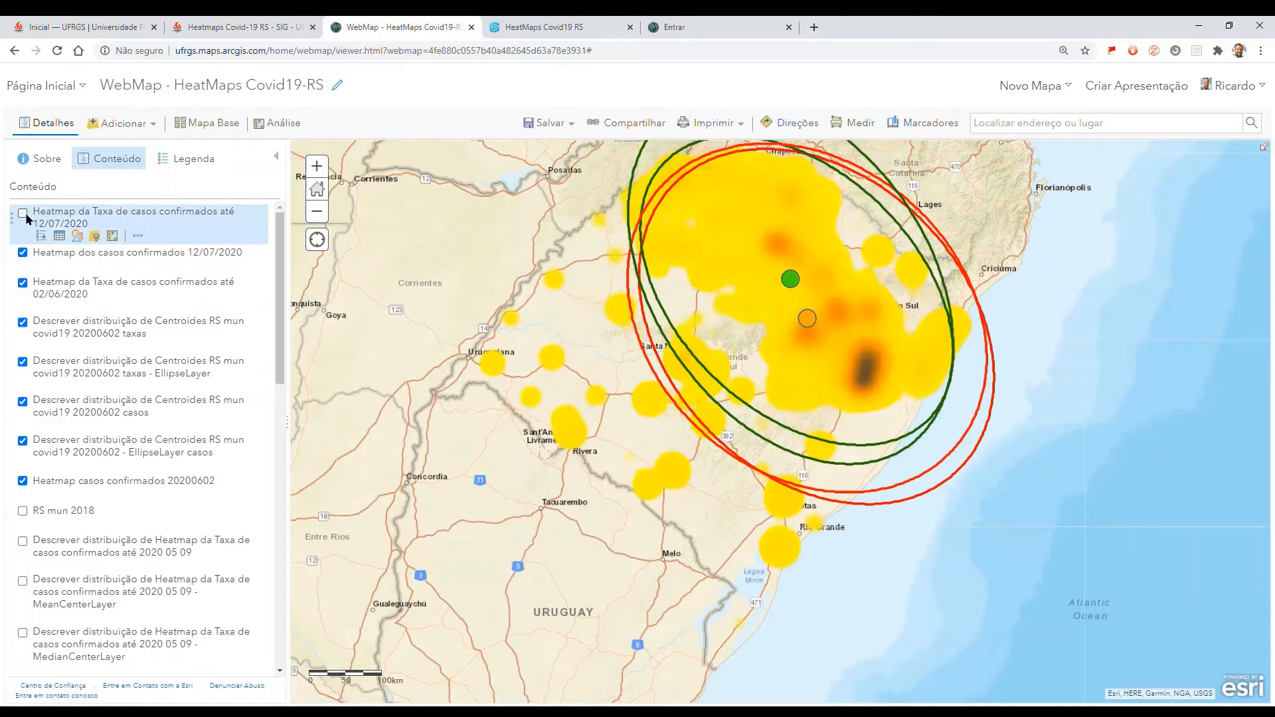
pyautogui.click(24, 214)
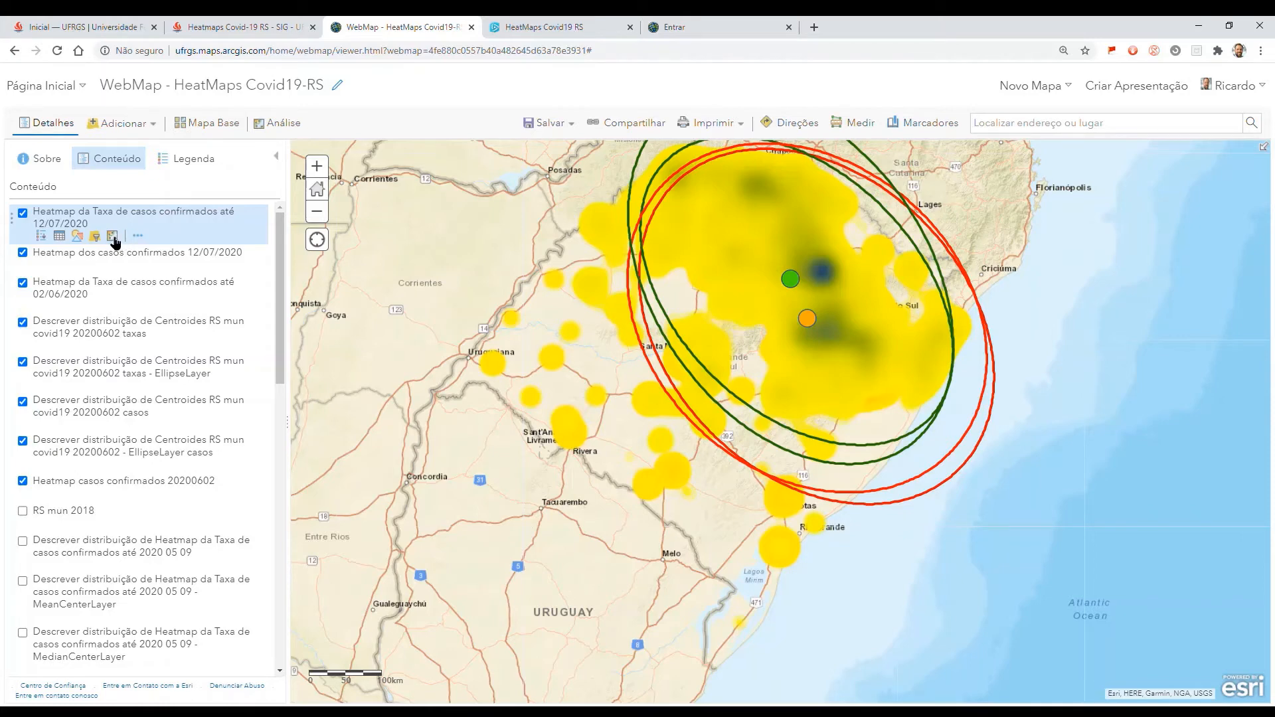
# Step: Set up Resumir Centro e Dispersão for the 12/07/2020 rate heatmap with only Centro médio and a 2SD ellipse, weighted by Taxa de casos confirmados por mil hab
pyautogui.click(112, 237)
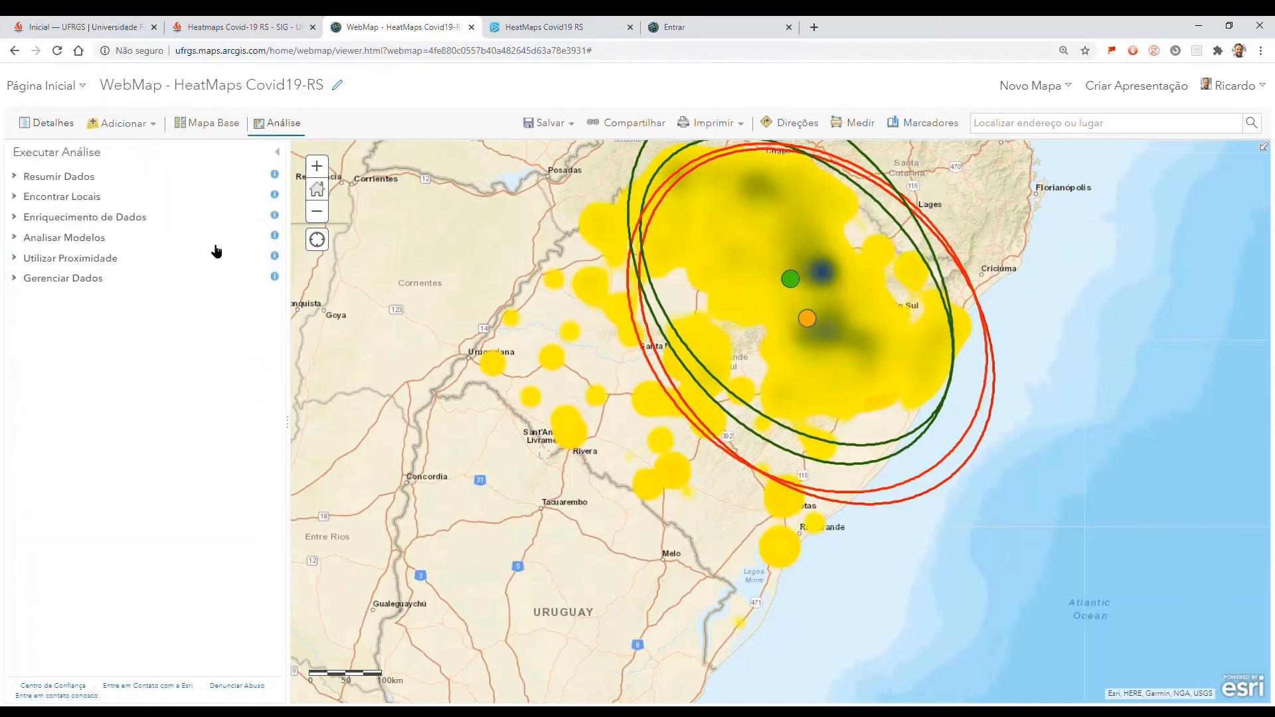
pyautogui.click(87, 178)
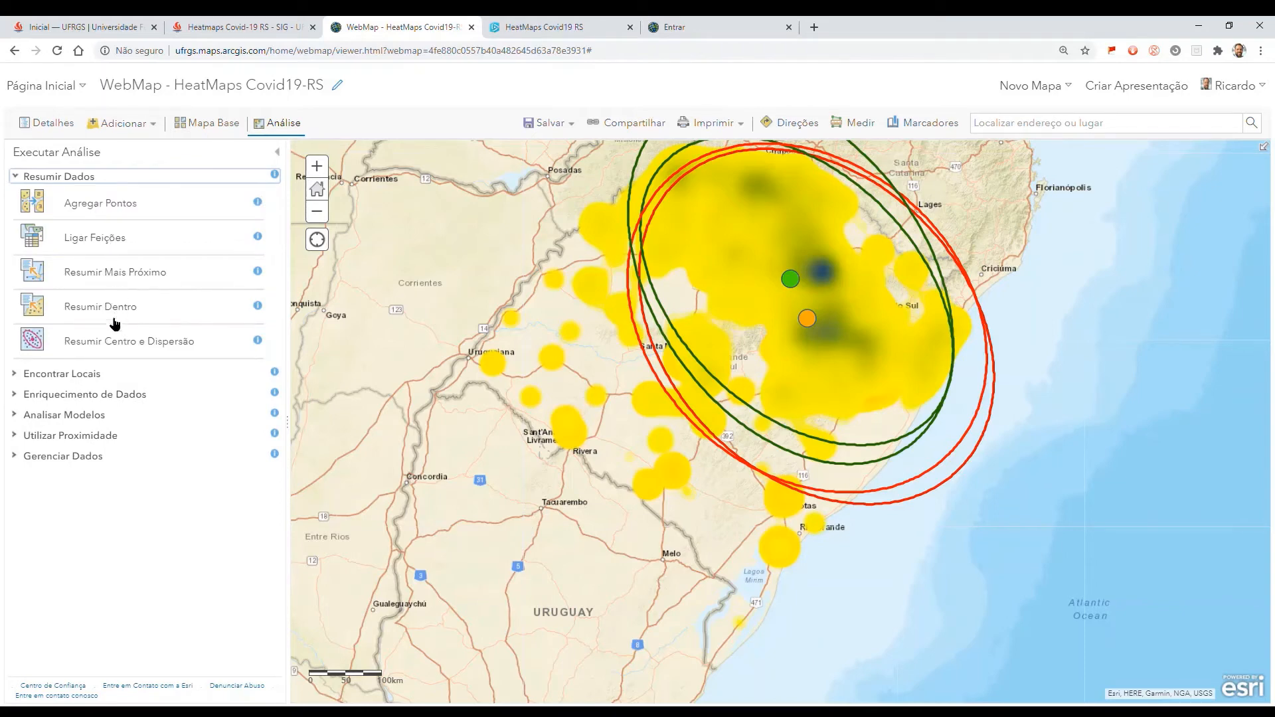
pyautogui.click(220, 344)
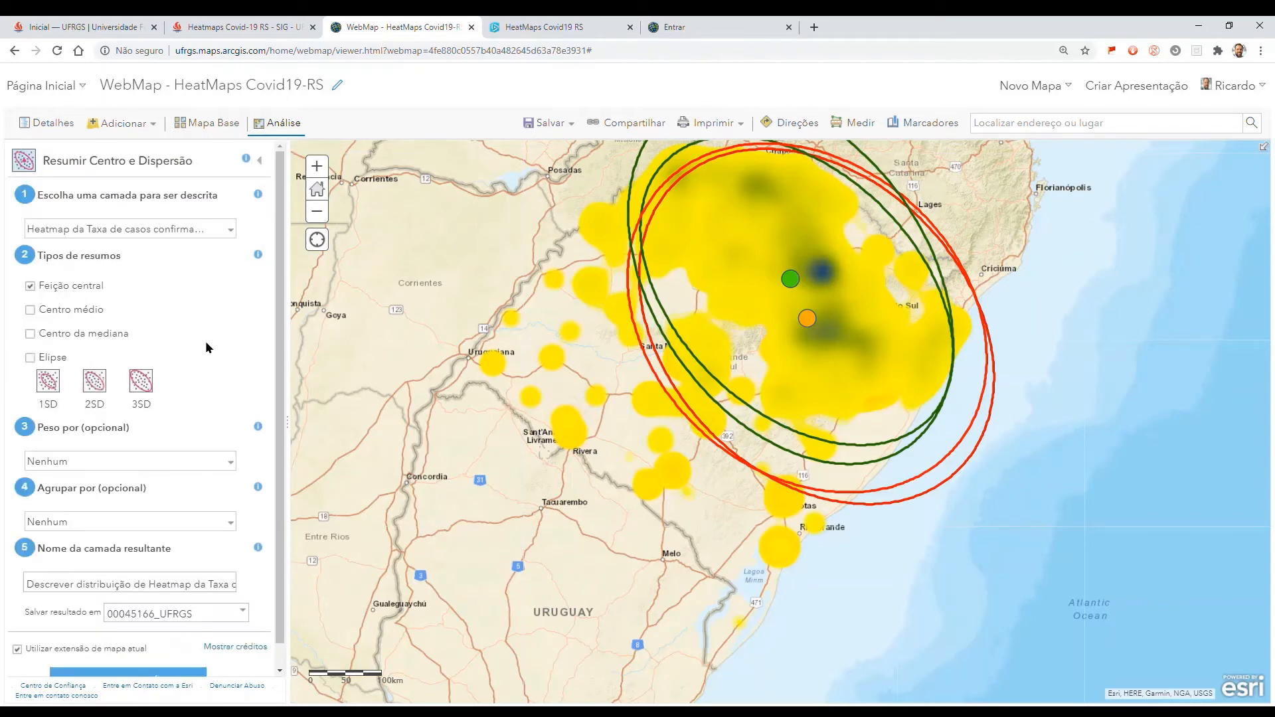
pyautogui.click(95, 380)
pyautogui.click(31, 309)
pyautogui.click(30, 286)
pyautogui.click(210, 463)
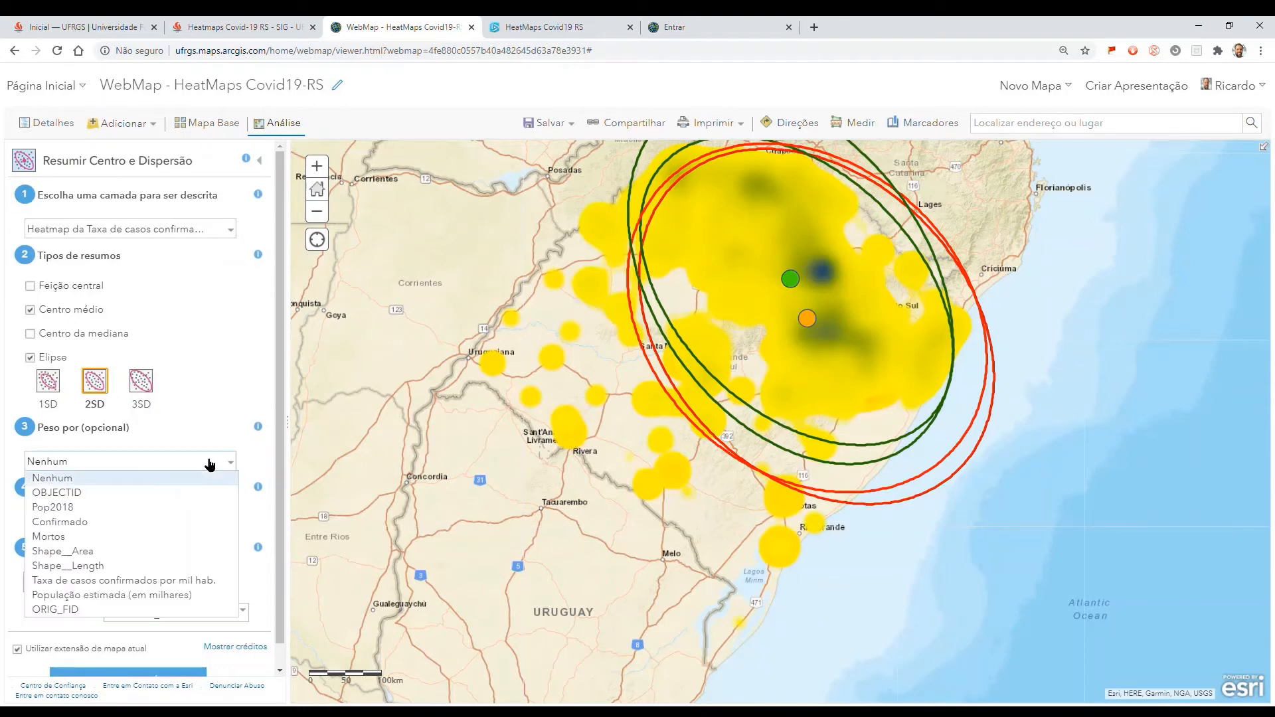
pyautogui.click(102, 581)
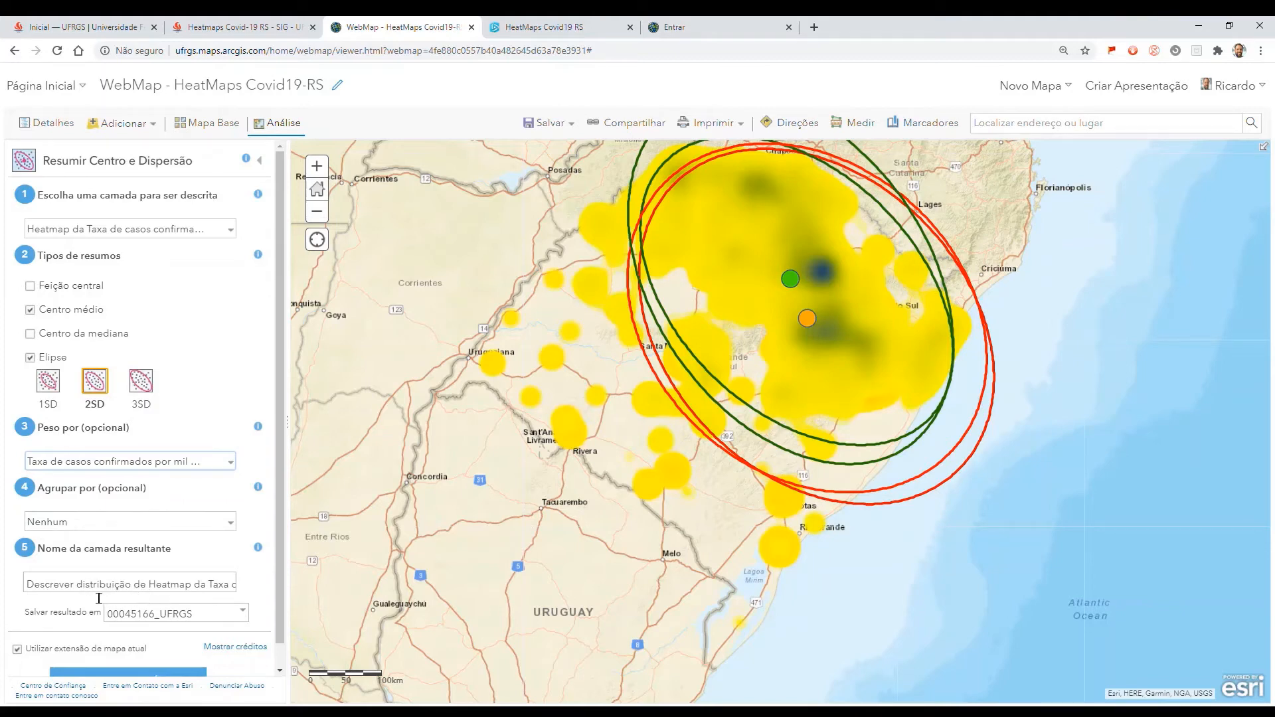
# Step: Write the date in the rate analysis's result layer name as 12_07_2020 instead of with slashes, and run the analysis
pyautogui.moveTo(147, 585); pyautogui.dragTo(279, 587)
pyautogui.click(202, 587)
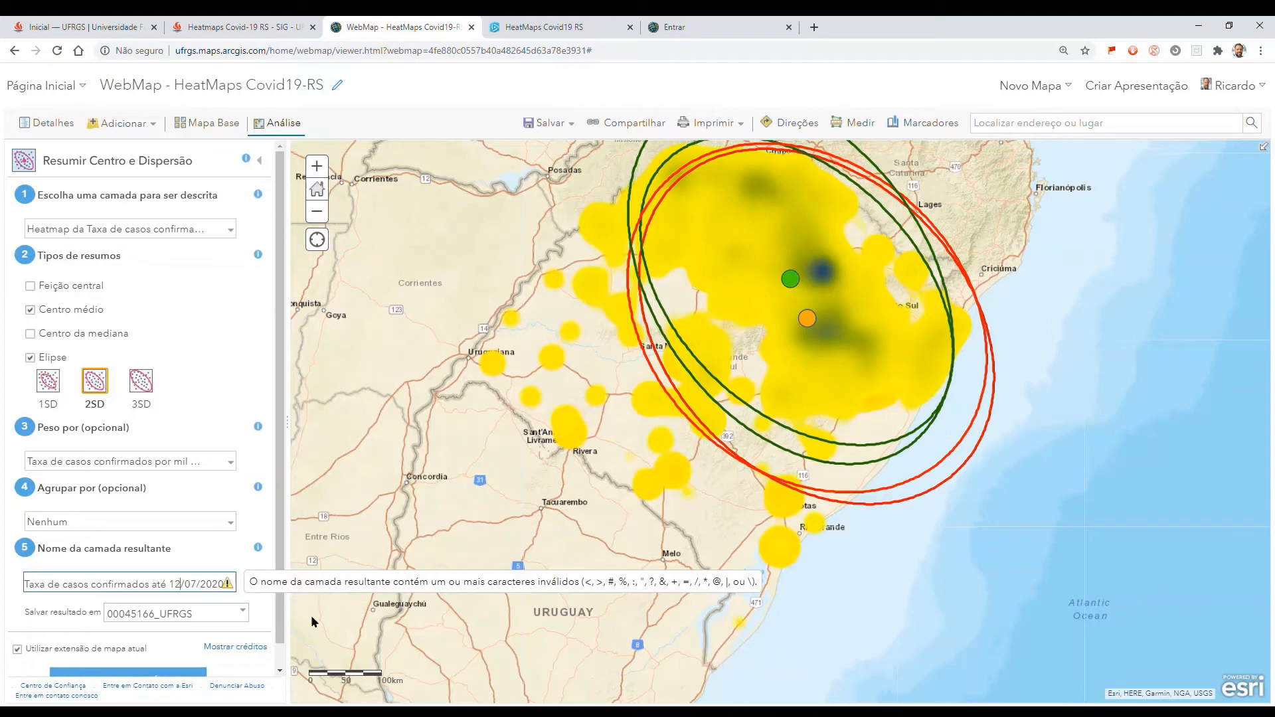
pyautogui.scroll(-2, 242, 651)
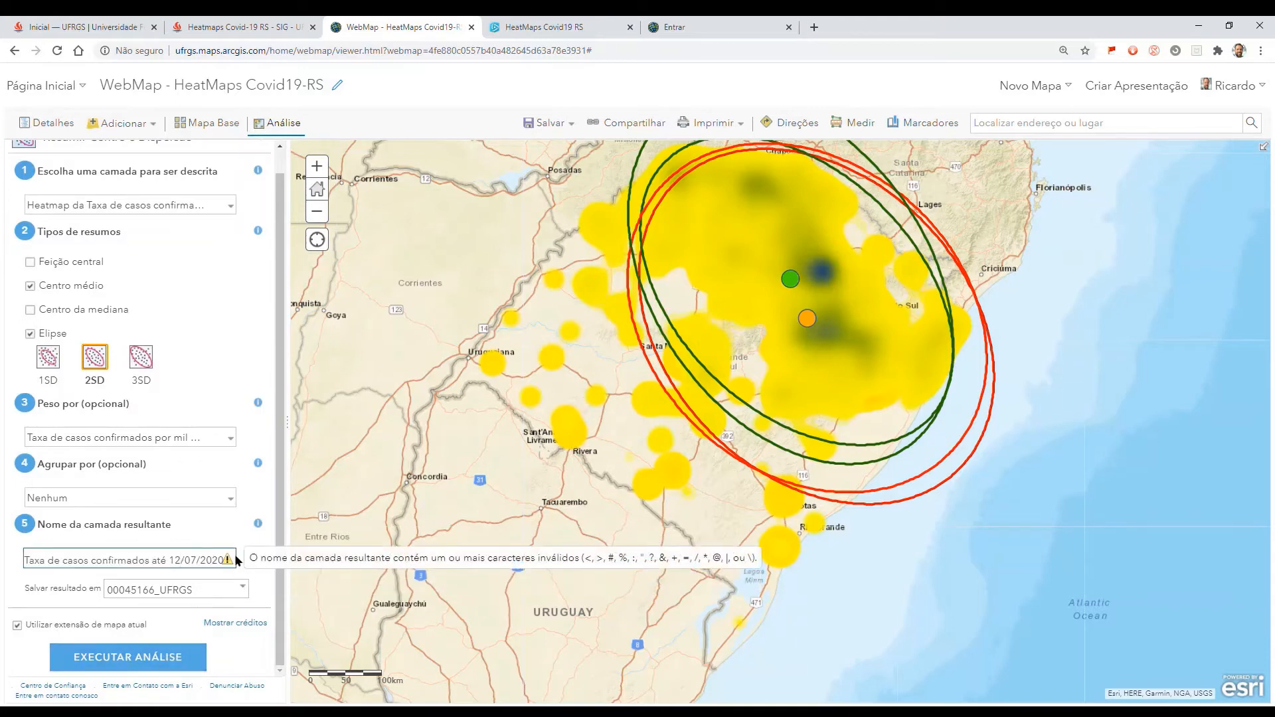
pyautogui.press('BackSpace')
pyautogui.write('_')
pyautogui.press('Right')
pyautogui.press('Right')
pyautogui.press('Right')
pyautogui.press('BackSpace')
pyautogui.write('_')
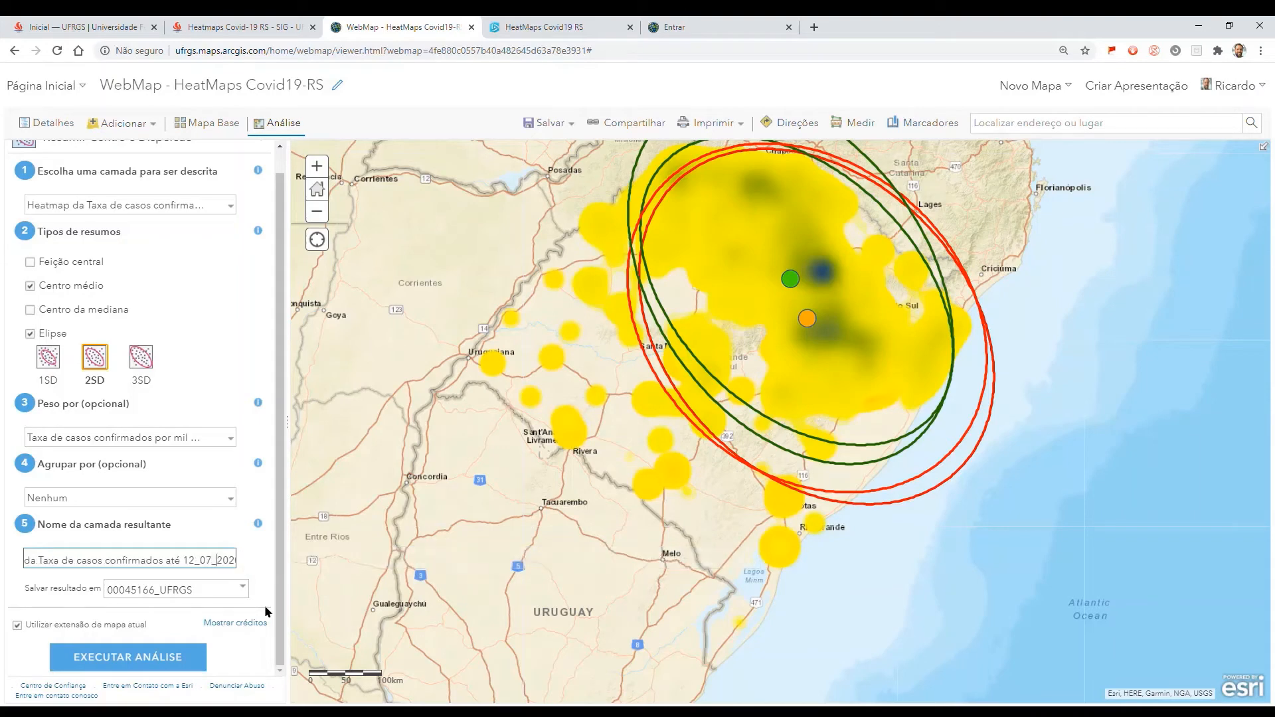
pyautogui.click(171, 669)
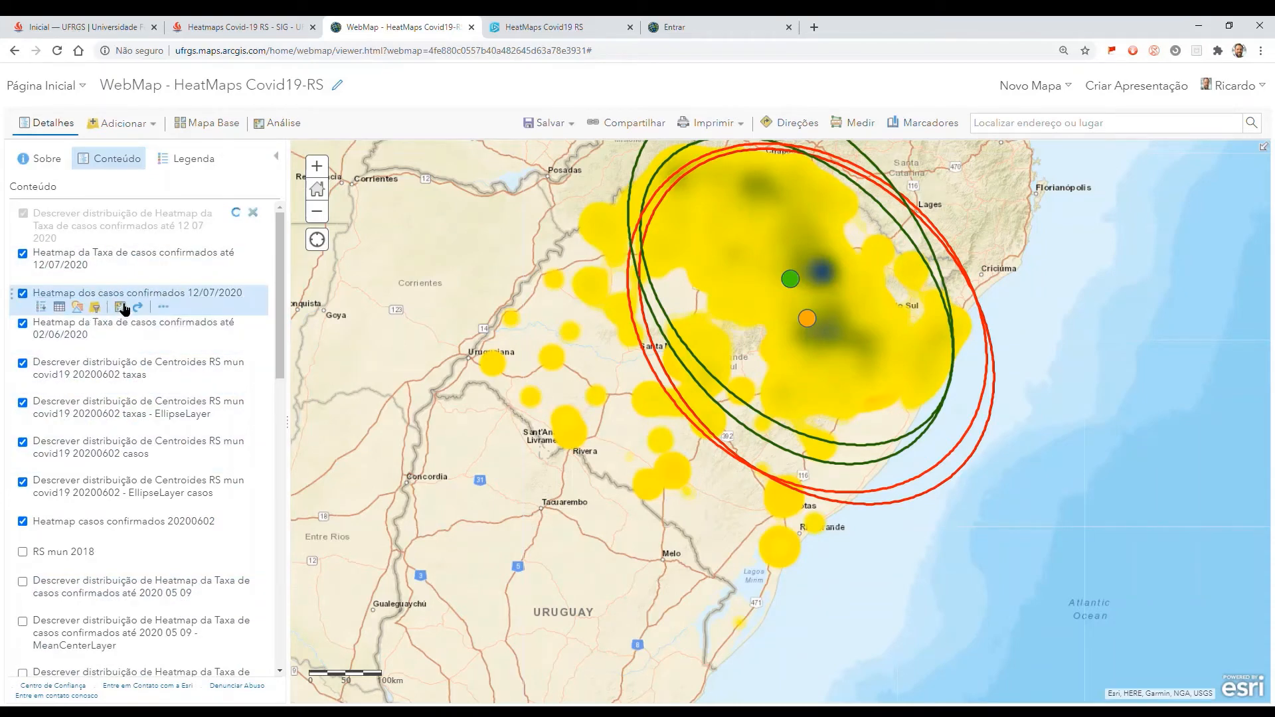
# Step: Set up Resumir Centro e Dispersão for the 12/07/2020 confirmed-cases heatmap with only Centro médio and a 2SD ellipse, weighted by Confirmado
pyautogui.click(121, 307)
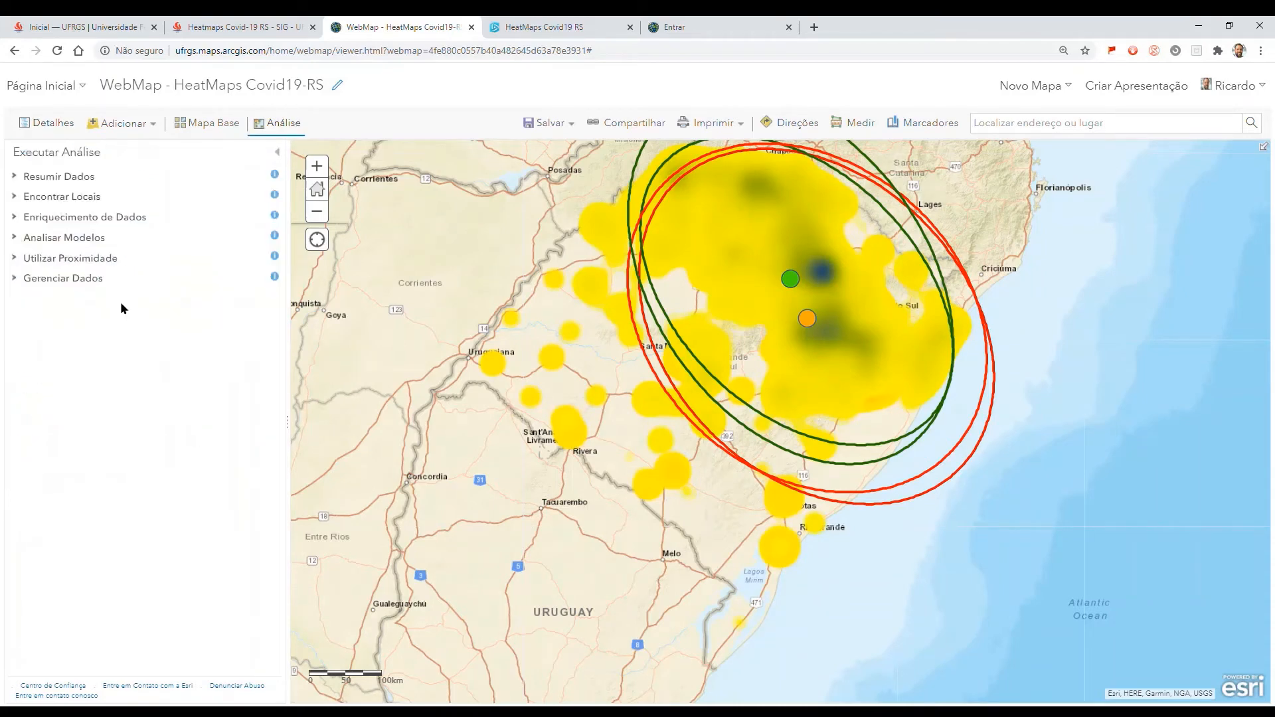
pyautogui.click(56, 196)
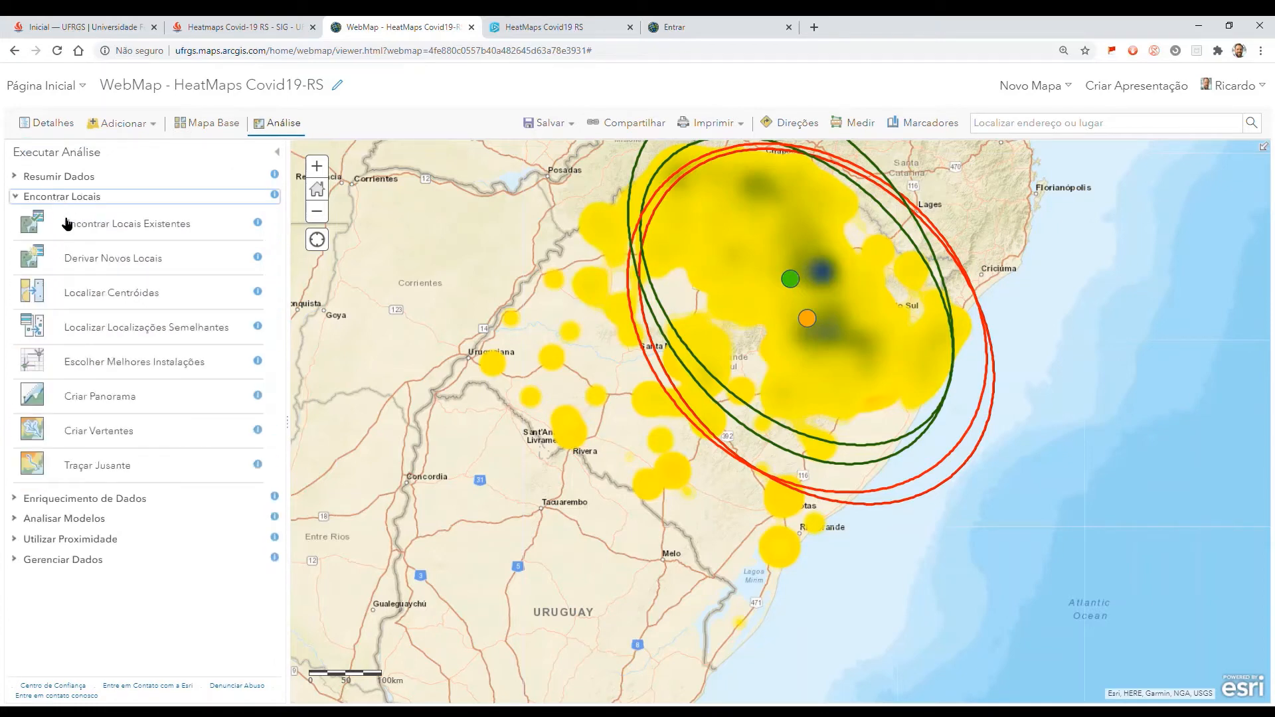
pyautogui.click(64, 176)
pyautogui.click(120, 347)
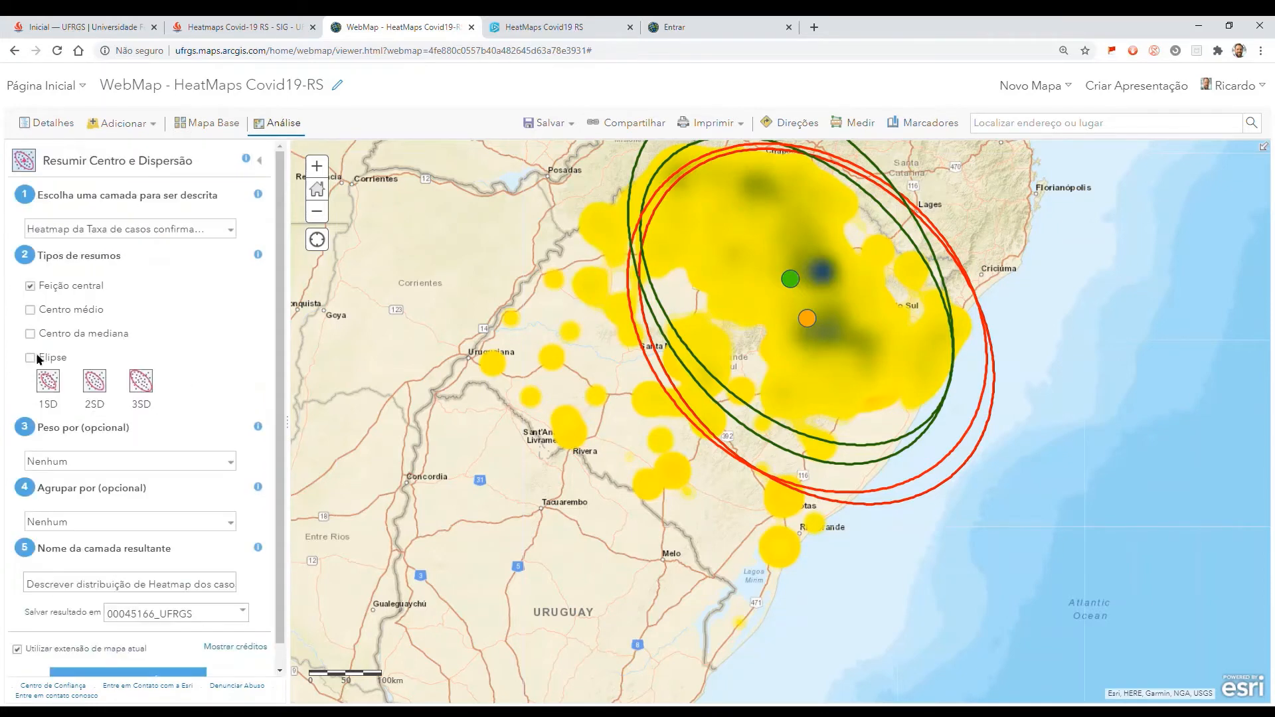
pyautogui.click(92, 390)
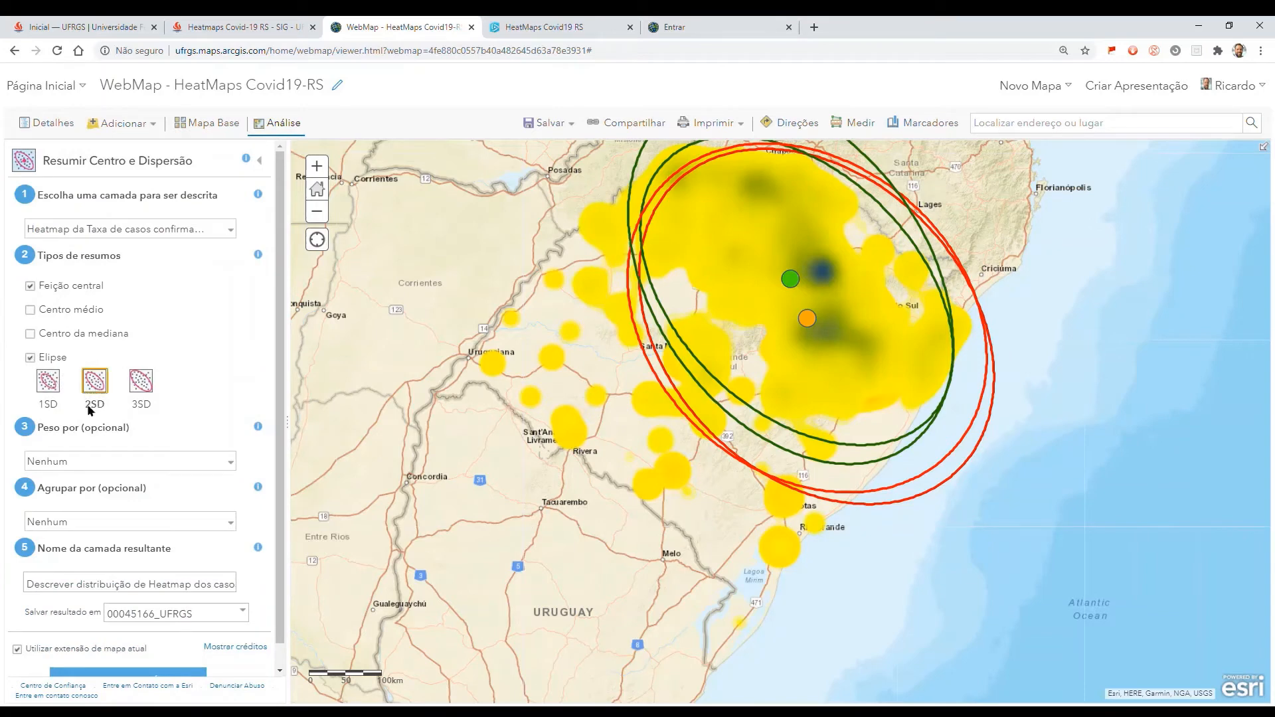
pyautogui.click(30, 288)
pyautogui.click(198, 461)
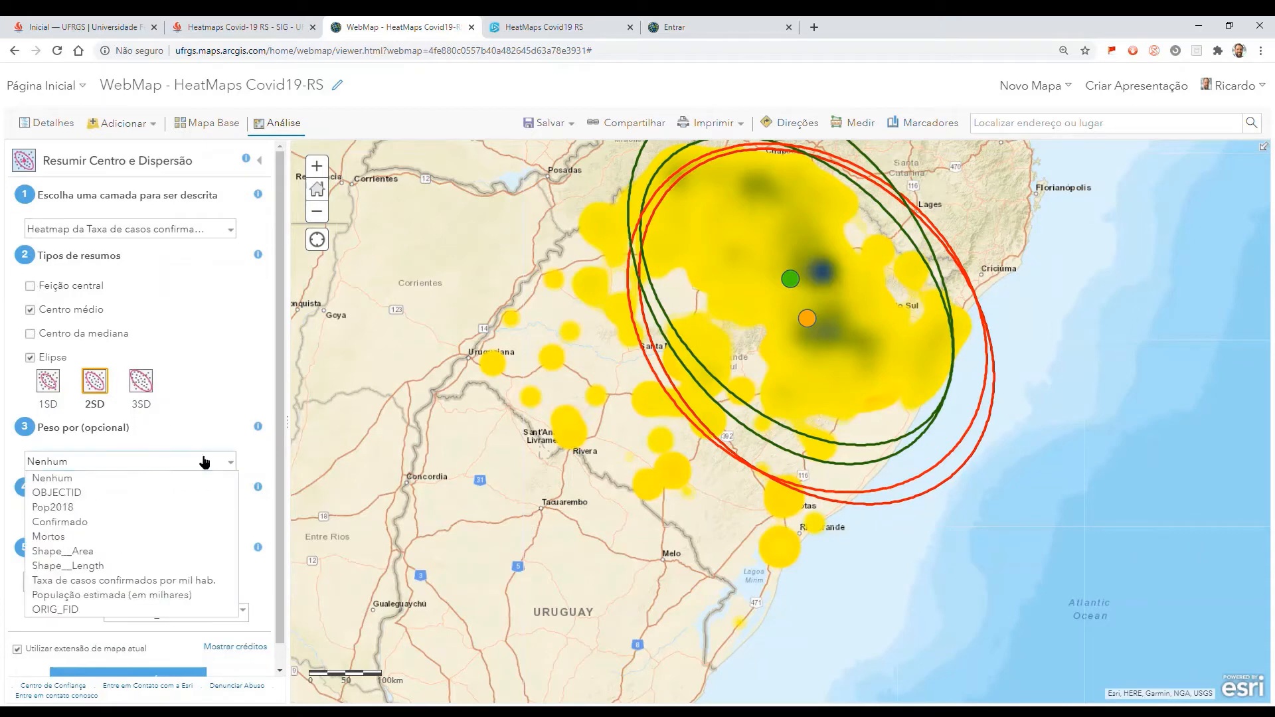
pyautogui.click(101, 522)
# Step: Write the date in the confirmed-cases analysis's result layer name as 12_07_2020 instead of with slashes, and run the analysis
pyautogui.scroll(-1, 187, 539)
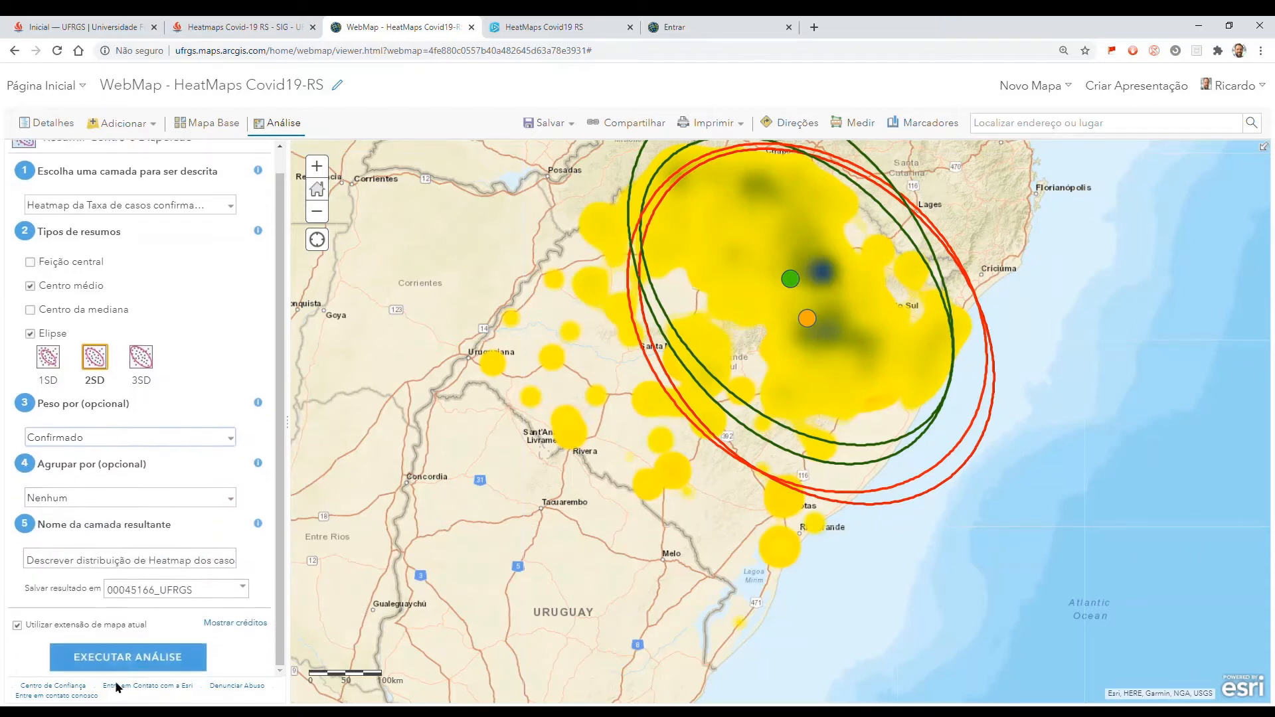
pyautogui.click(127, 657)
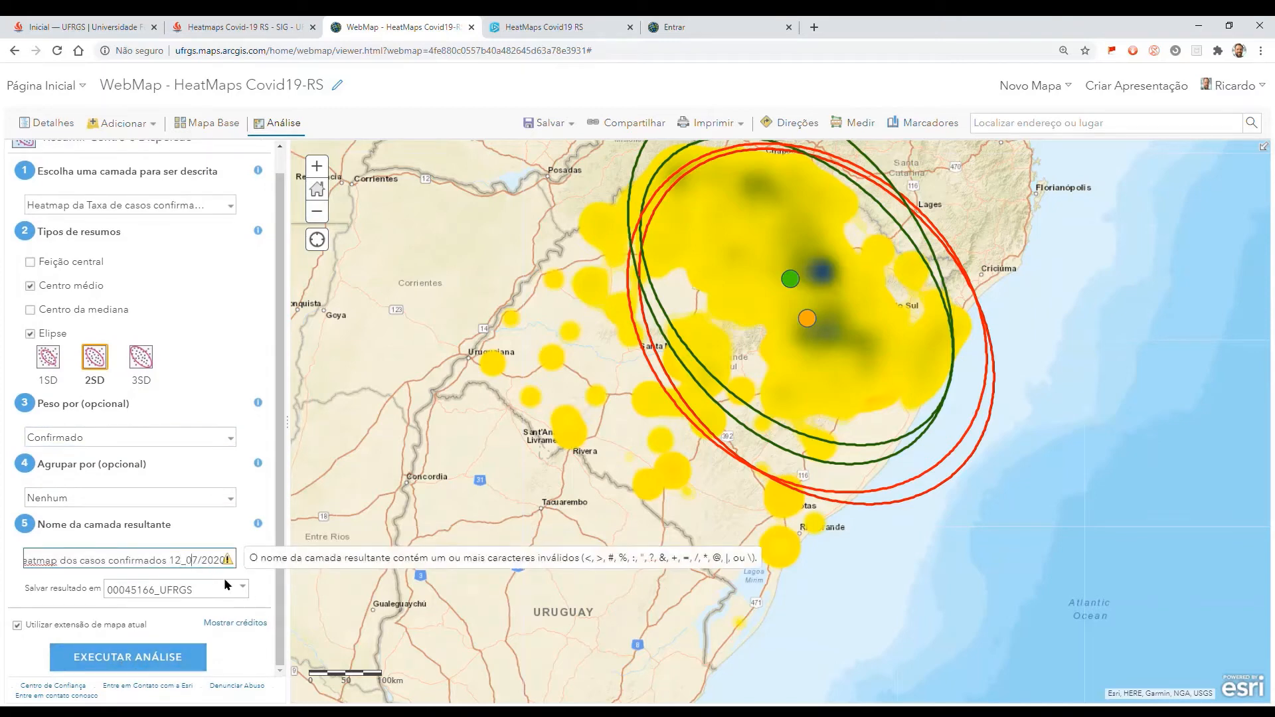
pyautogui.press('BackSpace')
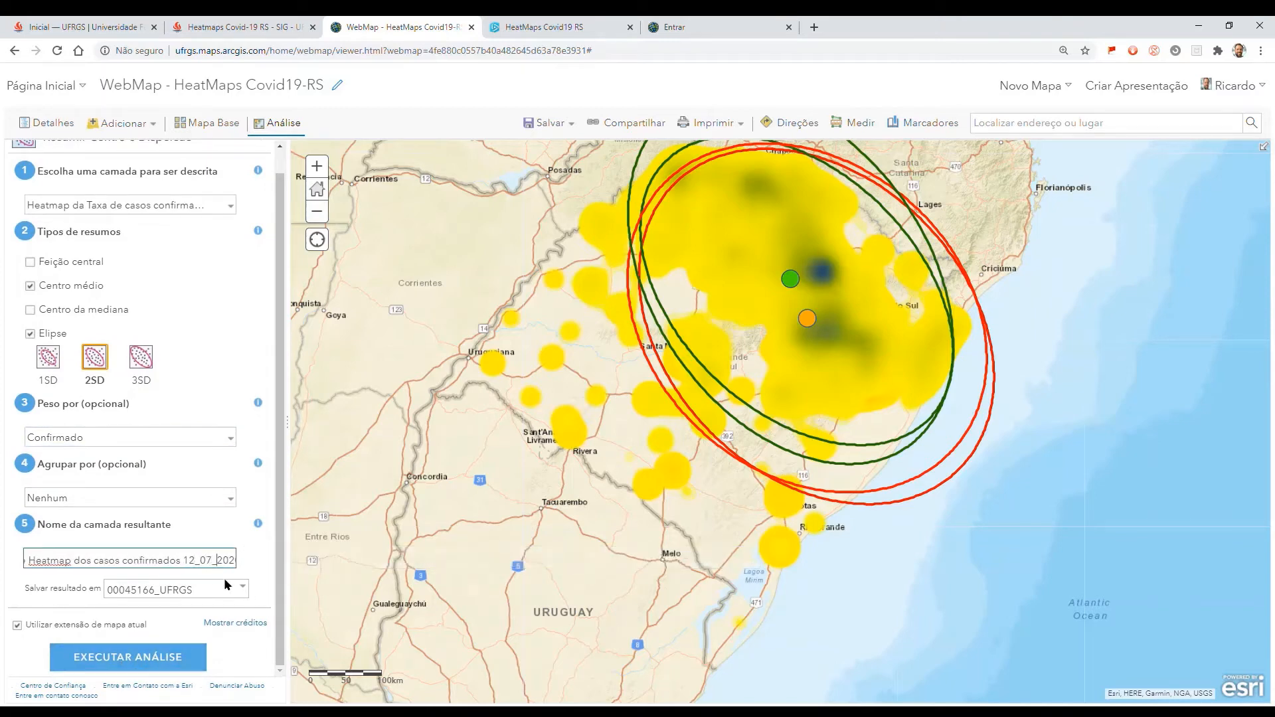
pyautogui.press('Home')
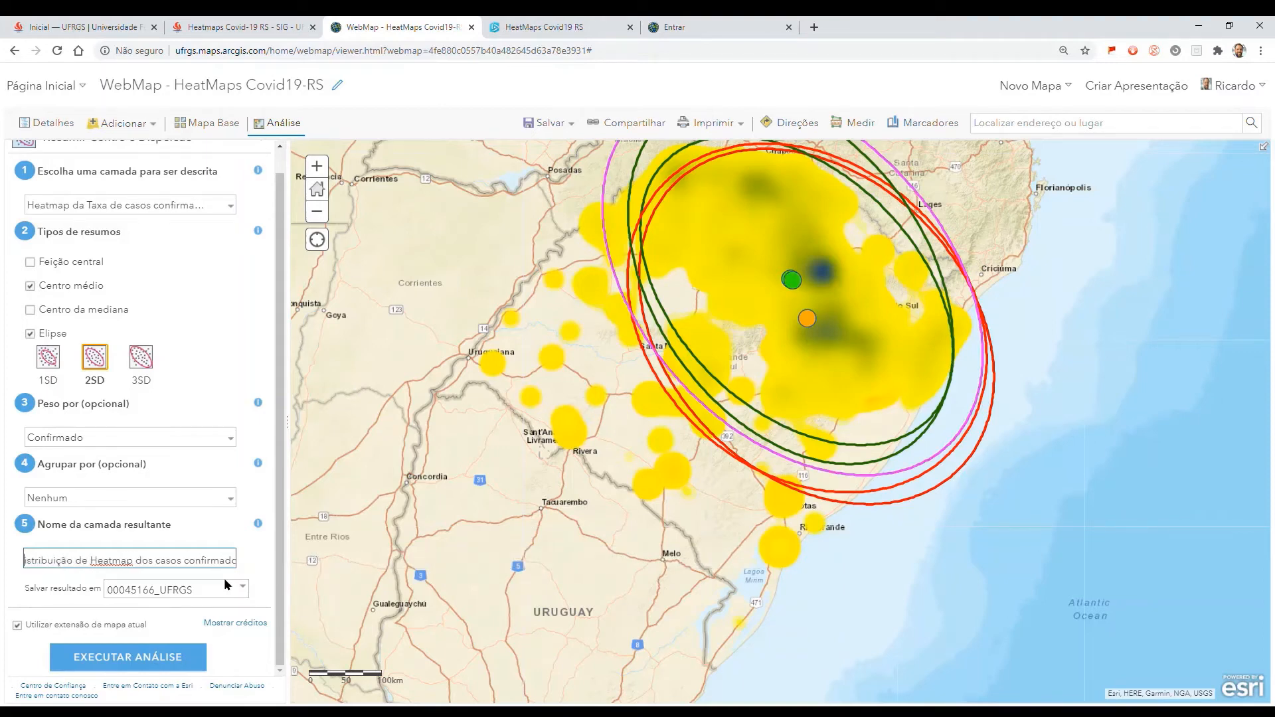
pyautogui.click(170, 654)
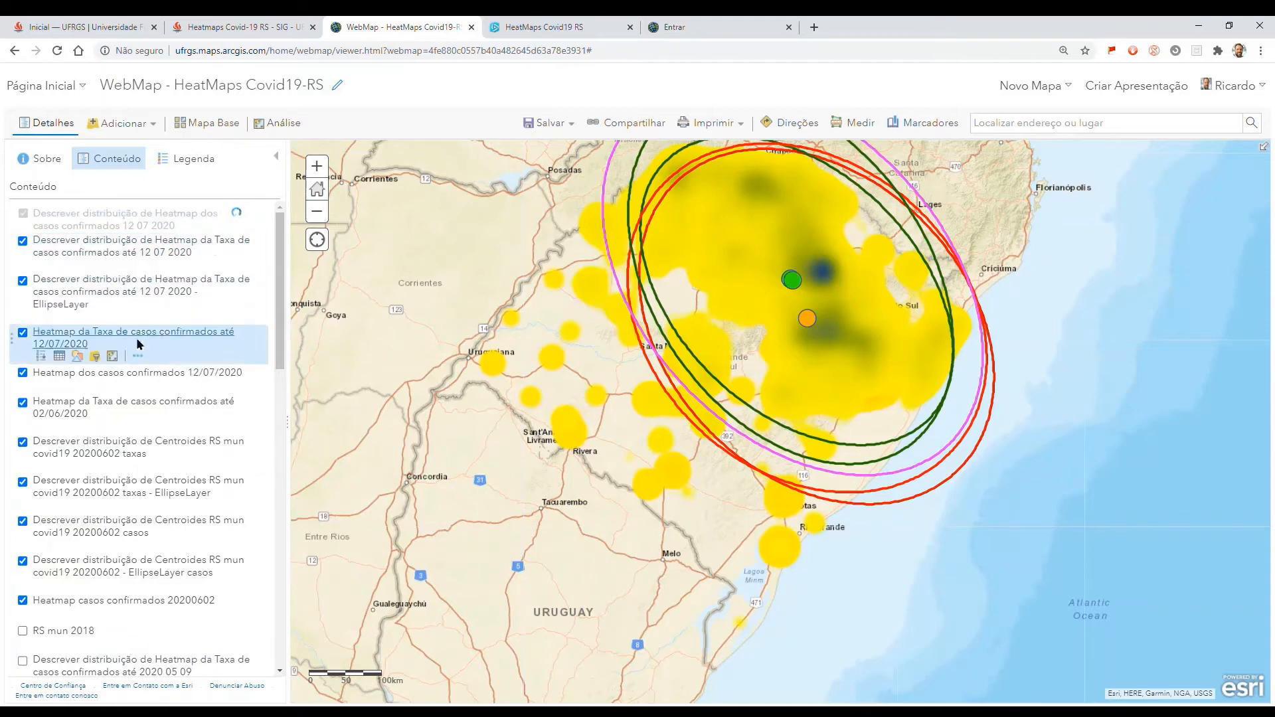
pyautogui.moveTo(956, 274); pyautogui.dragTo(837, 410)
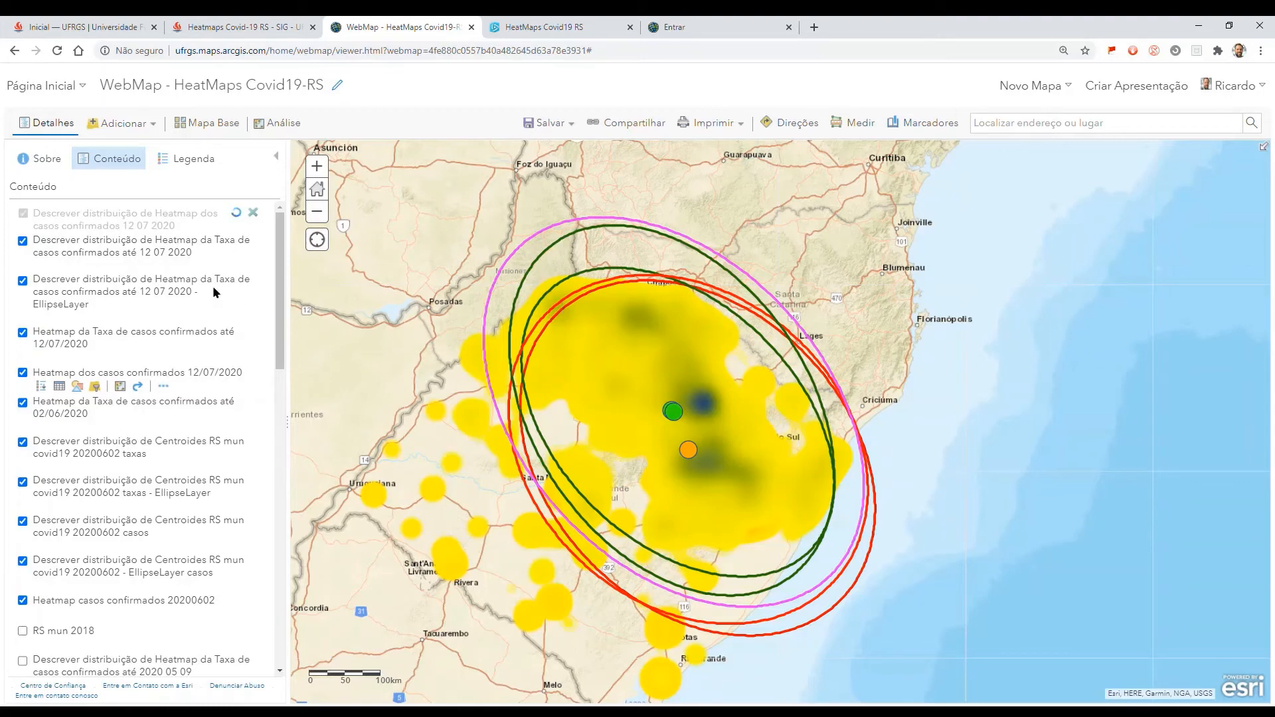
# Step: Identify the 12 07 2020 rate result layers by toggling the mean centre's visibility and showing the ellipse's legend
pyautogui.click(22, 243)
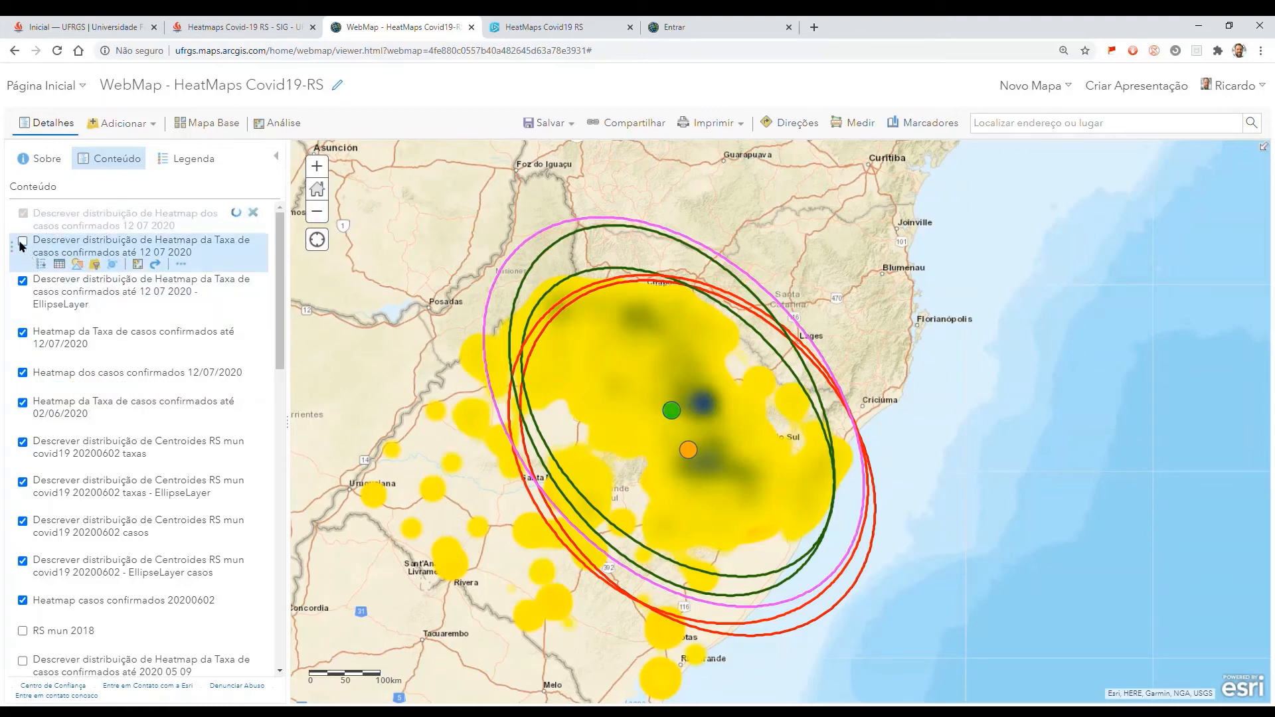
pyautogui.click(23, 243)
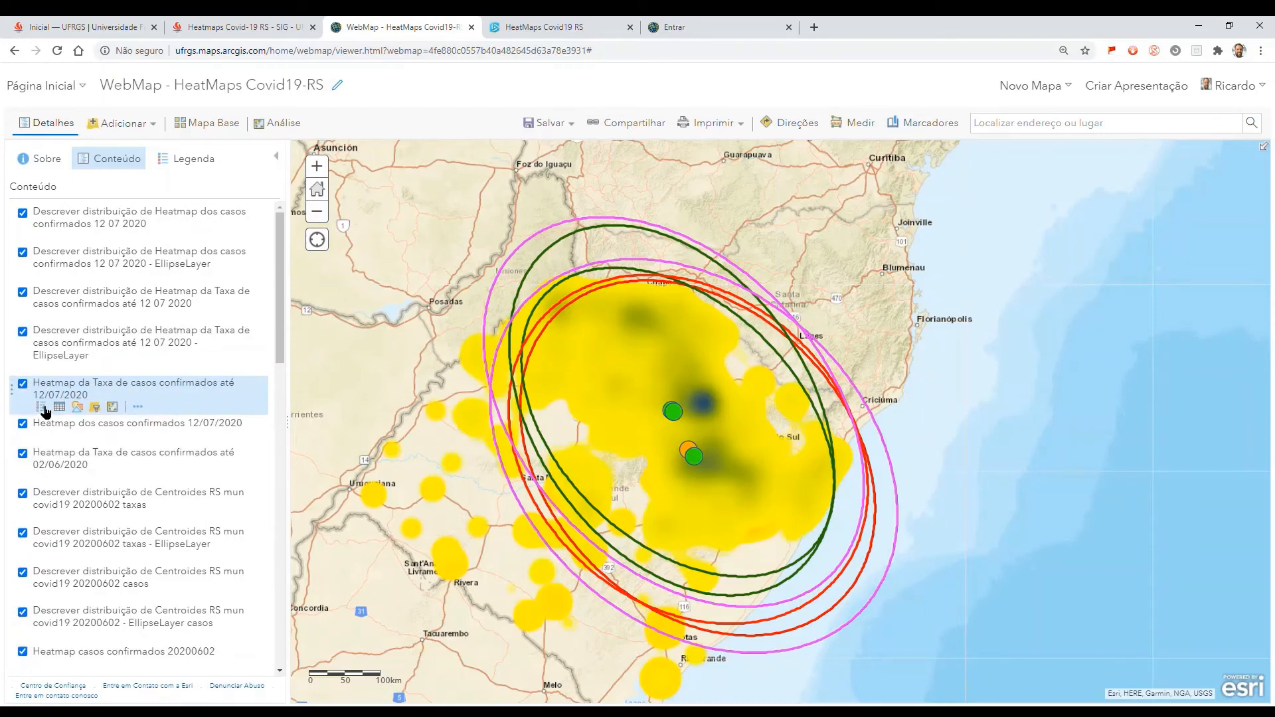
pyautogui.click(42, 407)
pyautogui.click(42, 407)
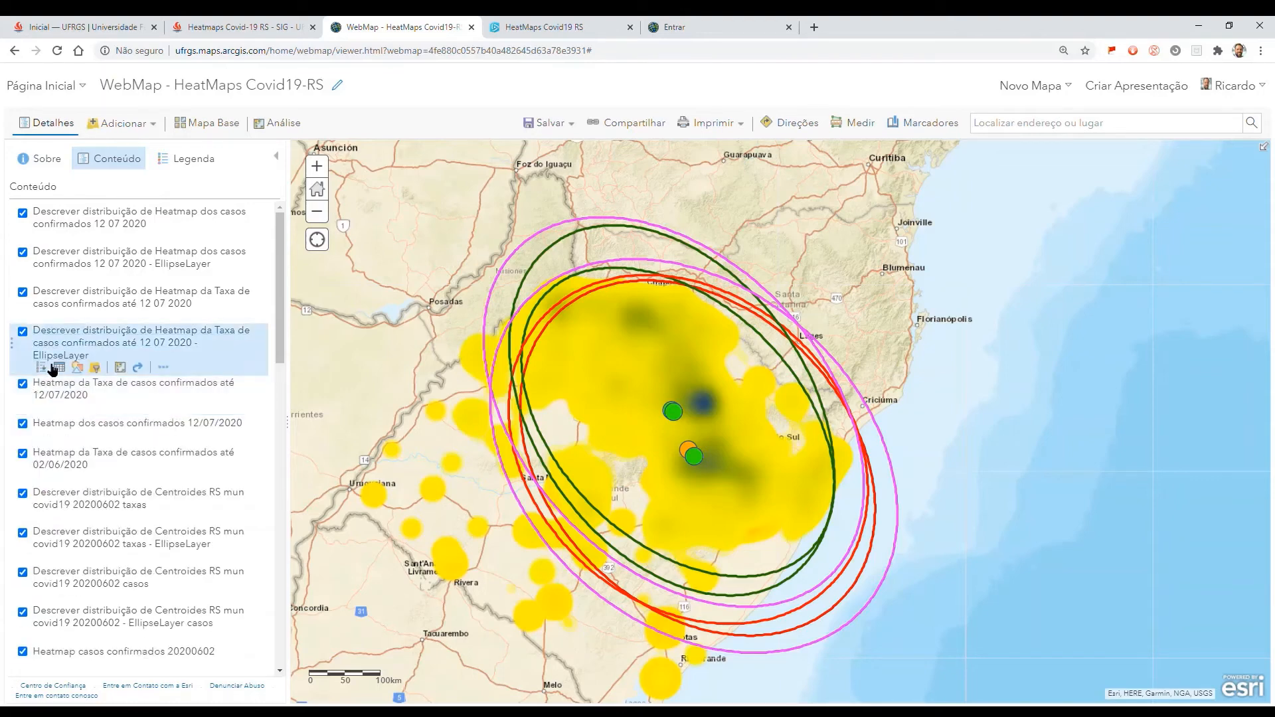
pyautogui.click(51, 368)
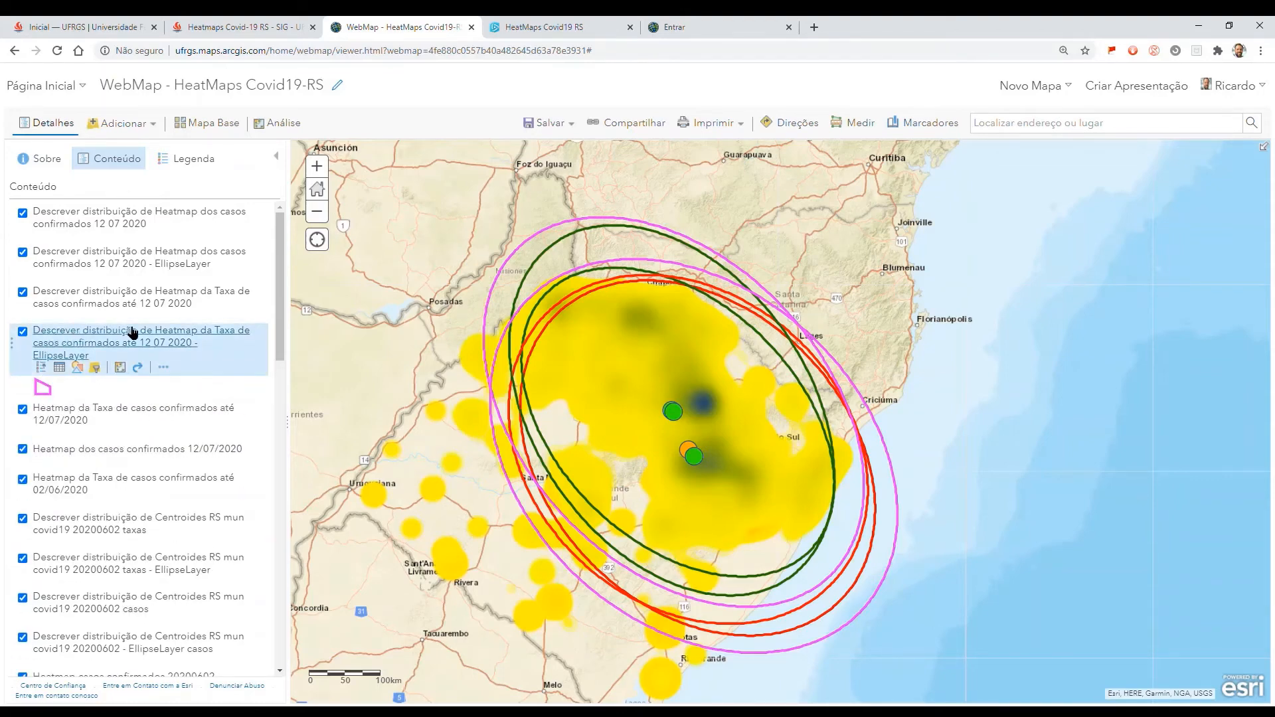
# Step: Set the fill colour of the 12 07 2020 case-rate EllipseLayer to green #267300
pyautogui.click(78, 368)
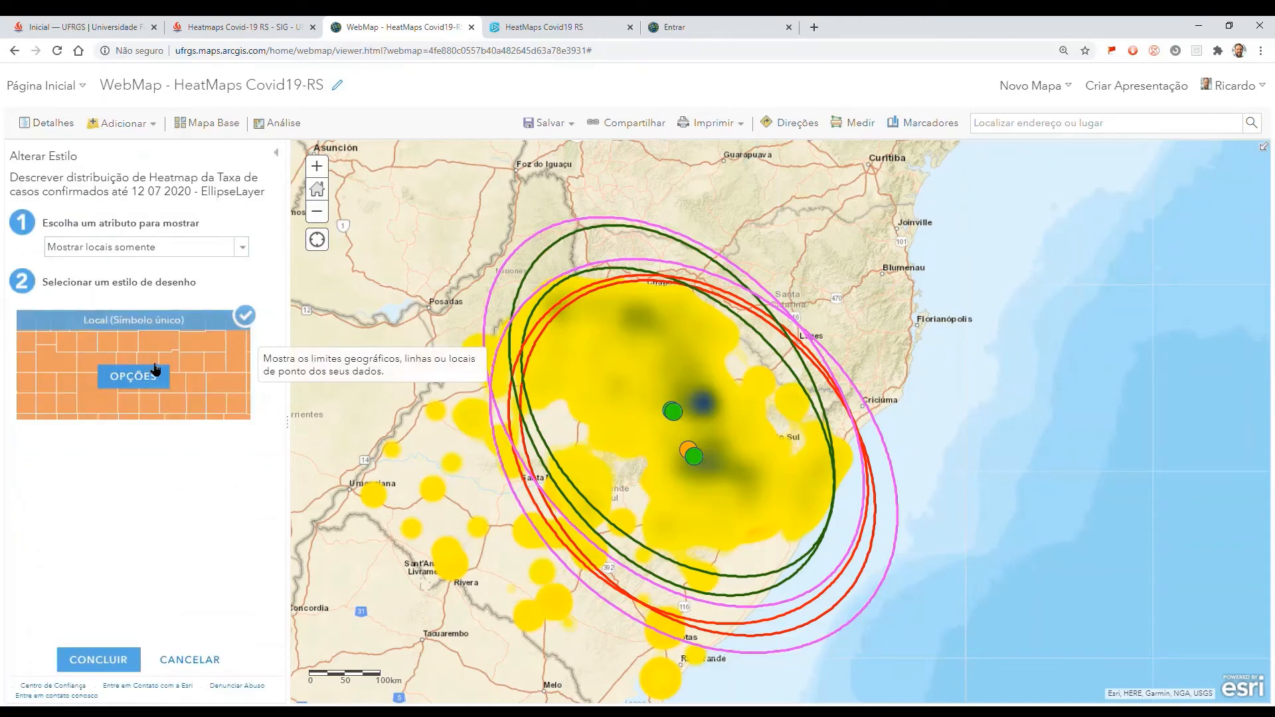
pyautogui.click(105, 383)
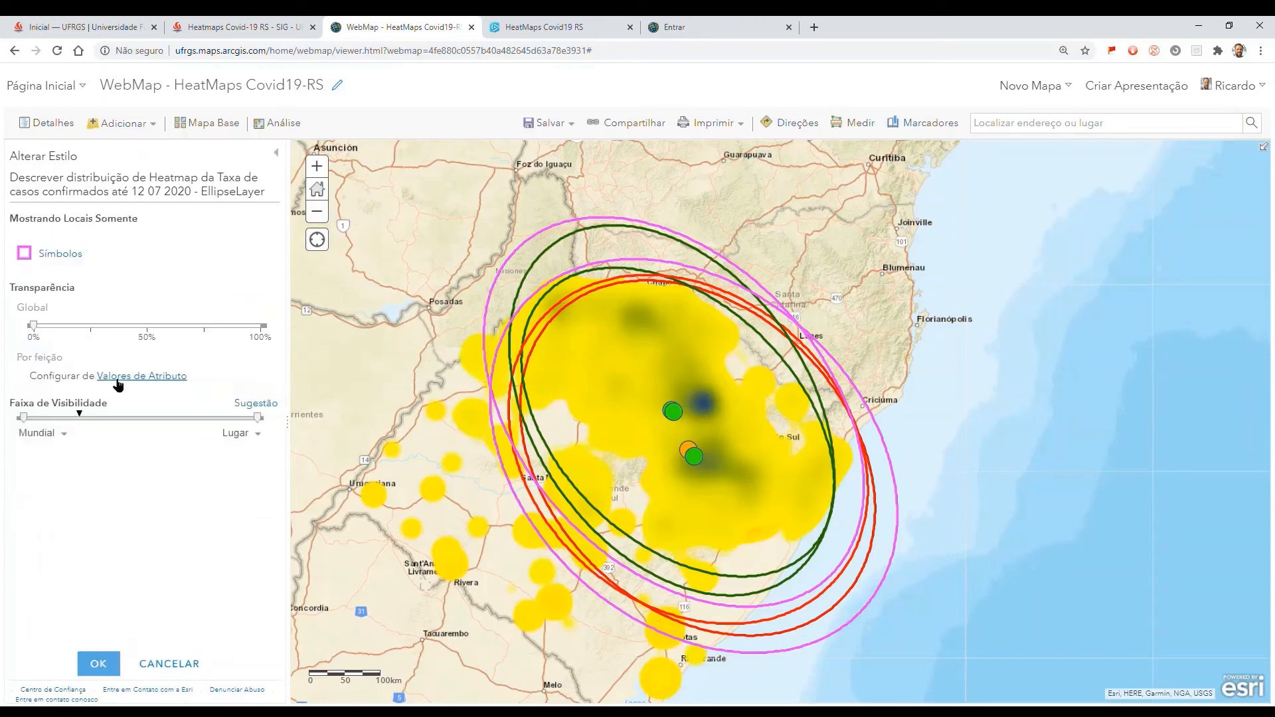
pyautogui.click(24, 253)
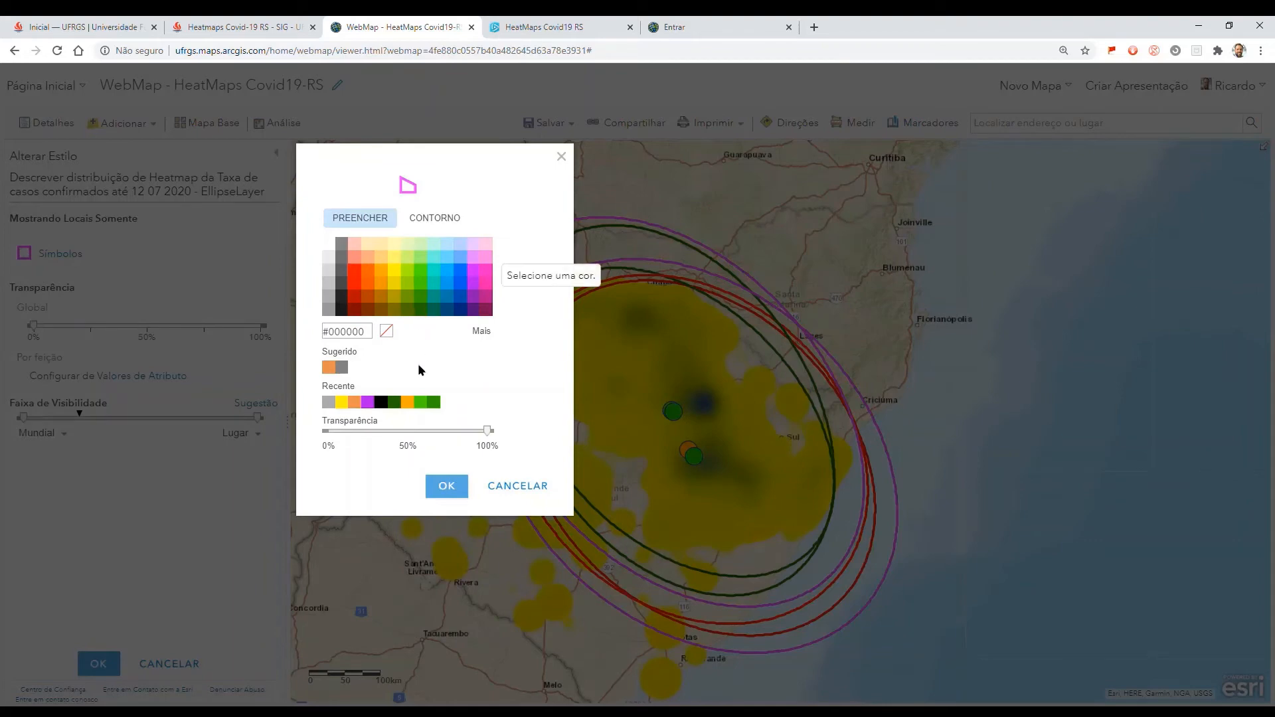
pyautogui.click(433, 309)
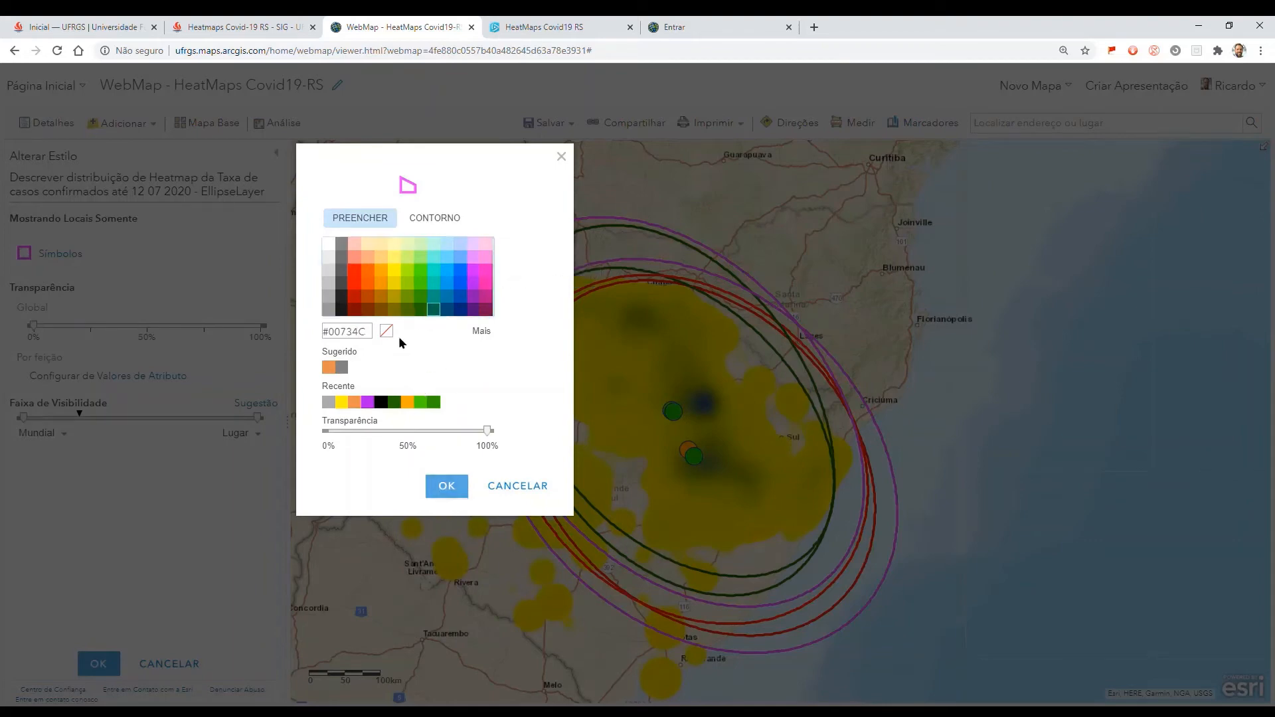
pyautogui.click(420, 308)
pyautogui.click(444, 490)
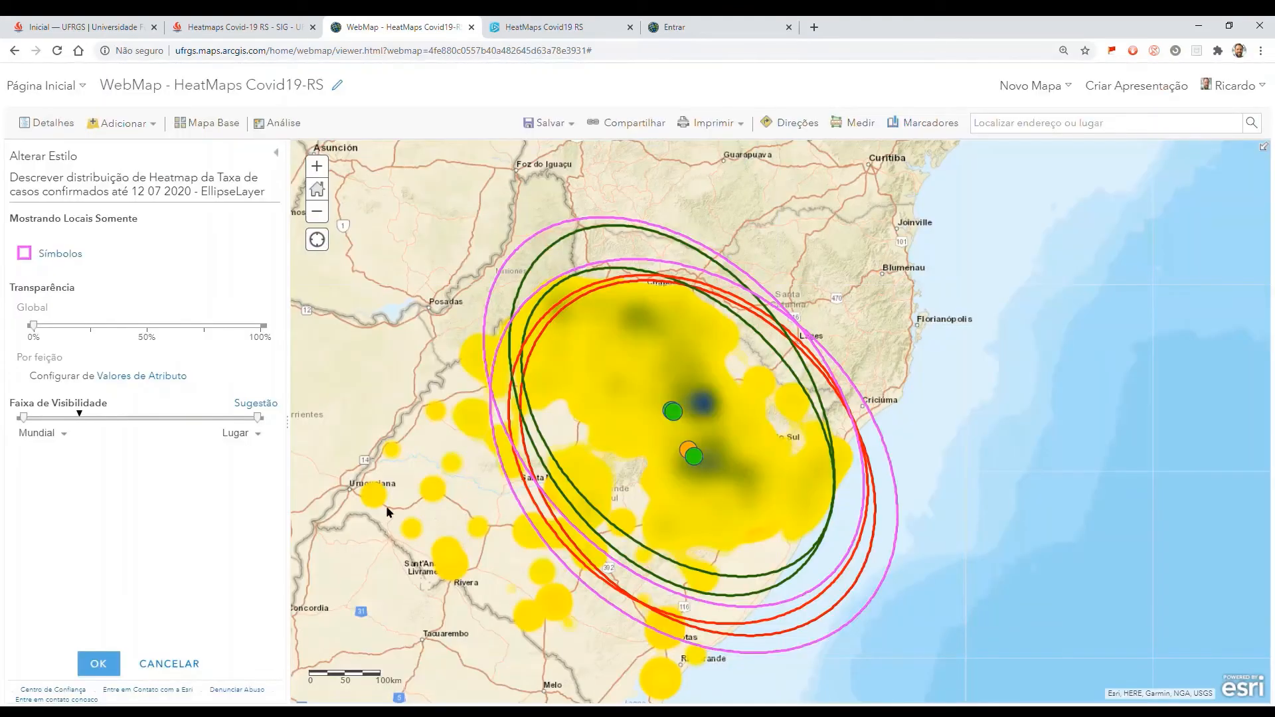
# Step: Set the outline of the 12 07 2020 case-rate EllipseLayer to green #267300 and finish its style change
pyautogui.click(24, 253)
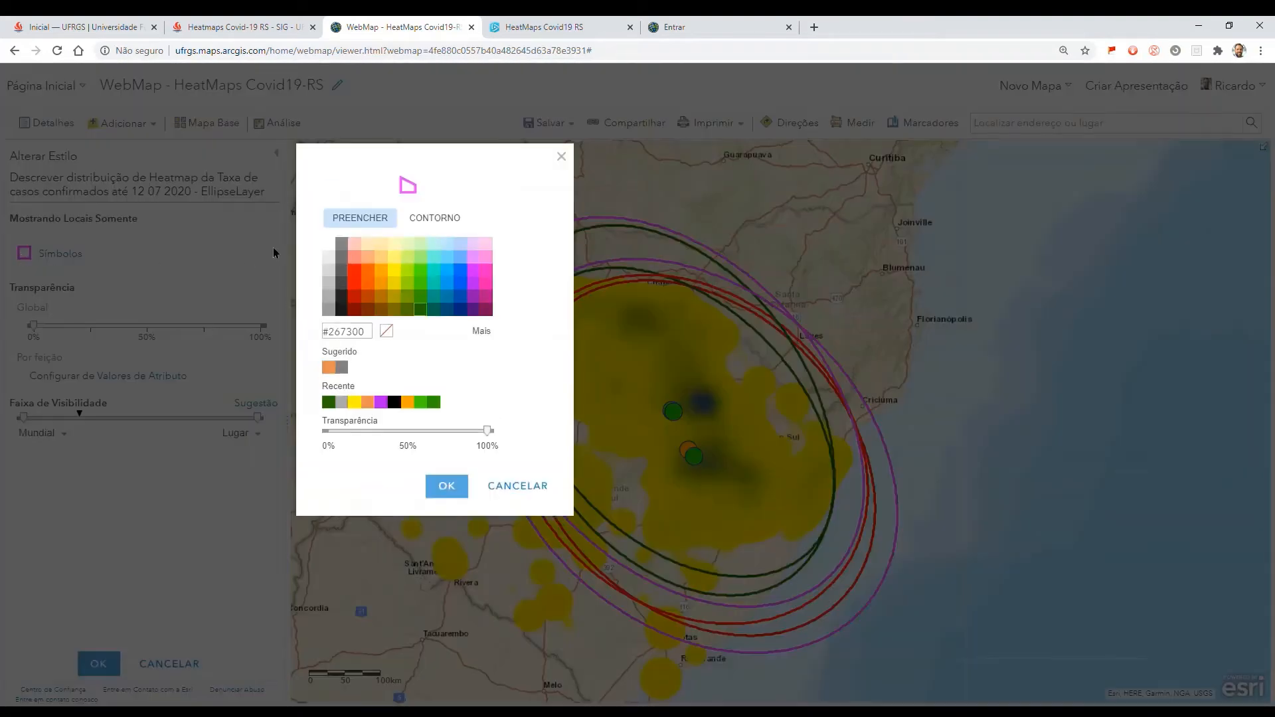
pyautogui.click(445, 221)
pyautogui.click(420, 309)
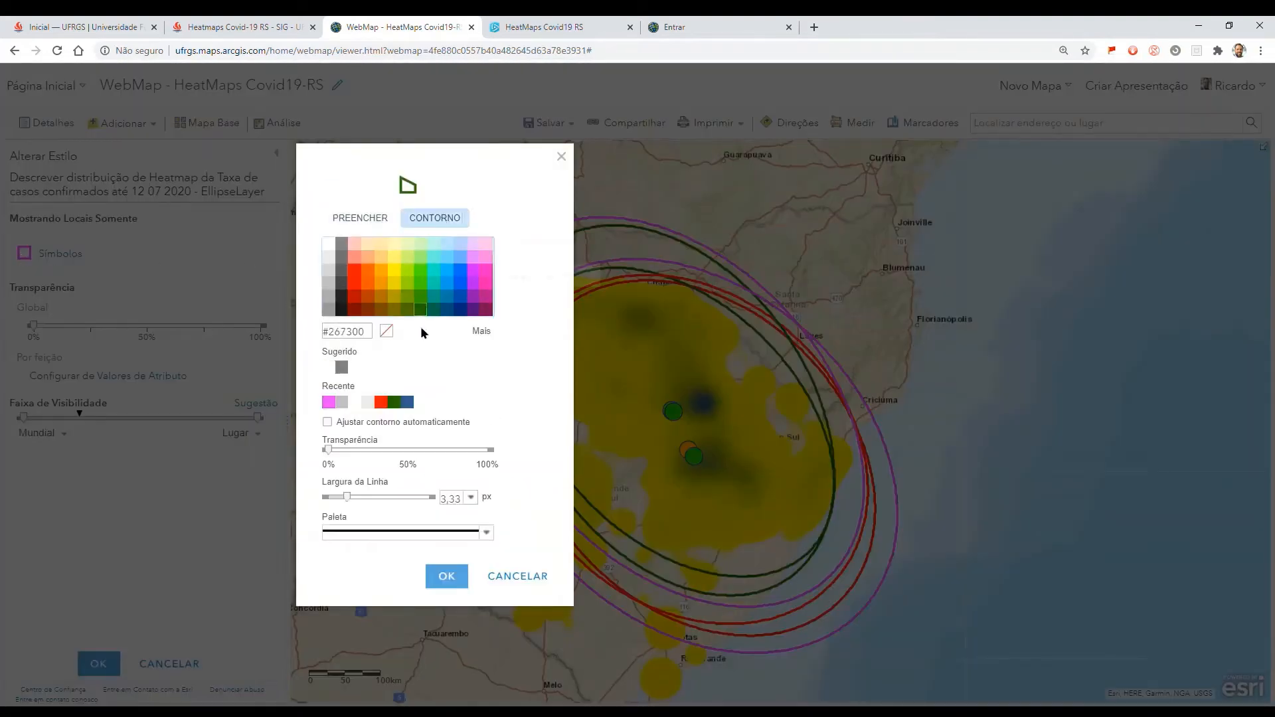
pyautogui.click(447, 576)
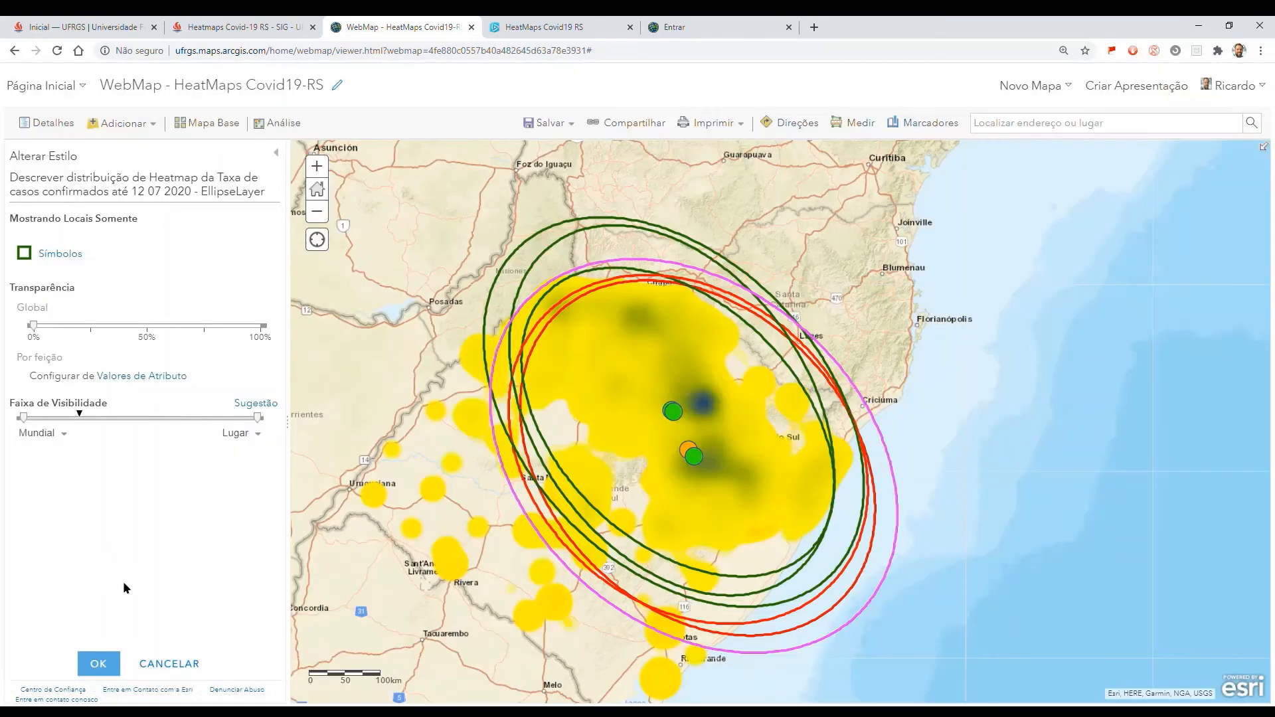
pyautogui.click(98, 660)
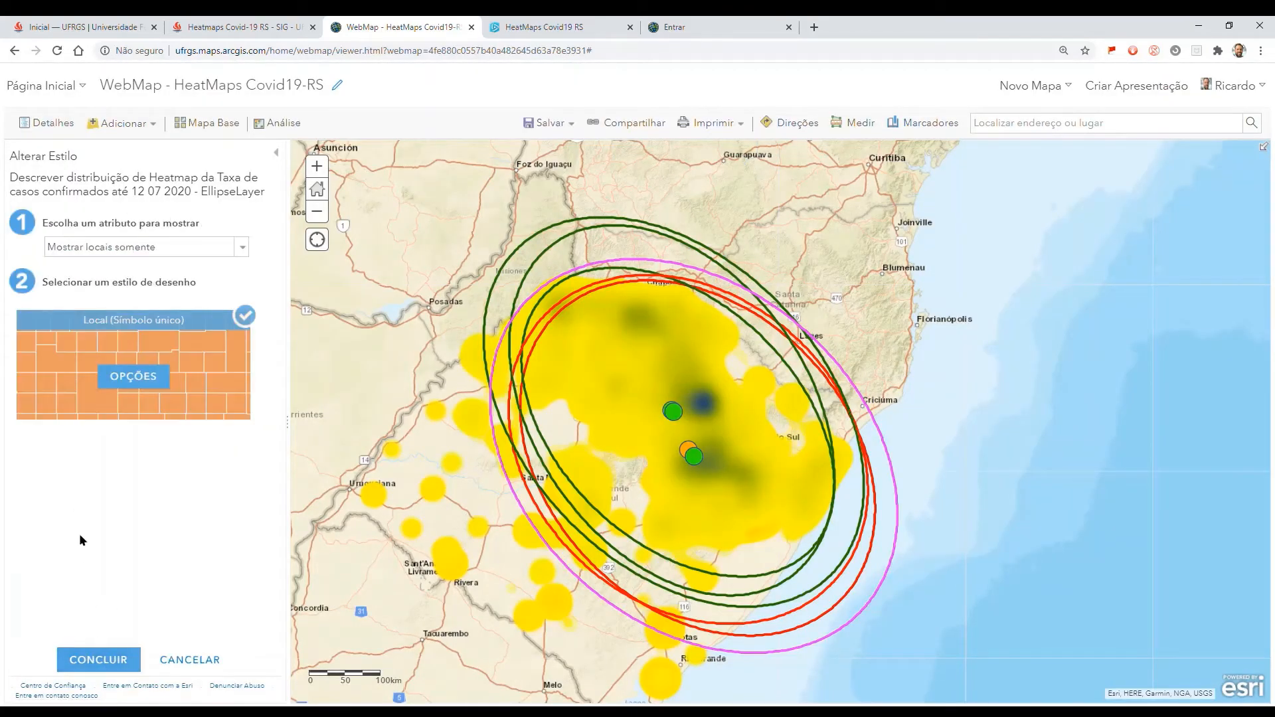
pyautogui.click(100, 660)
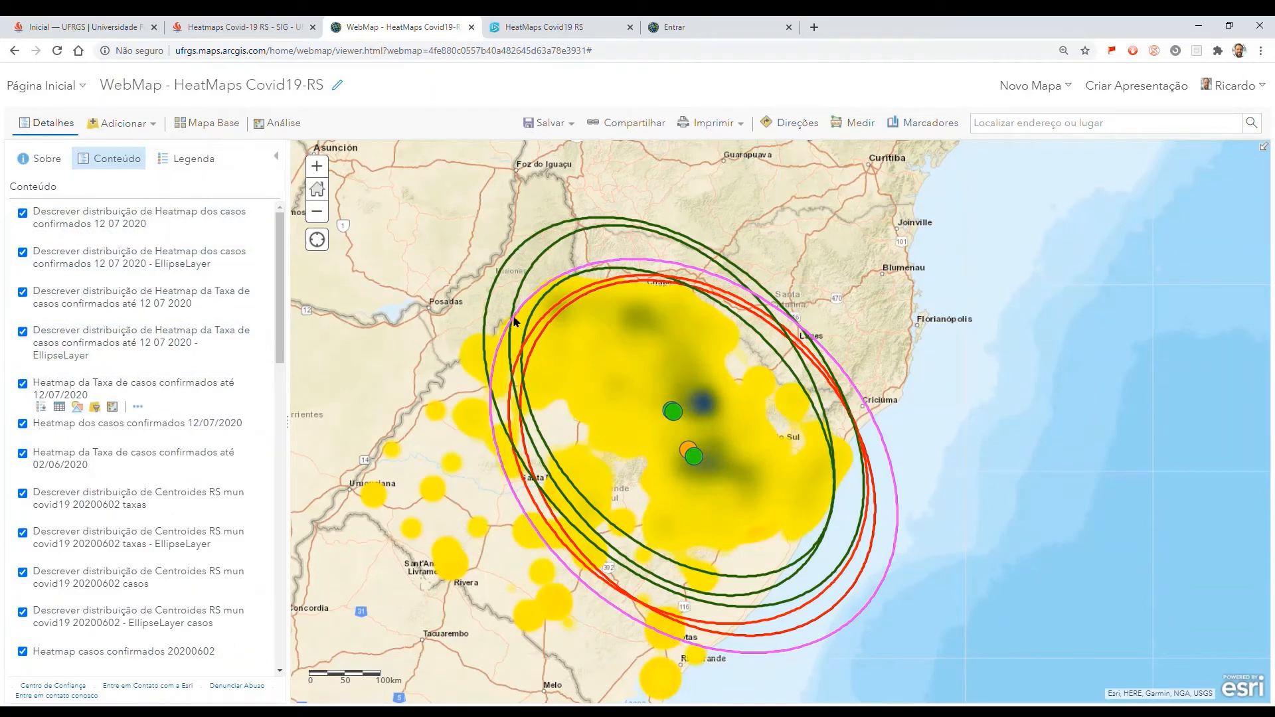
# Step: Set the outline colour of the 12 07 2020 confirmed-cases EllipseLayer to #A83800
pyautogui.click(50, 305)
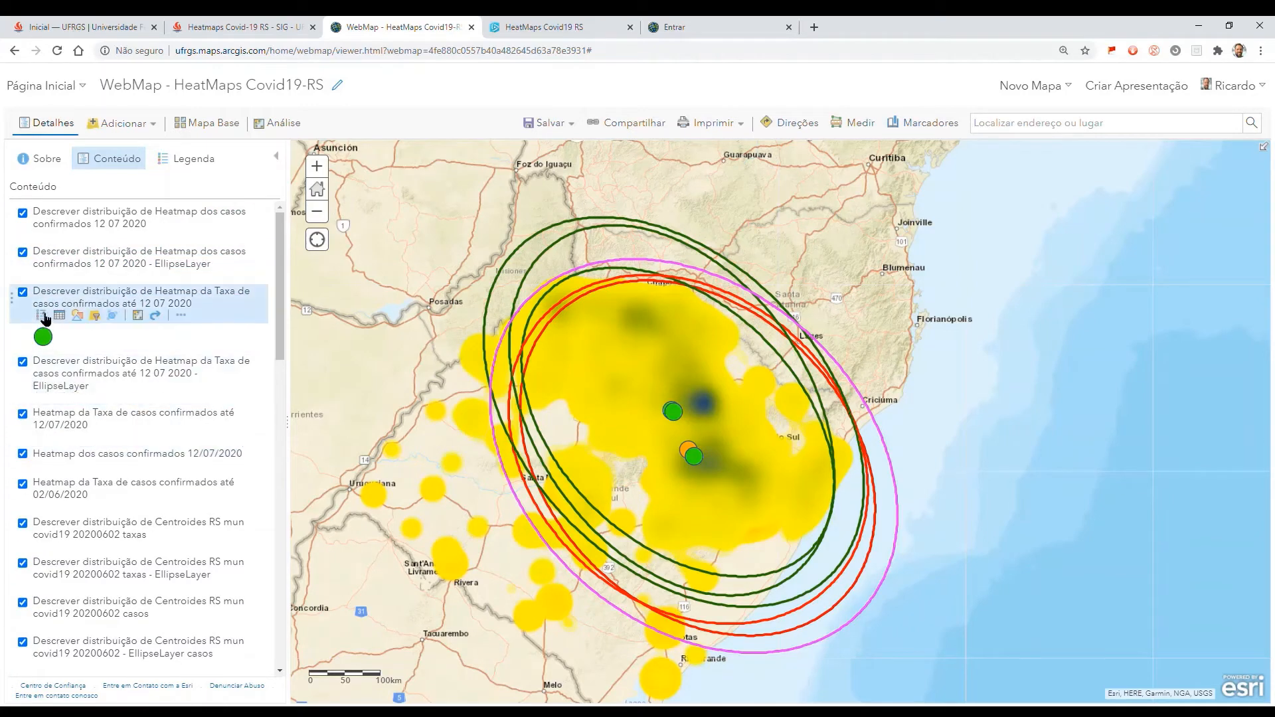
pyautogui.click(46, 322)
pyautogui.click(47, 282)
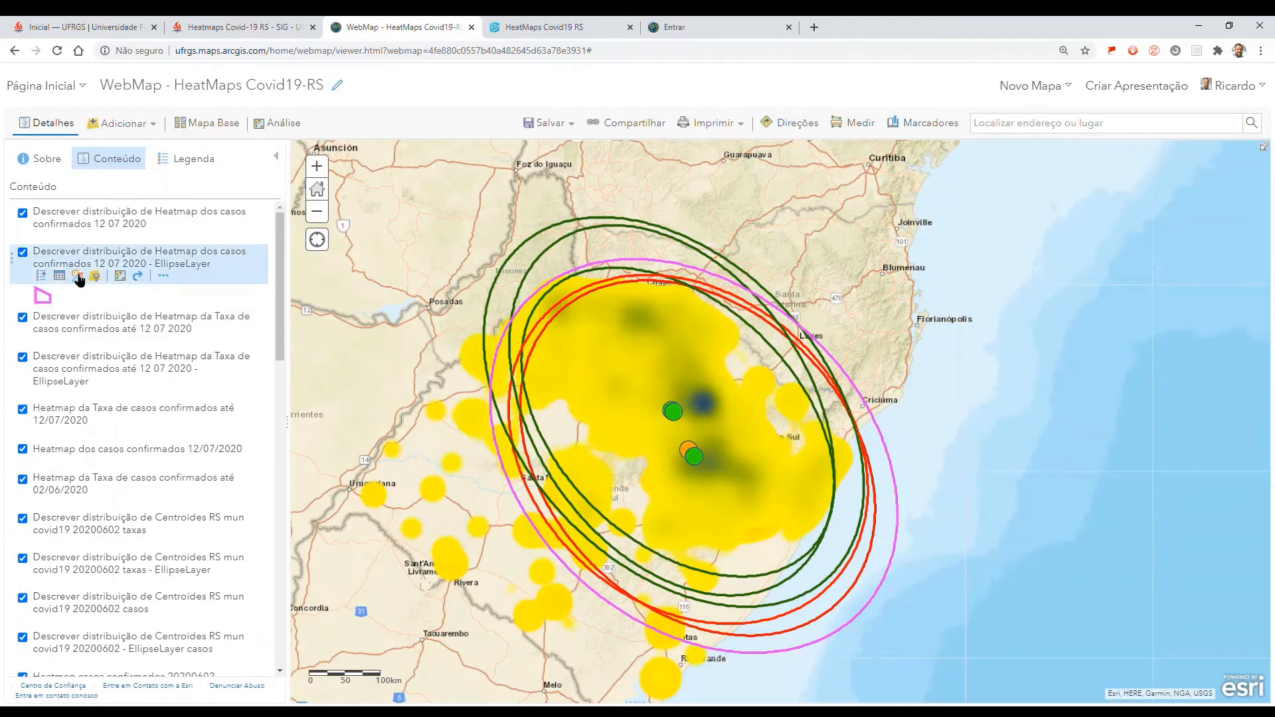
pyautogui.click(77, 275)
pyautogui.click(148, 378)
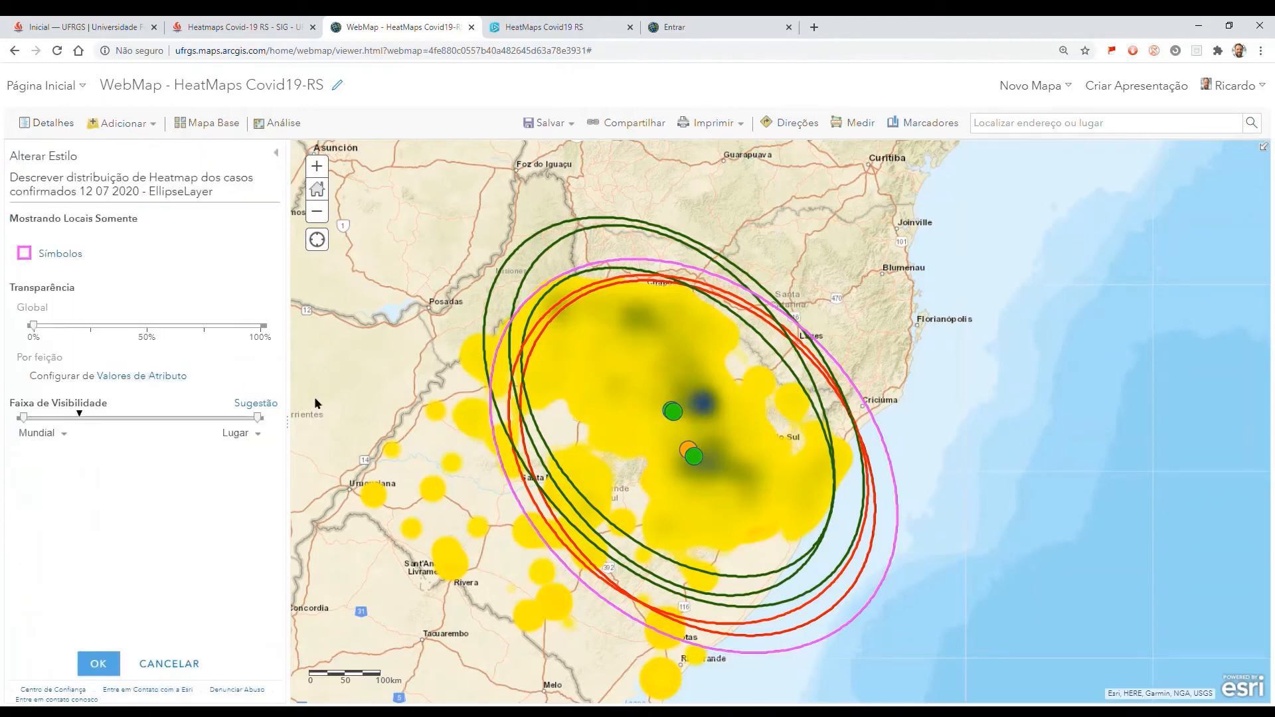
pyautogui.click(53, 253)
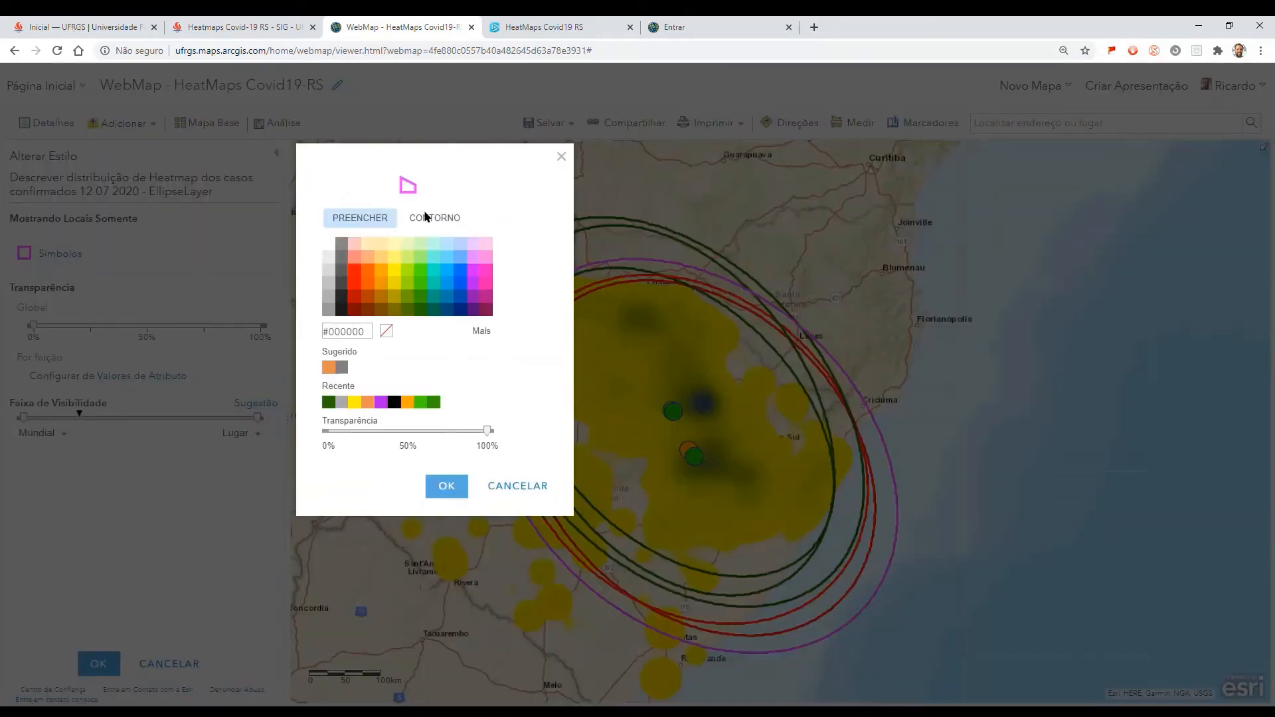
pyautogui.click(426, 217)
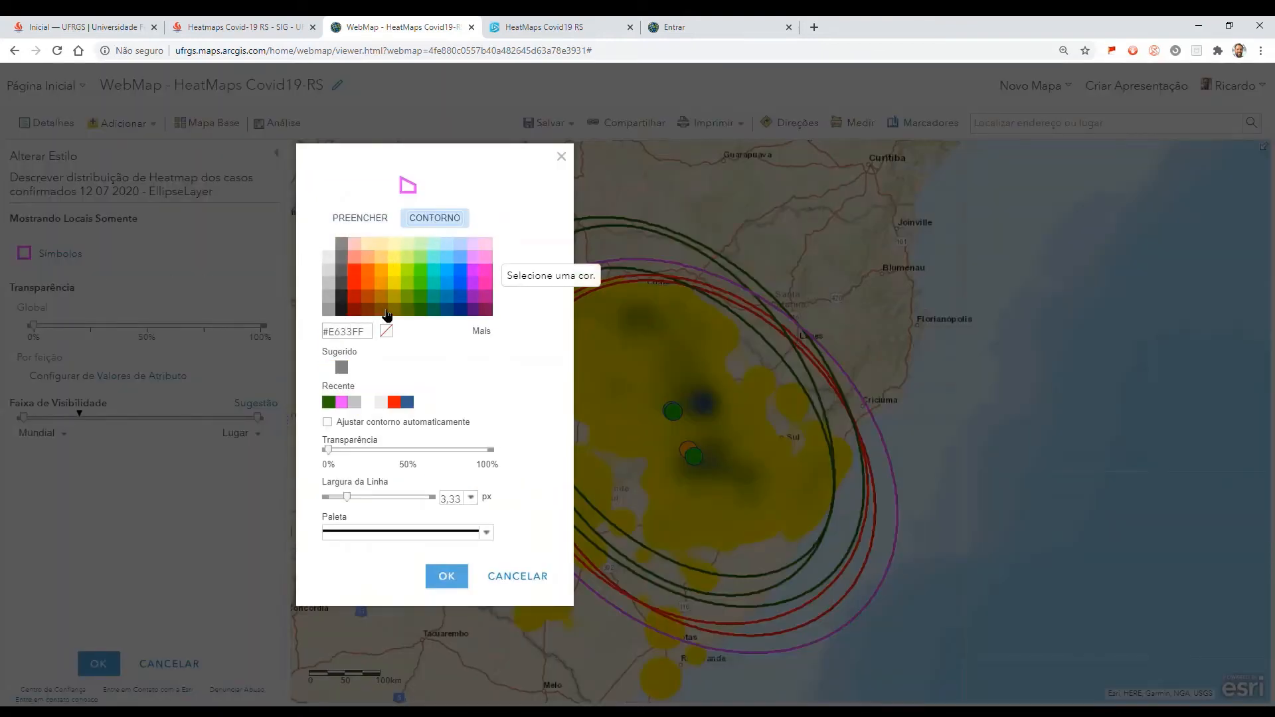
pyautogui.click(370, 299)
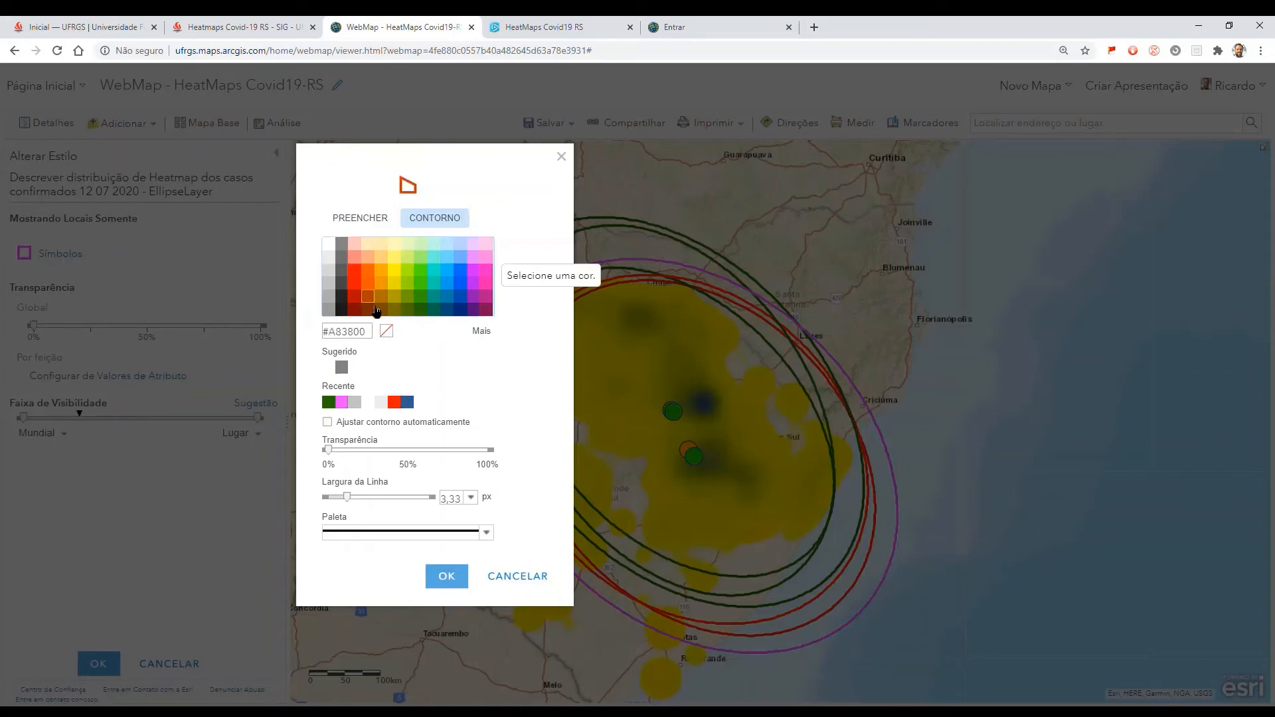
pyautogui.click(455, 583)
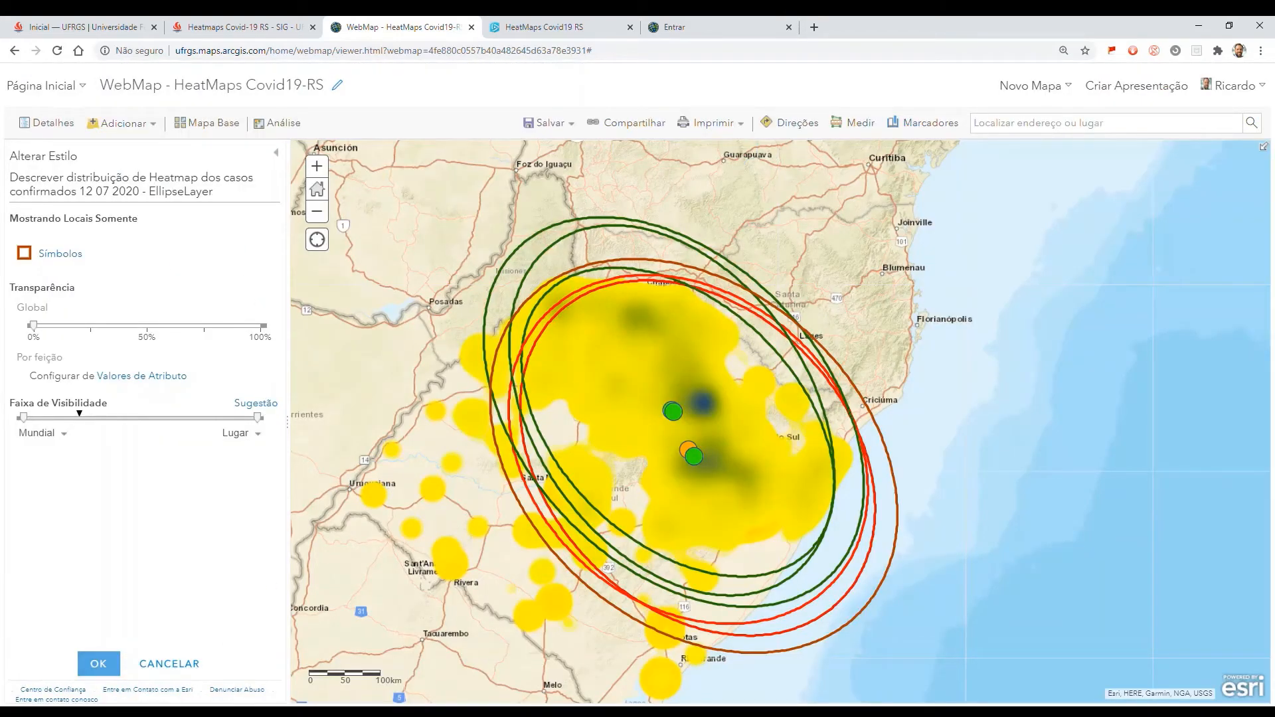
# Step: Set the confirmed-cases ellipse's outline to dark red #A80000 and finish its style change
pyautogui.click(26, 253)
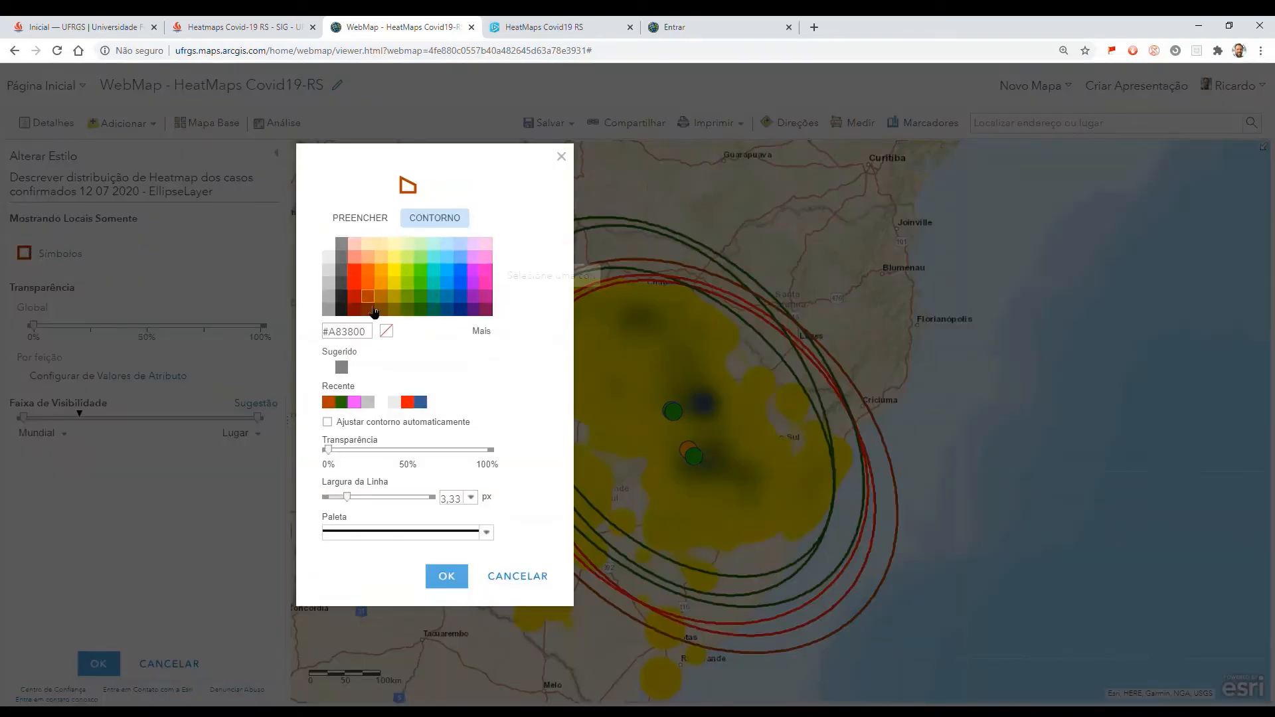
pyautogui.click(368, 309)
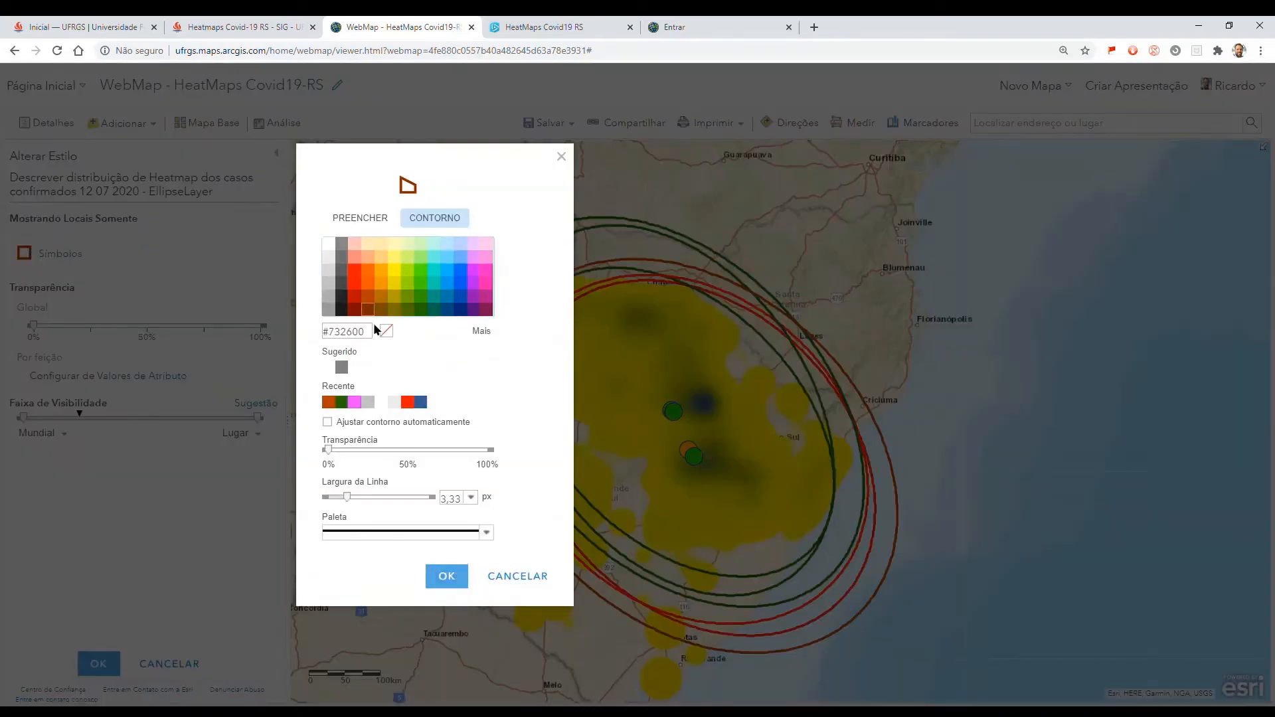
pyautogui.click(360, 288)
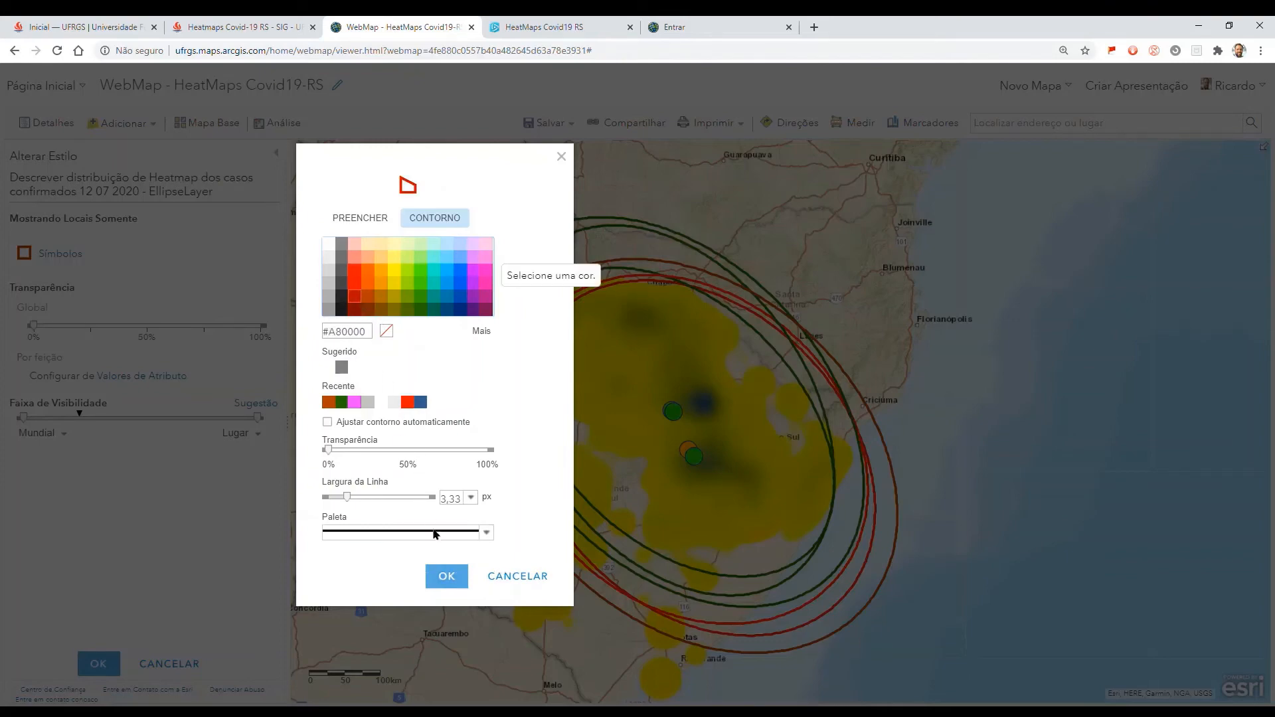
pyautogui.click(447, 576)
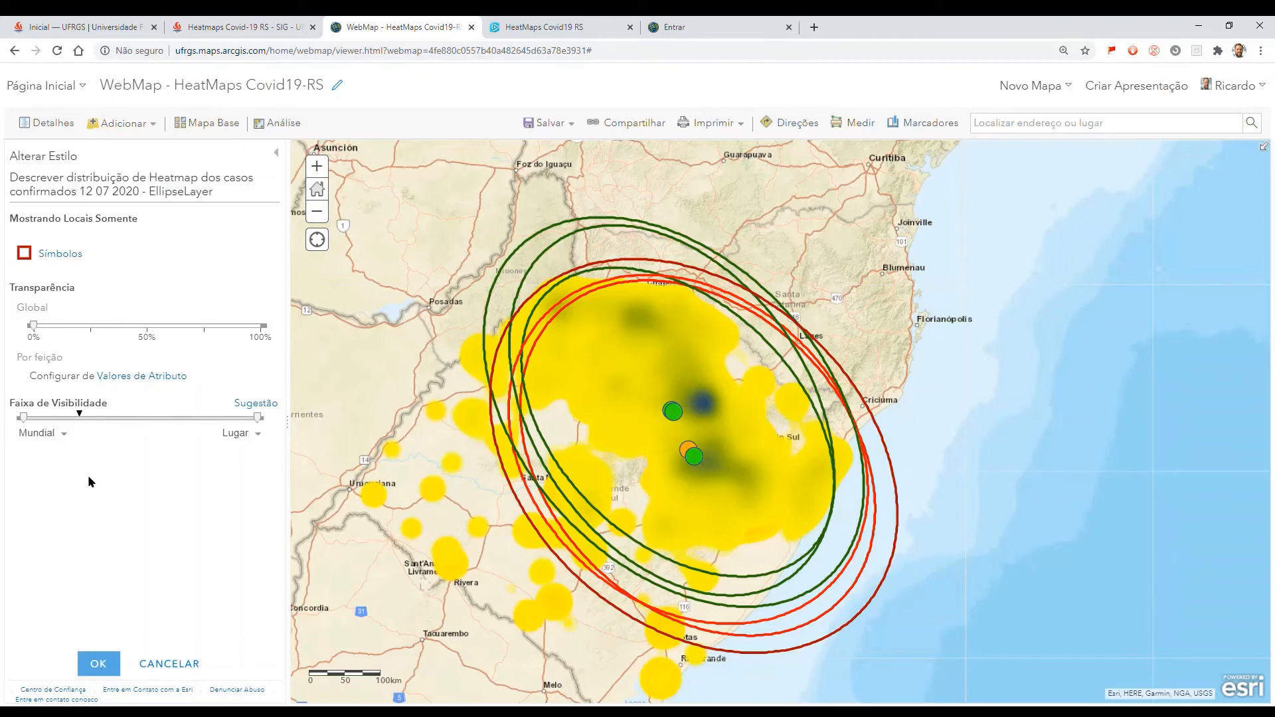
pyautogui.click(99, 663)
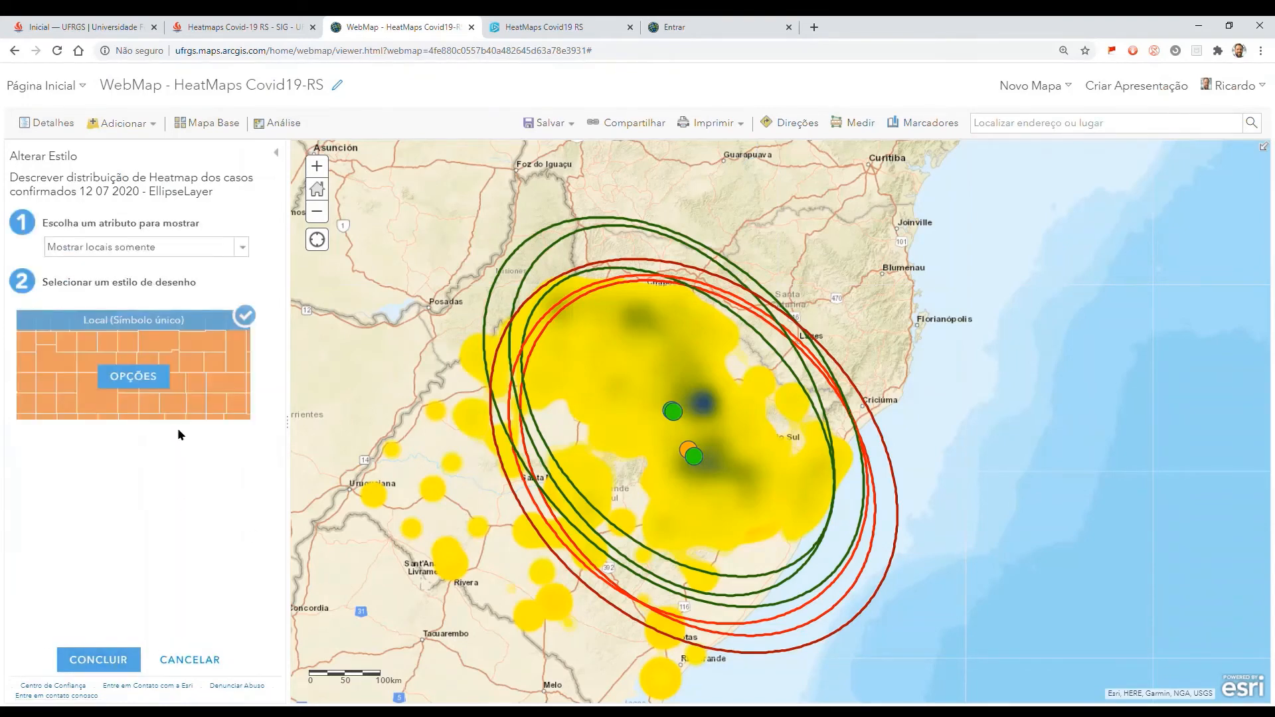
pyautogui.click(73, 660)
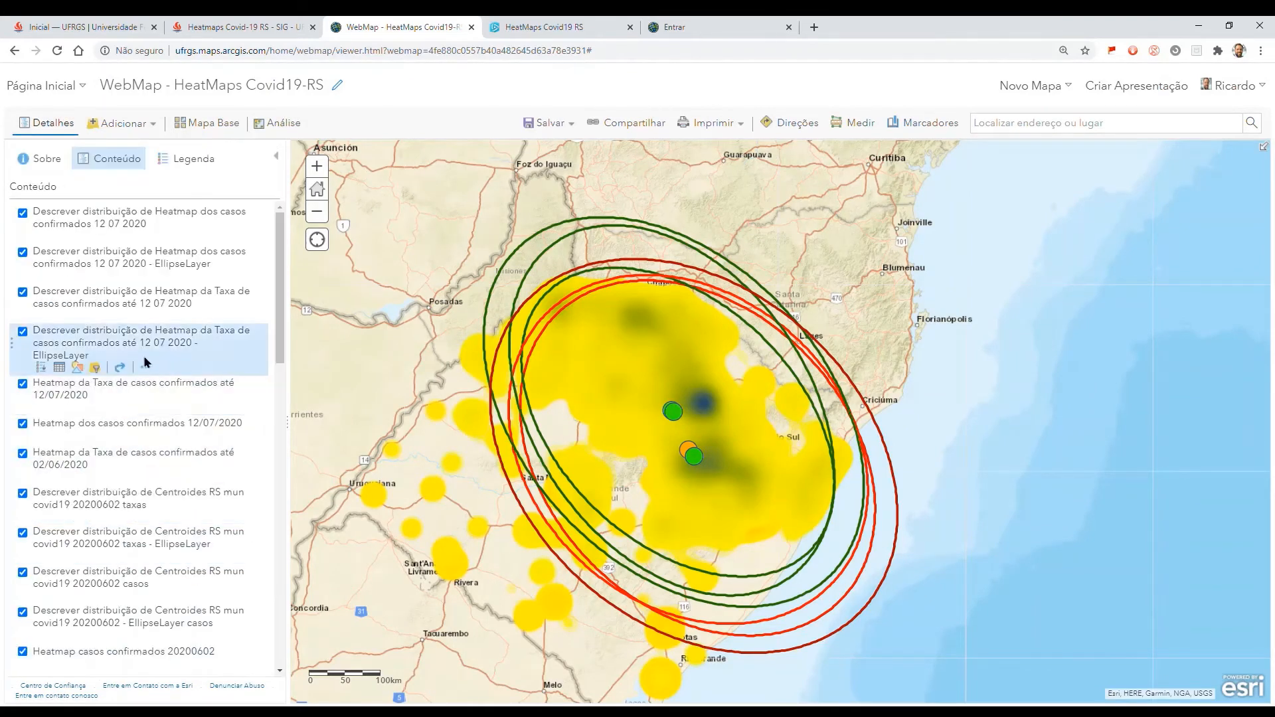
# Step: Inspect the northern green mean centre's attributes and check the legends of the 12 07 2020 confirmed-cases centre and ellipse layers
pyautogui.click(673, 412)
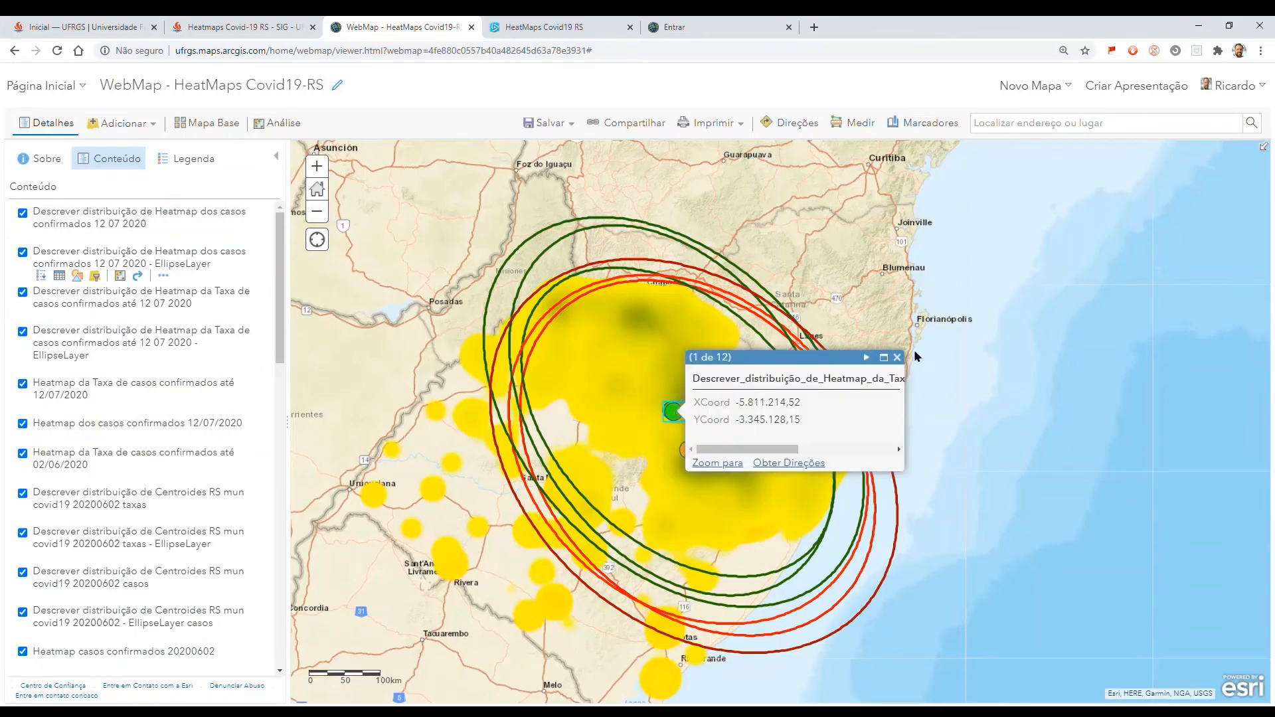
pyautogui.click(898, 358)
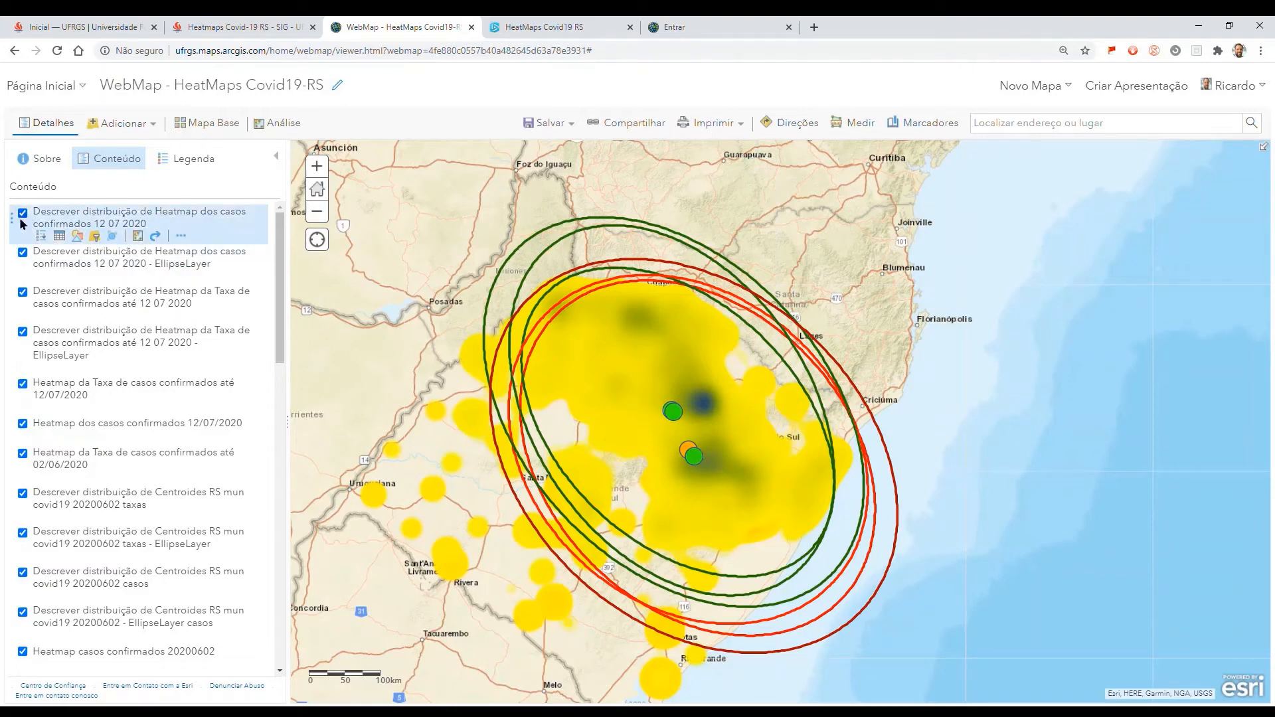
pyautogui.click(45, 236)
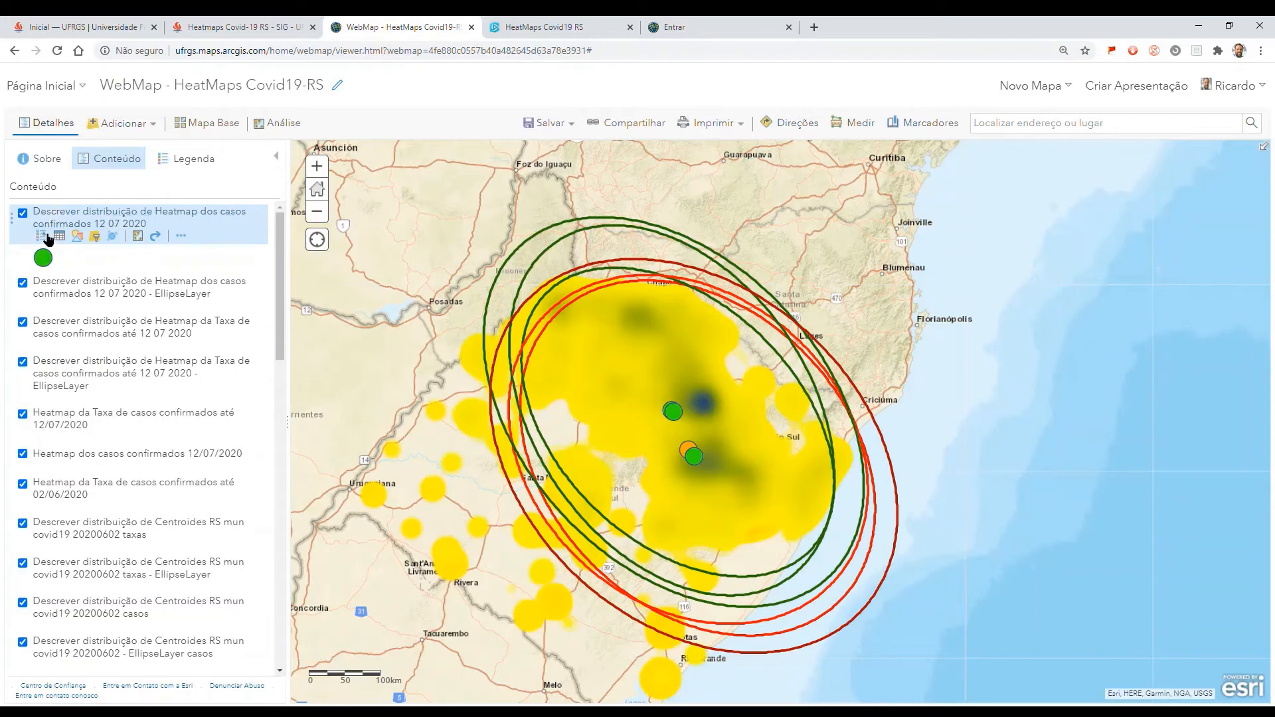
pyautogui.click(46, 237)
pyautogui.click(41, 275)
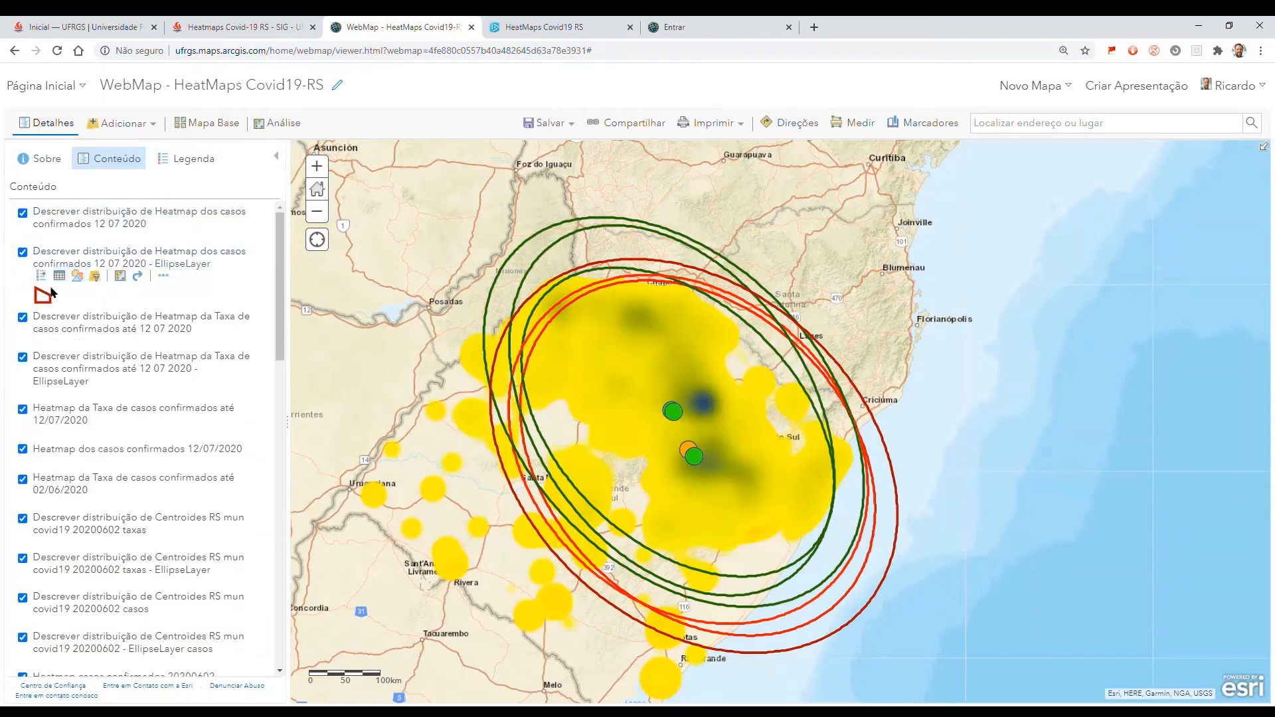
pyautogui.click(41, 276)
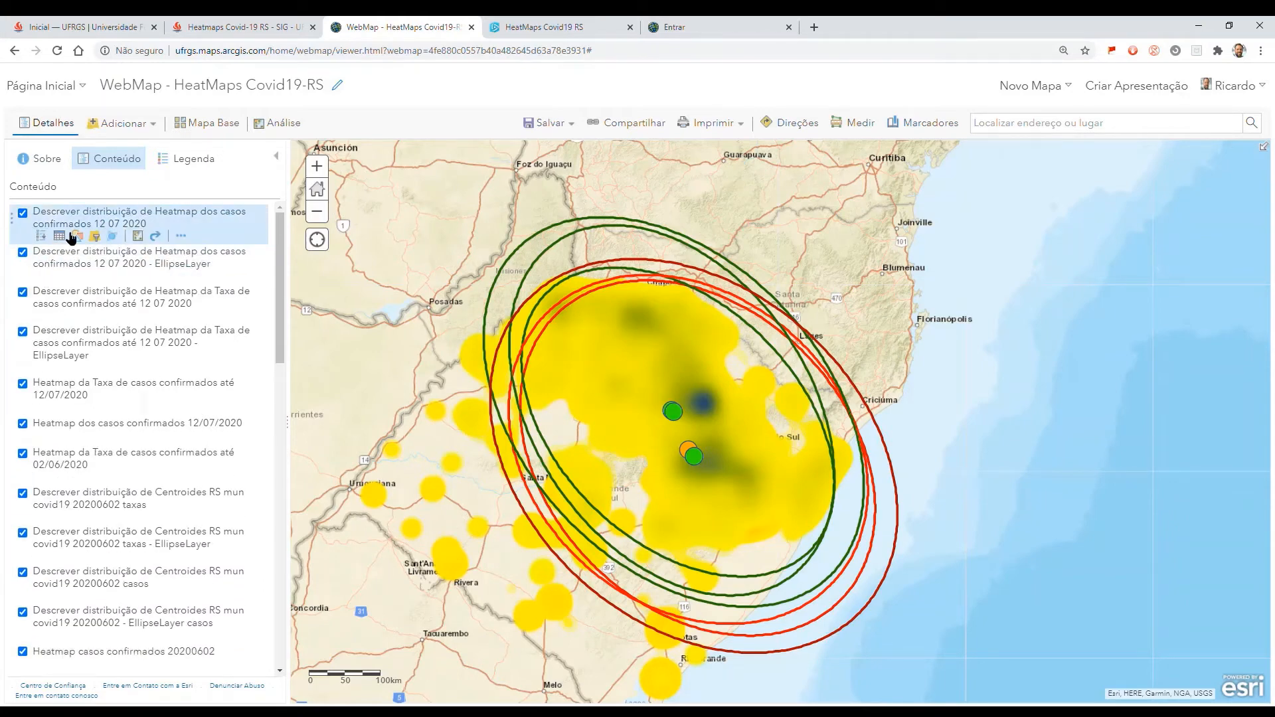
# Step: Change the fill of the 12 07 2020 confirmed-cases mean centre symbol to orange and finish its style change
pyautogui.click(77, 237)
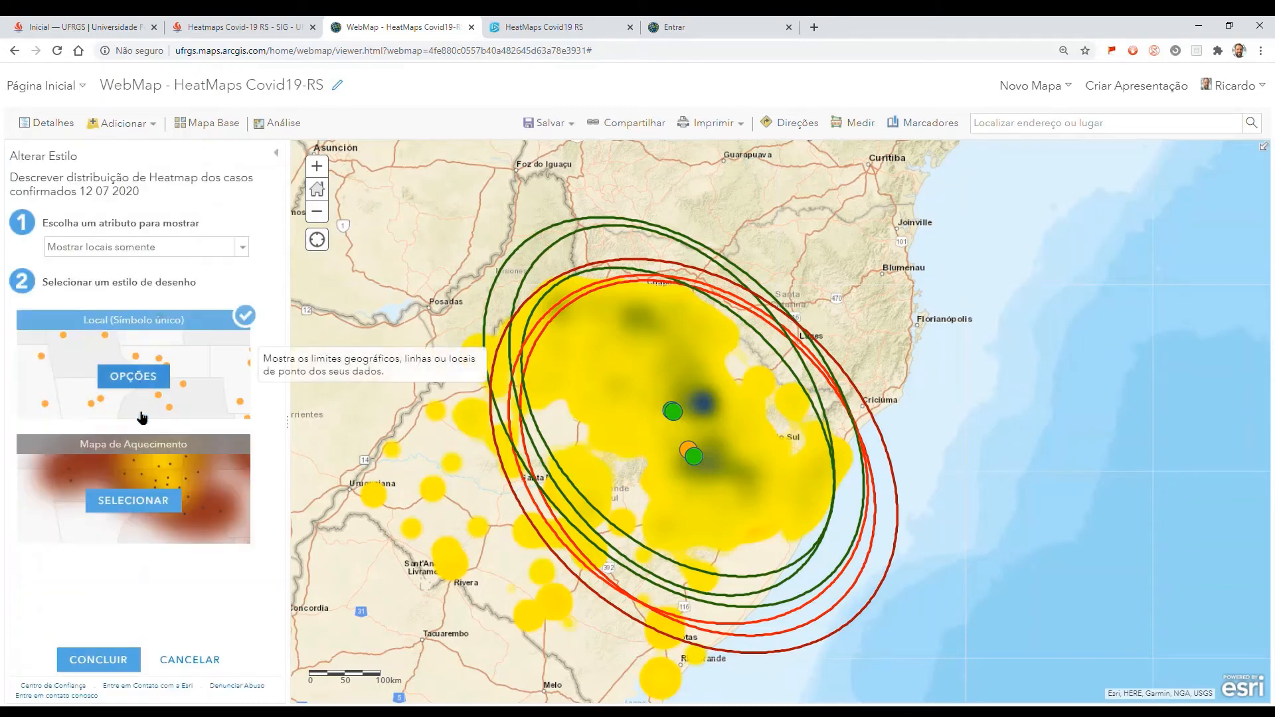
pyautogui.click(134, 385)
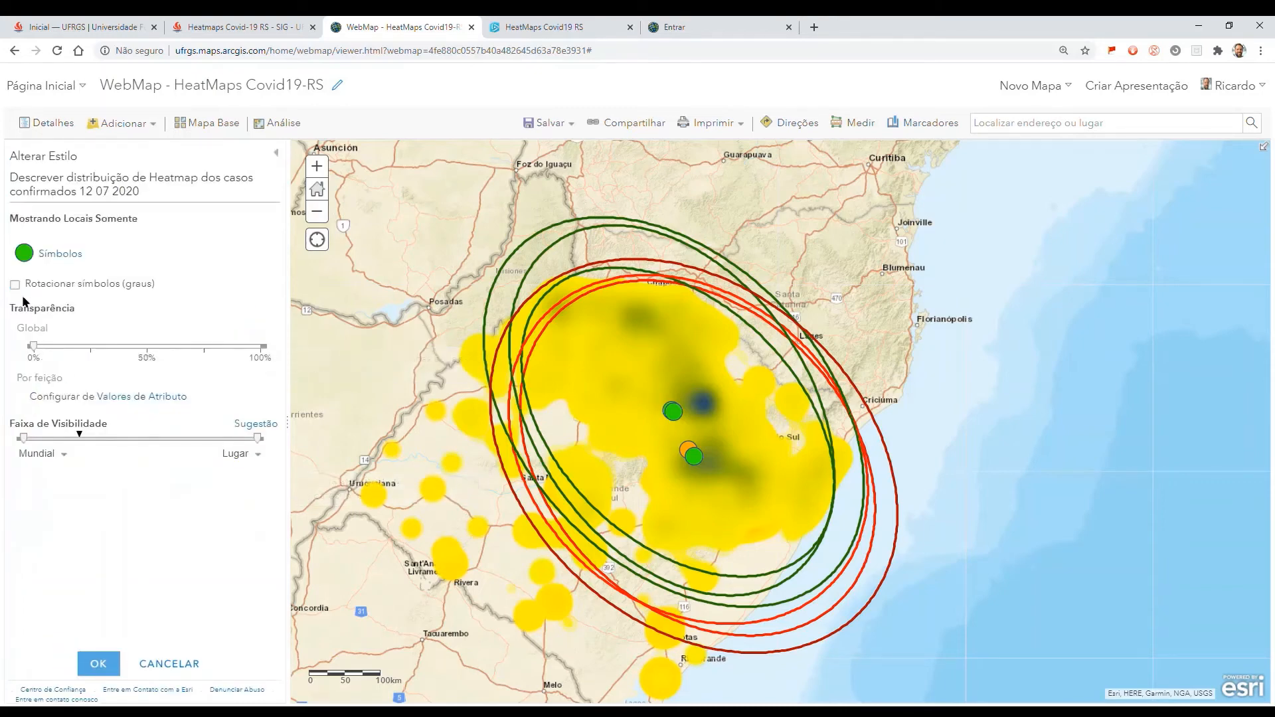
pyautogui.click(30, 252)
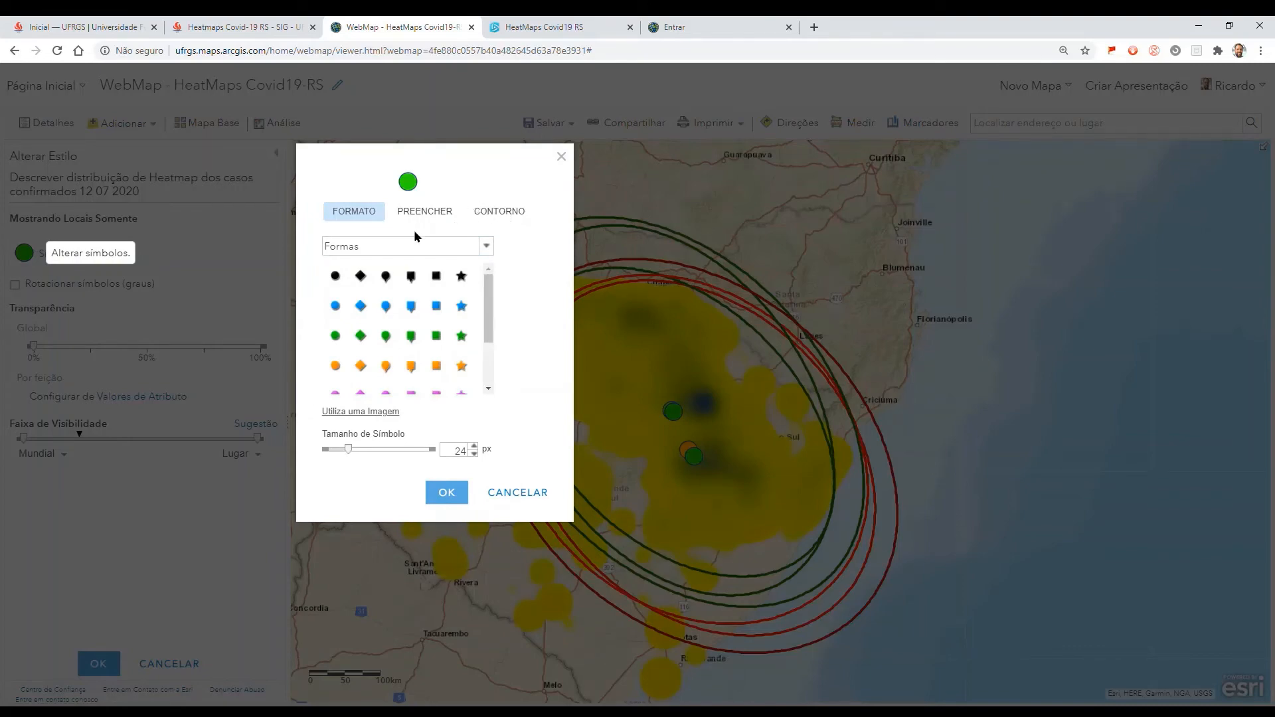
pyautogui.click(427, 212)
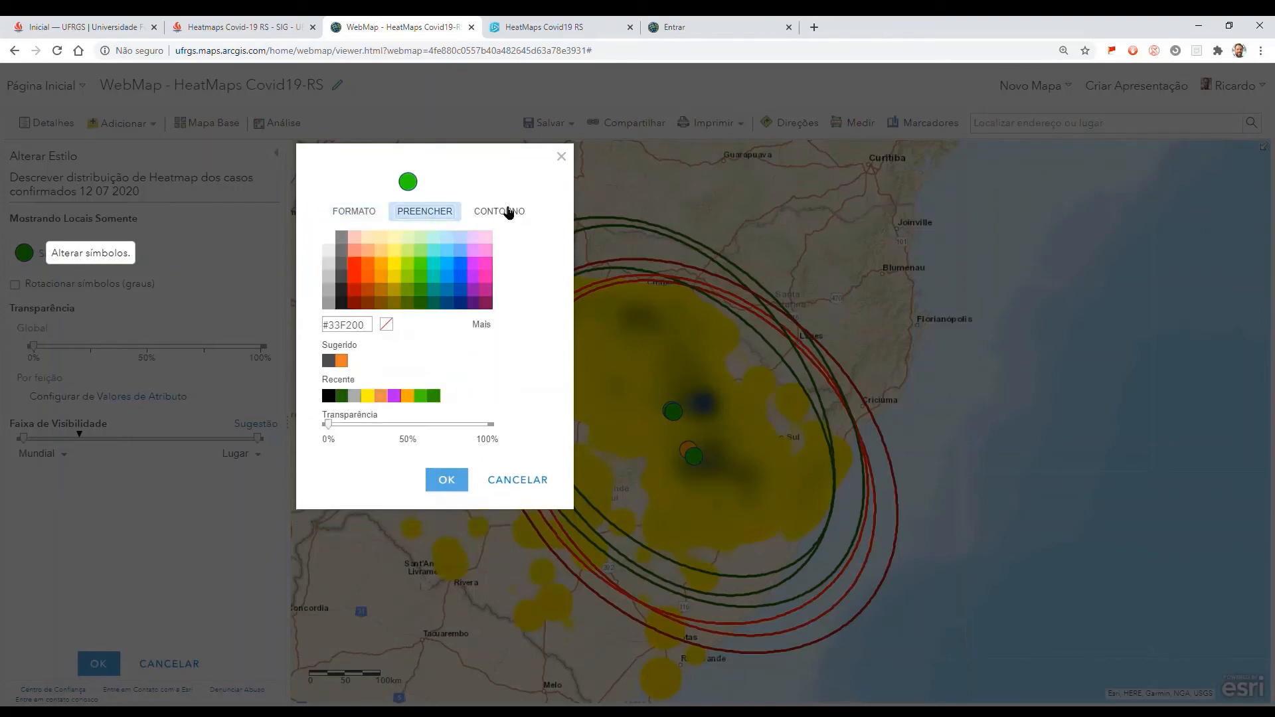
pyautogui.click(386, 289)
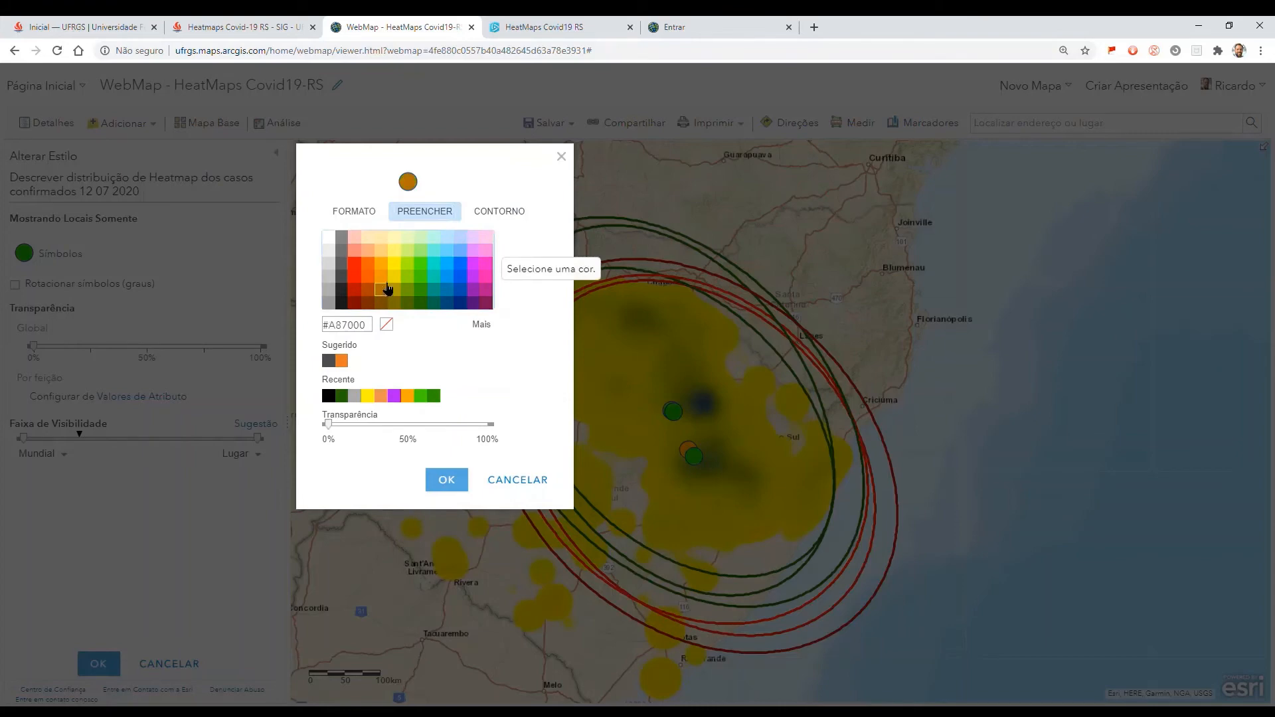
pyautogui.click(384, 276)
pyautogui.click(450, 479)
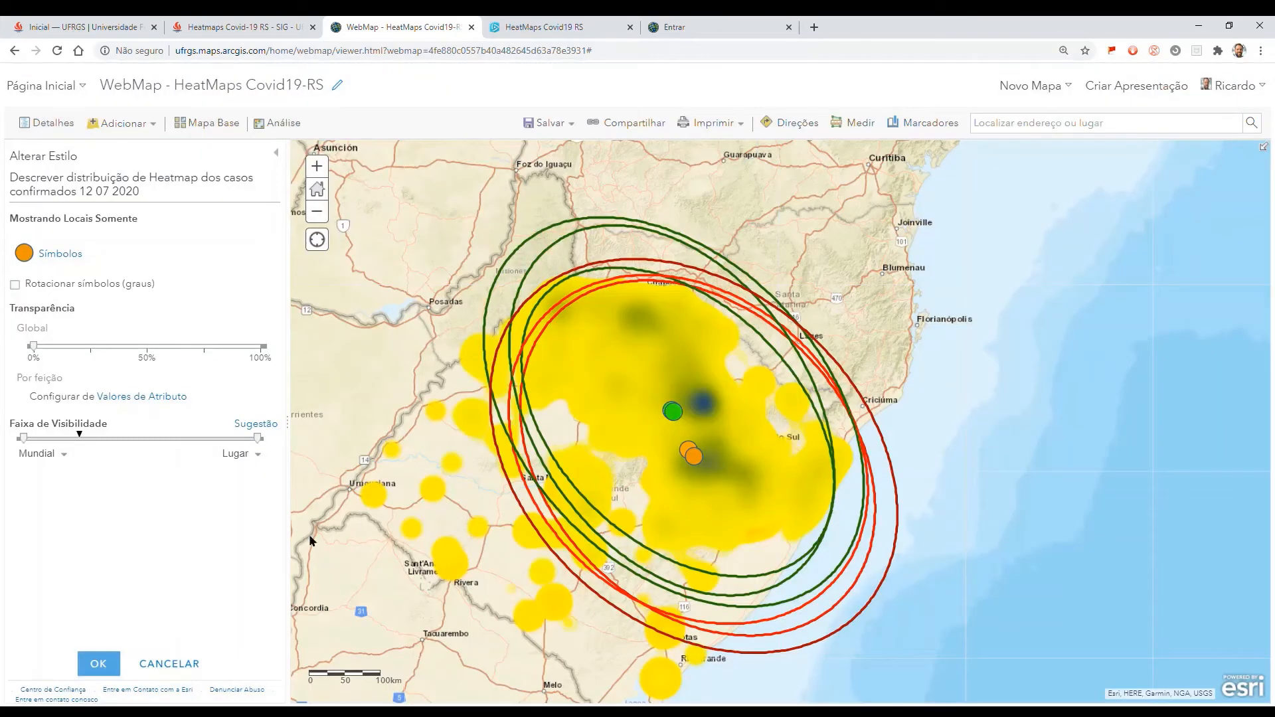
pyautogui.click(98, 664)
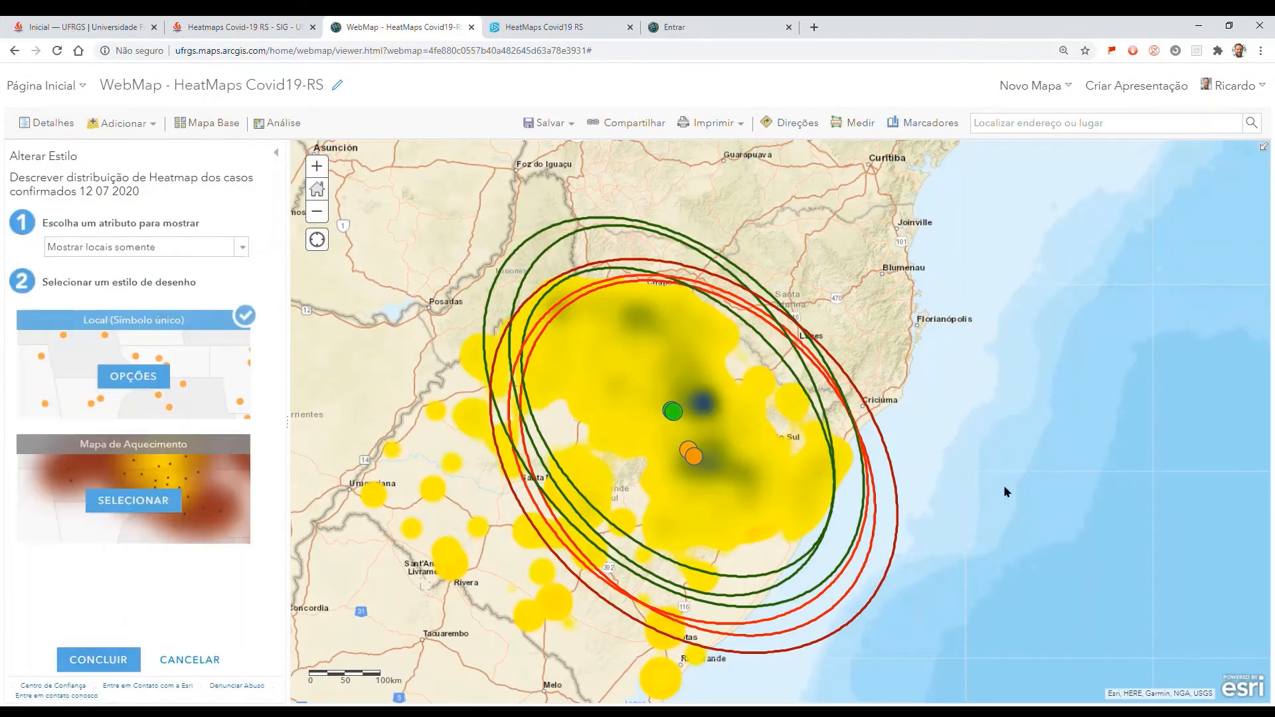
pyautogui.click(123, 660)
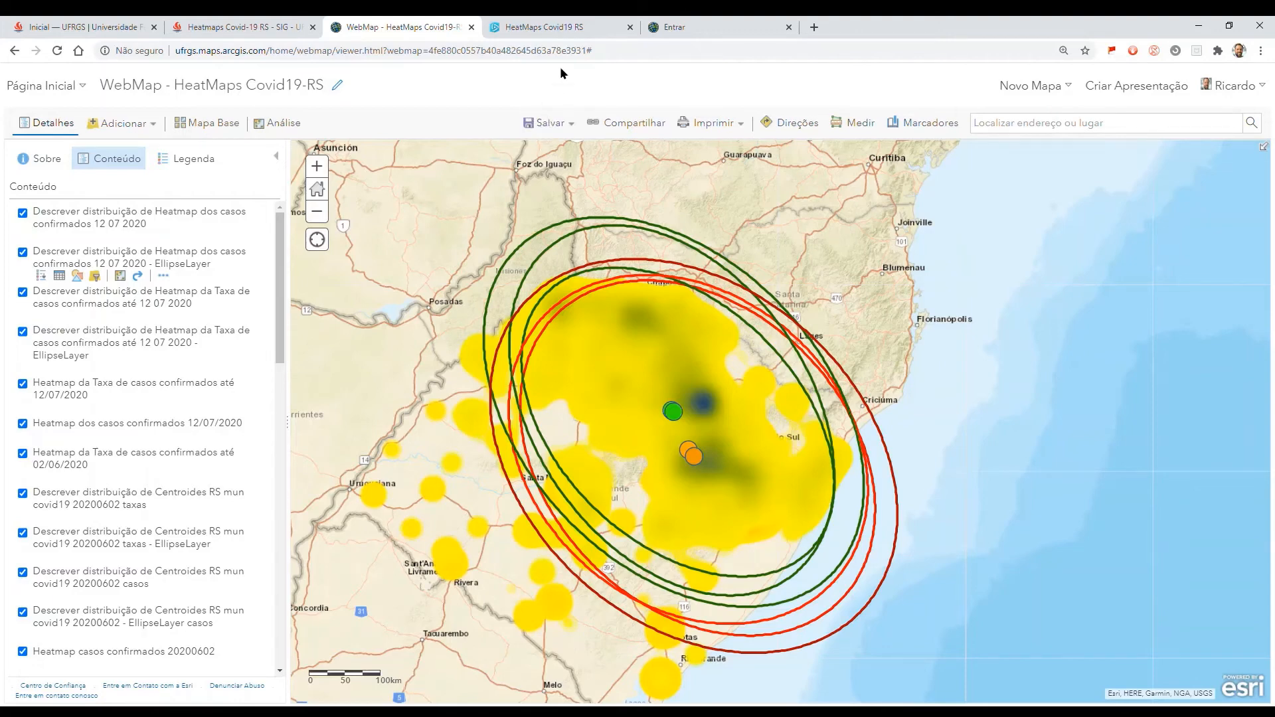
# Step: Switch to the HeatMaps Covid19 RS web app, reload it, and return to the web map
pyautogui.click(554, 29)
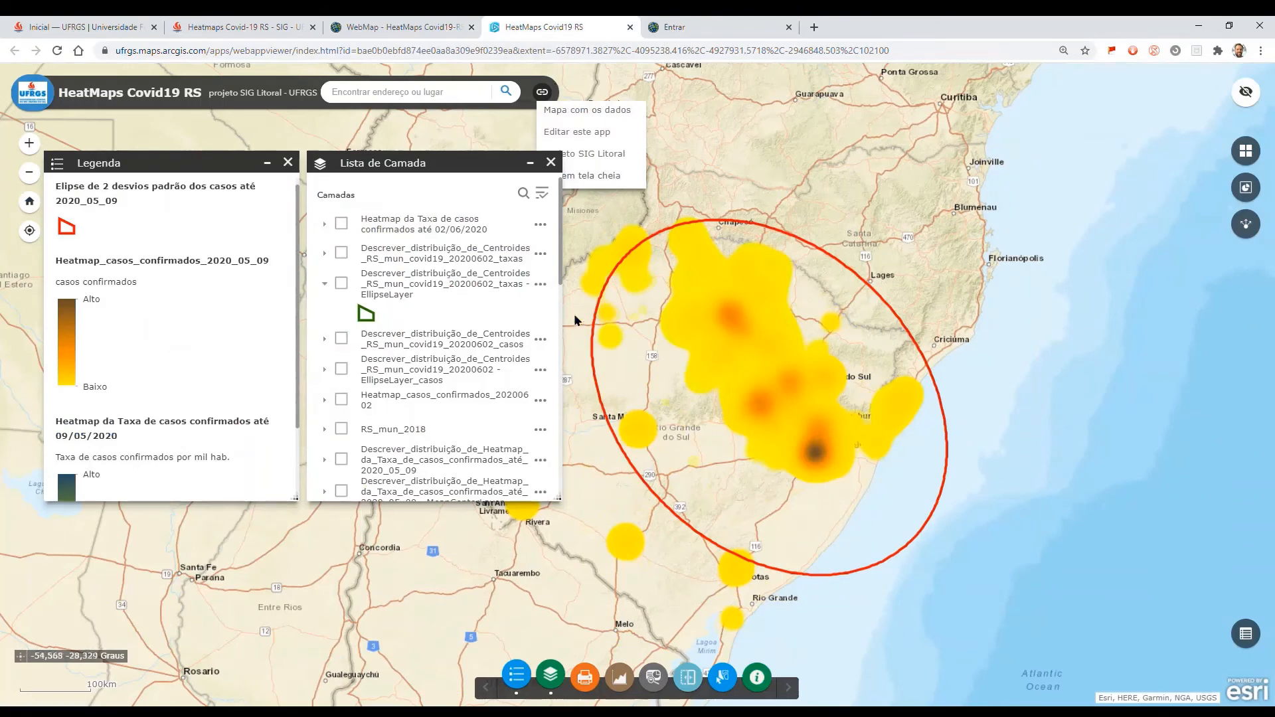
pyautogui.click(57, 51)
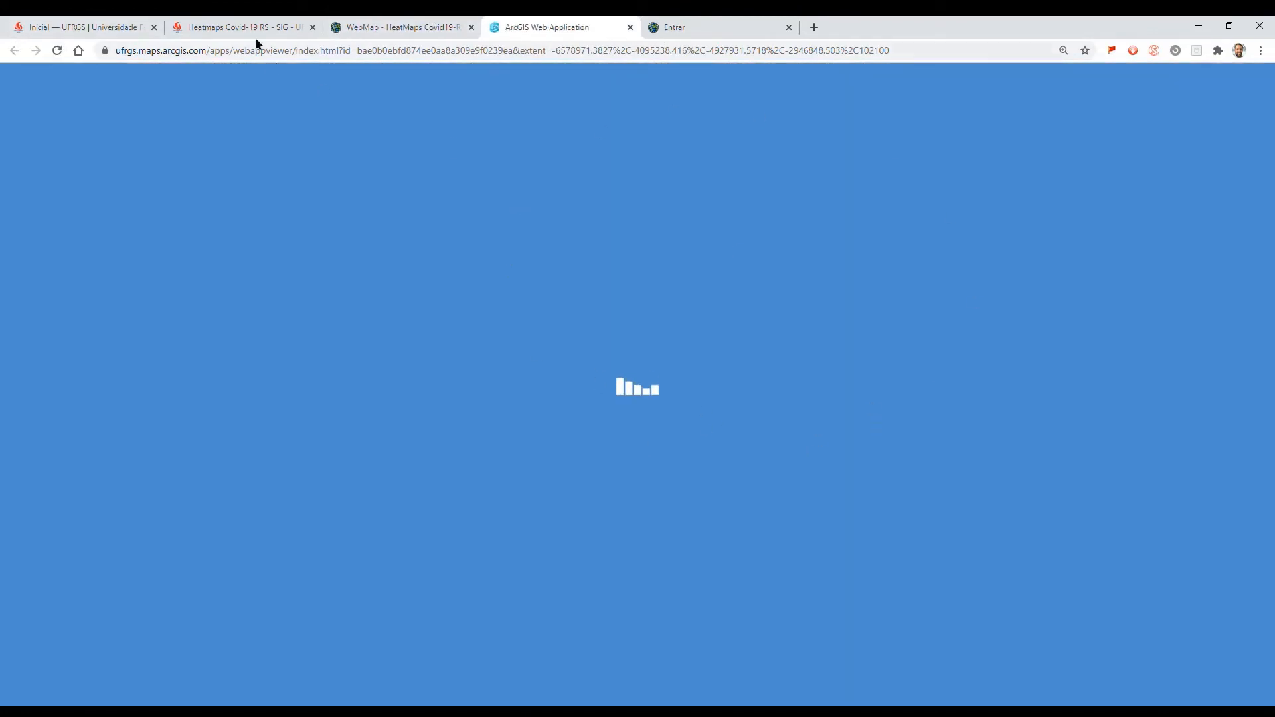
pyautogui.click(371, 30)
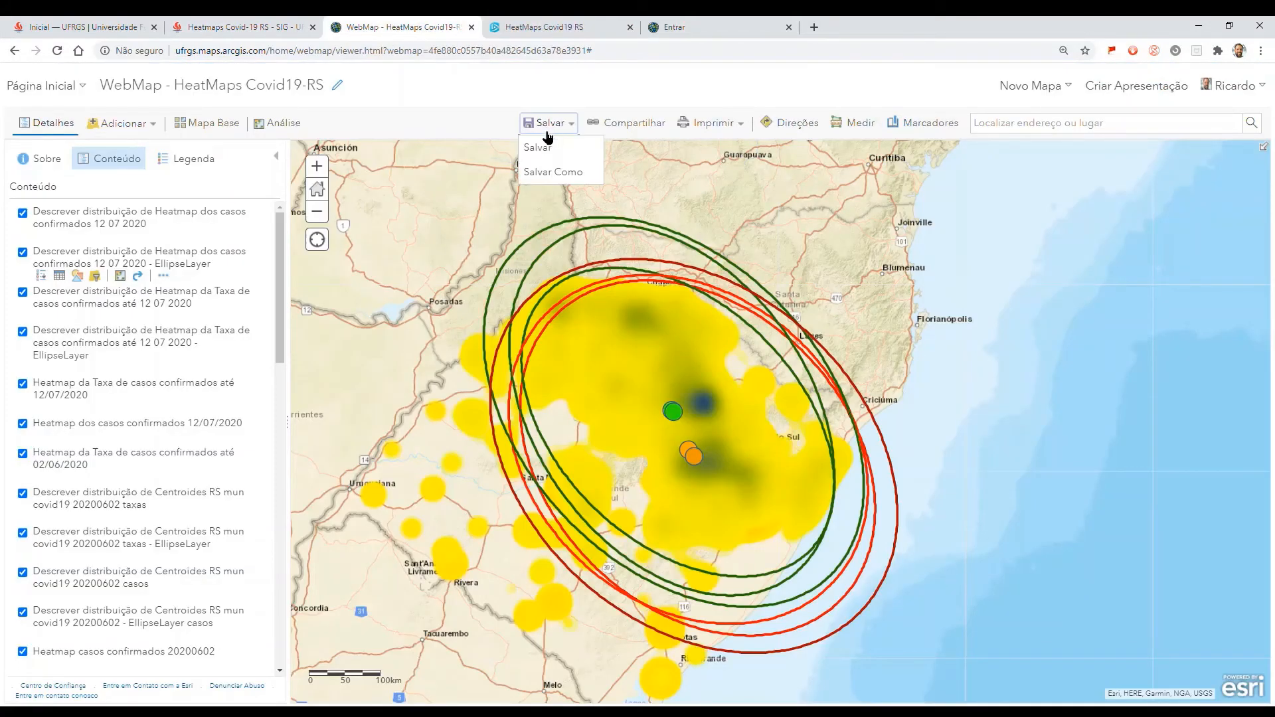
# Step: Save the web map, review the layers listed for sharing, and update their sharing to match the map
pyautogui.click(551, 153)
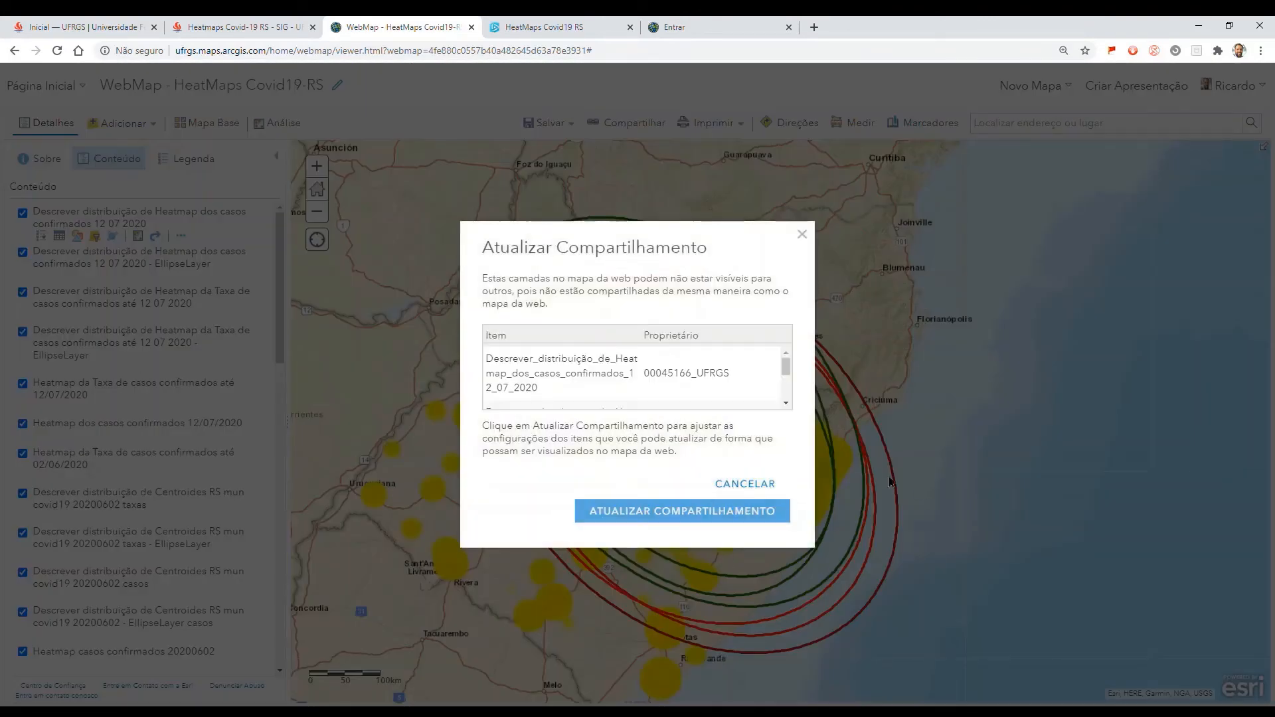
pyautogui.moveTo(789, 363); pyautogui.dragTo(795, 392)
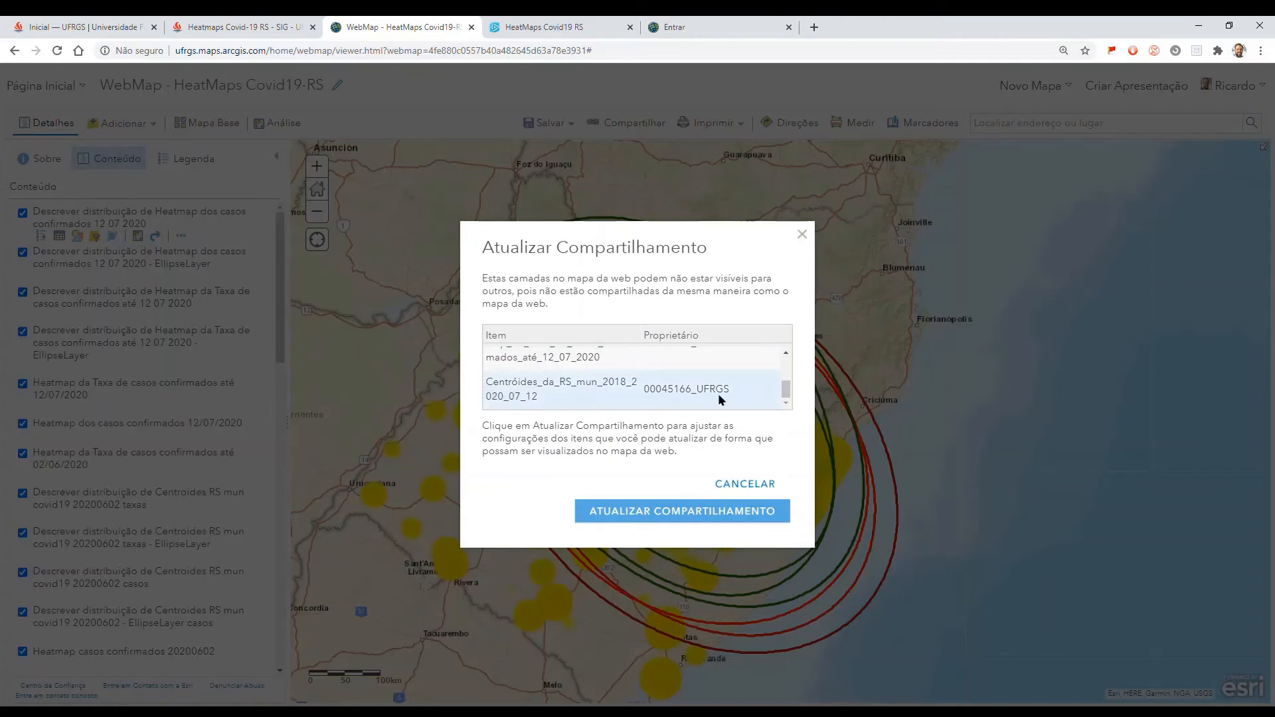
pyautogui.scroll(5, 631, 382)
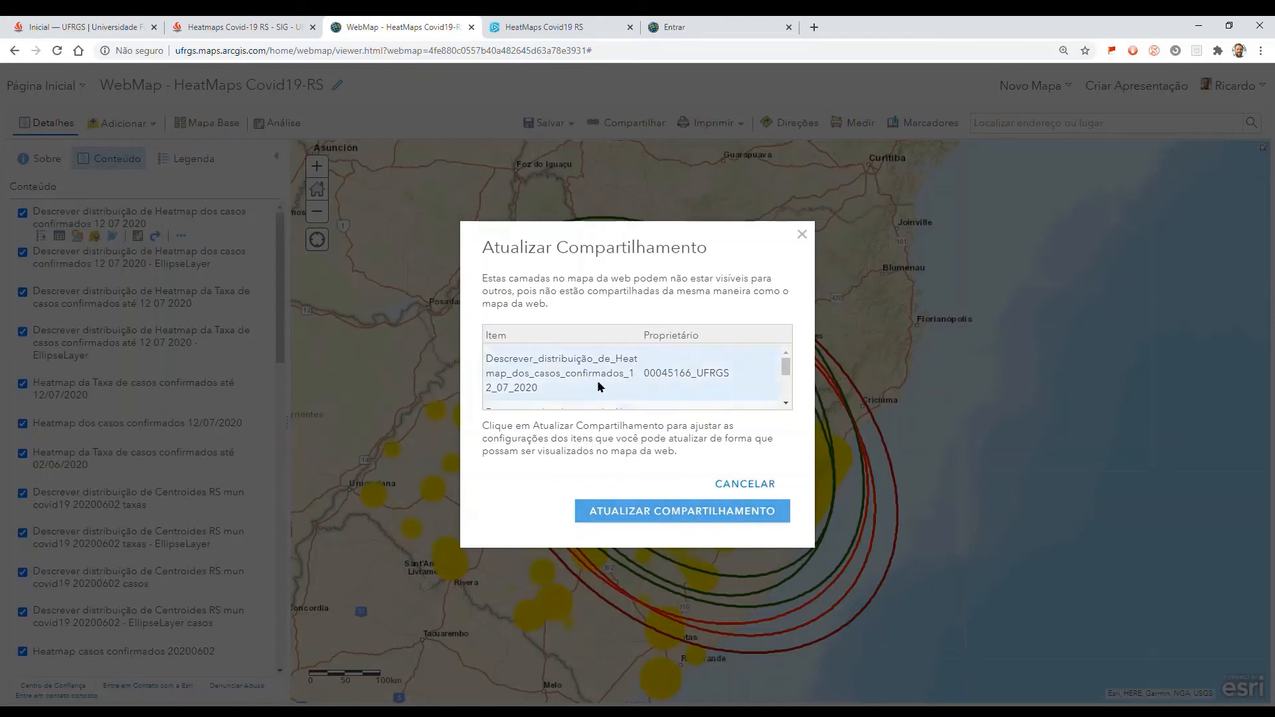
pyautogui.moveTo(786, 363); pyautogui.dragTo(782, 408)
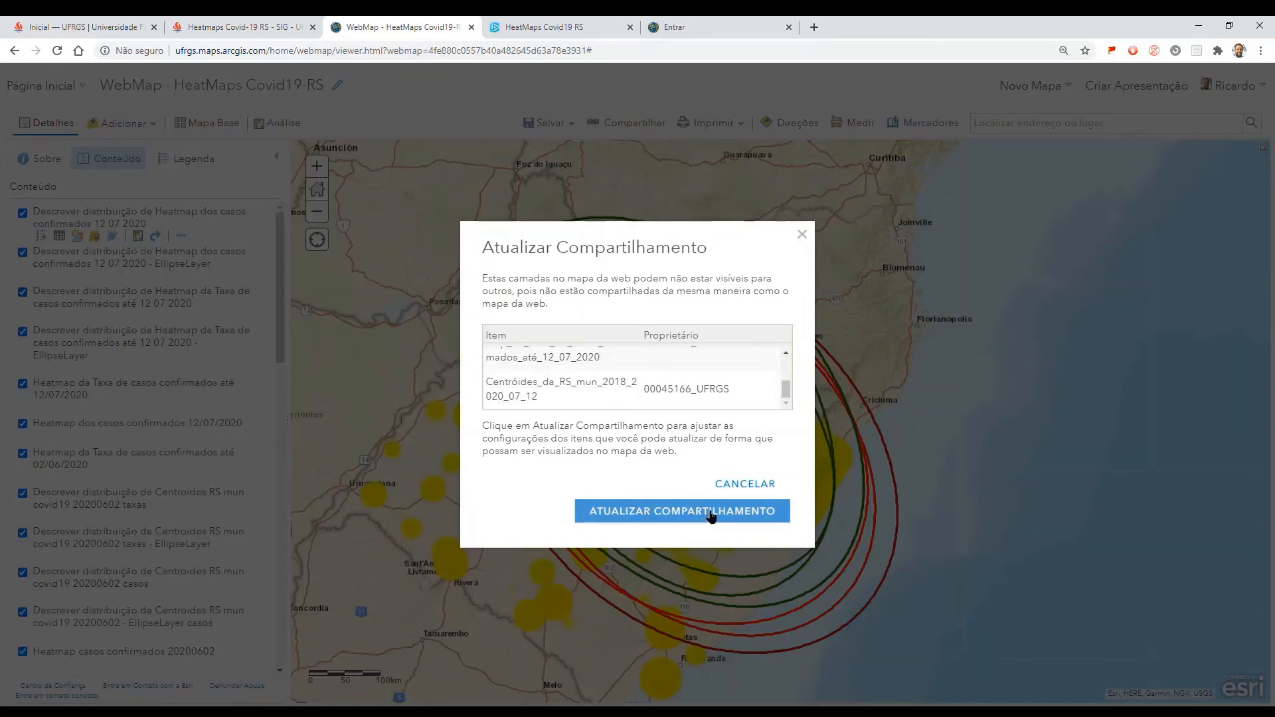
pyautogui.click(768, 515)
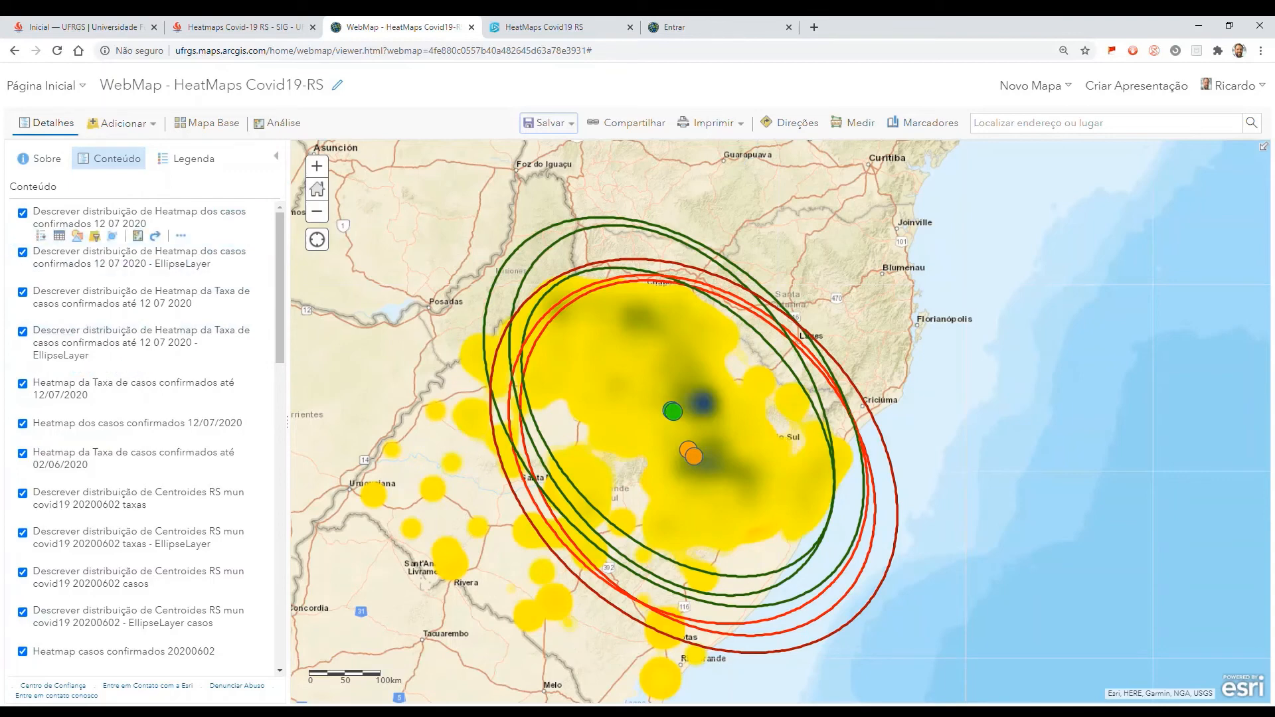
# Step: Switch to the HeatMaps Covid19 RS web app and inspect the municipality centroid's attributes at the dark blue hotspot
pyautogui.click(23, 214)
pyautogui.click(23, 213)
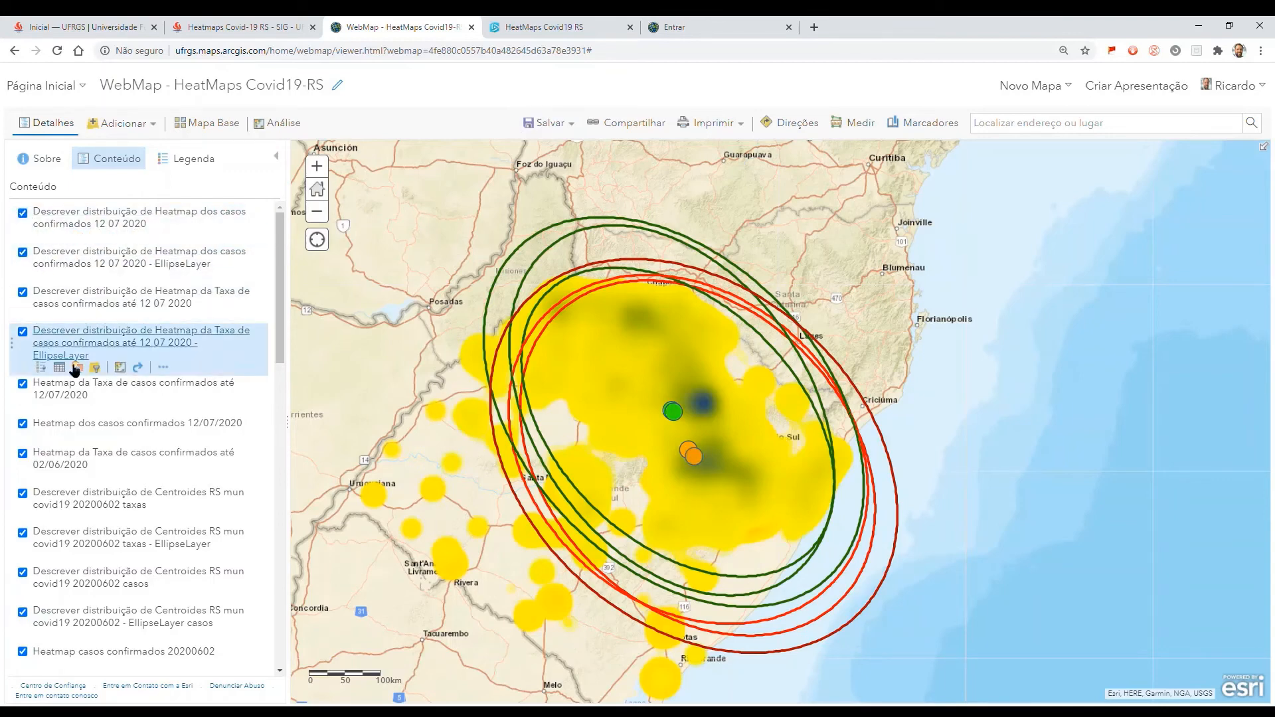
pyautogui.click(543, 26)
pyautogui.click(370, 23)
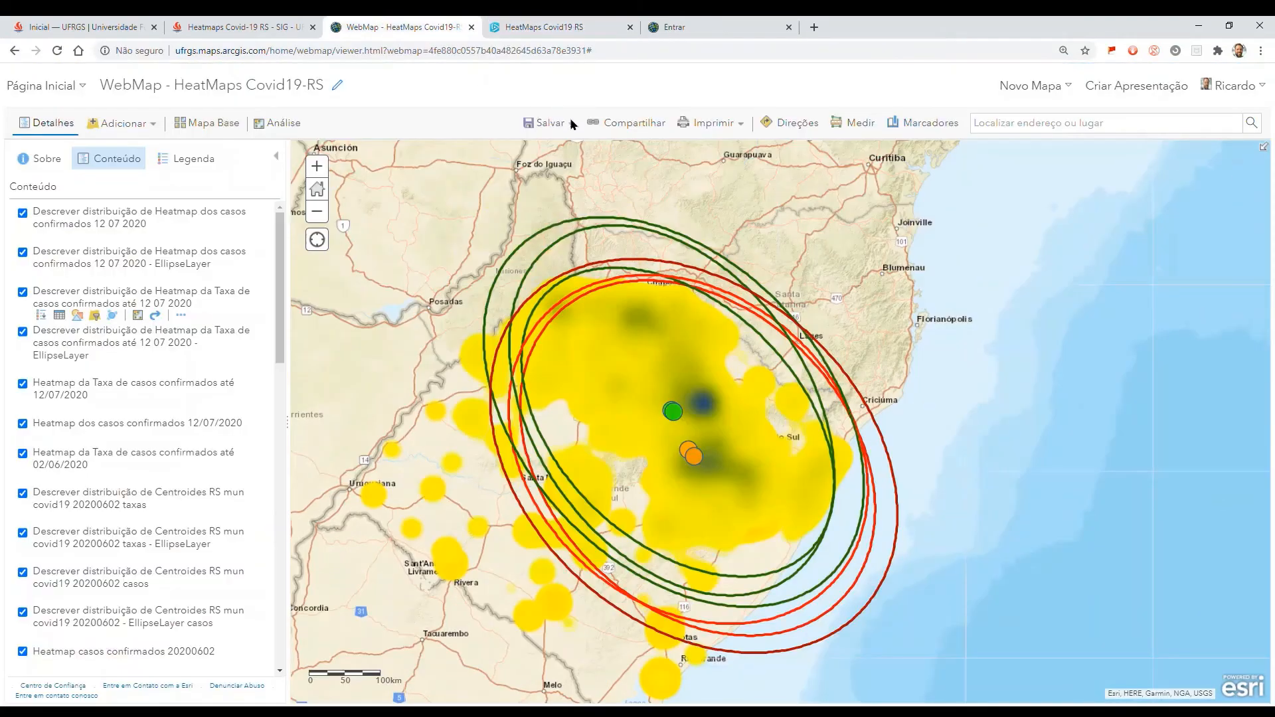
pyautogui.click(560, 31)
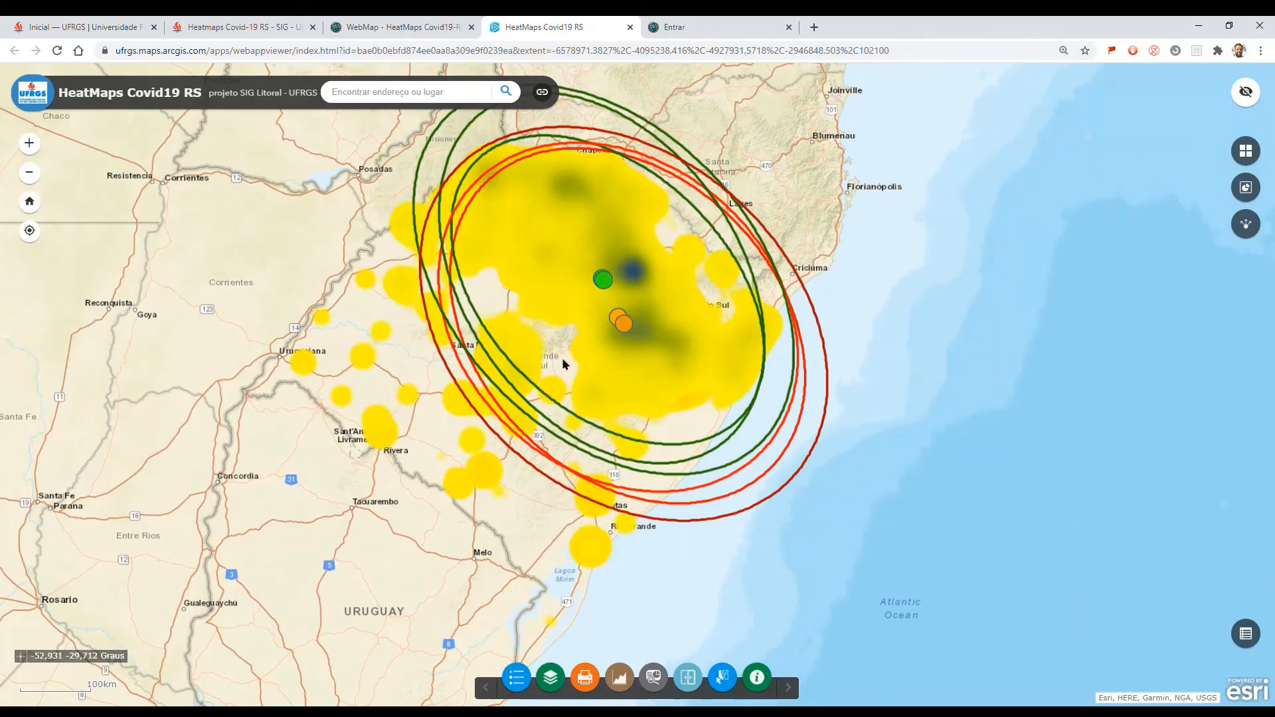
pyautogui.click(636, 273)
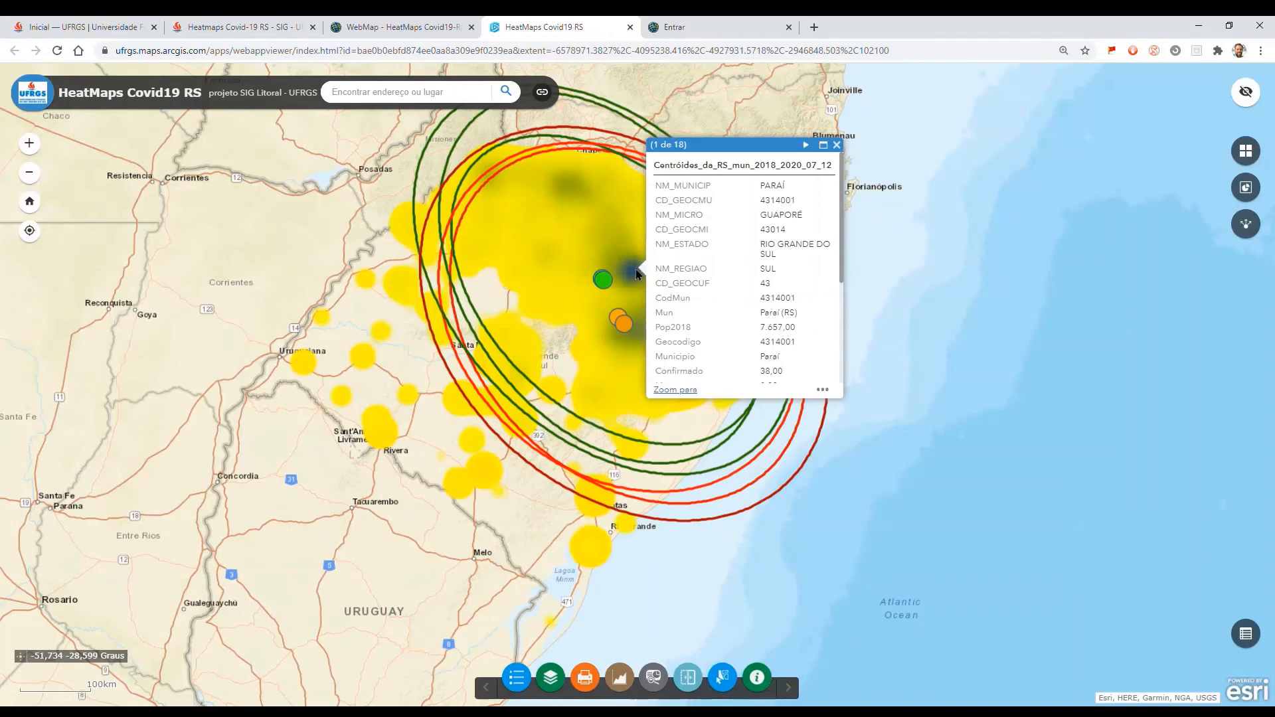
pyautogui.moveTo(776, 174); pyautogui.dragTo(846, 196)
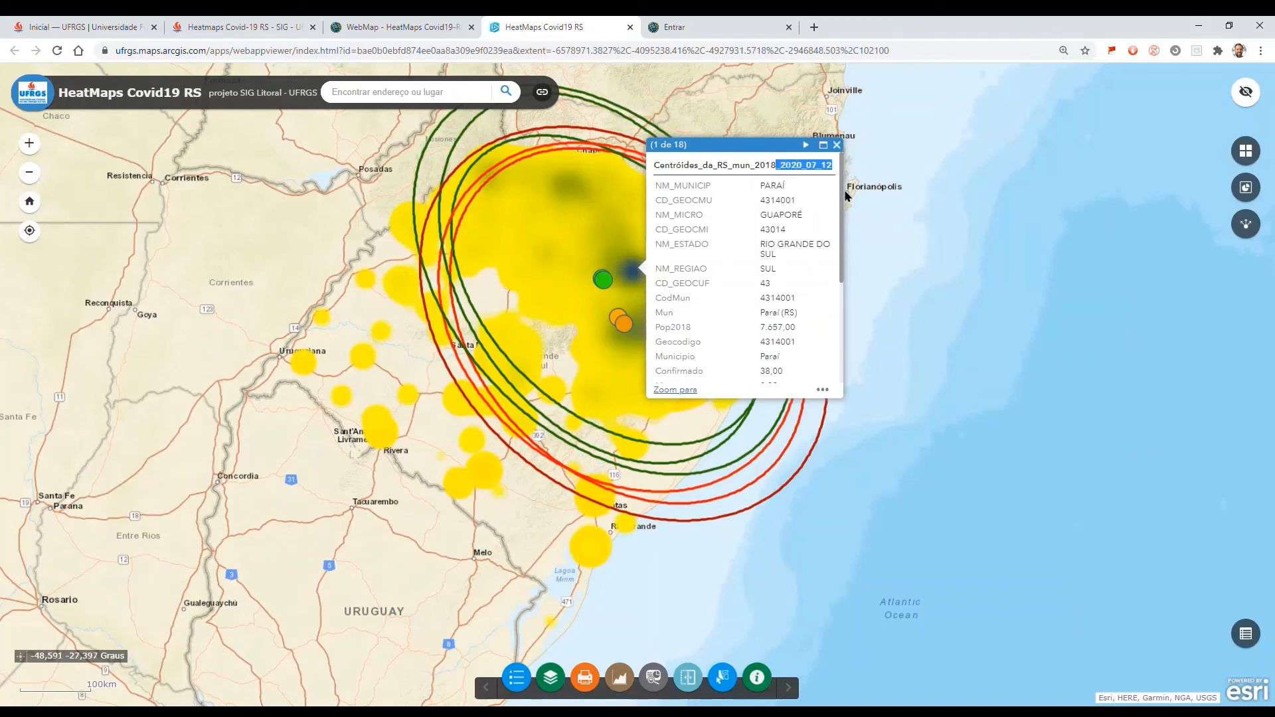
pyautogui.click(837, 144)
# Step: Return to the web map, check the legends of the 2020 05 09 cases ellipse and heatmap, and hide that ellipse
pyautogui.click(382, 28)
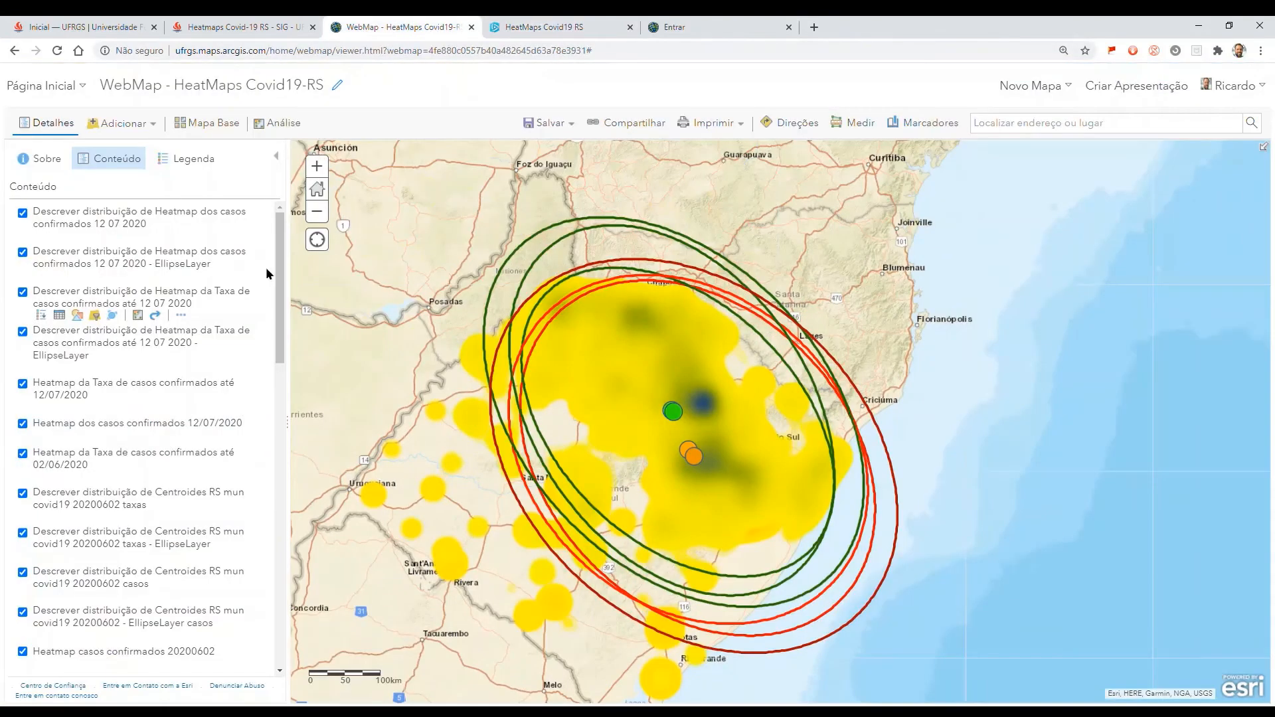
pyautogui.scroll(-8, 120, 498)
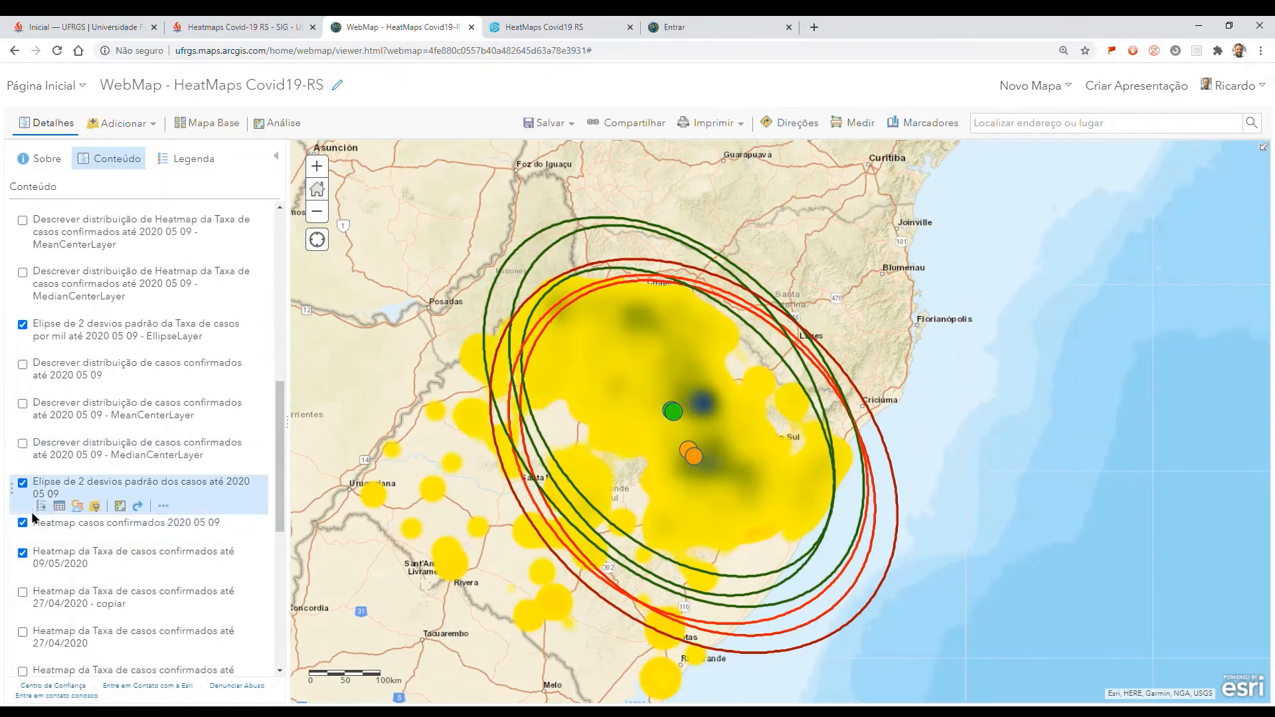
pyautogui.click(41, 506)
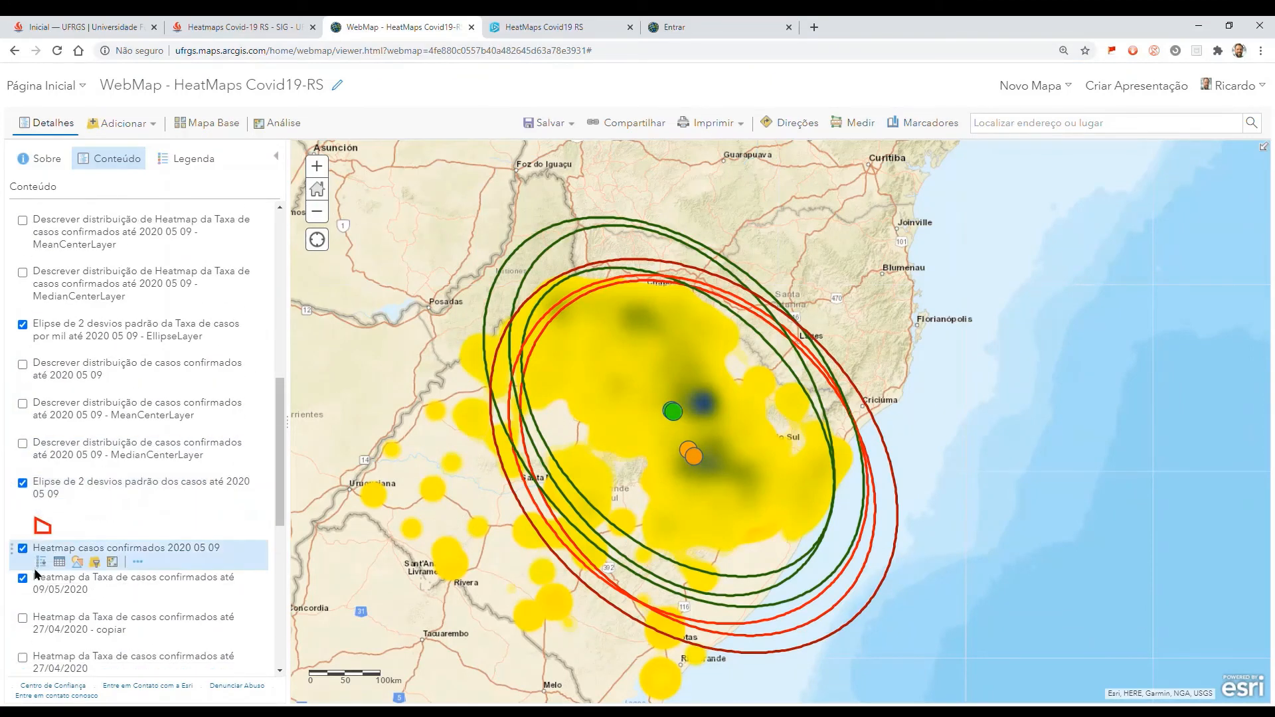
pyautogui.click(41, 562)
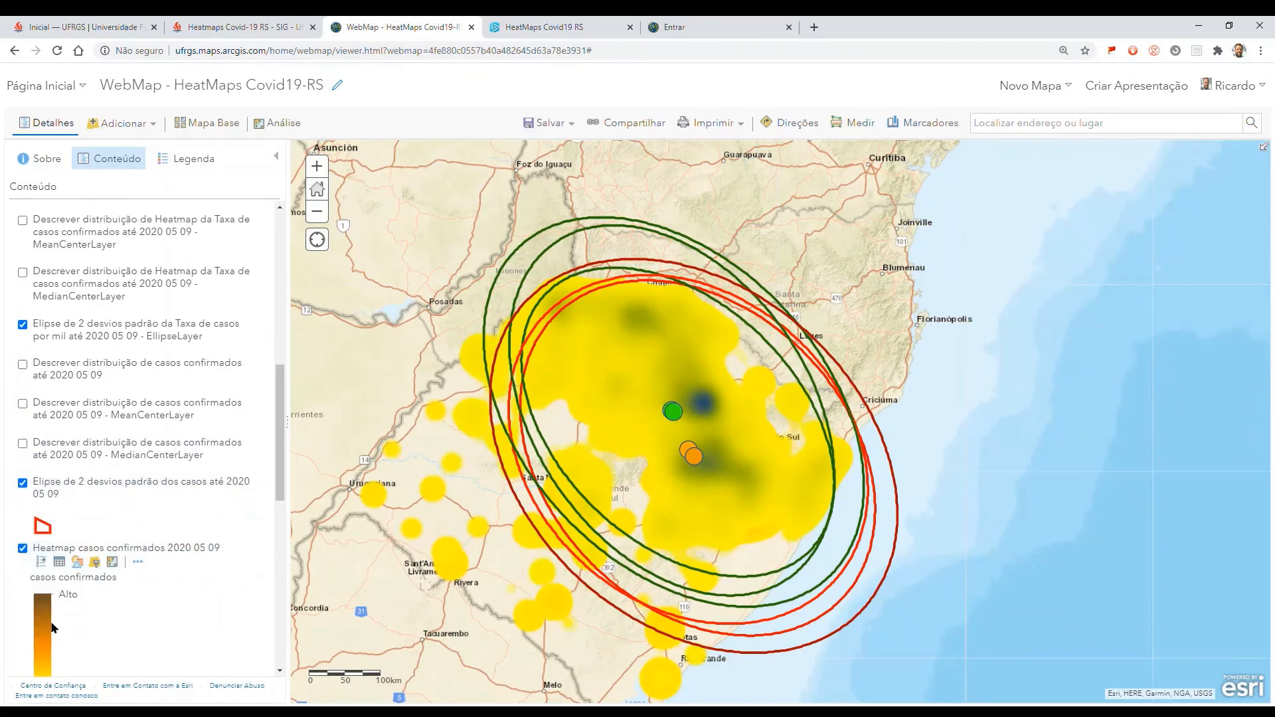
pyautogui.click(43, 563)
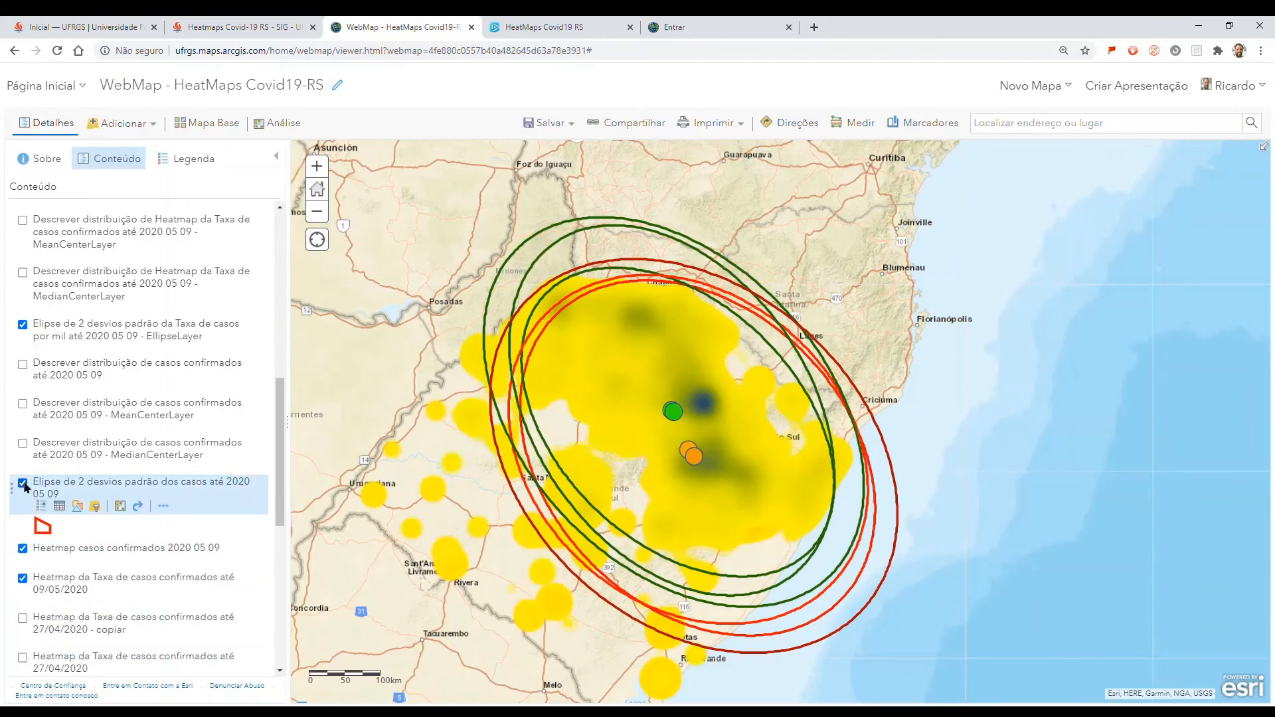
pyautogui.click(23, 484)
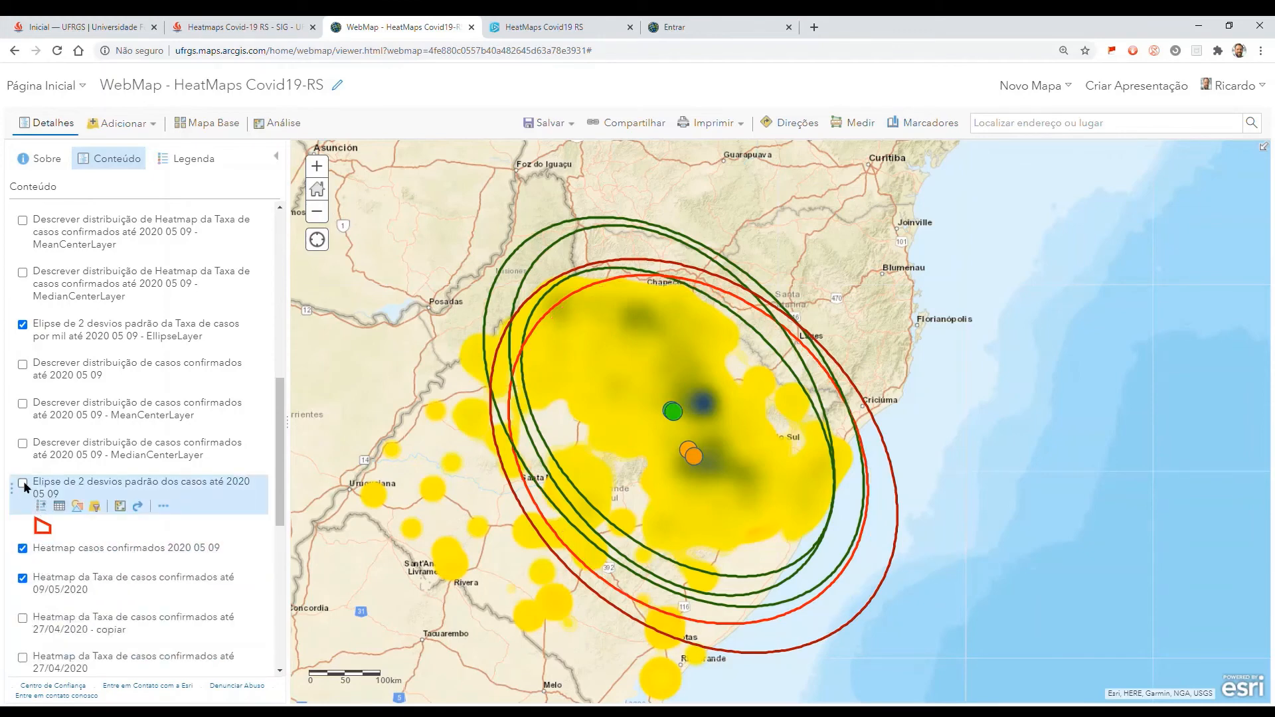
# Step: Hide the 2020 05 09 case-rate ellipse and show it again to identify it among the green ellipses
pyautogui.click(24, 325)
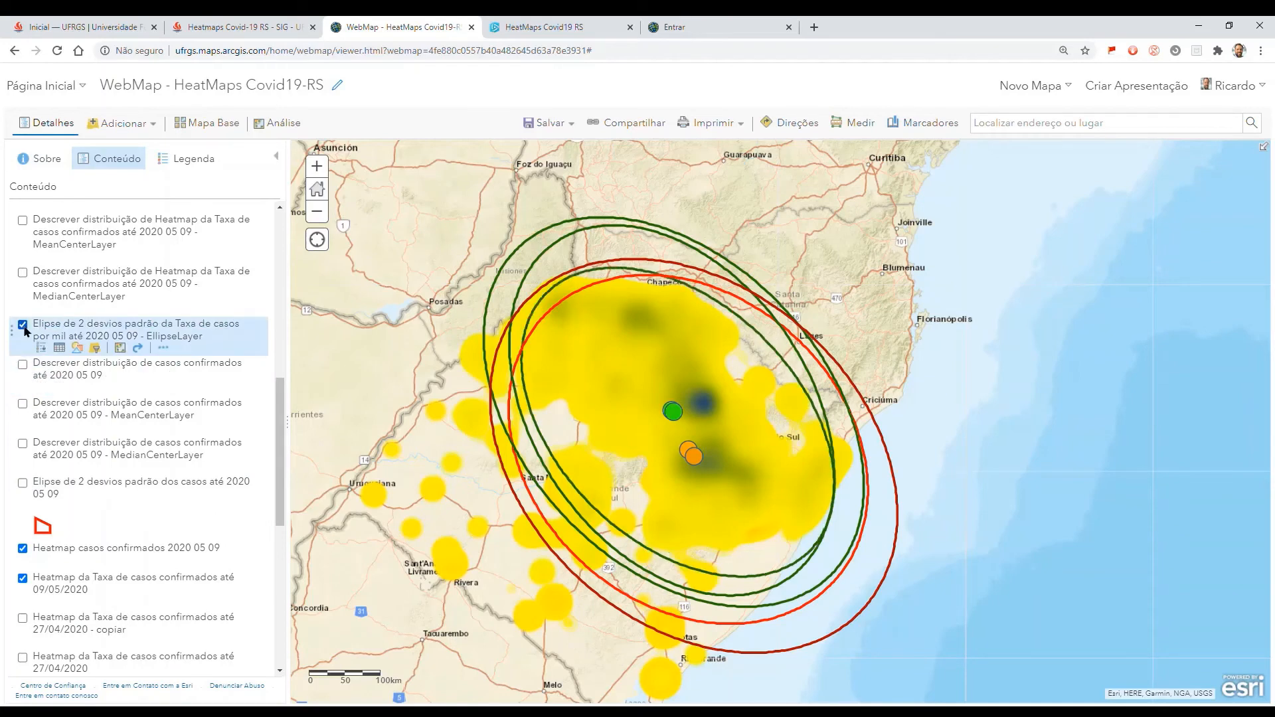
pyautogui.scroll(2, 40, 345)
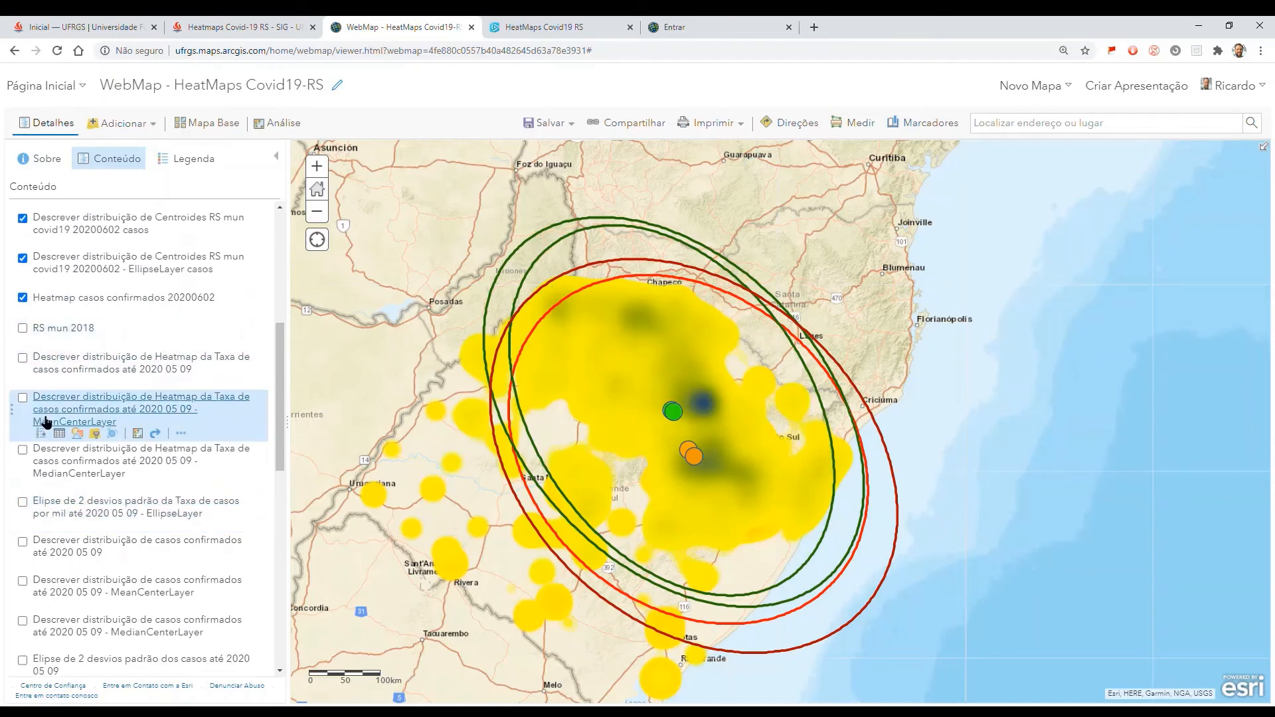
pyautogui.scroll(3, 48, 421)
pyautogui.scroll(-3, 48, 422)
pyautogui.scroll(-3, 26, 401)
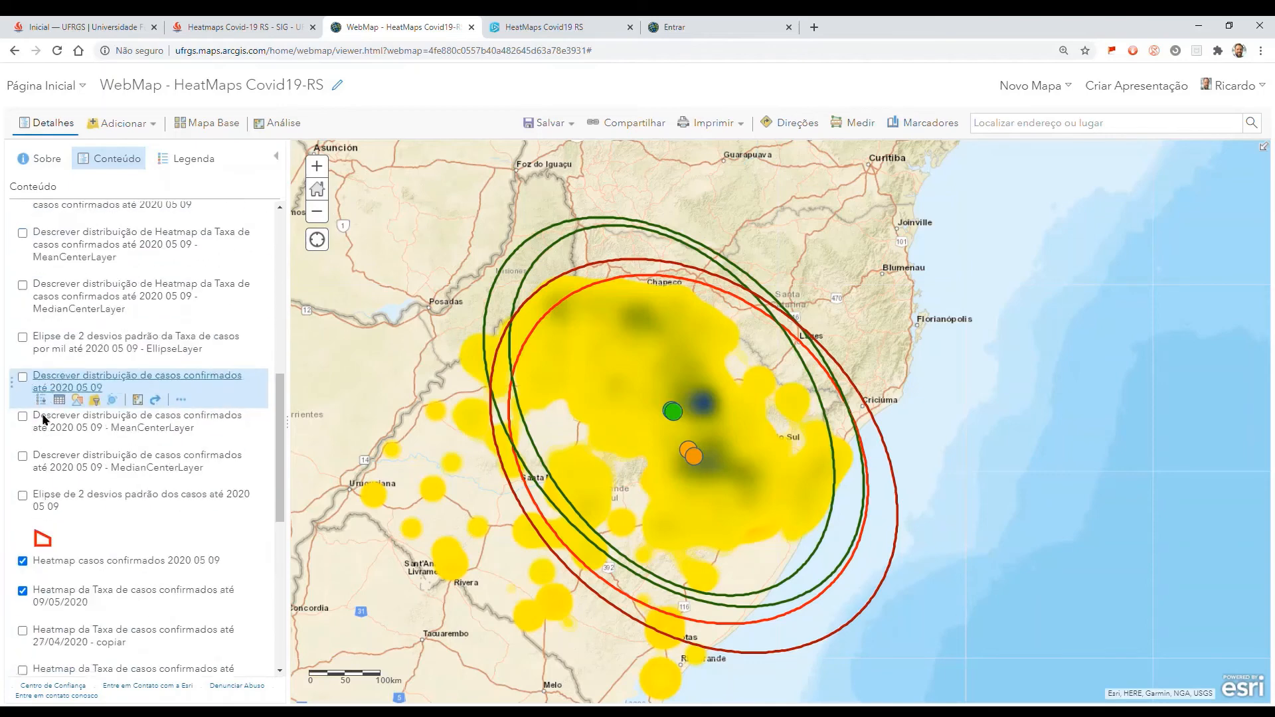
pyautogui.click(23, 325)
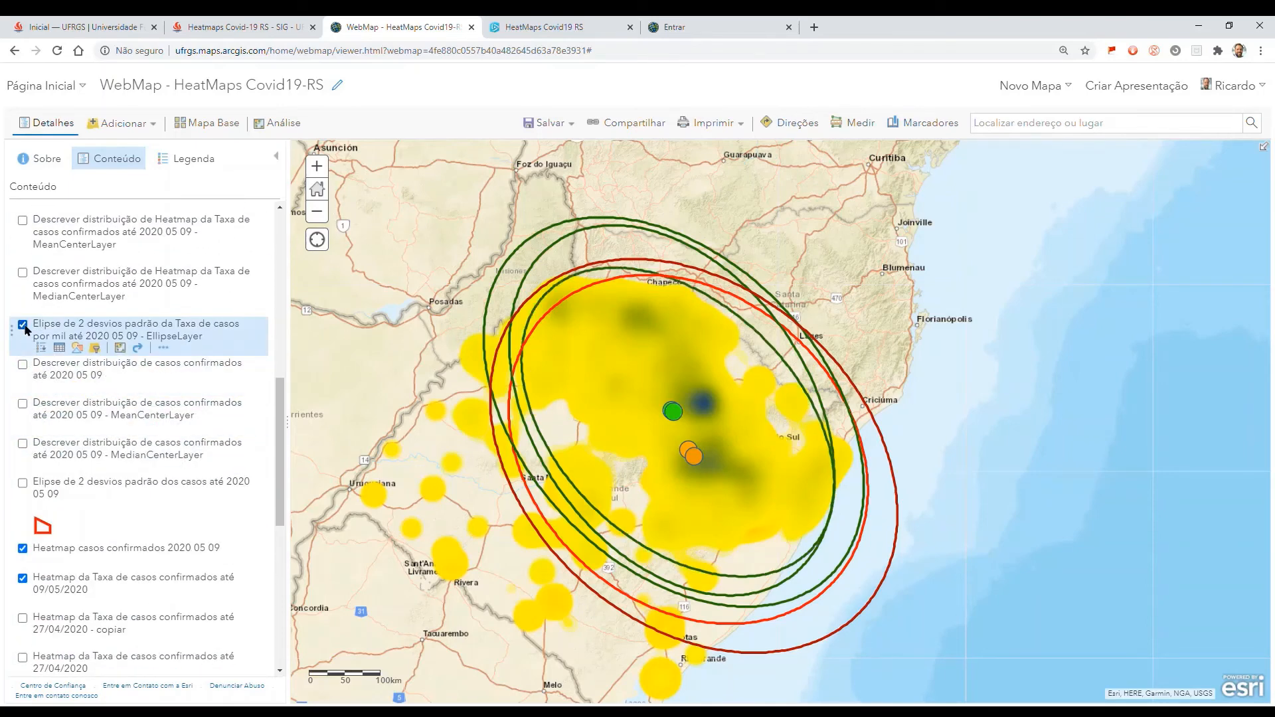
# Step: Show the legend of the 12 07 2020 confirmed-cases EllipseLayer and hide the 12 07 2020 case-rate EllipseLayer
pyautogui.scroll(5, 30, 326)
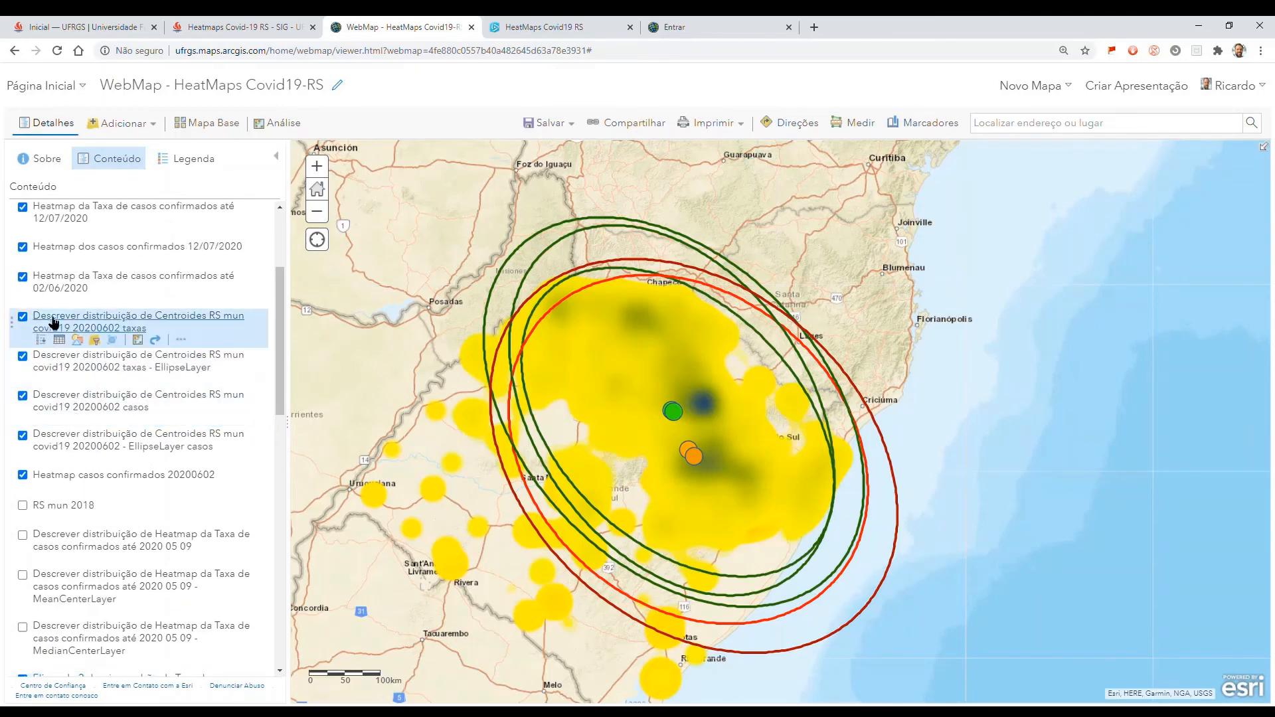
pyautogui.scroll(3, 106, 299)
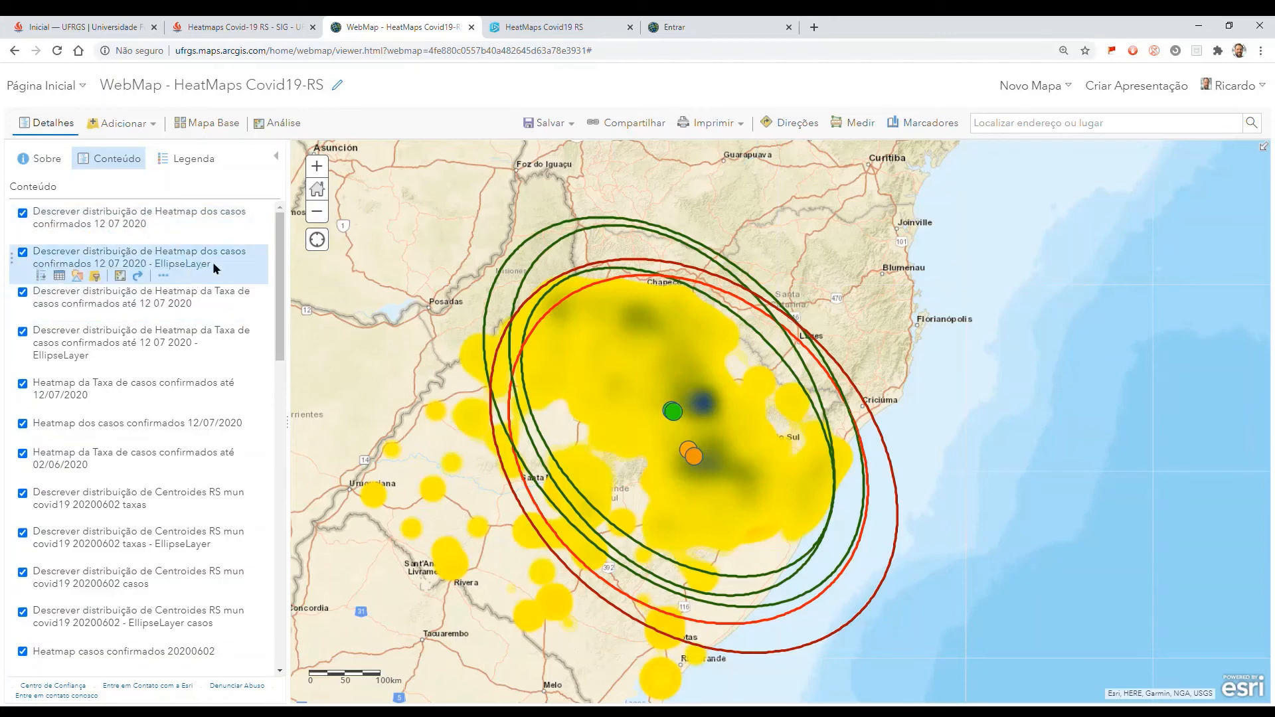
pyautogui.click(162, 263)
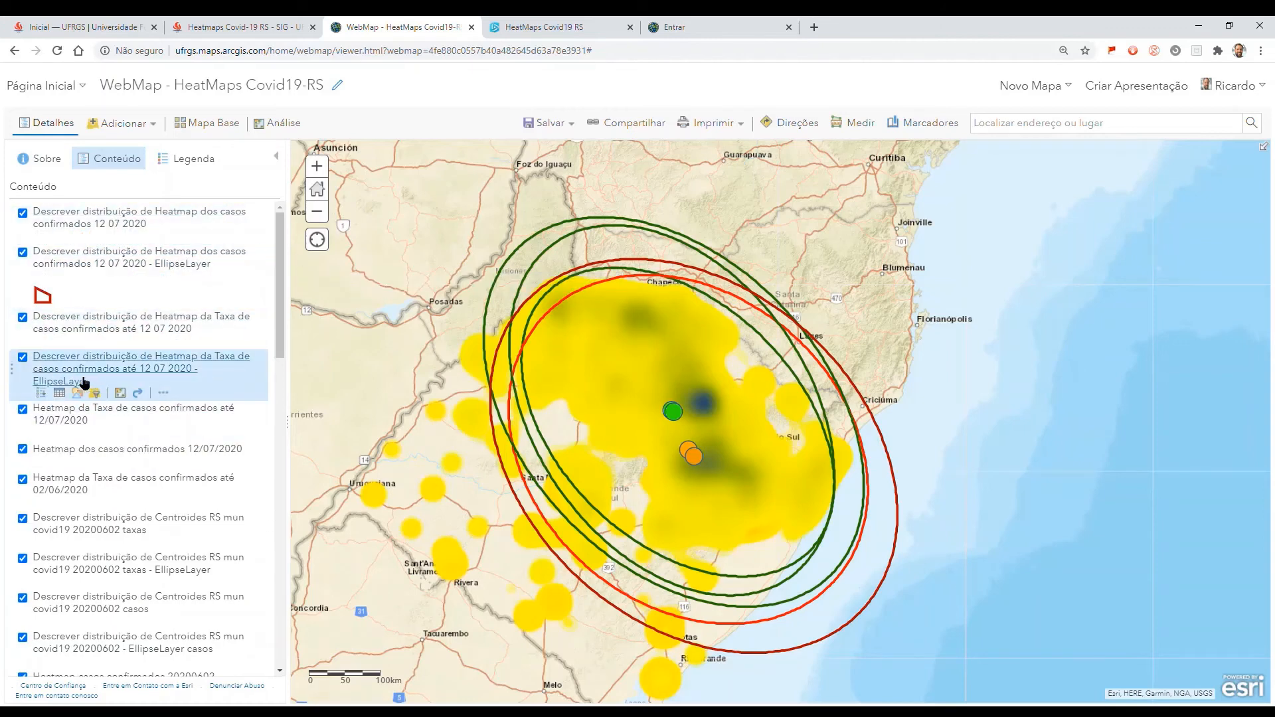
pyautogui.click(23, 359)
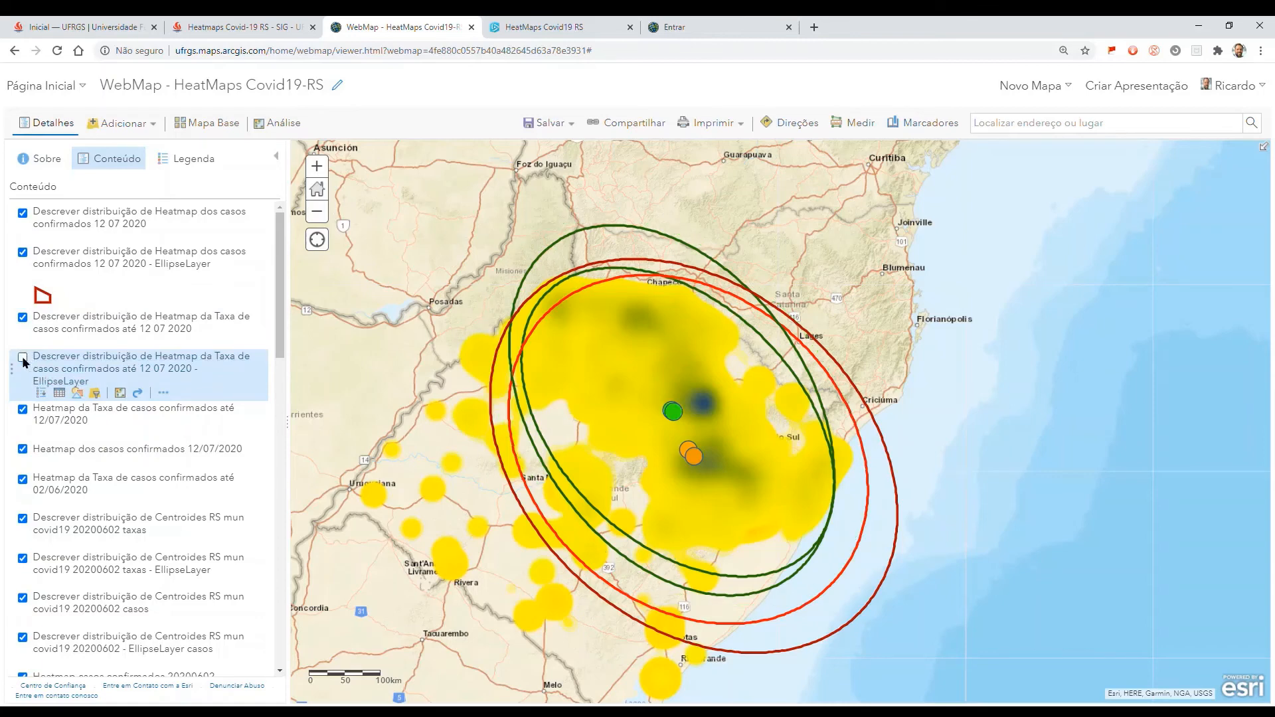
# Step: Show the 12 07 2020 case-rate EllipseLayer again and hide both 20200602 EllipseLayers, rates (taxas) and cases (casos)
pyautogui.click(23, 359)
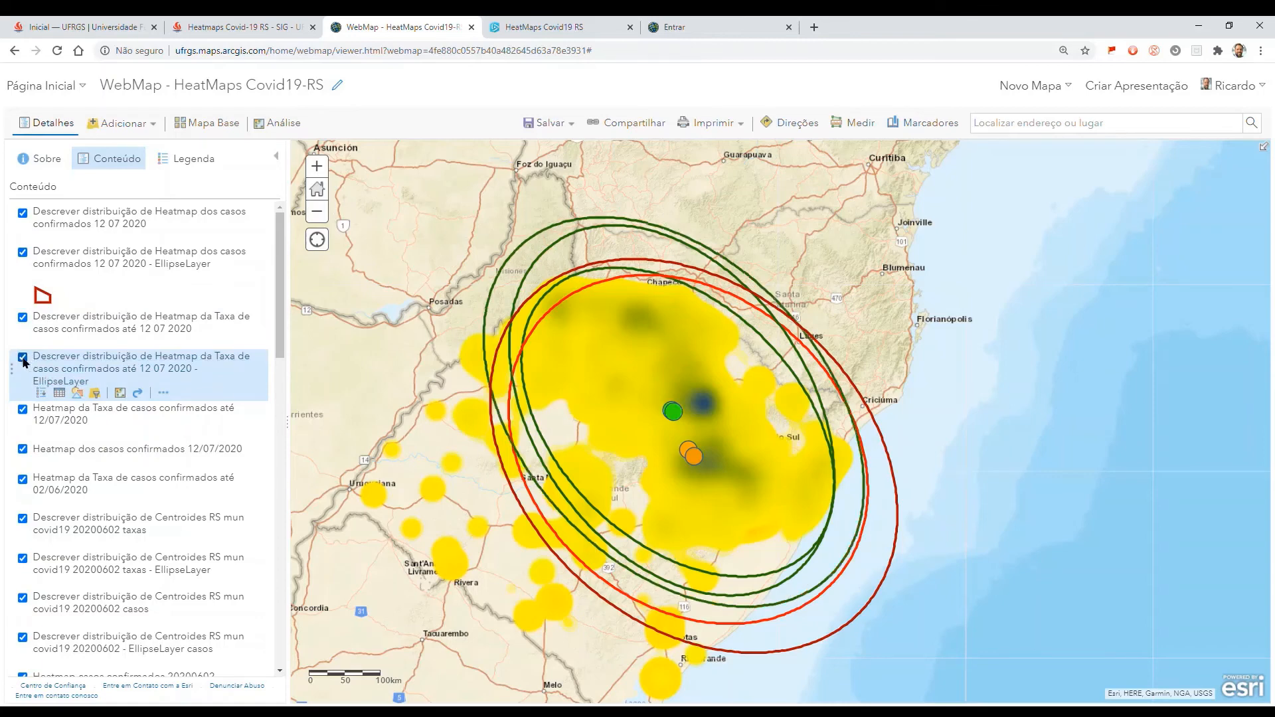
pyautogui.click(23, 559)
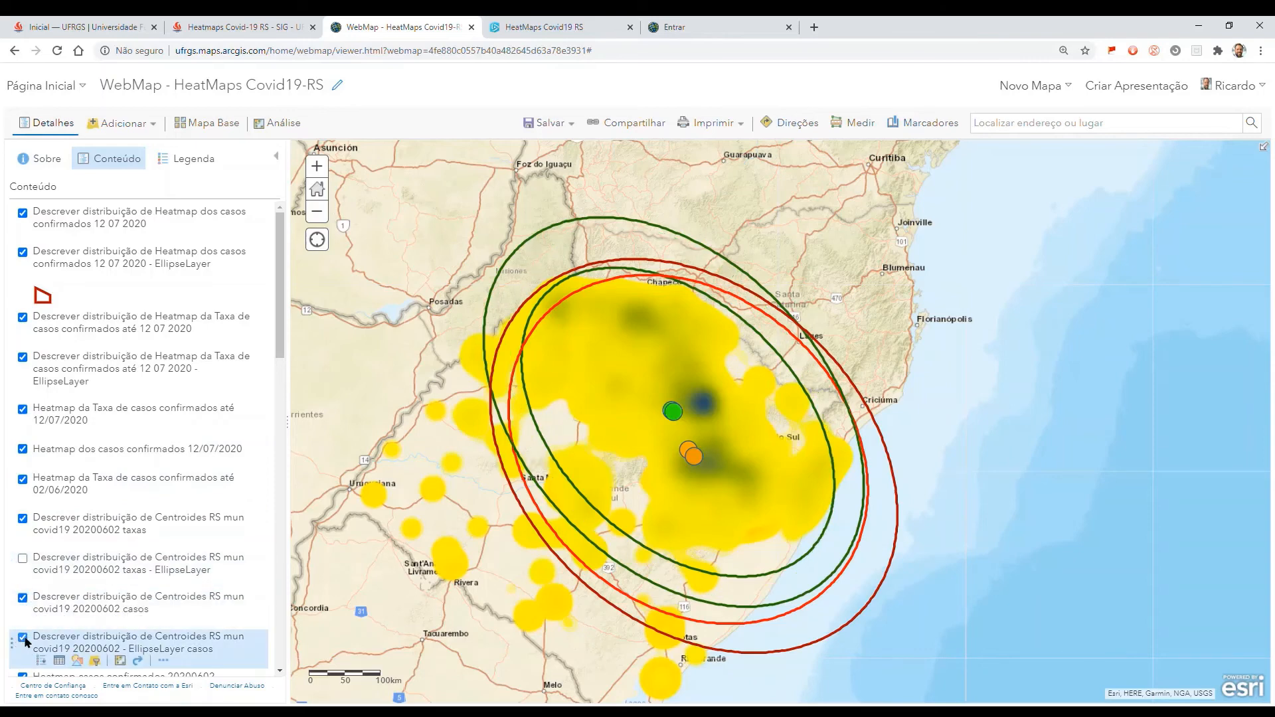
pyautogui.click(23, 638)
pyautogui.click(23, 638)
pyautogui.click(23, 639)
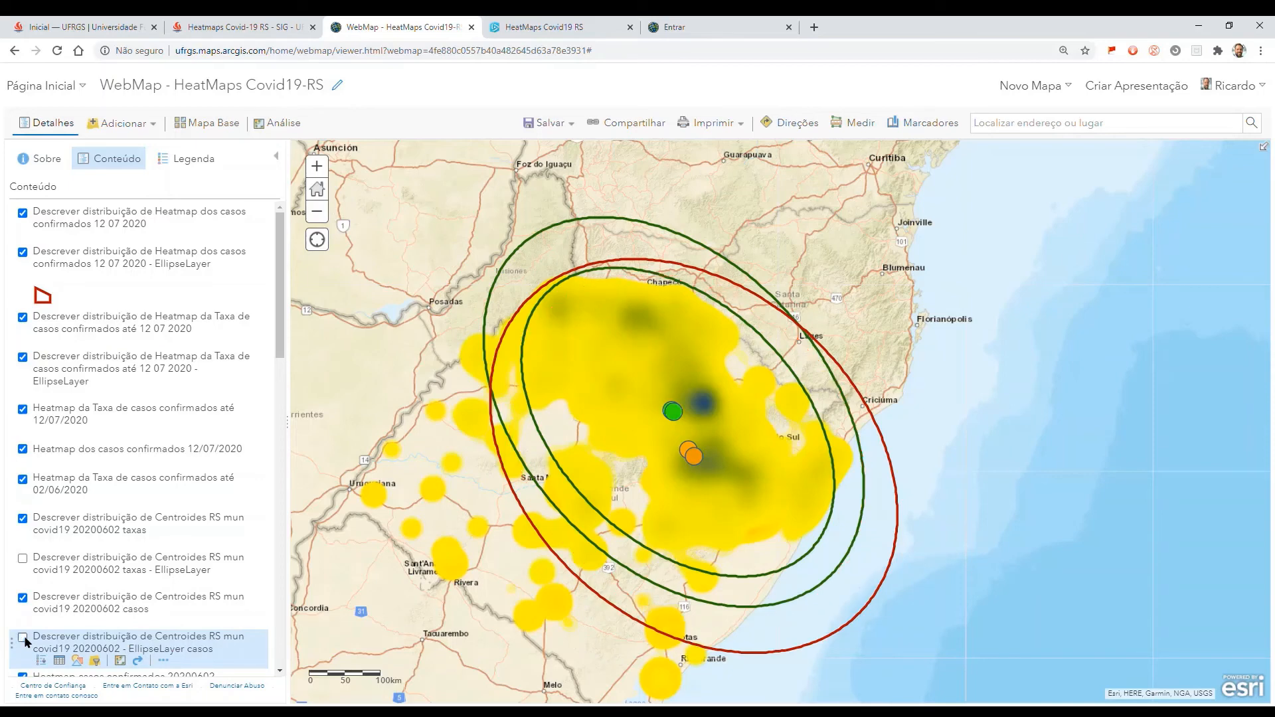
pyautogui.click(23, 638)
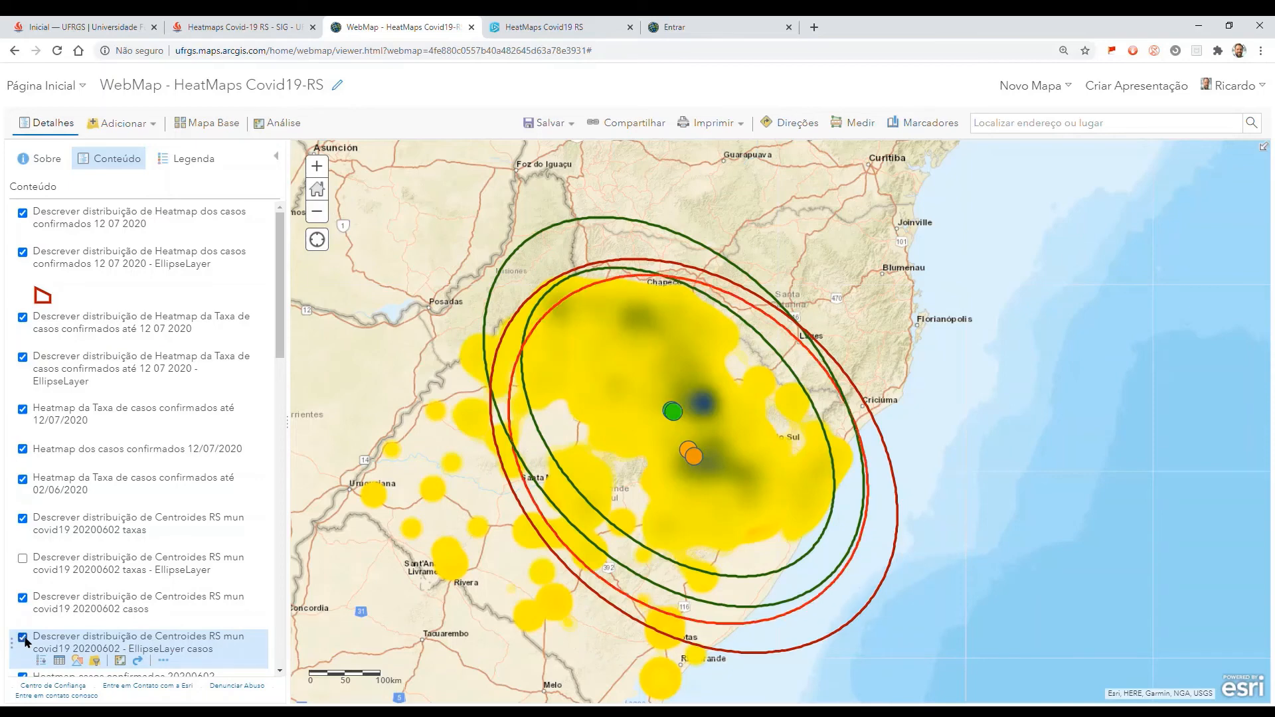
pyautogui.click(23, 638)
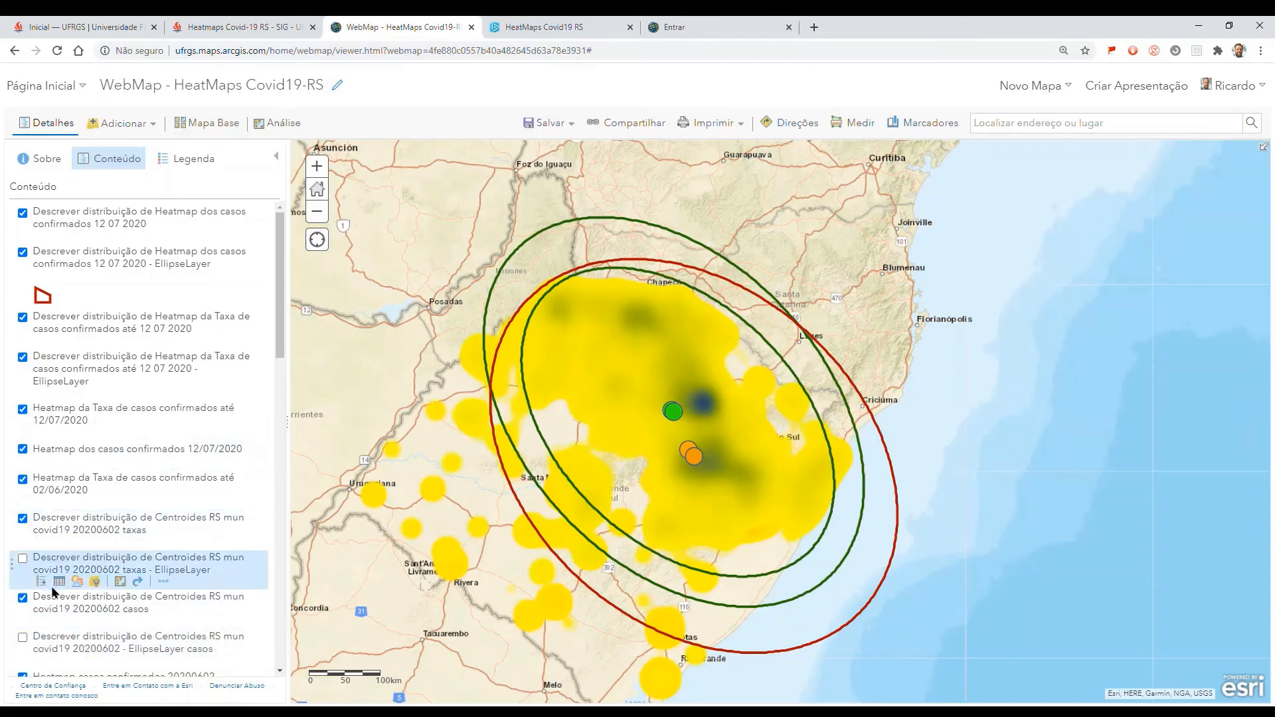
pyautogui.click(24, 560)
pyautogui.click(23, 561)
# Step: Hide the 2020 05 09 two-standard-deviation case-rate EllipseLayer (Elipse de 2 desvios padrão)
pyautogui.scroll(-5, 26, 551)
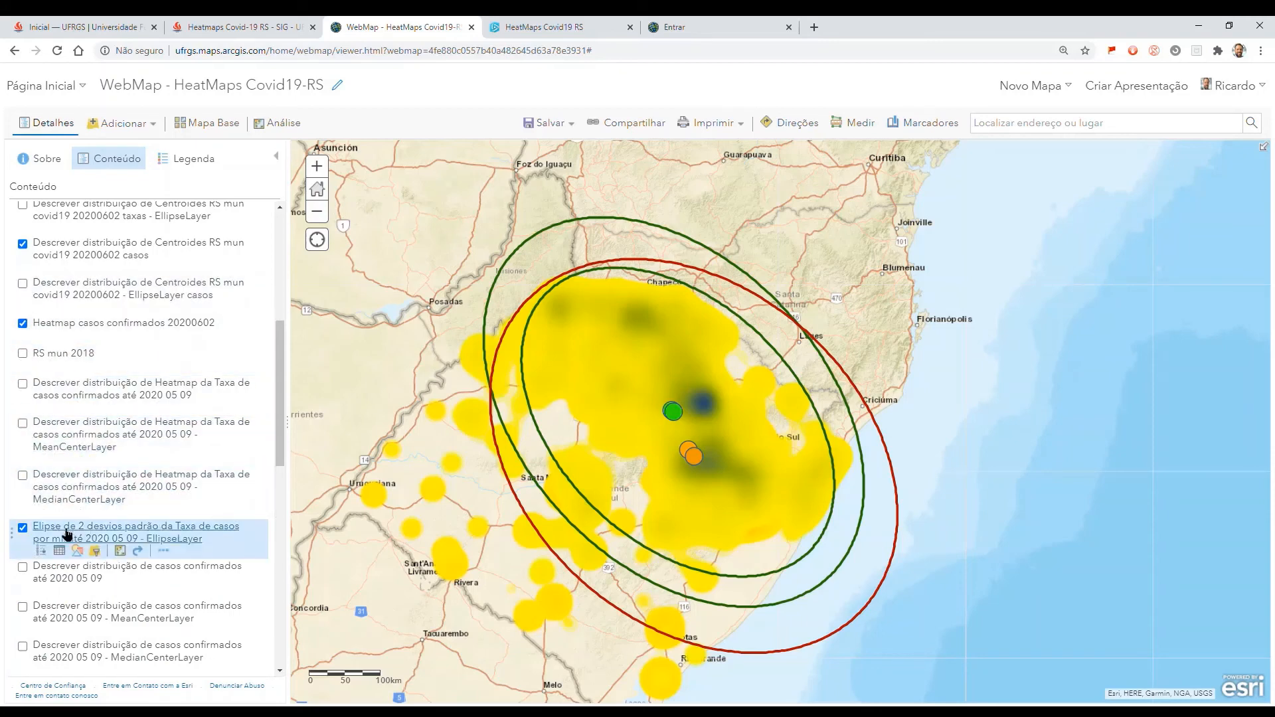
pyautogui.click(22, 529)
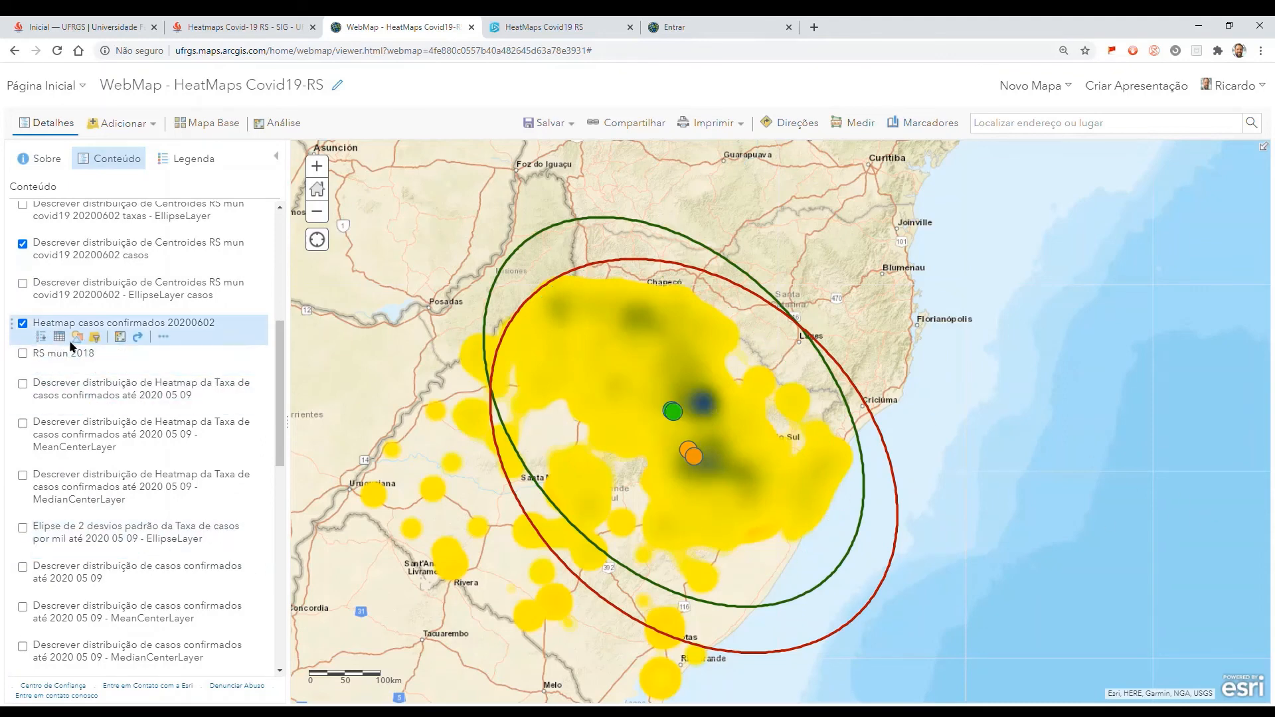
pyautogui.scroll(3, 87, 342)
pyautogui.scroll(3, 85, 479)
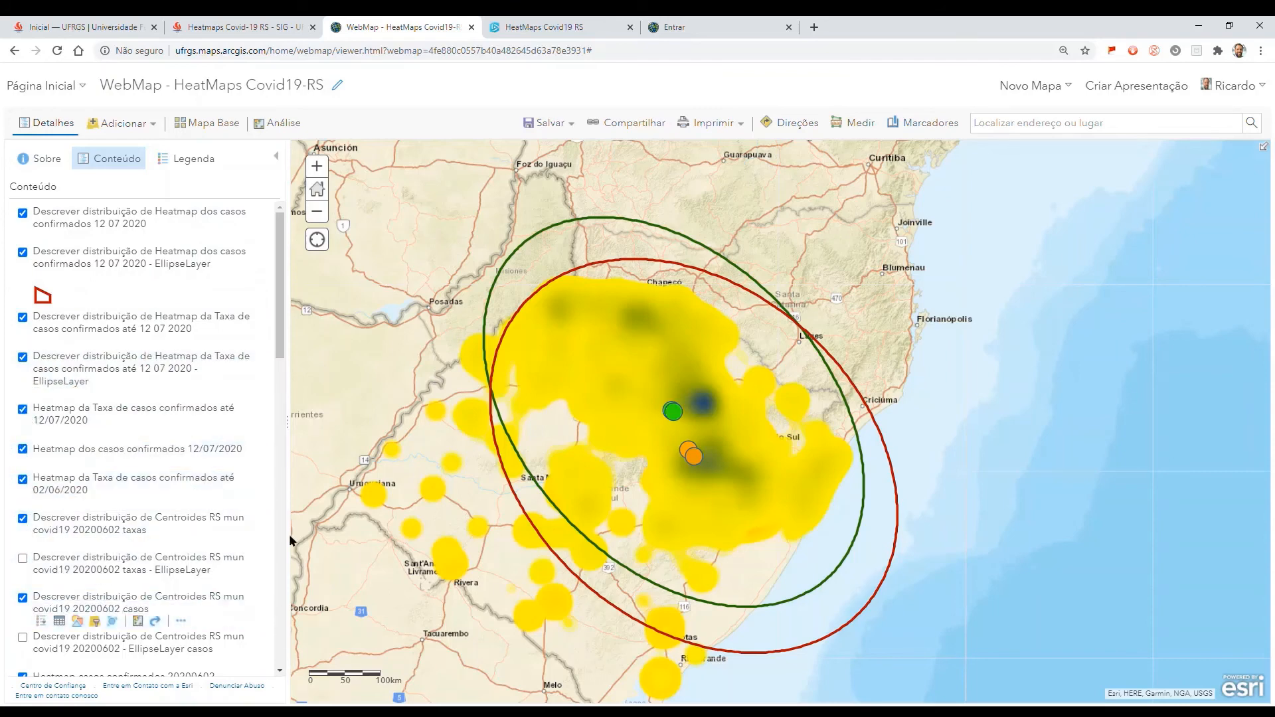
# Step: Review the analysis tools offered under Resumir Dados and Analisar Modelos
pyautogui.click(278, 122)
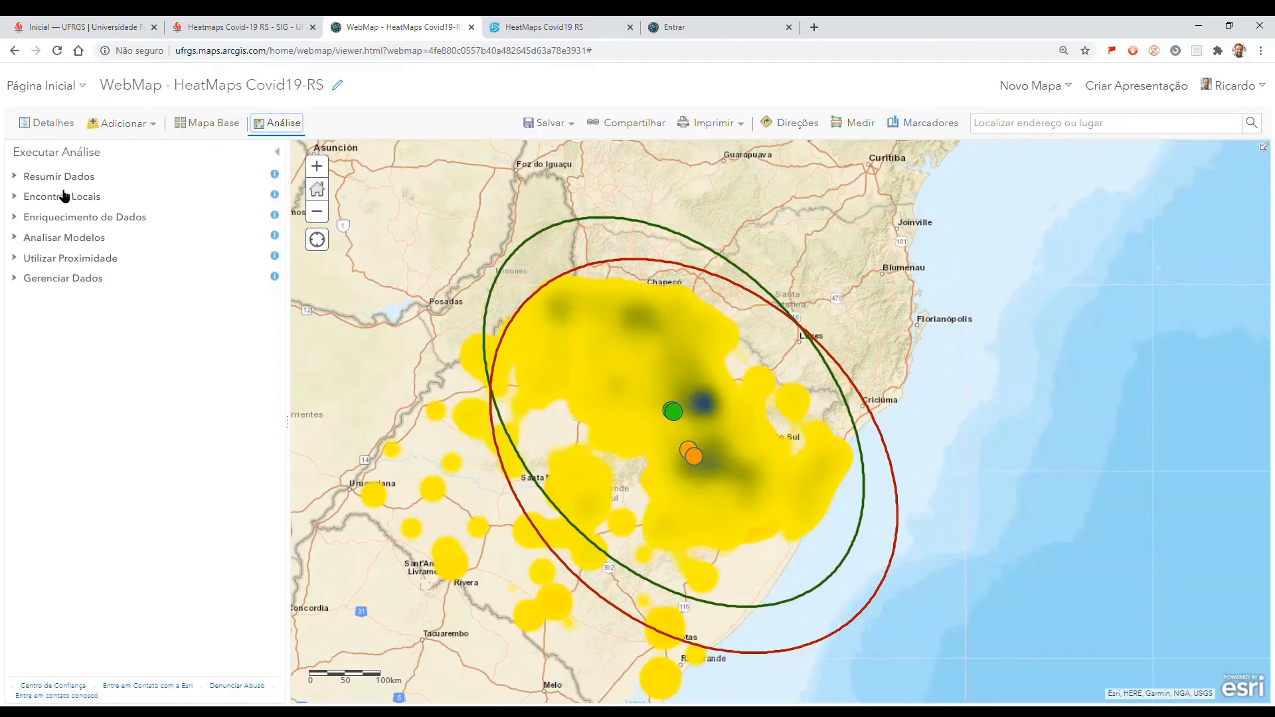
pyautogui.click(85, 177)
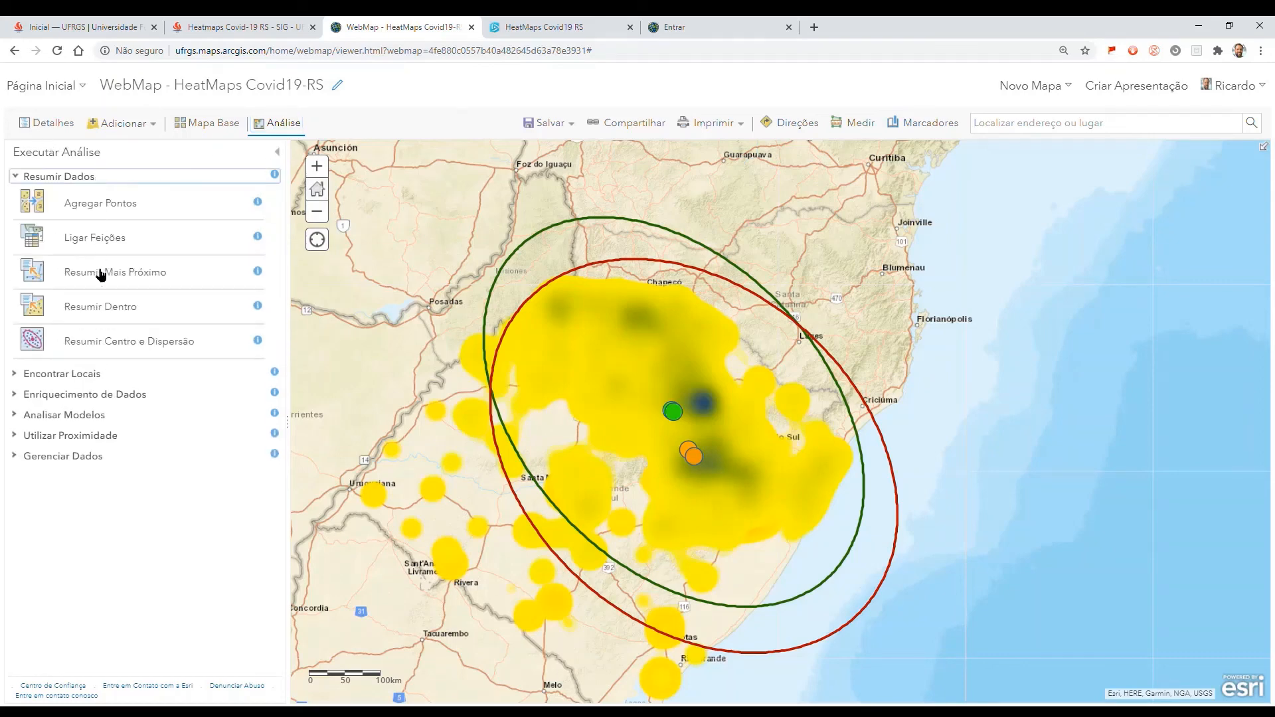
pyautogui.click(93, 415)
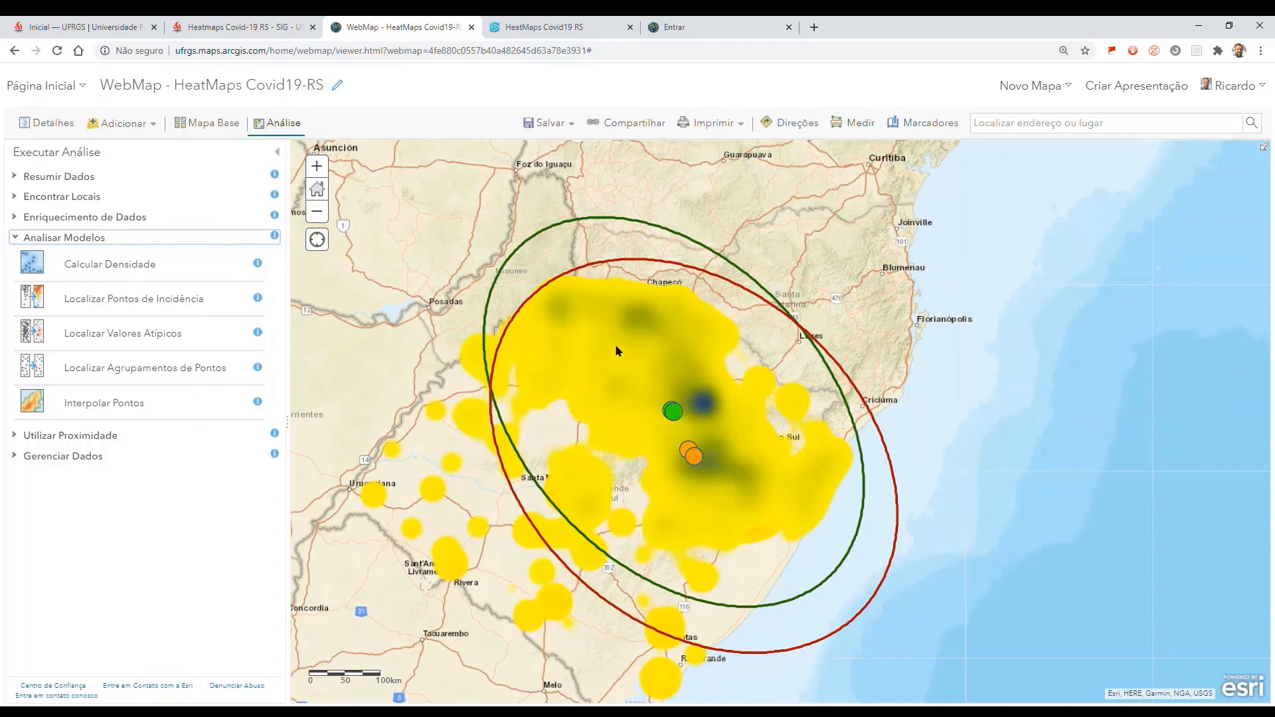
# Step: Switch to the Heatmaps Covid-19 RS report page and highlight the heatmap definition about relative density
pyautogui.click(256, 26)
pyautogui.scroll(10, 1096, 436)
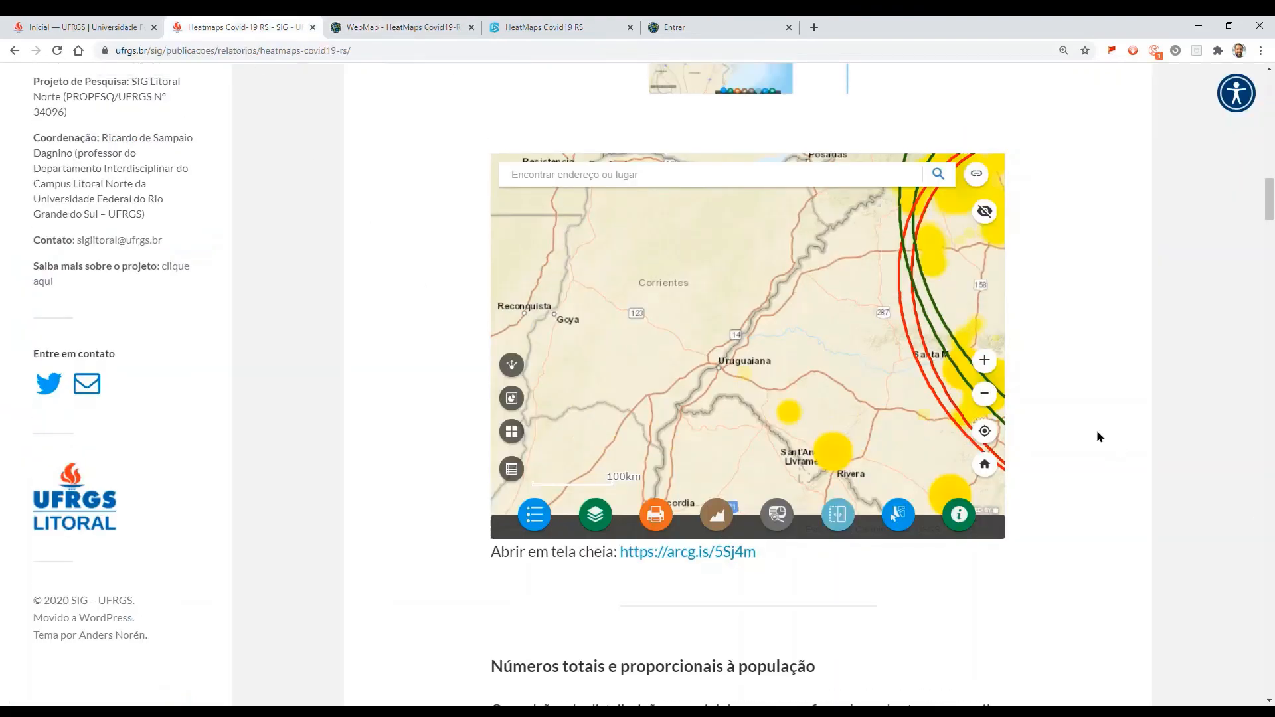
pyautogui.scroll(-3, 1009, 458)
pyautogui.scroll(1, 864, 452)
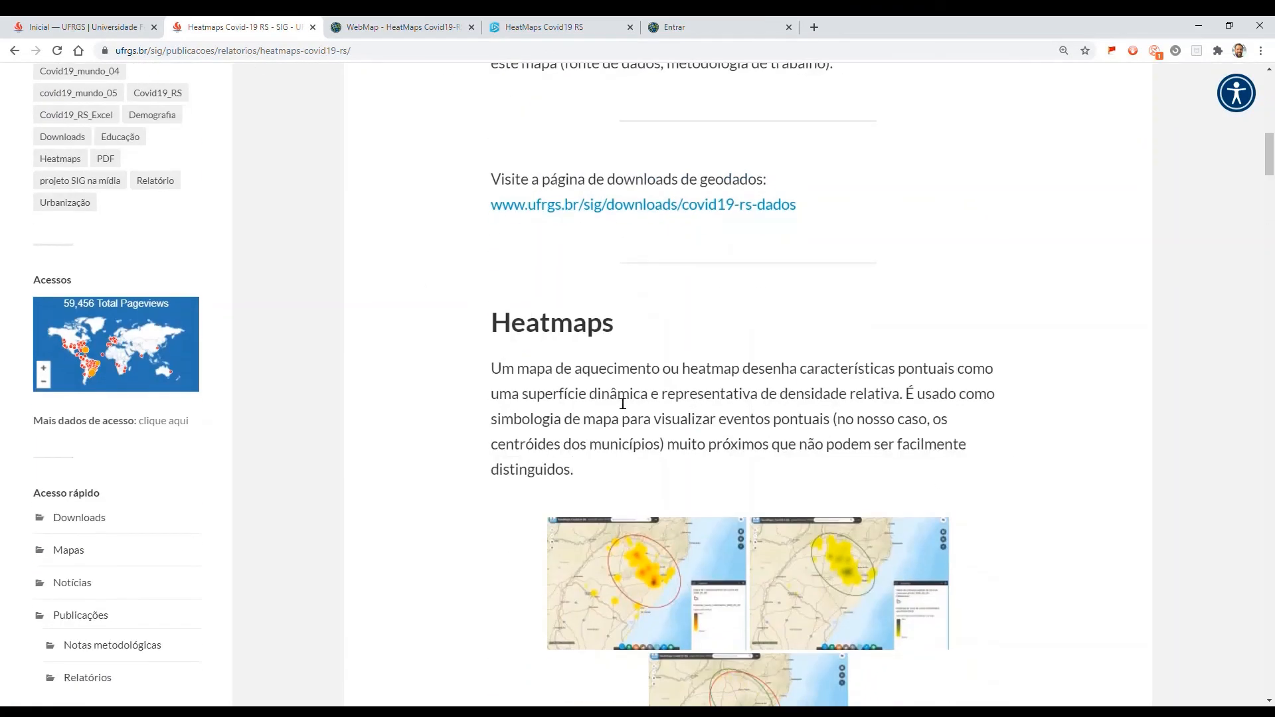
pyautogui.moveTo(519, 394); pyautogui.dragTo(912, 410)
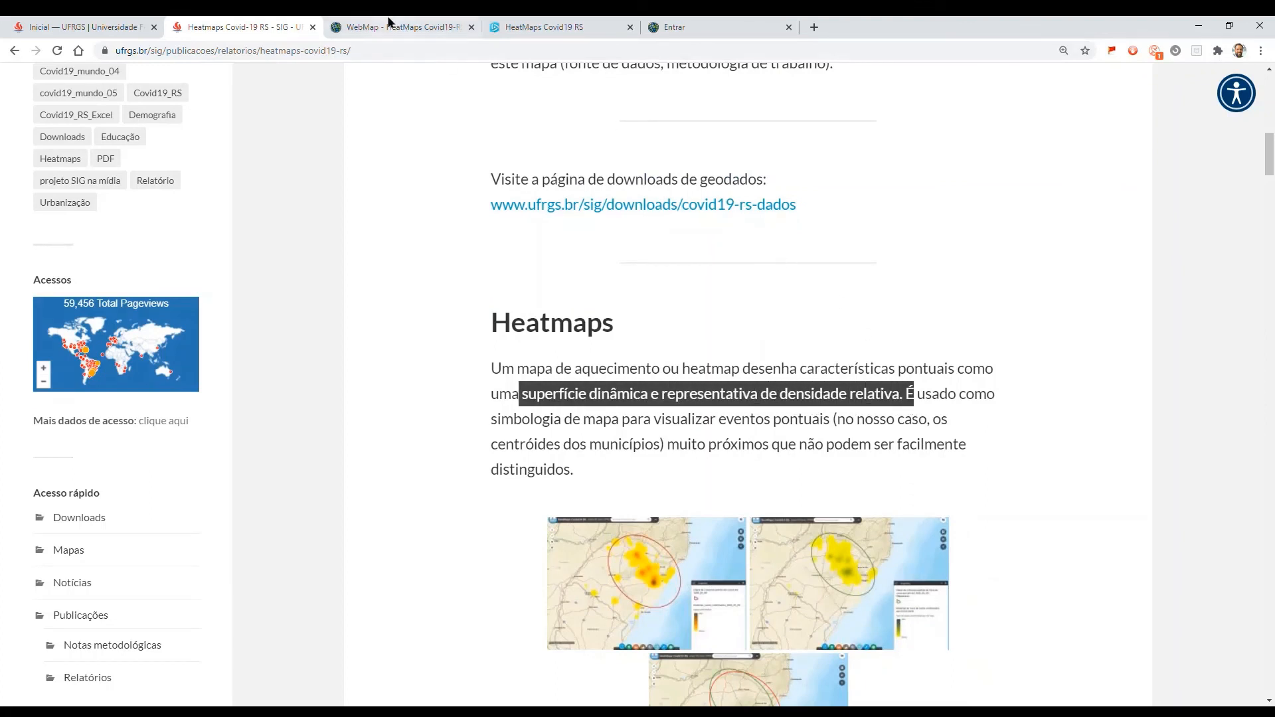
pyautogui.click(577, 427)
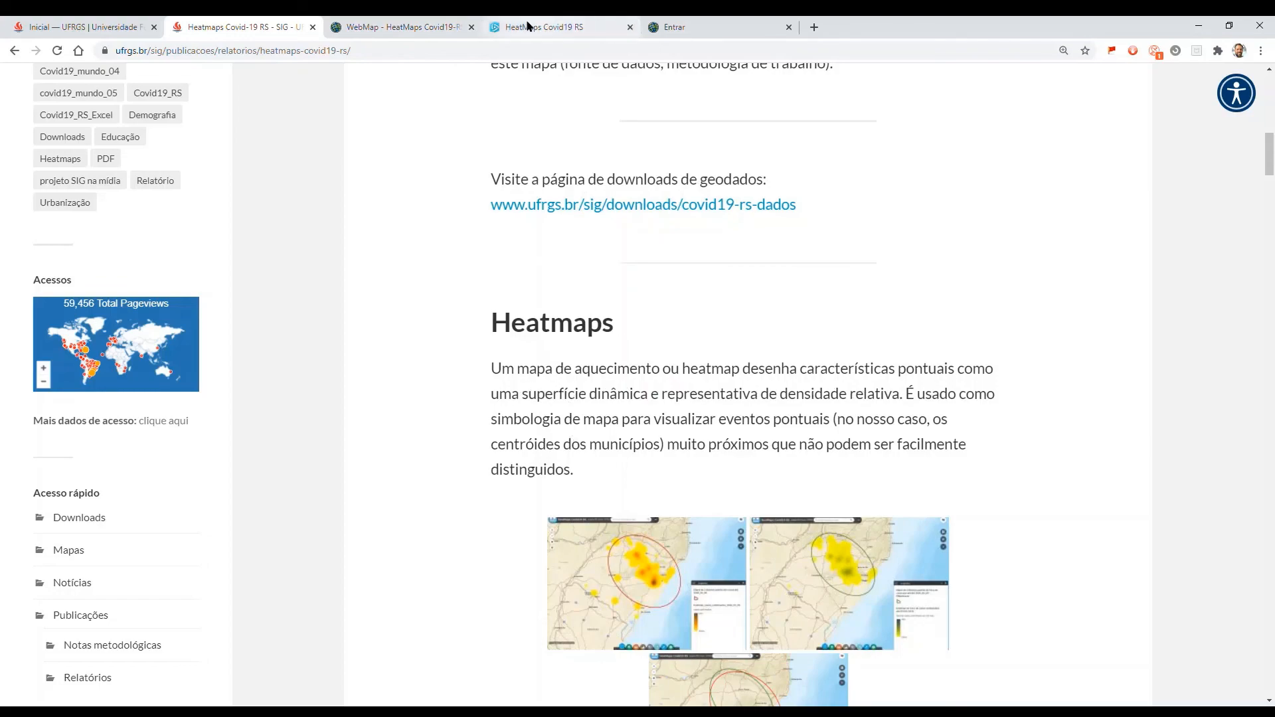
# Step: Switch to the HeatMaps Covid19 RS web app and examine the heatmap at closer scales around Porto Alegre and the coast
pyautogui.click(495, 31)
pyautogui.scroll(2, 644, 263)
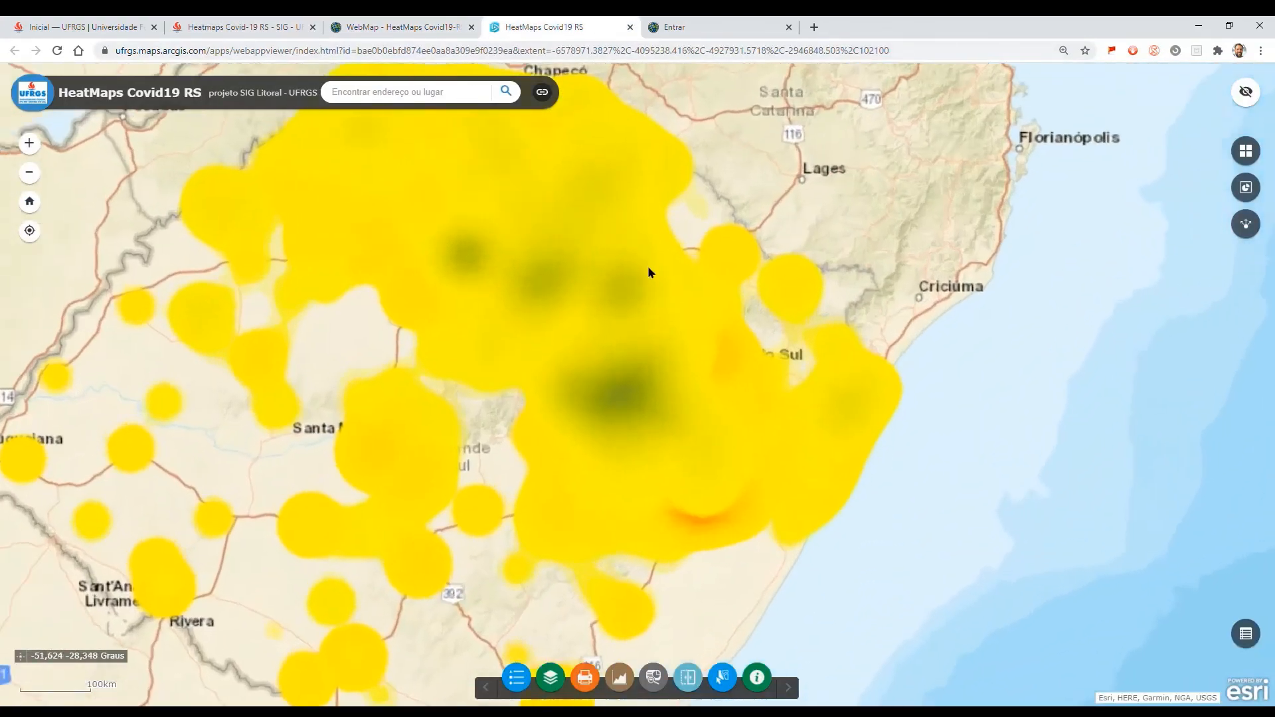
pyautogui.scroll(4, 572, 433)
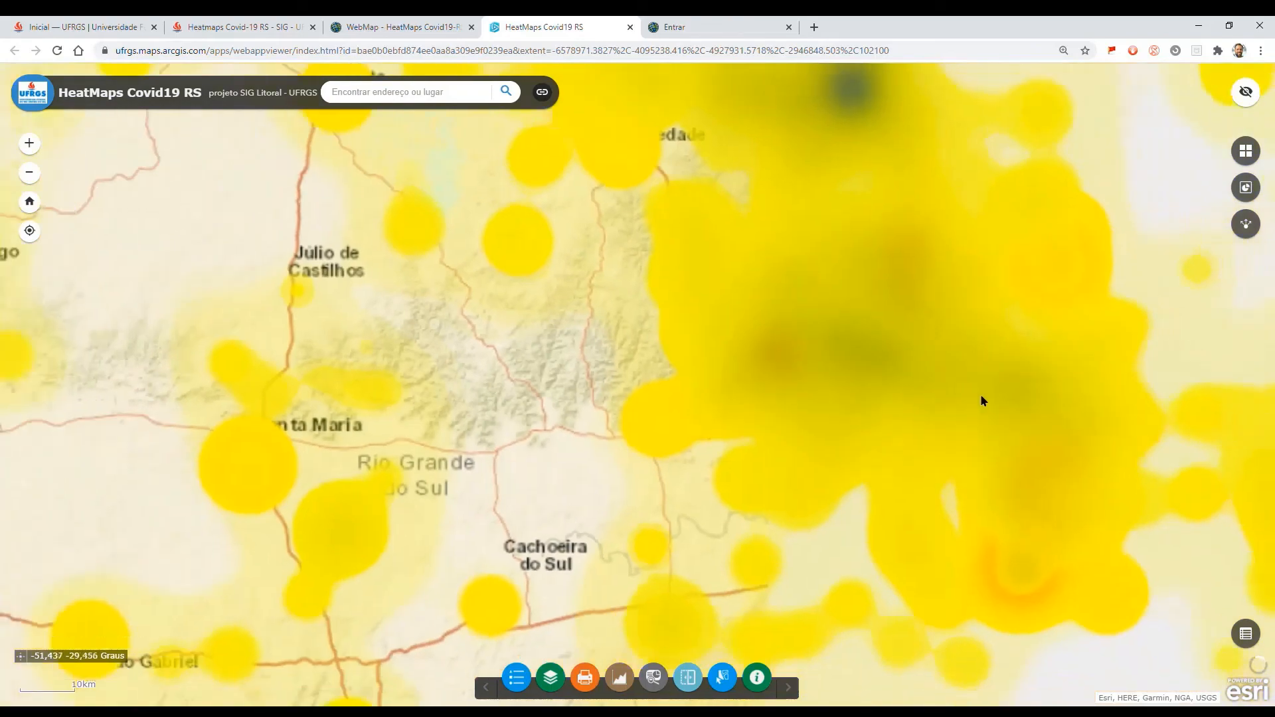
pyautogui.scroll(-1, 981, 397)
pyautogui.moveTo(950, 332); pyautogui.dragTo(471, 255)
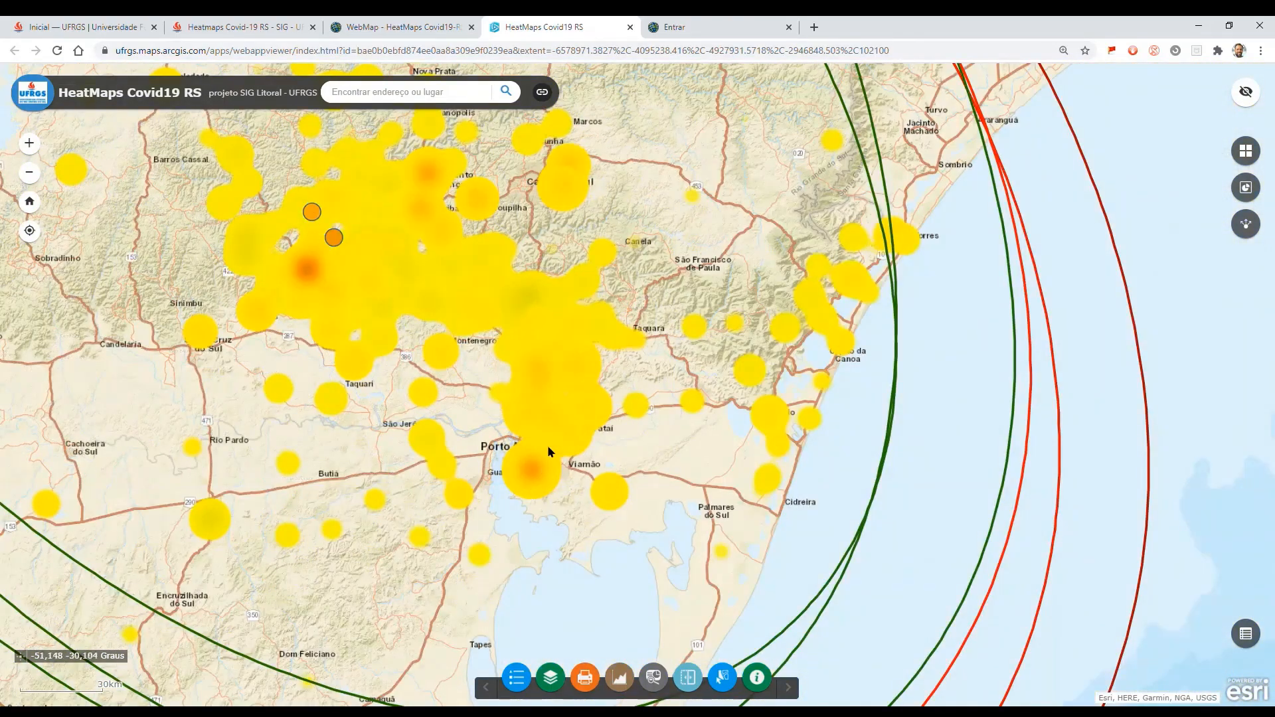
pyautogui.scroll(1, 582, 393)
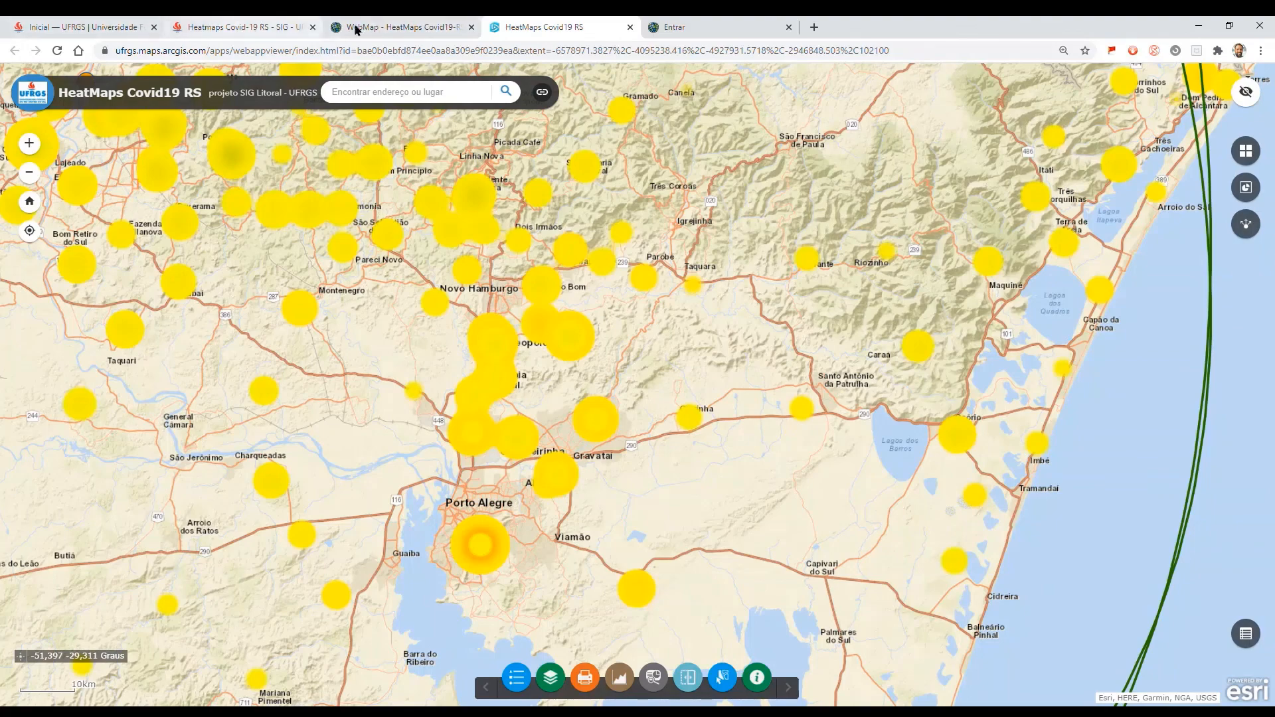
# Step: Save the web map and reload the HeatMaps Covid19 RS web app to check the ellipses it displays
pyautogui.click(398, 27)
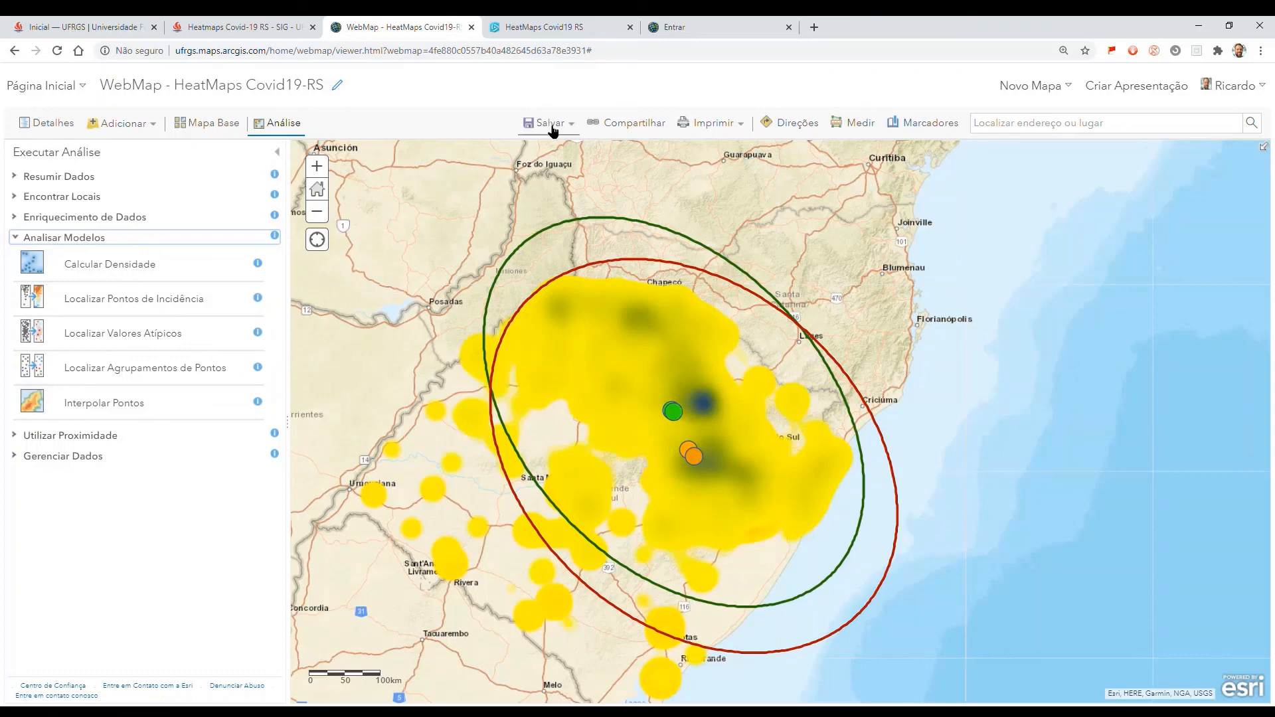
pyautogui.click(531, 27)
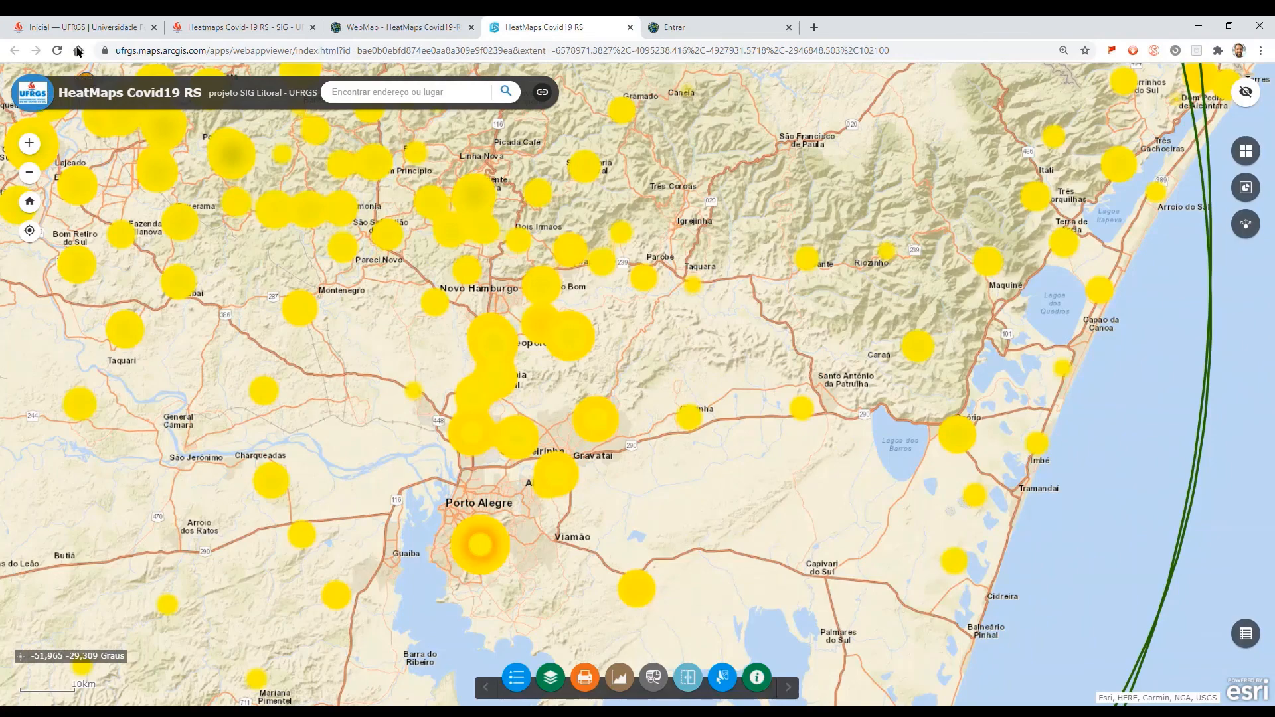
pyautogui.click(56, 52)
pyautogui.click(372, 26)
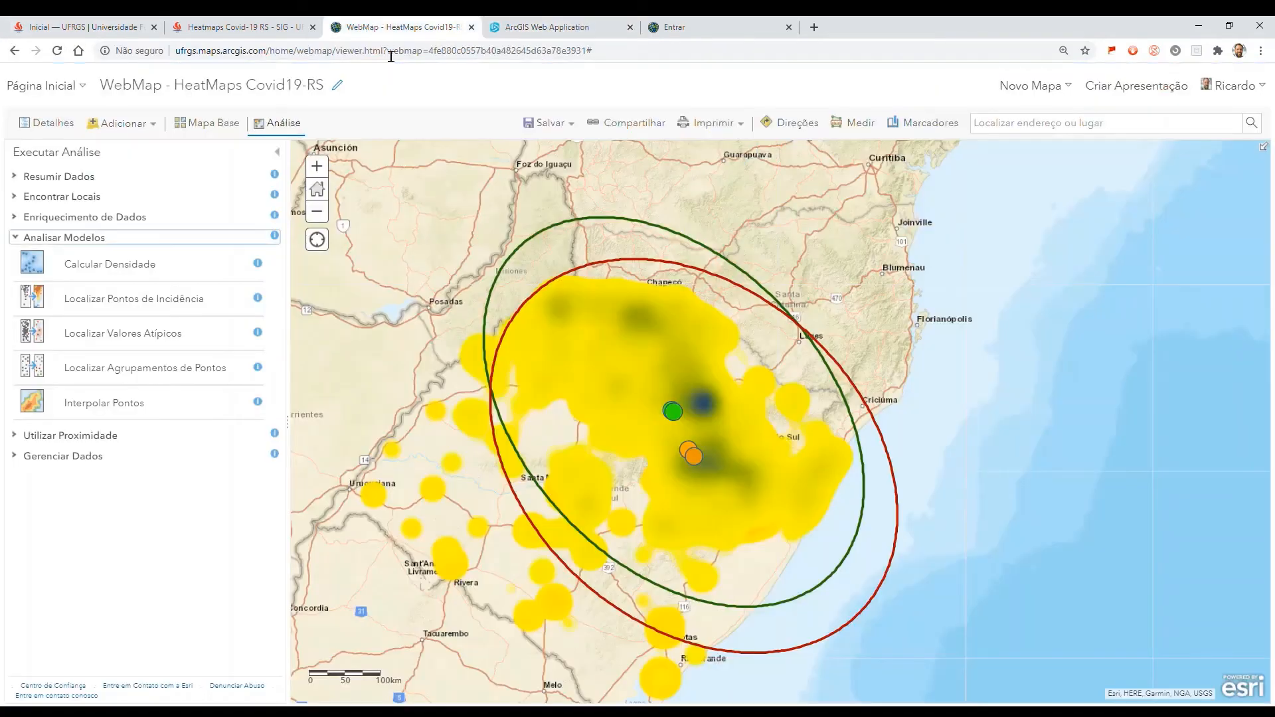
pyautogui.click(558, 124)
pyautogui.click(549, 149)
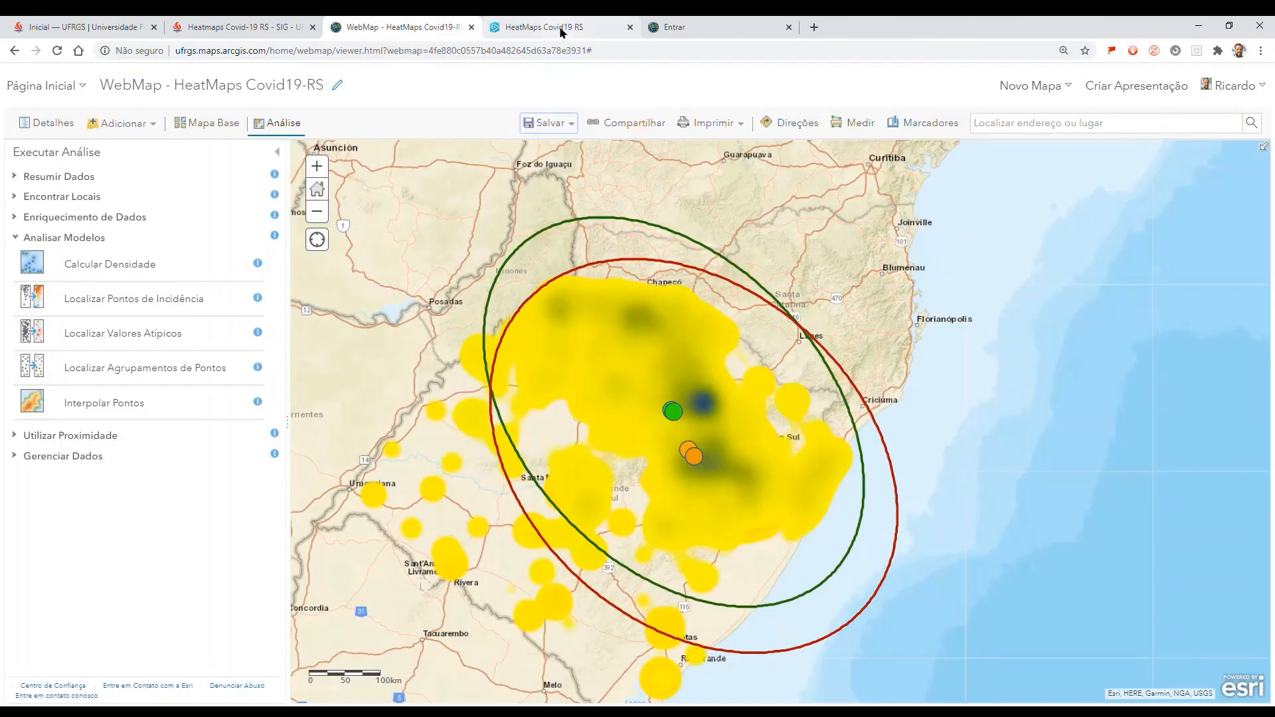
pyautogui.click(559, 28)
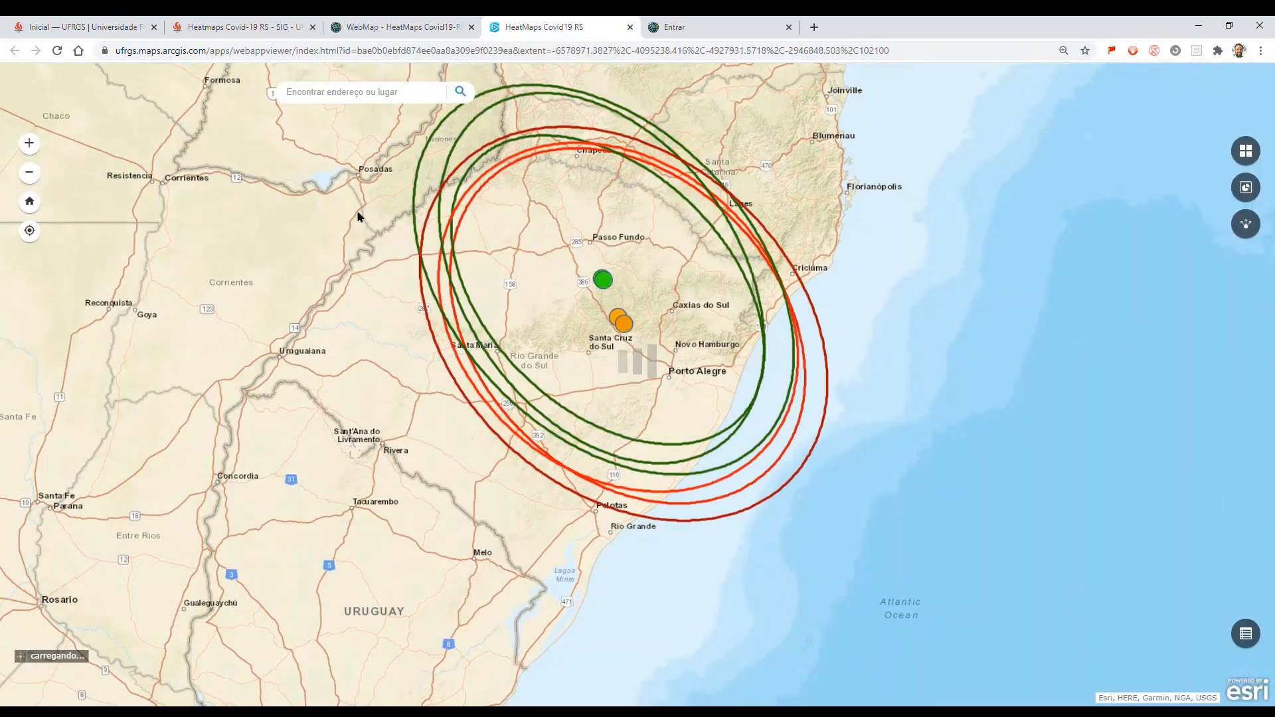
pyautogui.click(57, 51)
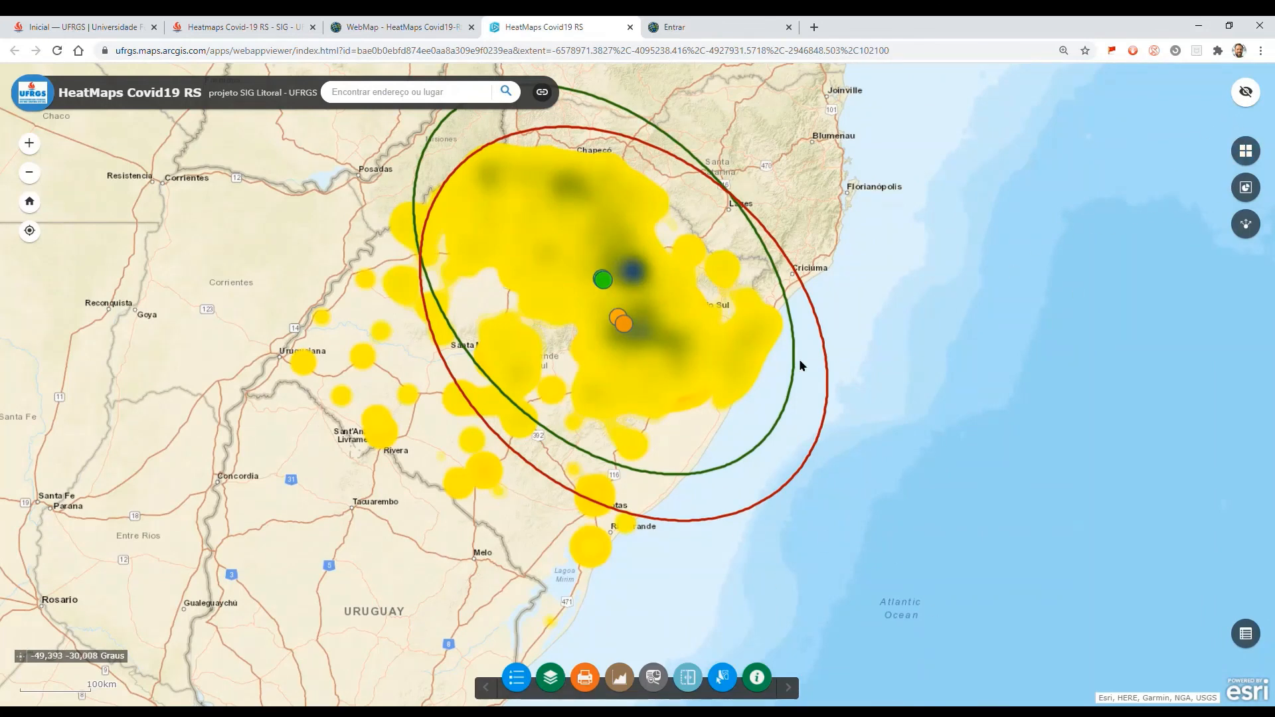
pyautogui.moveTo(910, 261); pyautogui.dragTo(982, 269)
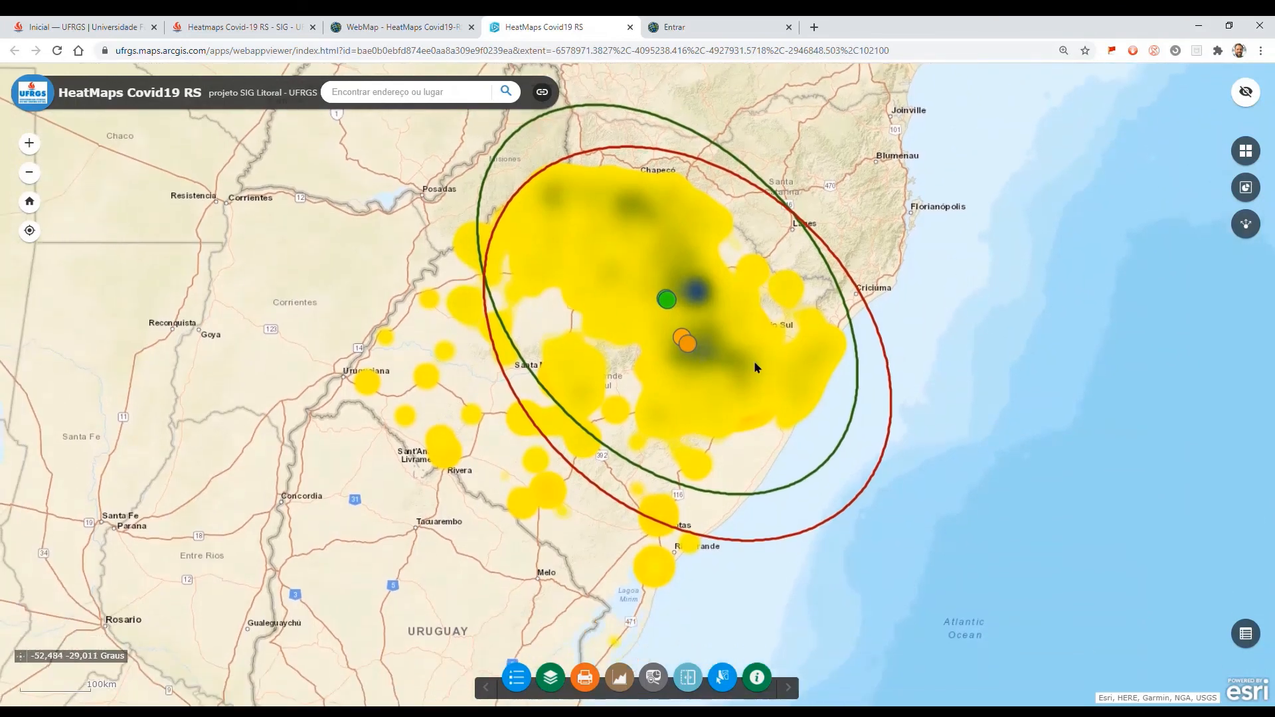
pyautogui.moveTo(763, 370); pyautogui.dragTo(782, 334)
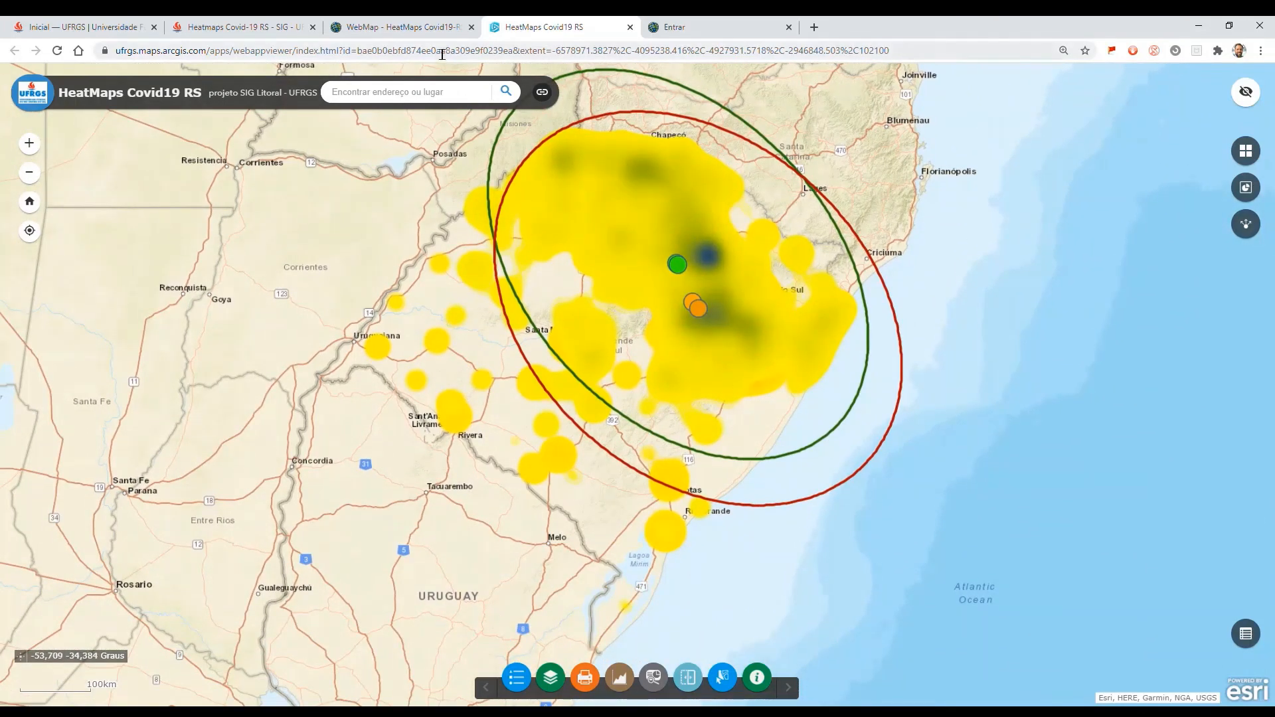
# Step: Return to the Heatmaps Covid-19 RS report page and browse the earlier heatmaps down to the smartphone data panel
pyautogui.click(413, 27)
pyautogui.click(259, 34)
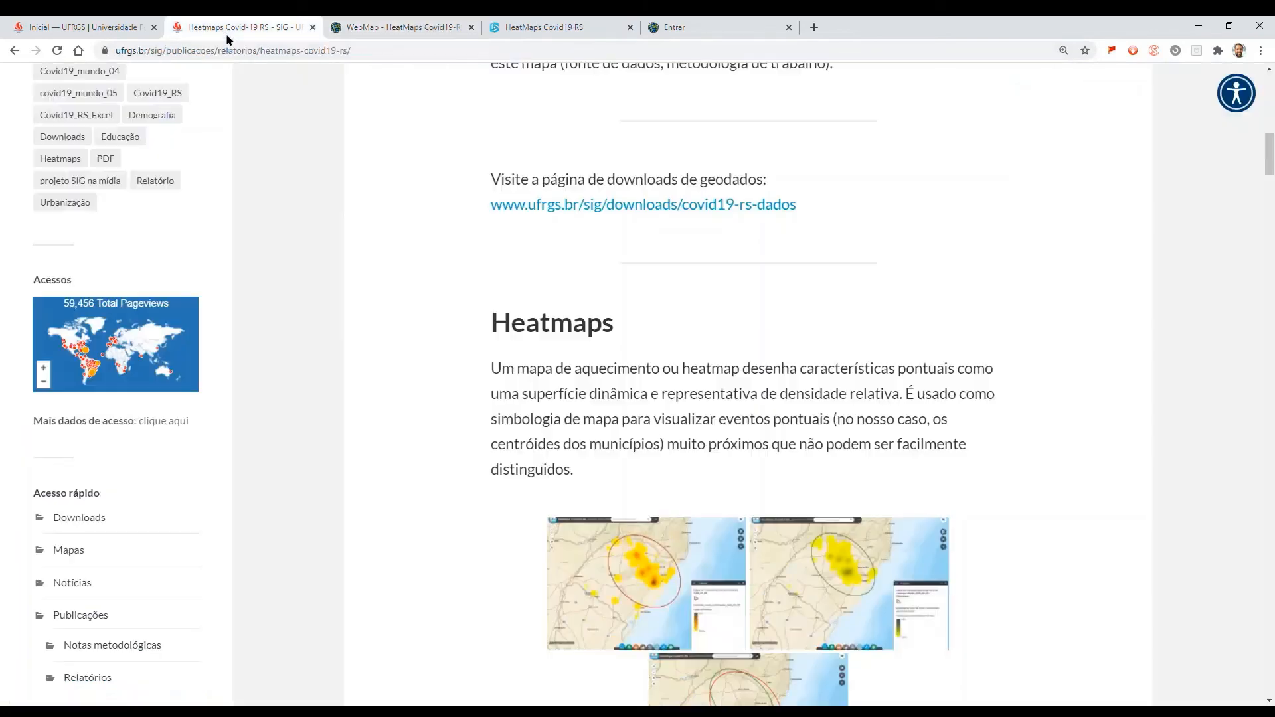
pyautogui.scroll(-5, 860, 475)
pyautogui.scroll(-5, 812, 397)
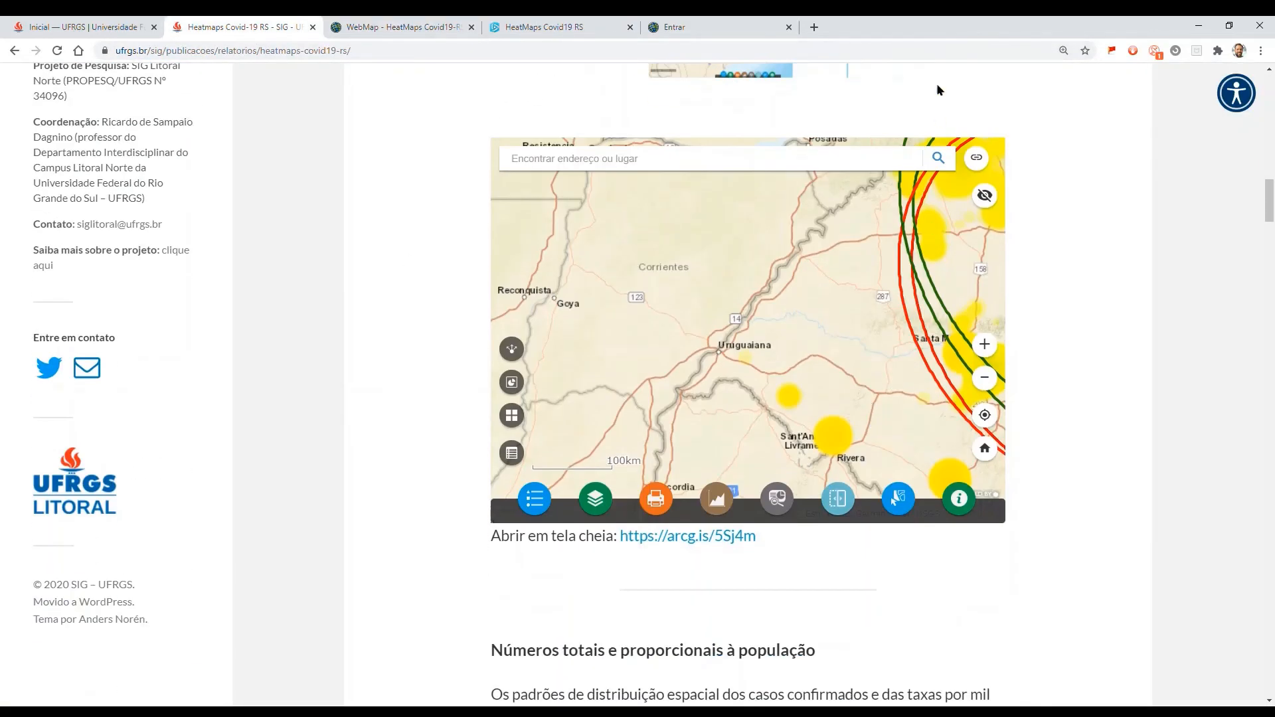
pyautogui.moveTo(851, 353); pyautogui.dragTo(584, 356)
pyautogui.scroll(-17, 1091, 532)
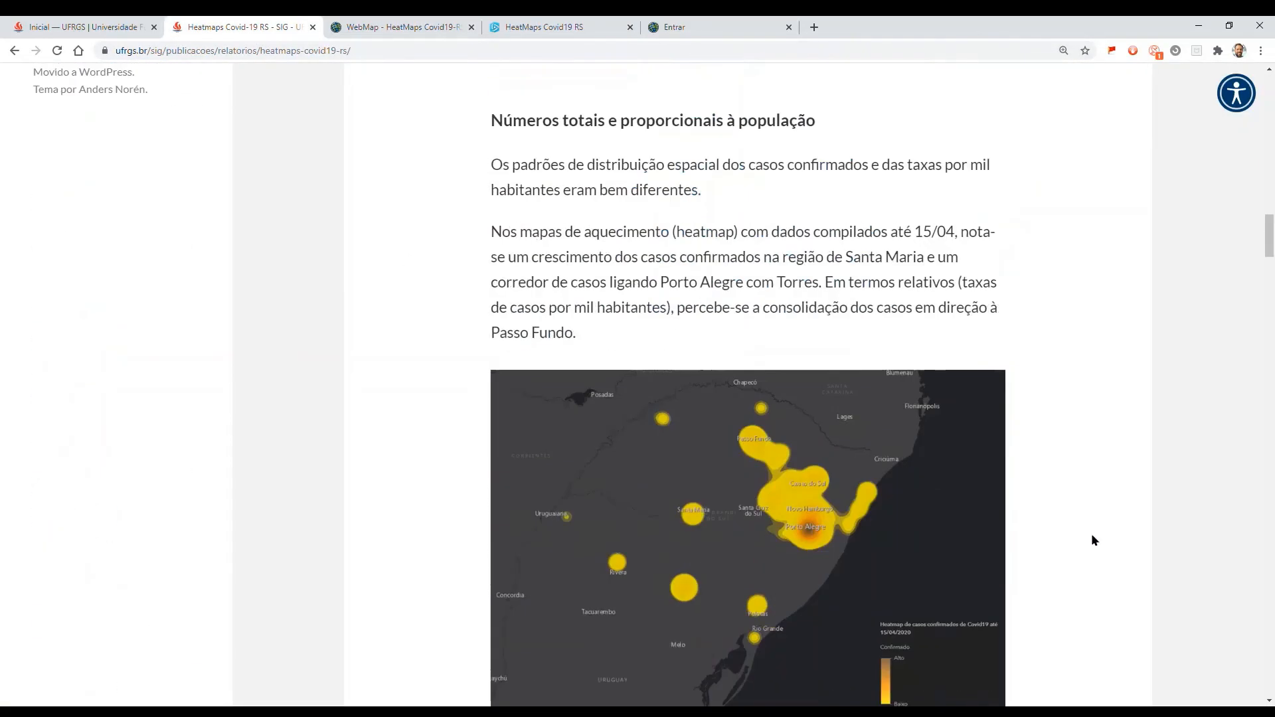
pyautogui.scroll(-20, 1063, 628)
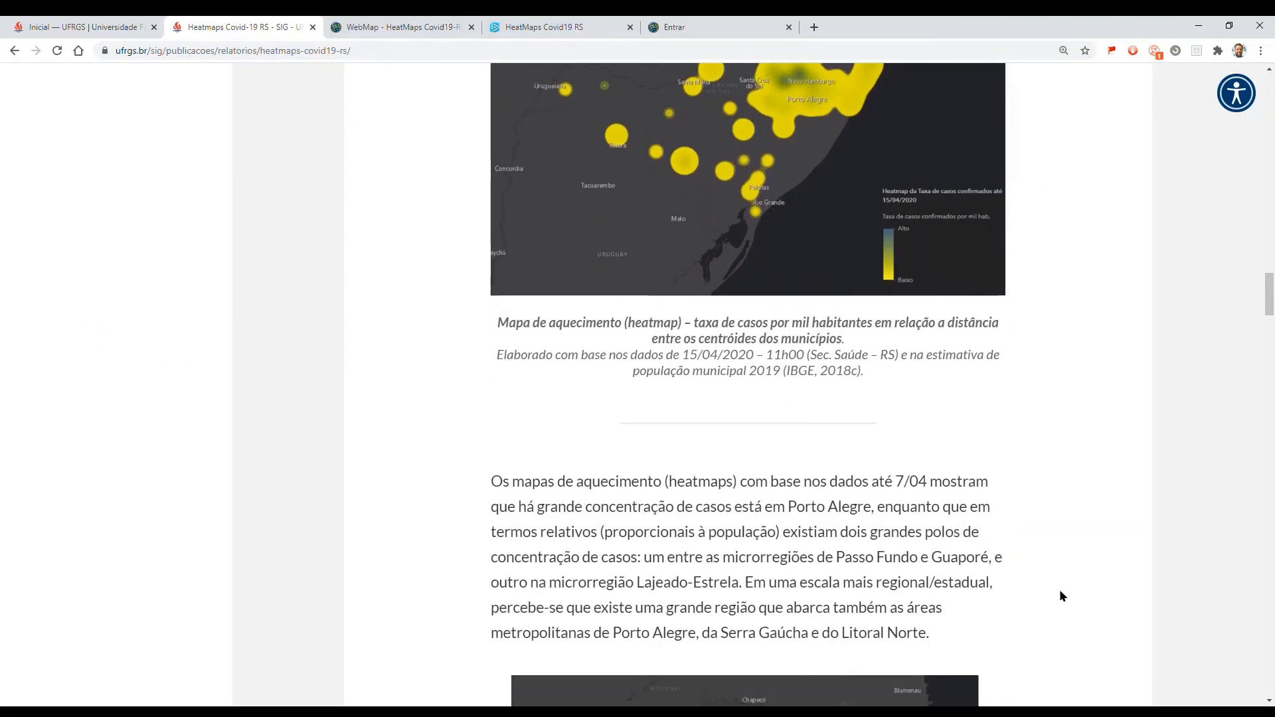
pyautogui.scroll(-3, 1059, 611)
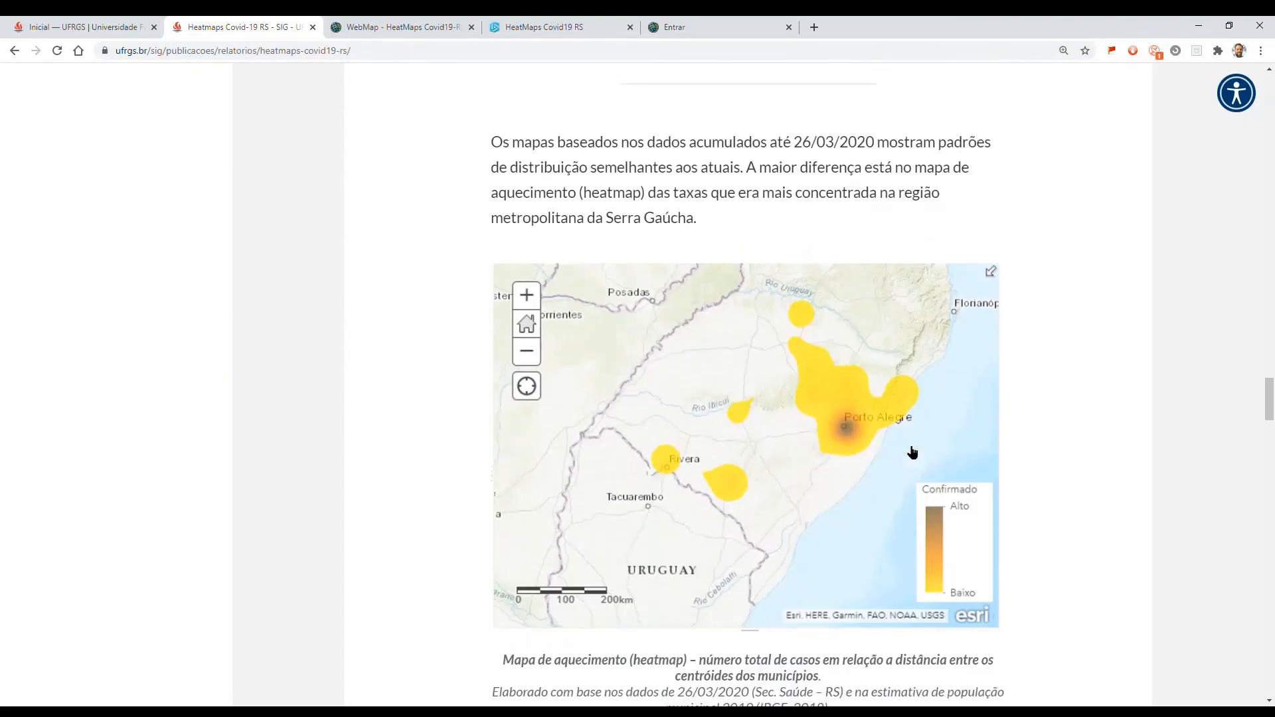
pyautogui.scroll(-5, 985, 502)
pyautogui.scroll(-10, 985, 492)
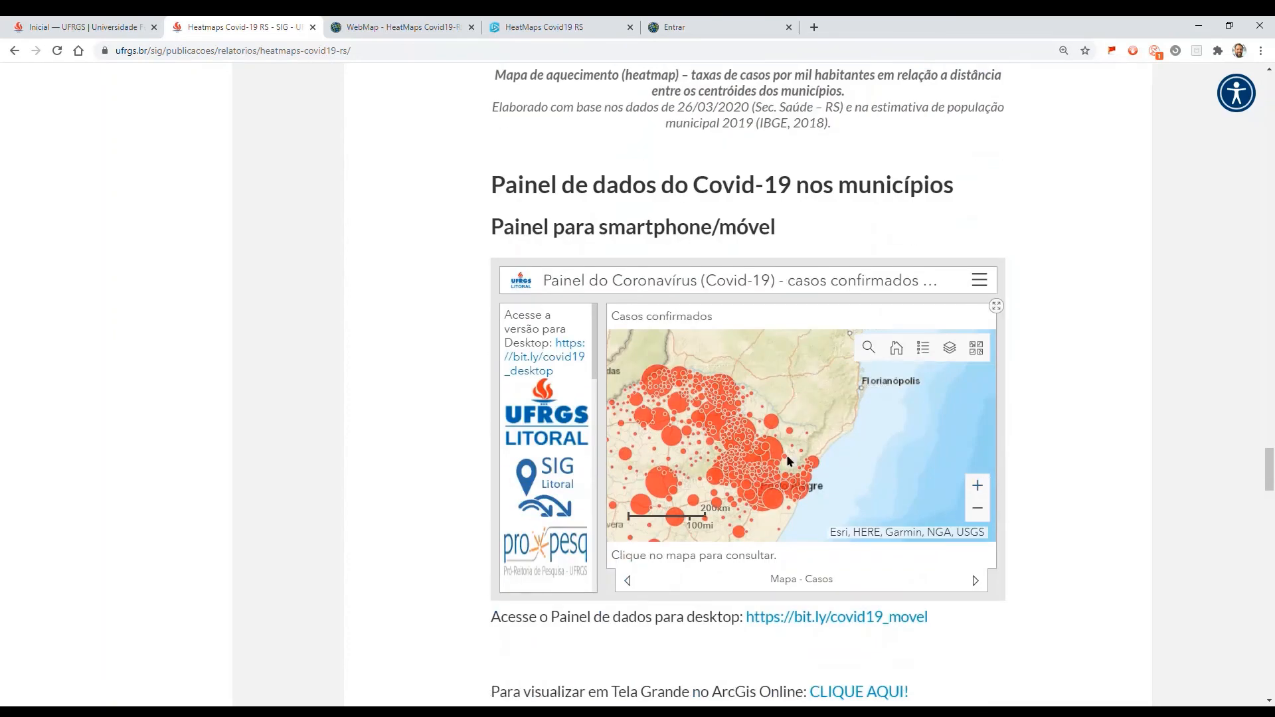
# Step: Leaf through the smartphone panel's maps from confirmed cases to rate per thousand inhabitants, cases heatmap and rates heatmap
pyautogui.click(976, 583)
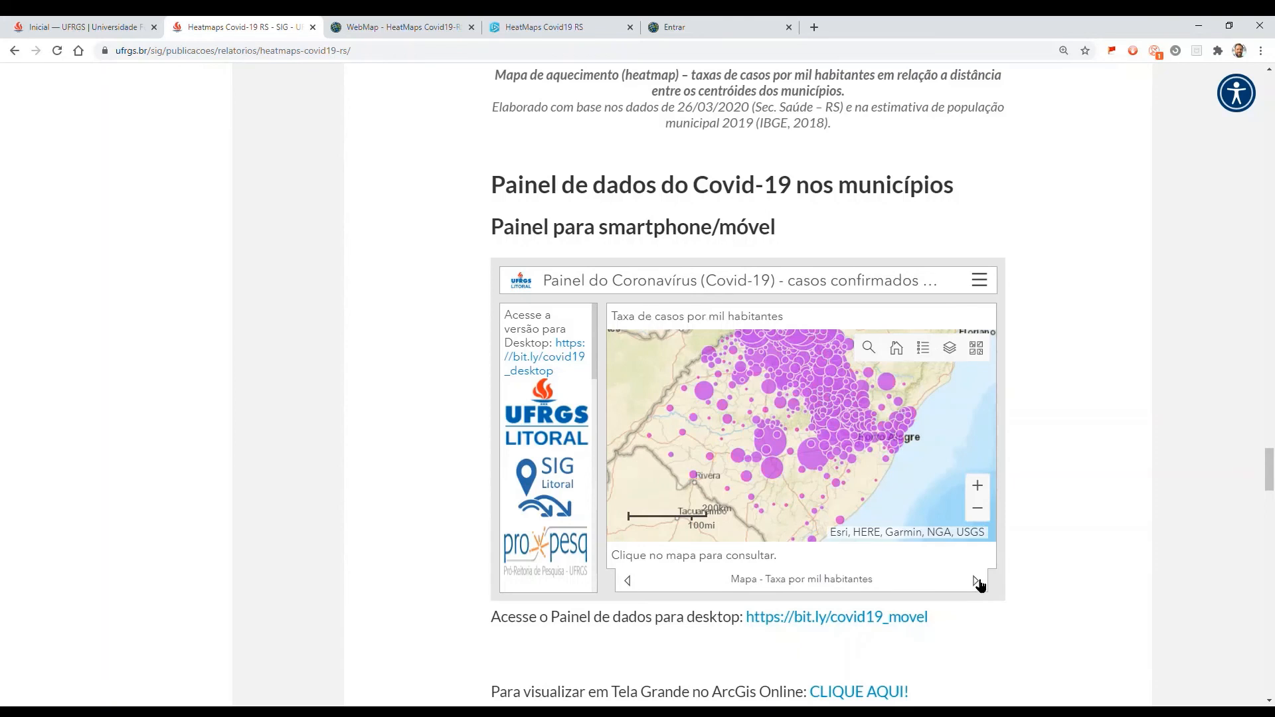
pyautogui.click(976, 582)
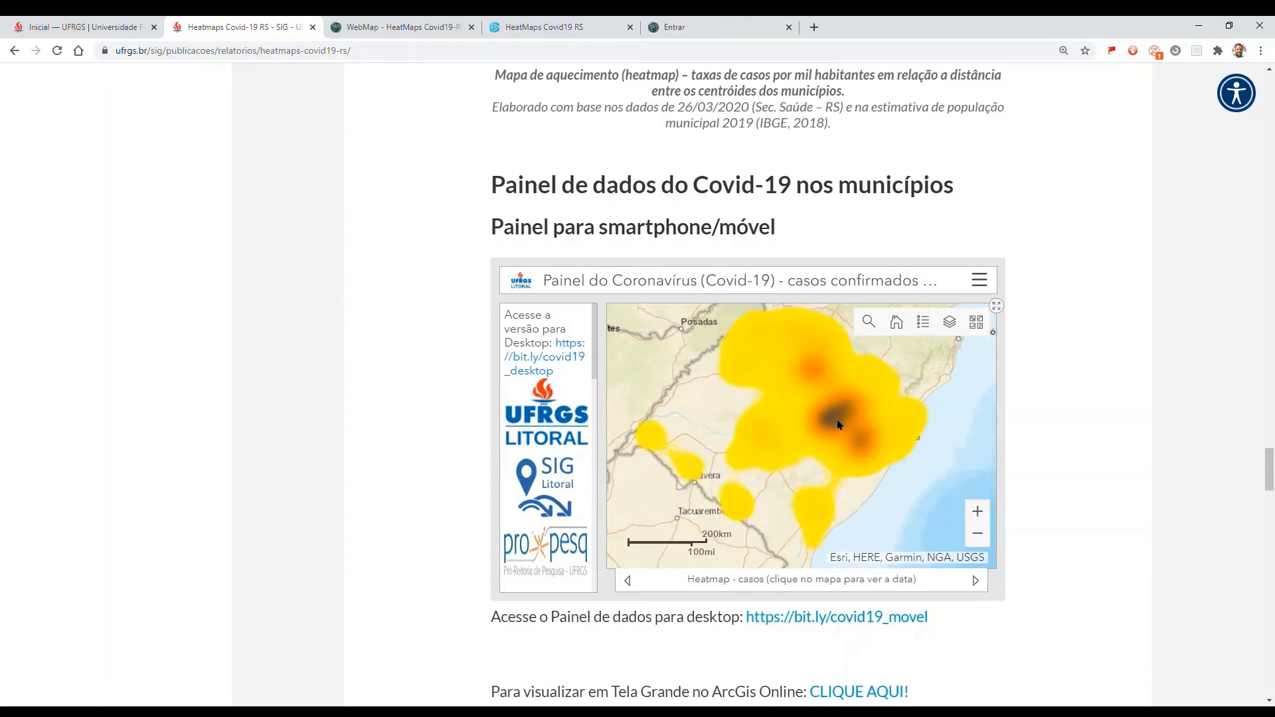
pyautogui.click(976, 581)
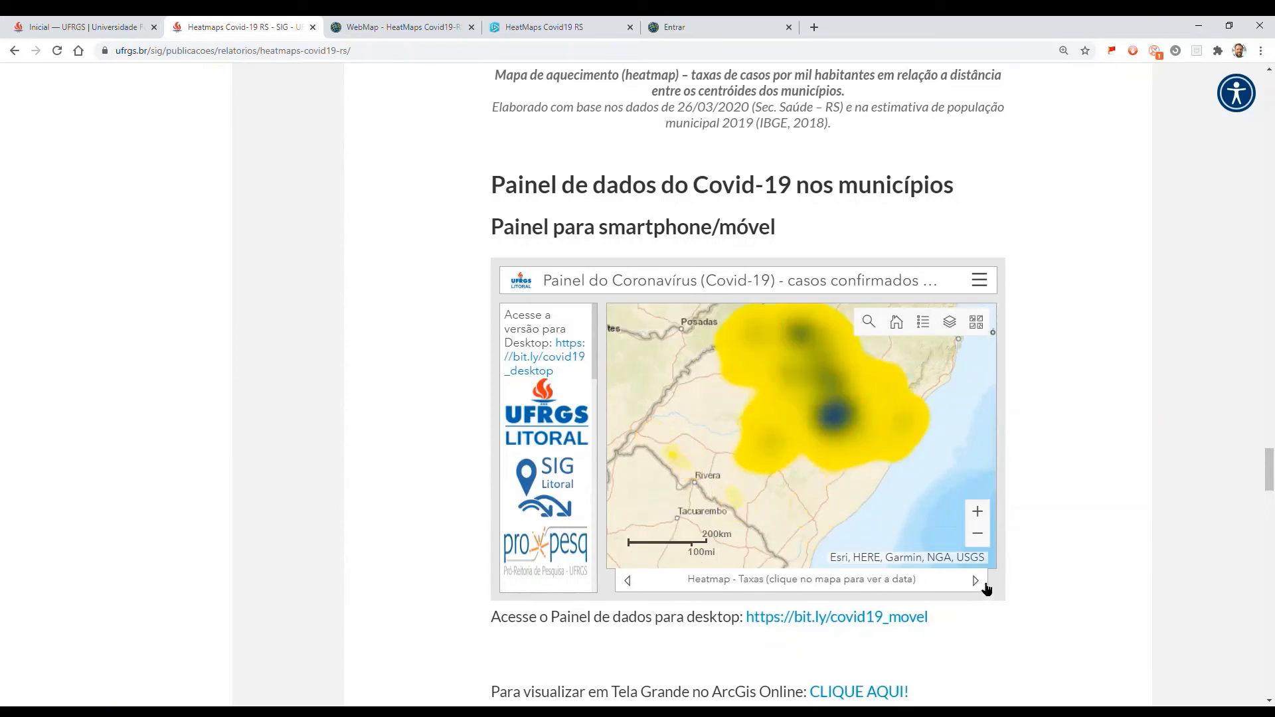